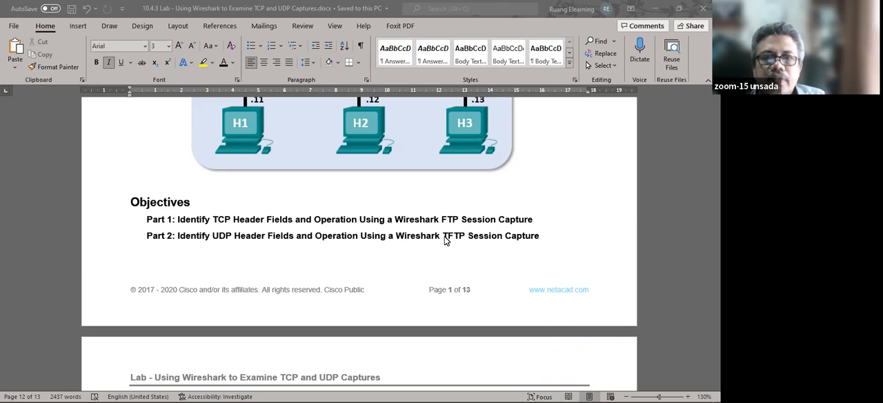
Read the lab's Background / Scenario, Required Resources and the Part 1, Step 1 instructions for starting a Wireshark capture.
scroll(371, 251, down, 5)
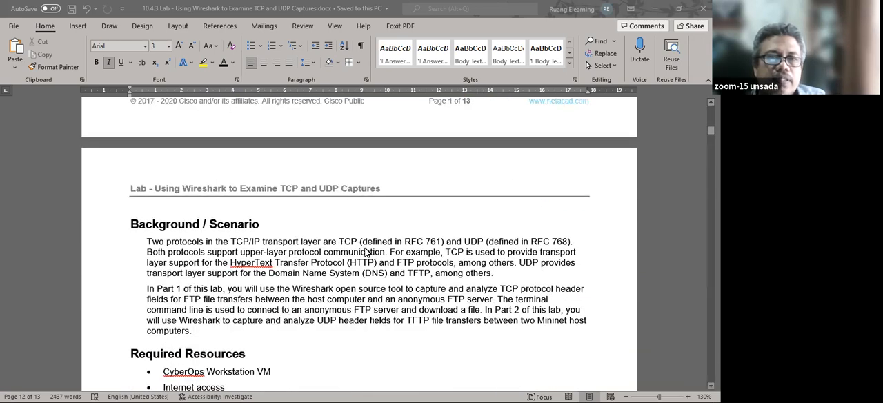
scroll(366, 253, down, 2)
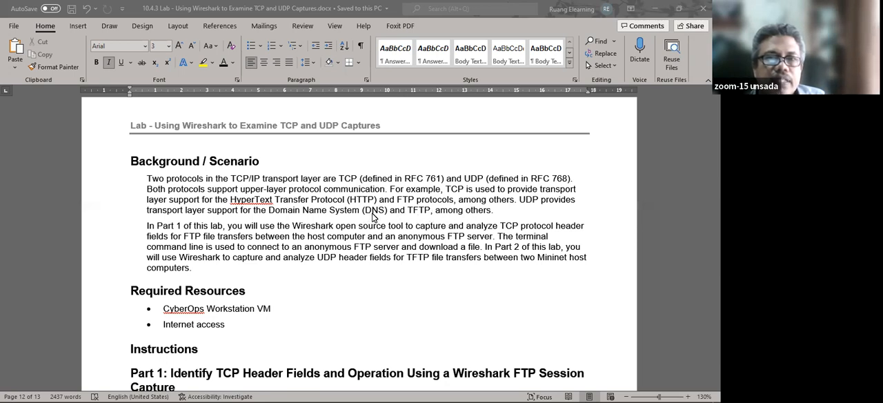
scroll(373, 215, down, 3)
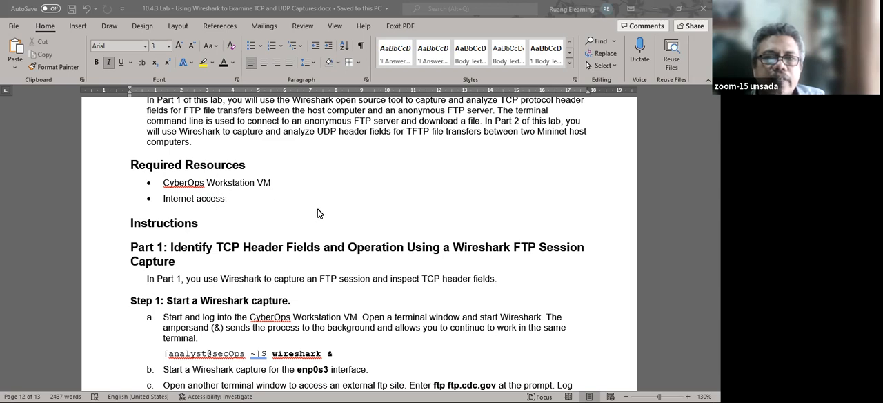
scroll(319, 214, down, 1)
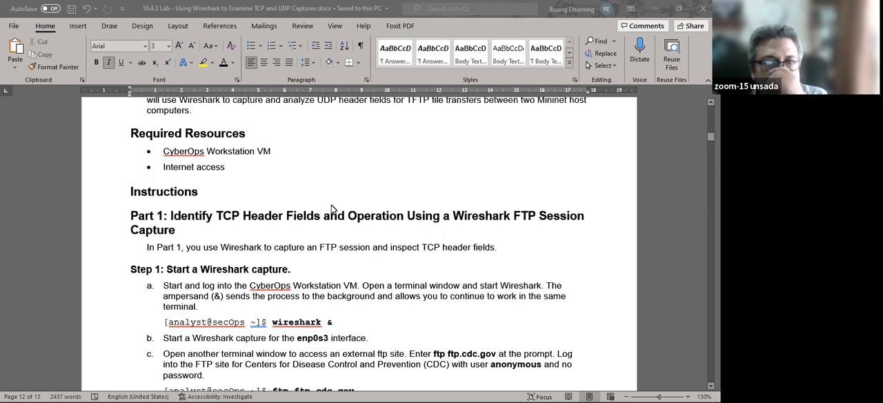
scroll(328, 208, down, 2)
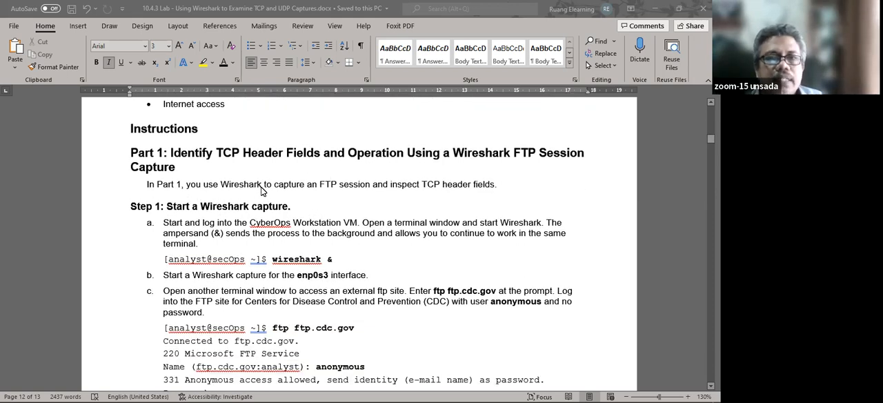
scroll(262, 191, up, 2)
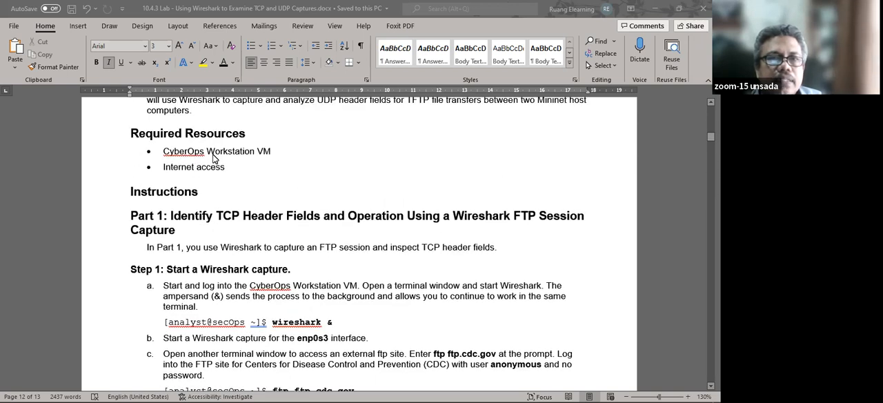
scroll(311, 215, down, 2)
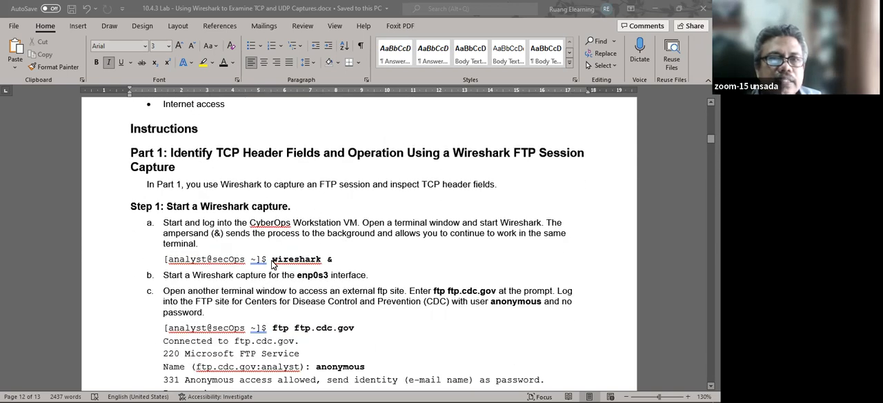
scroll(332, 261, down, 1)
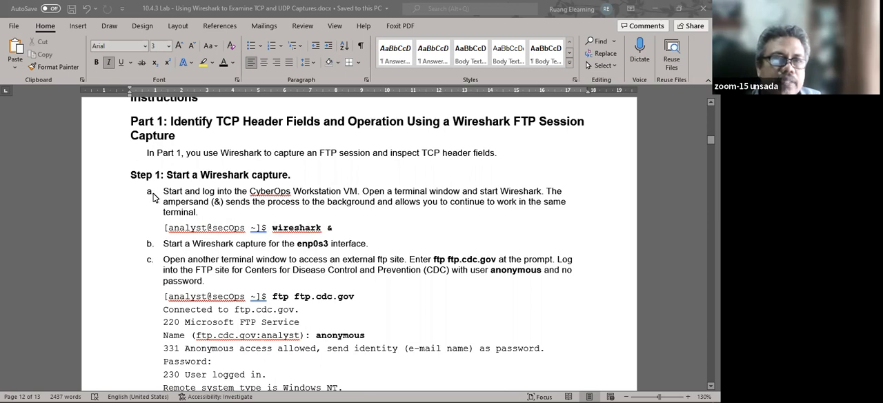
Search the computer for VirtualBox and launch Oracle VM VirtualBox.
mouse_move(68, 392)
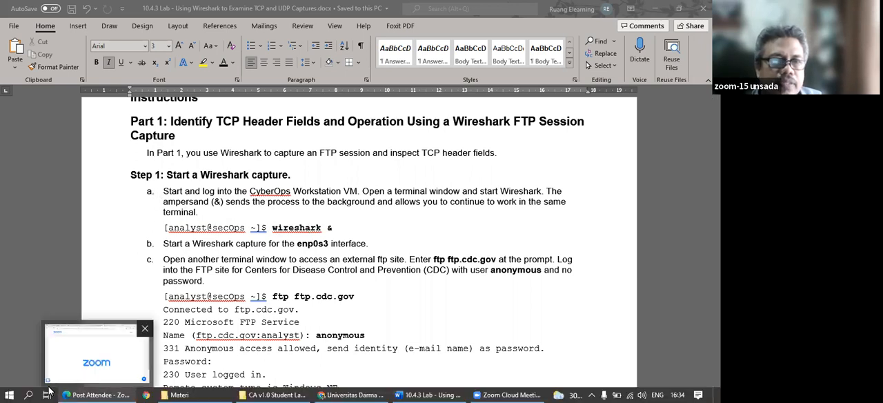
click(29, 394)
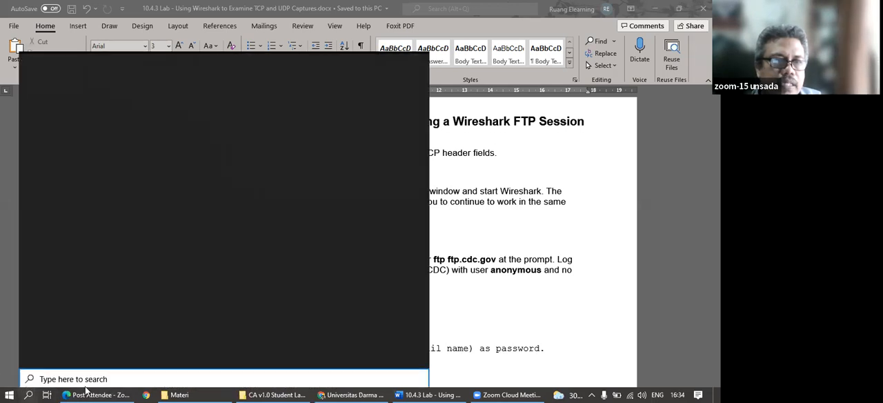
text(vir)
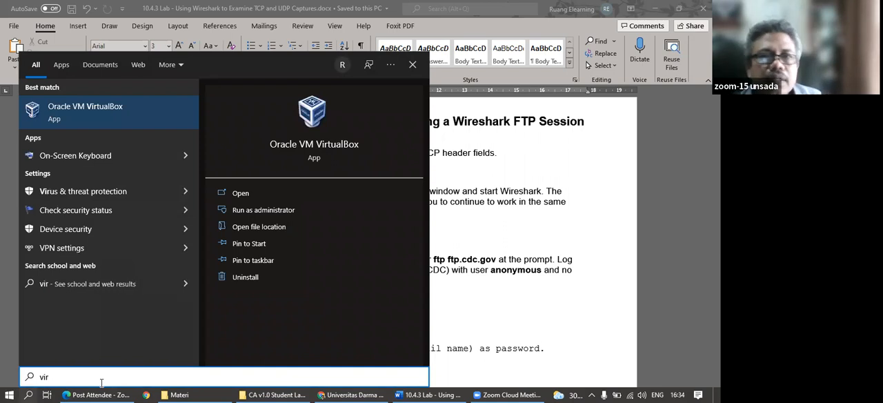
click(314, 137)
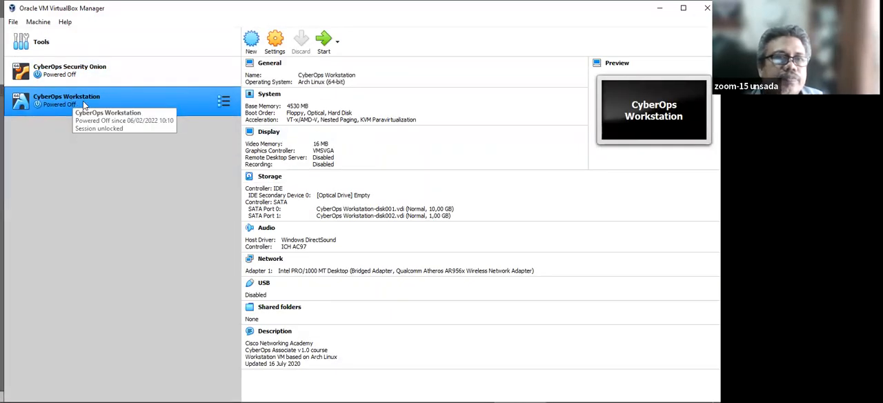
Start the CyberOps Workstation virtual machine, maximize its window and dismiss the keyboard capture notice.
click(323, 43)
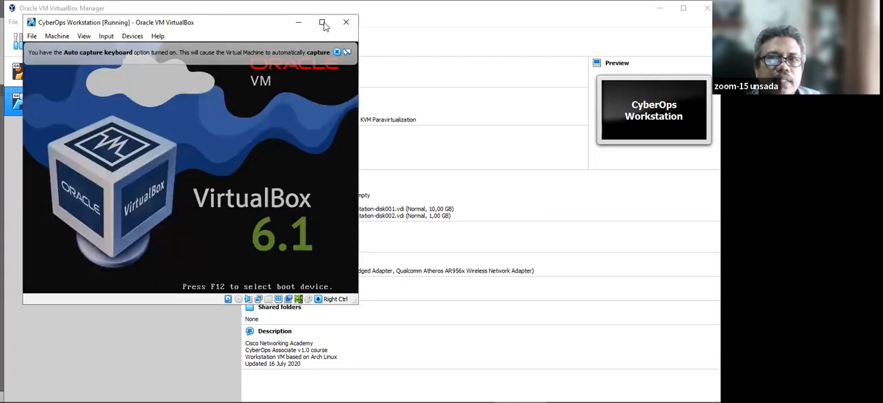
click(323, 23)
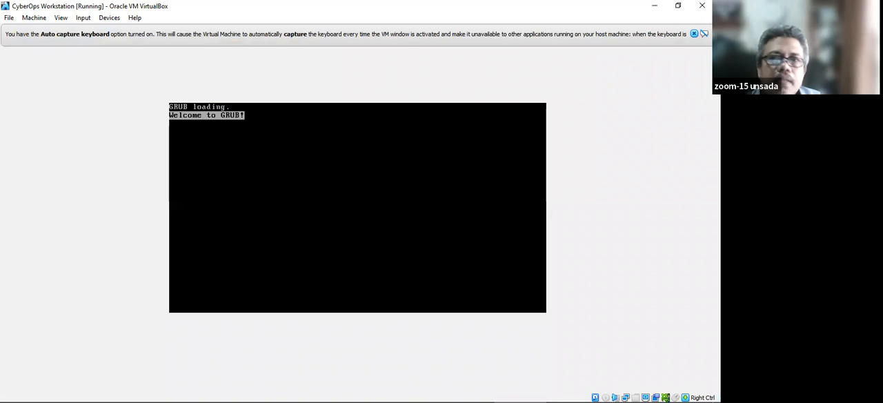
click(695, 34)
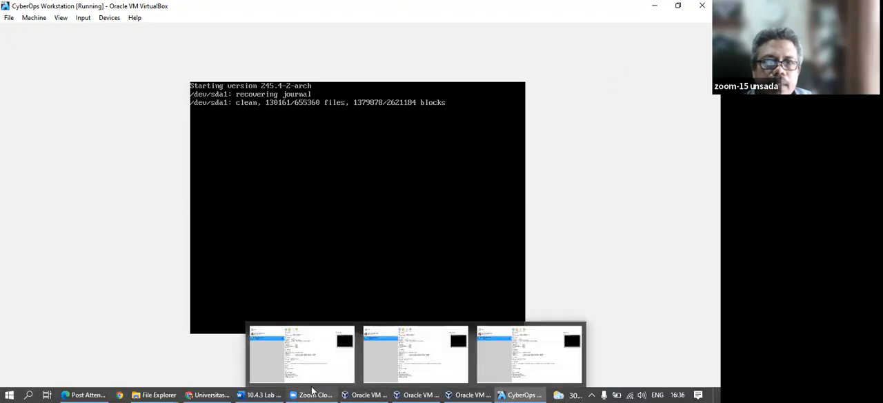
Dismiss the mouse integration notice and log into the CyberOps Workstation VM as analyst with the account password.
click(262, 391)
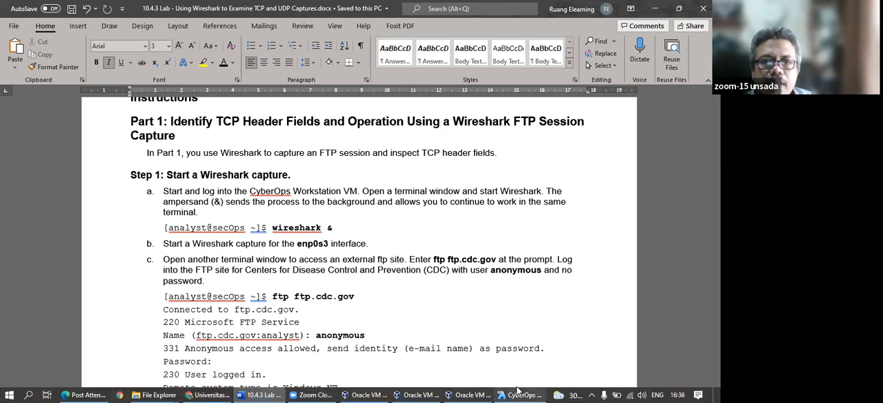
click(506, 394)
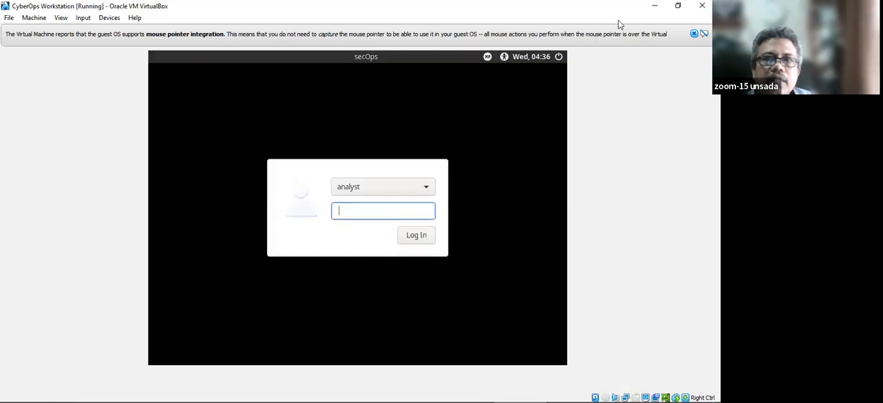
click(693, 33)
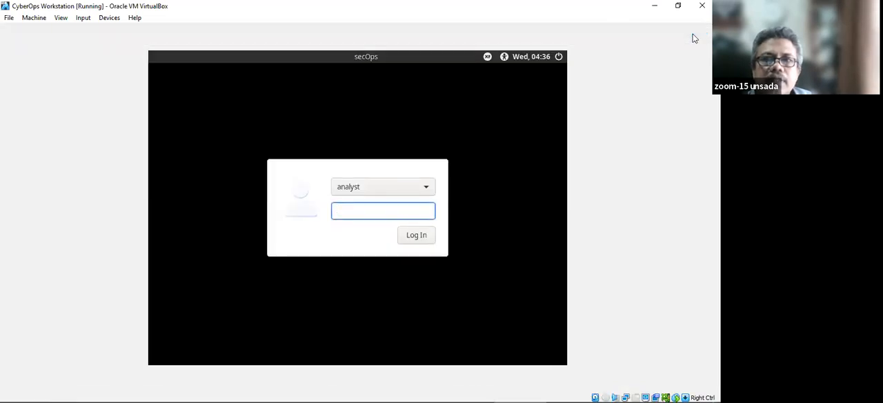
click(366, 186)
click(365, 189)
click(364, 210)
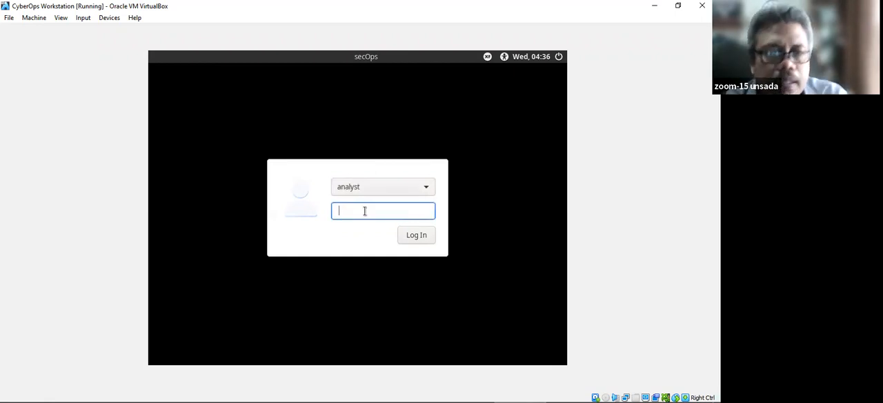
text(cyberops)
key(Return)
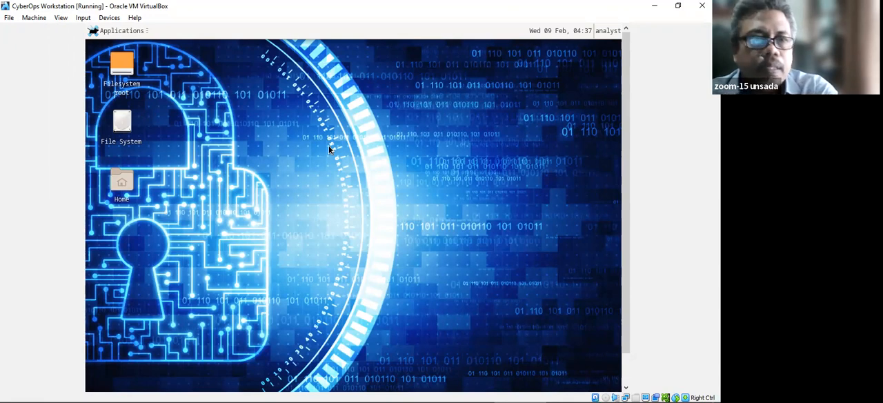
Switch back to the Word lab document and review Step 1a on opening a terminal window.
click(654, 6)
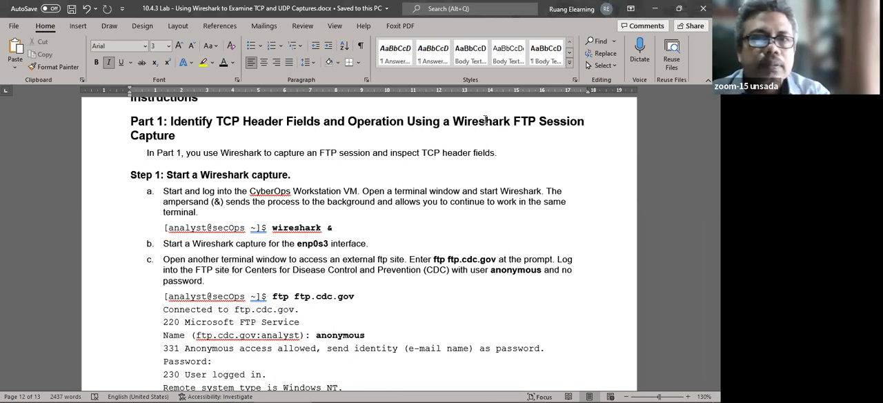
key(alt+Tab)
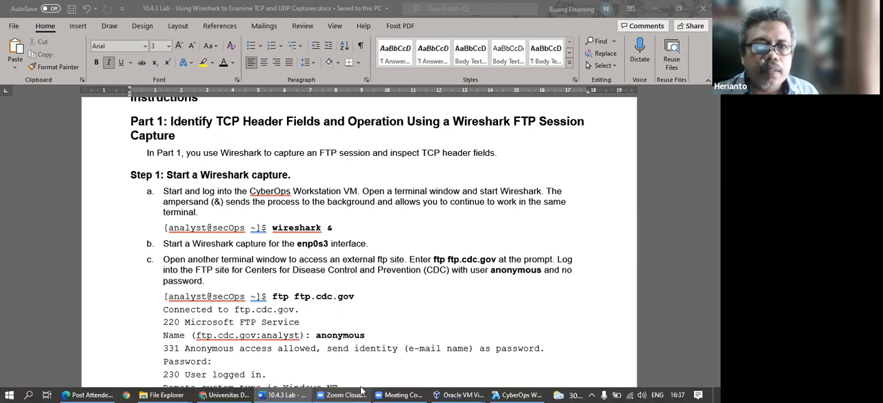
key(alt+Tab)
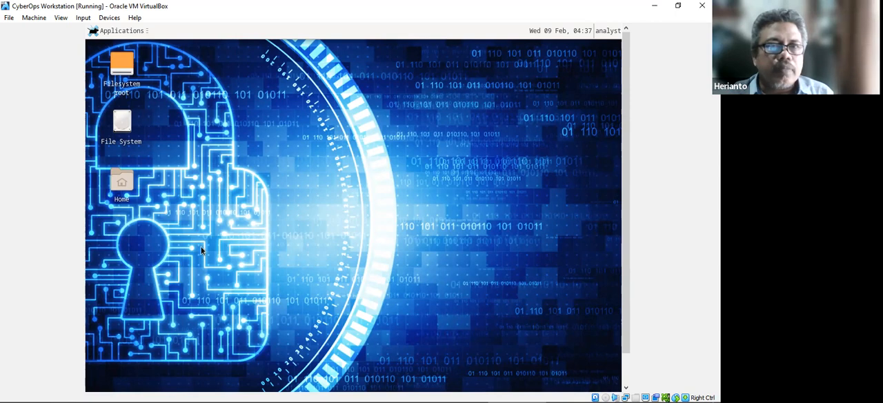
drag(485, 108, 325, 390)
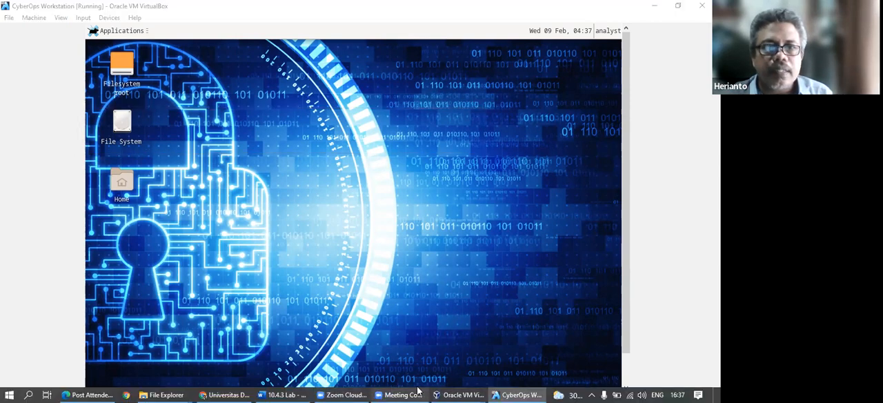
click(304, 394)
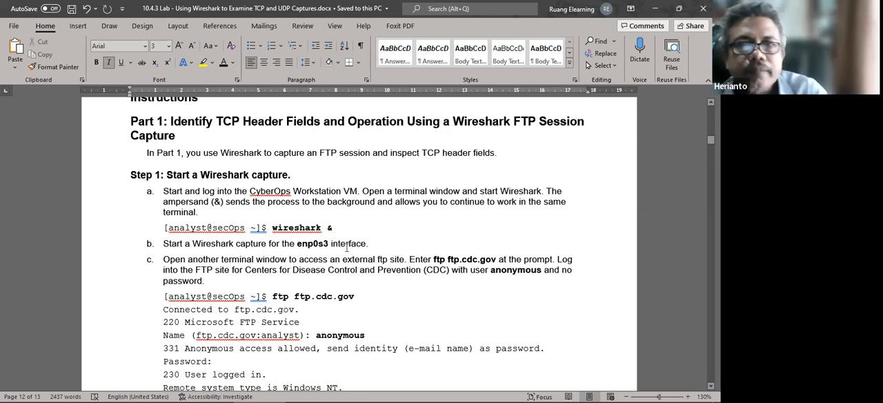
mouse_move(359, 391)
Return to the CyberOps Workstation VM, open a terminal on its desktop and maximize the terminal window.
click(524, 394)
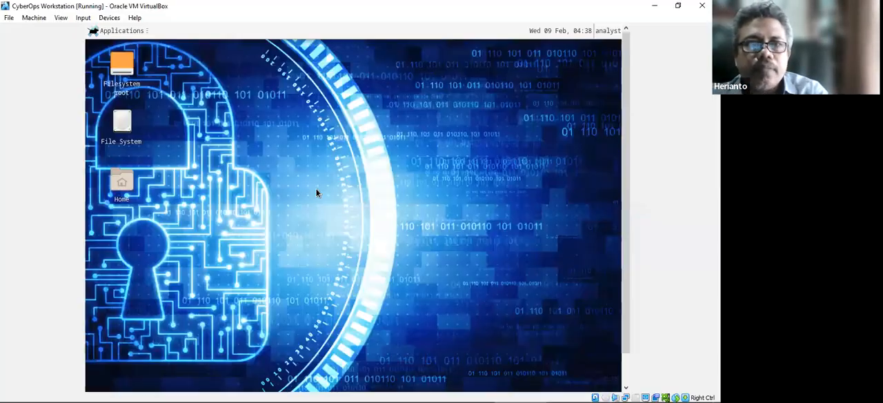
right_click(267, 134)
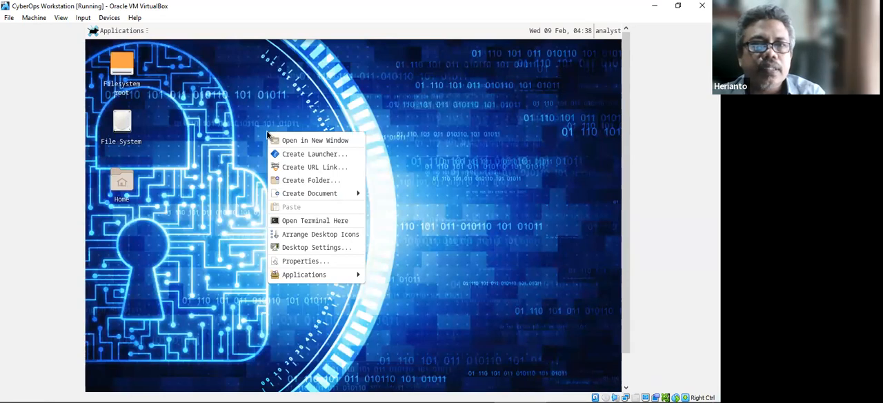
click(315, 221)
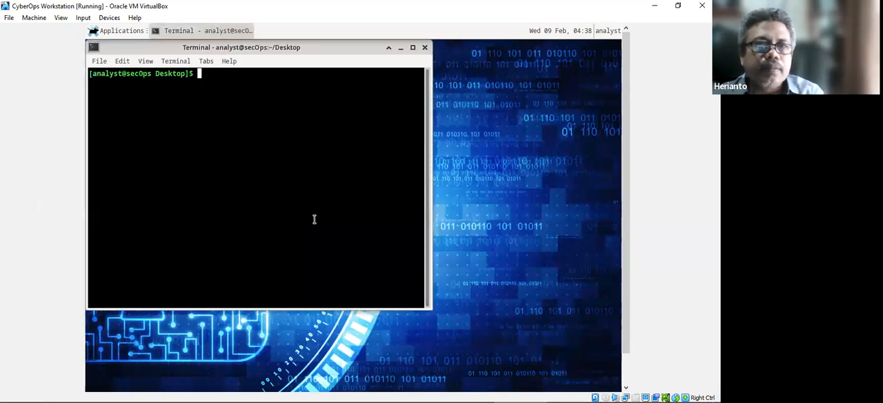
click(413, 47)
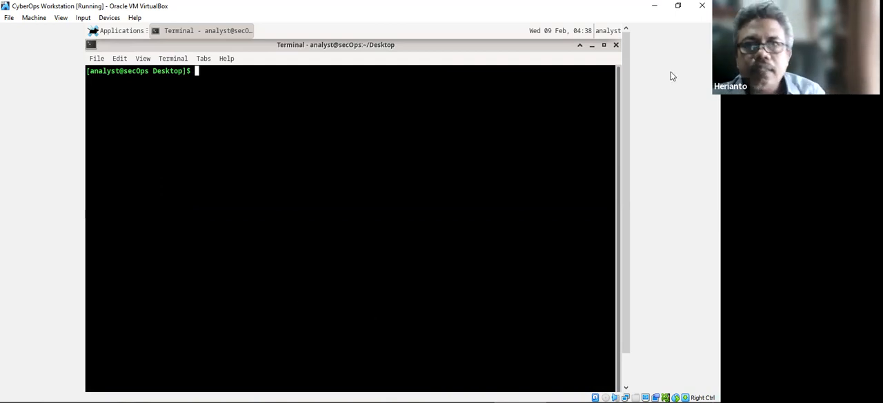
Check the Wireshark start command in the Word lab document and return to the VM's terminal.
click(654, 6)
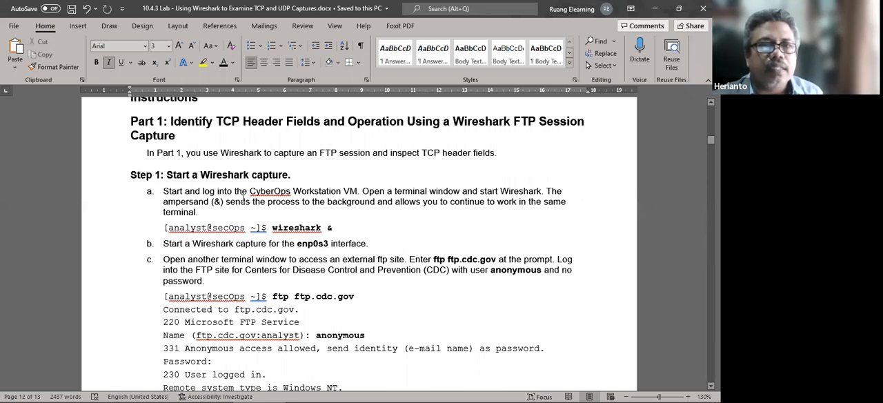
mouse_move(356, 391)
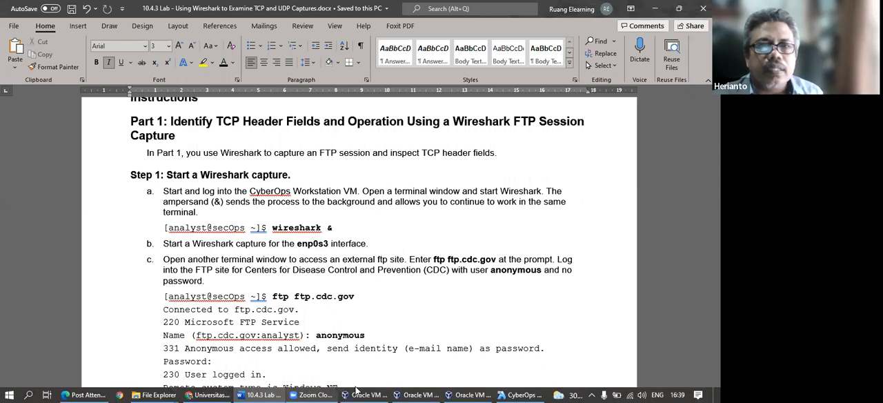
click(521, 395)
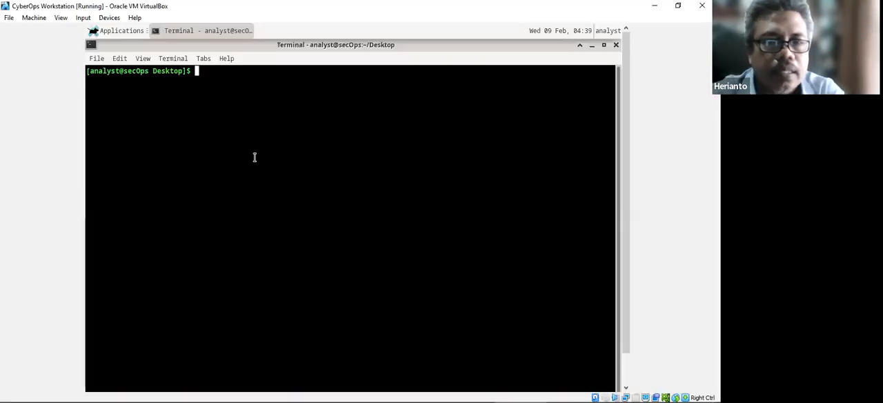
Try to run "sudo analyst" in the terminal, entering the account password at the prompt.
text(sudo ana)
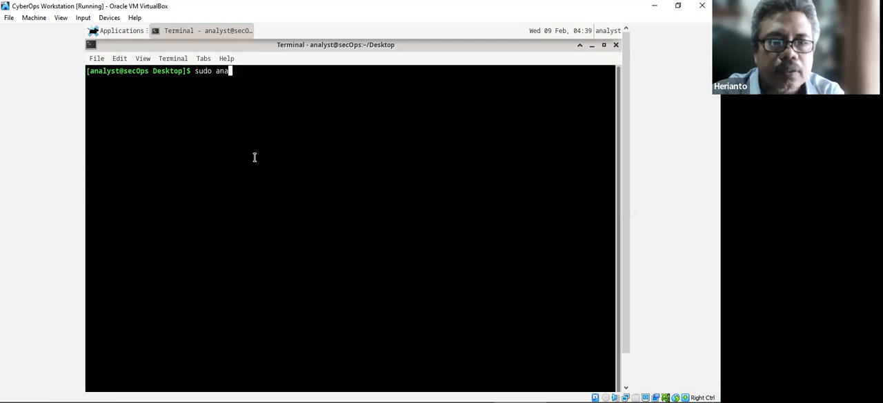
text(lyst)
key(Return)
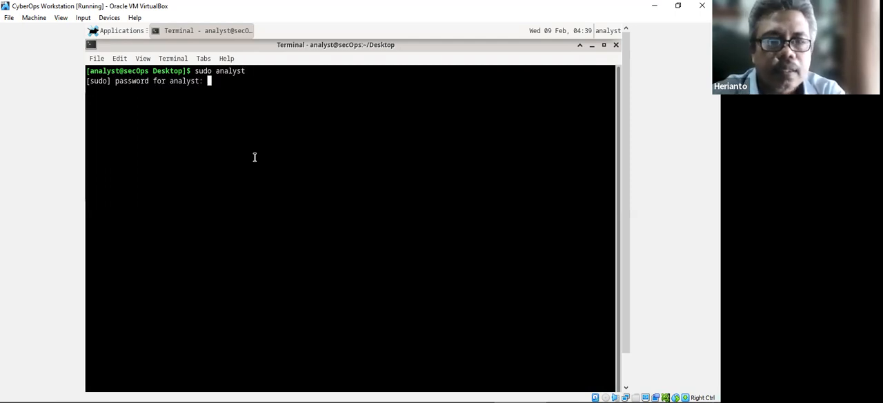
key(Return)
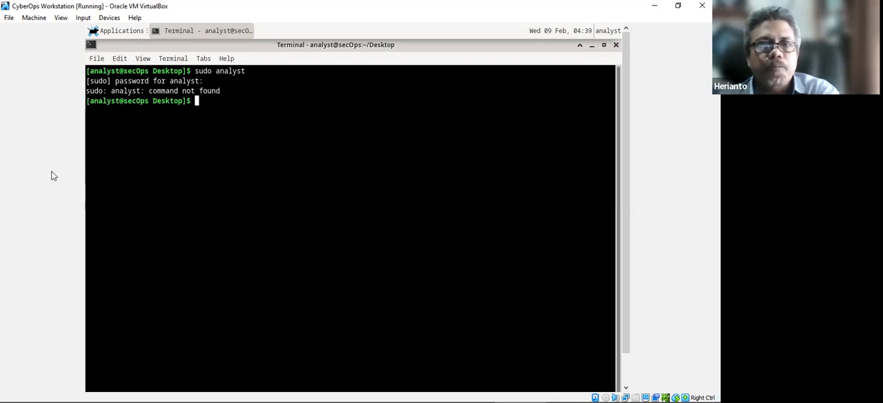
Check the Wireshark start command in the Word lab document, return to the VM's terminal and run "wireshark &".
mouse_move(467, 391)
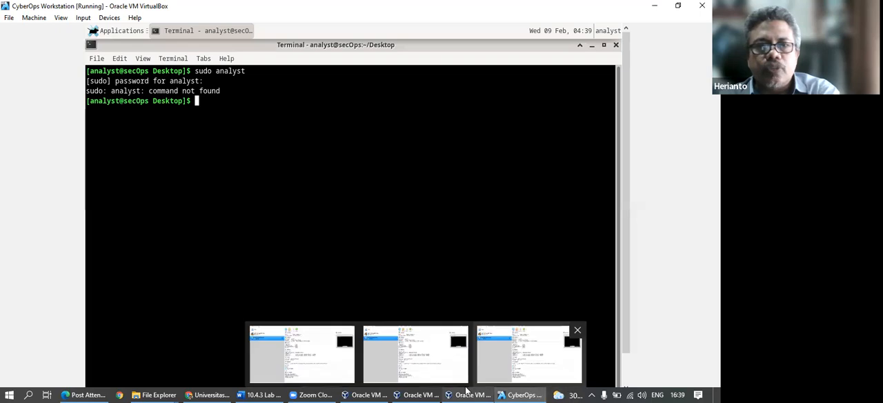
click(260, 394)
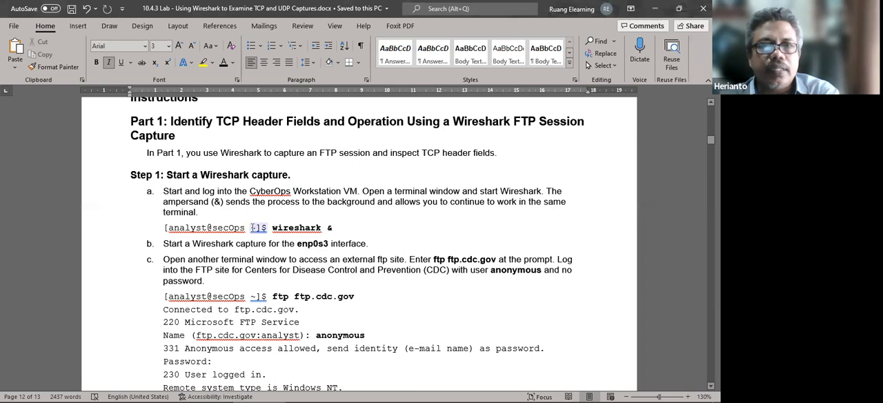
mouse_move(481, 392)
click(509, 391)
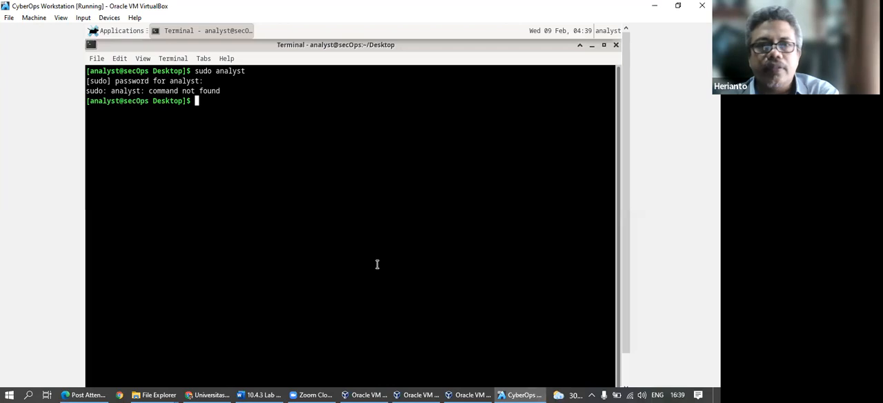
text(w)
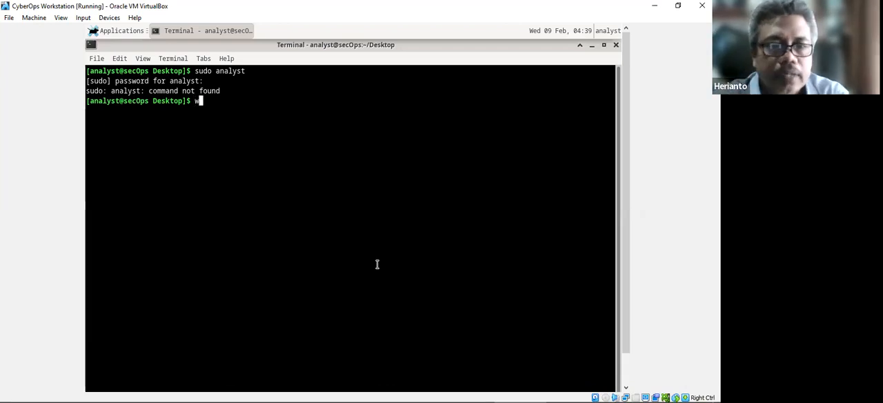
text(ireshark)
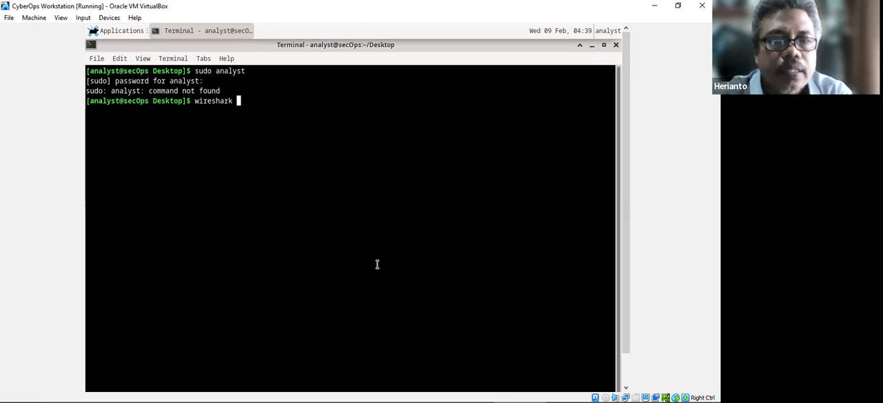
text( &)
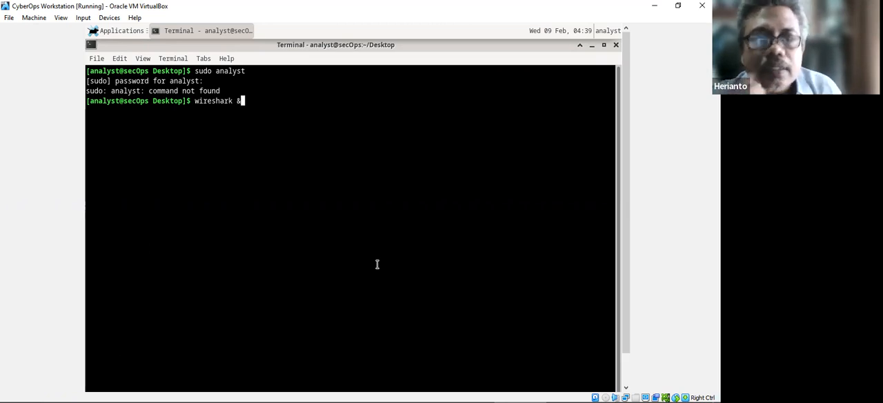
key(Return)
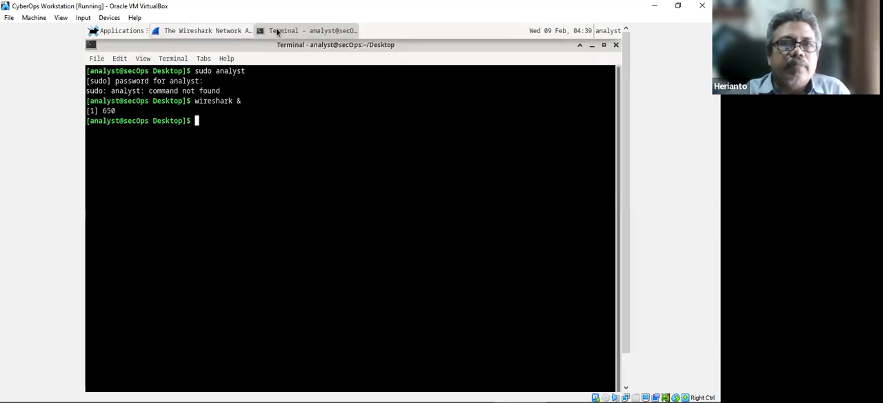
Bring up the Wireshark window, start a capture on the enp0s3 interface and maximize the window.
click(208, 31)
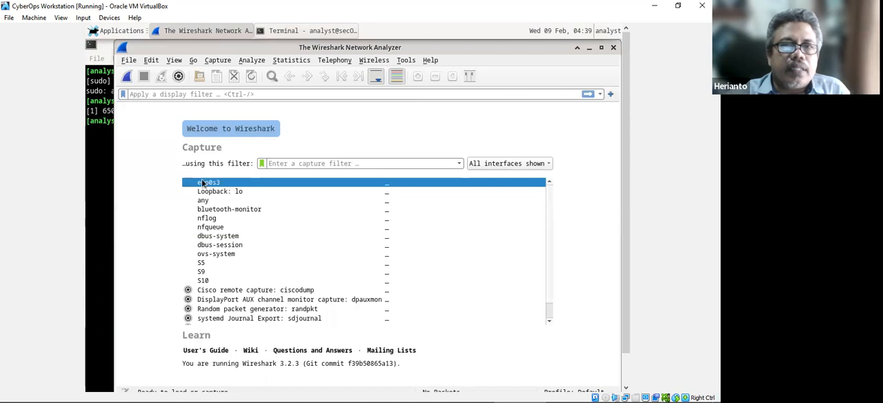
mouse_move(197, 187)
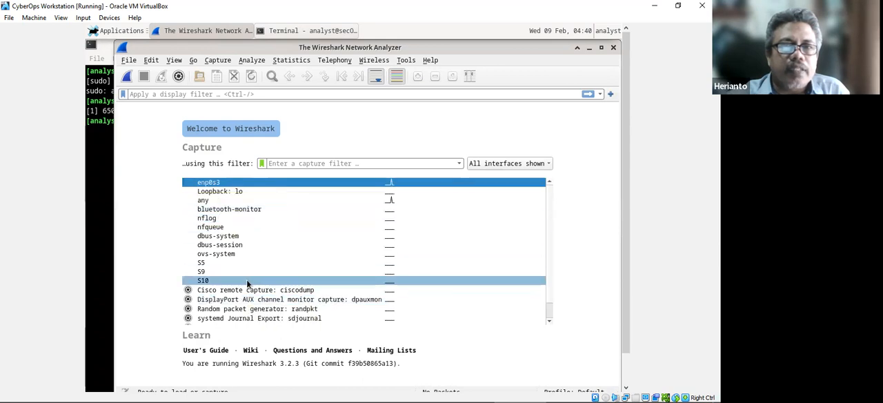
scroll(247, 283, down, 1)
scroll(247, 282, up, 1)
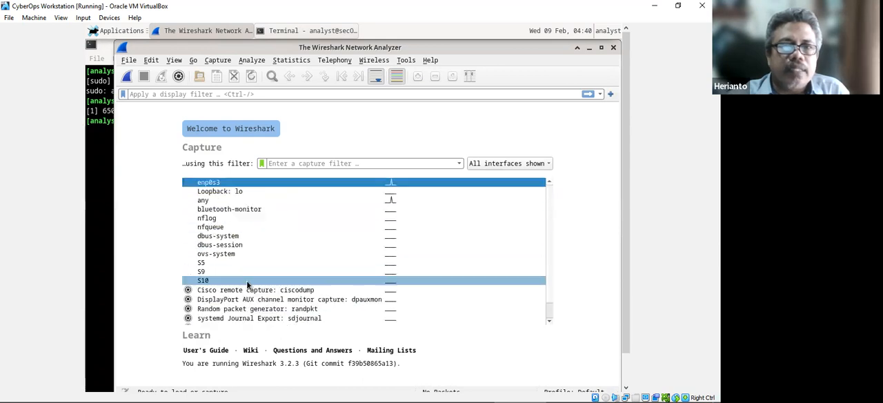
double_click(215, 183)
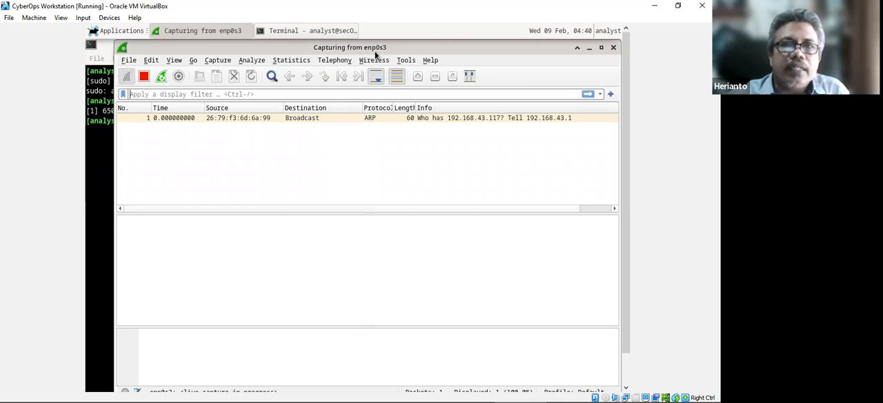
click(601, 47)
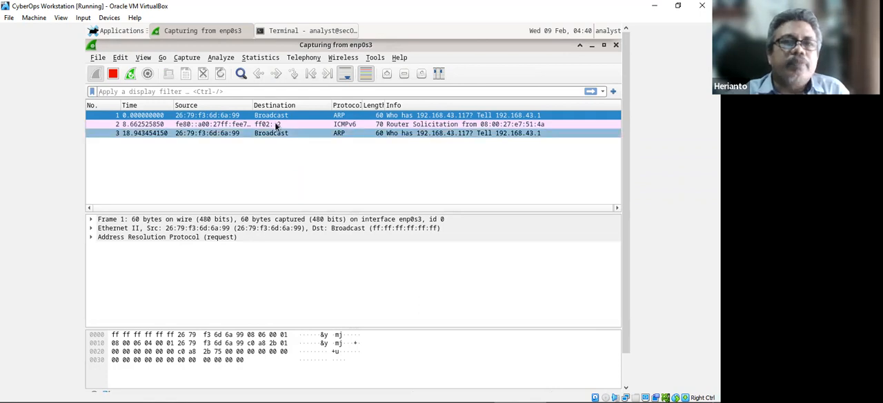
Return to the terminal window and run "clear" to empty its screen.
click(300, 30)
click(220, 31)
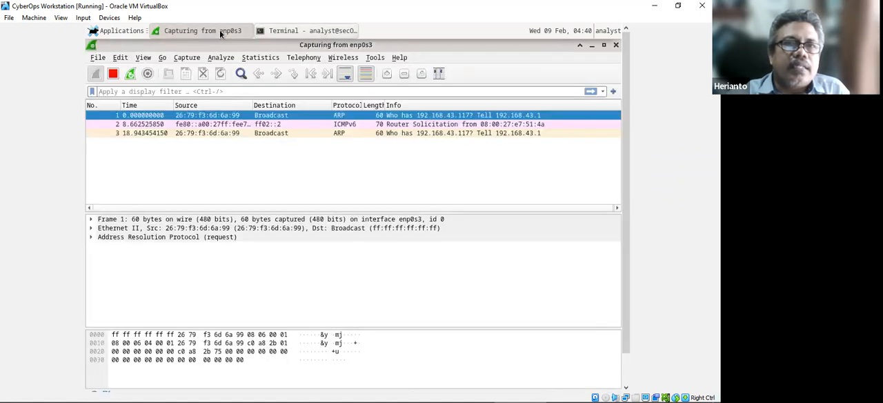
click(297, 30)
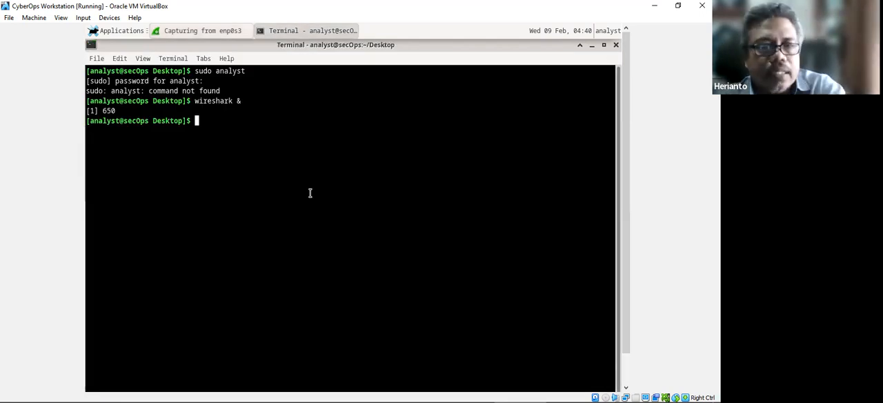
text(clear)
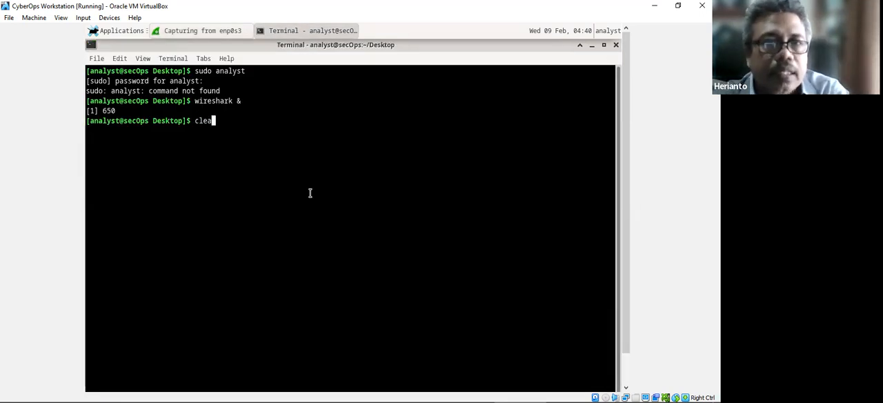
key(Return)
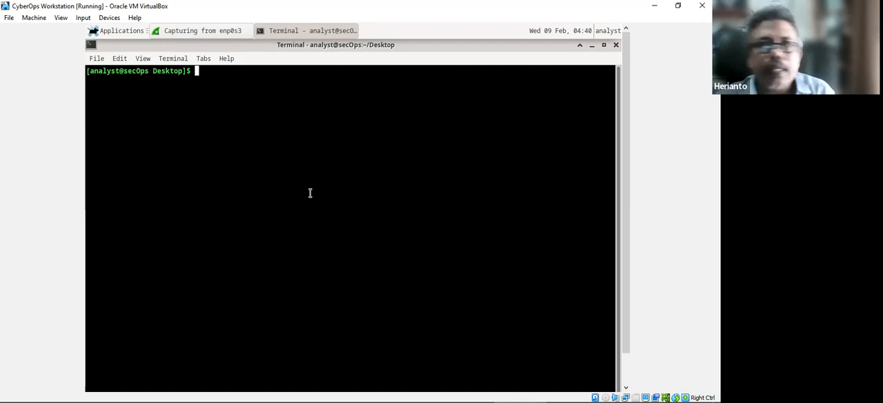
Review Step 1c on accessing the external FTP site in the Word lab document and return to the VM's terminal.
mouse_move(314, 391)
click(265, 391)
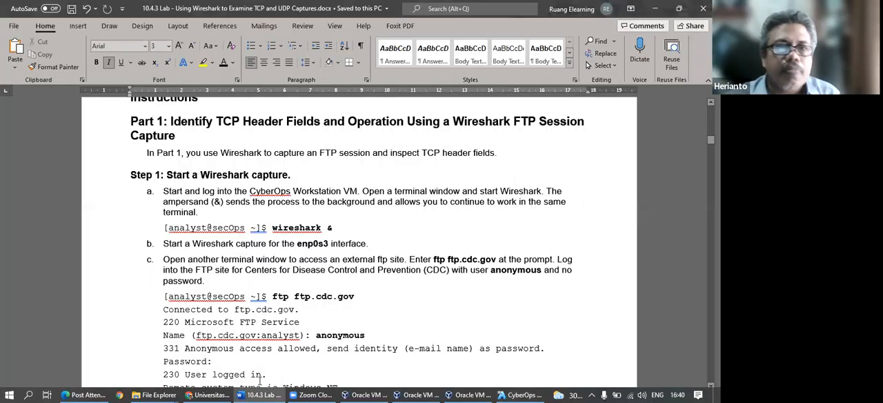
scroll(330, 305, down, 1)
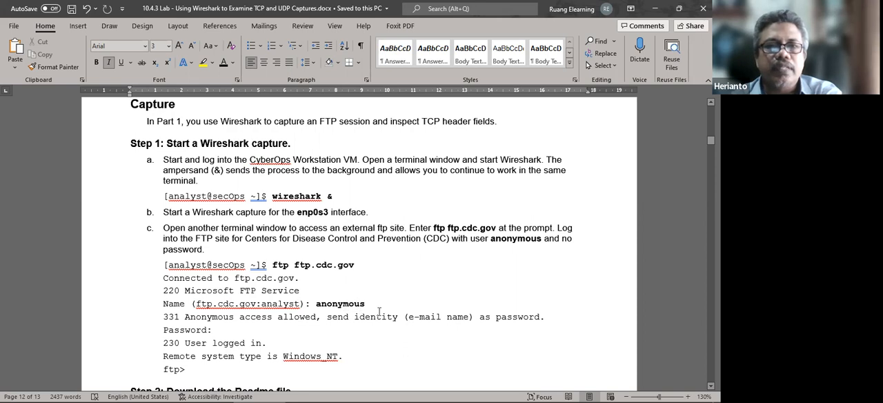
mouse_move(390, 389)
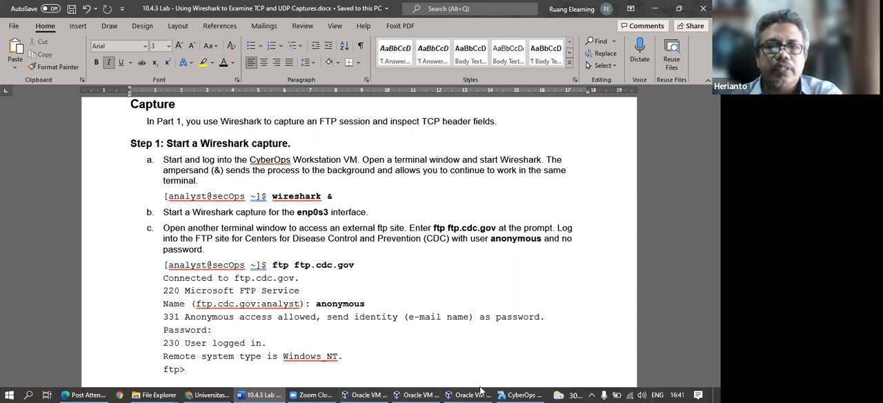
click(523, 395)
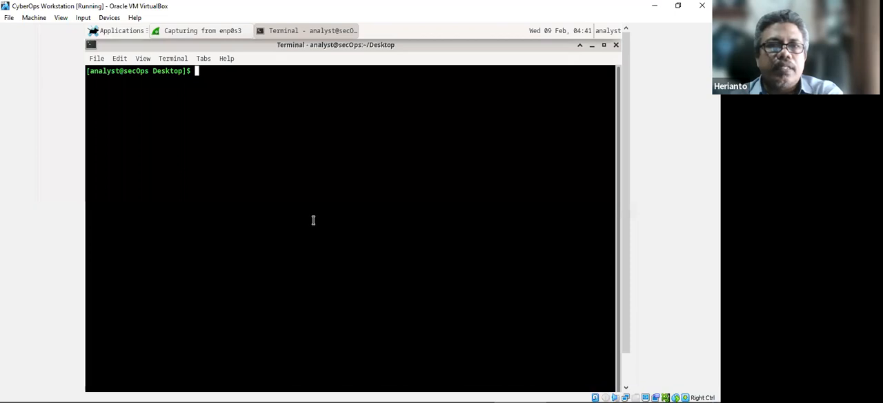
Run "ftp ftp.cdc.gov" in the terminal, checking the command against Step 1c of the Word lab document before executing it.
text(ftp ftp)
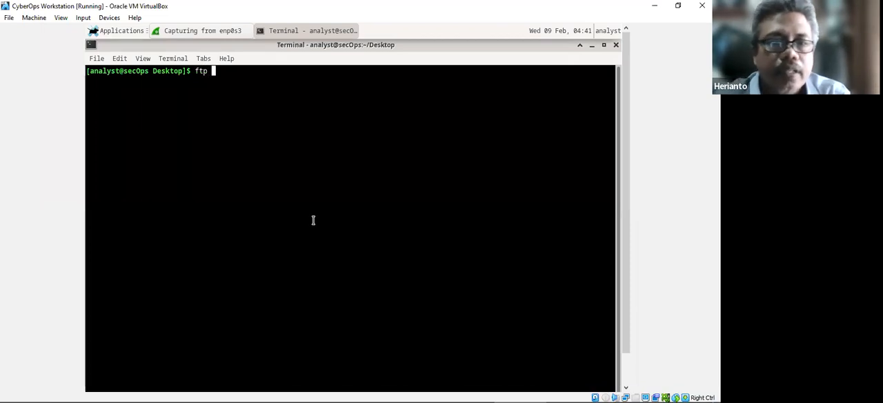
text(.cdc.gov)
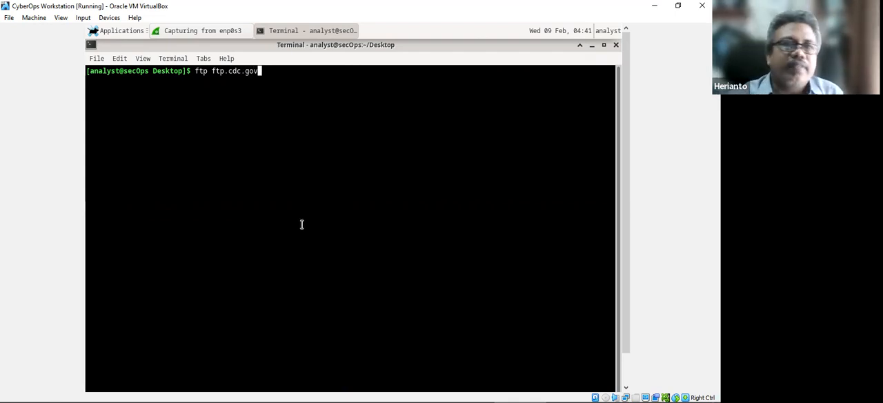
mouse_move(339, 393)
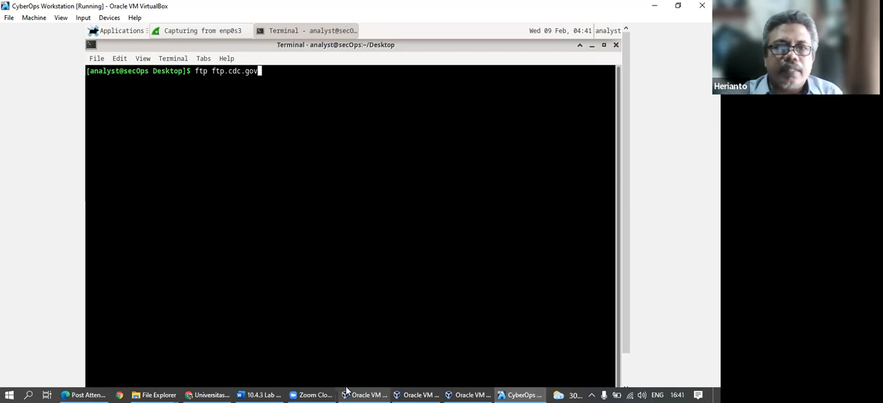
click(252, 394)
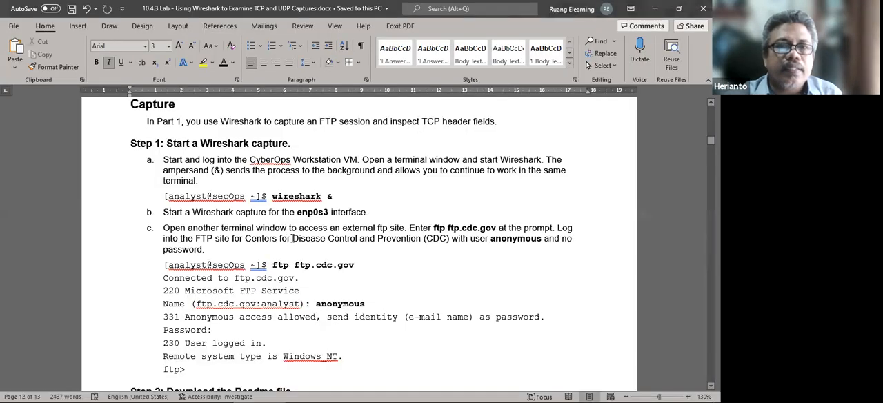
mouse_move(419, 391)
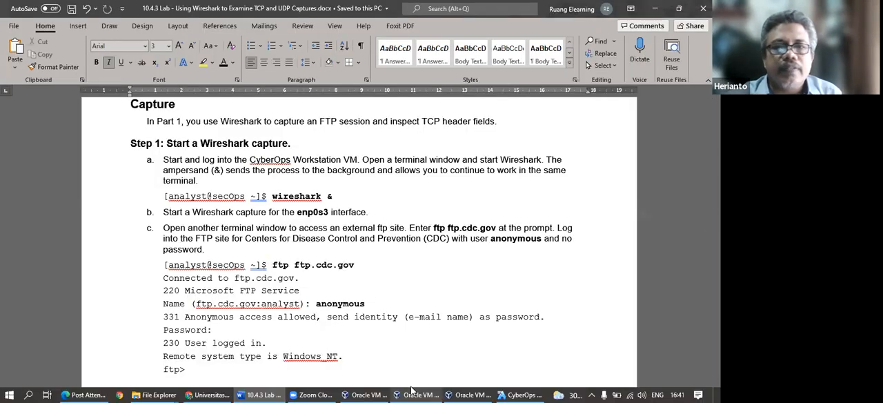
click(523, 393)
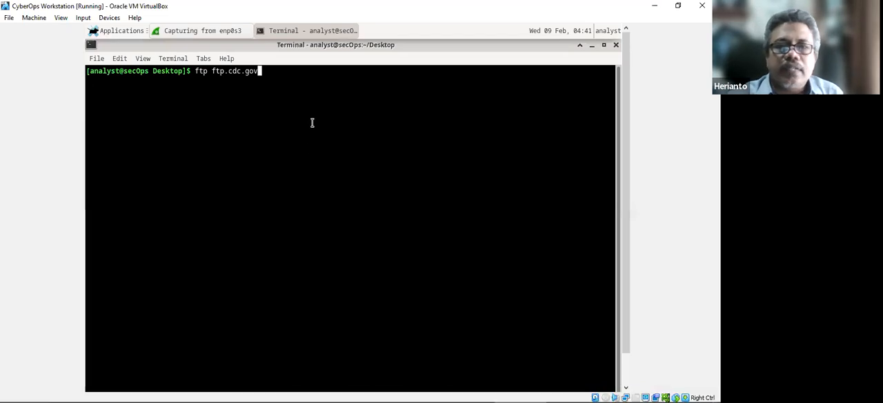
key(Return)
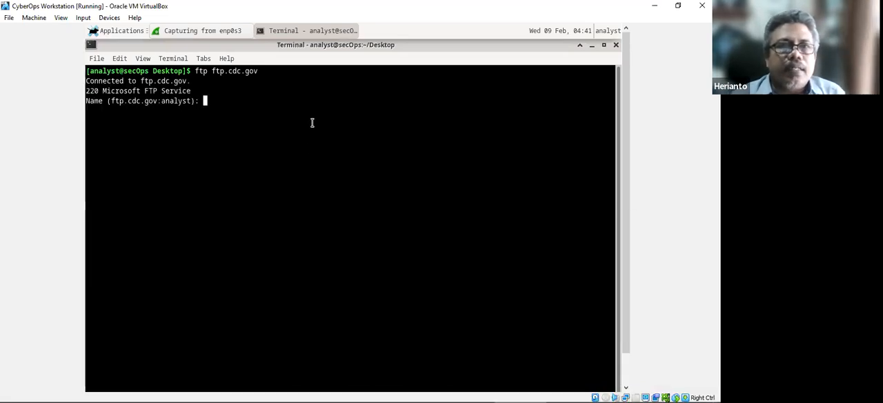
Log in to the FTP site as anonymous with an empty password, checking the login instructions in the Word lab document.
text(anonymous)
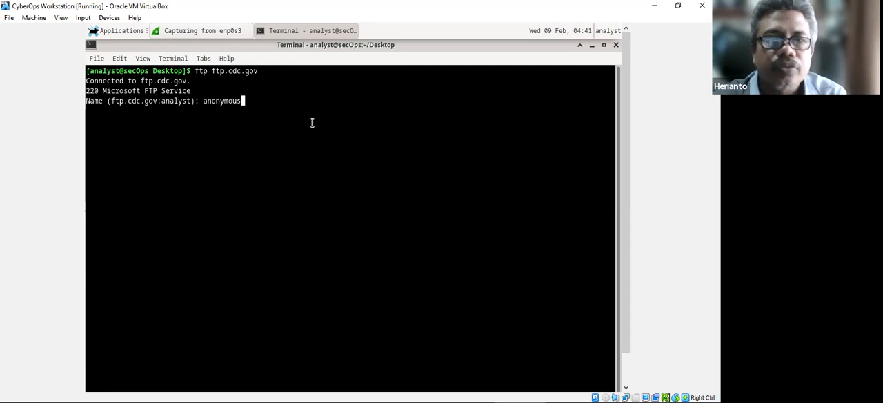
key(Return)
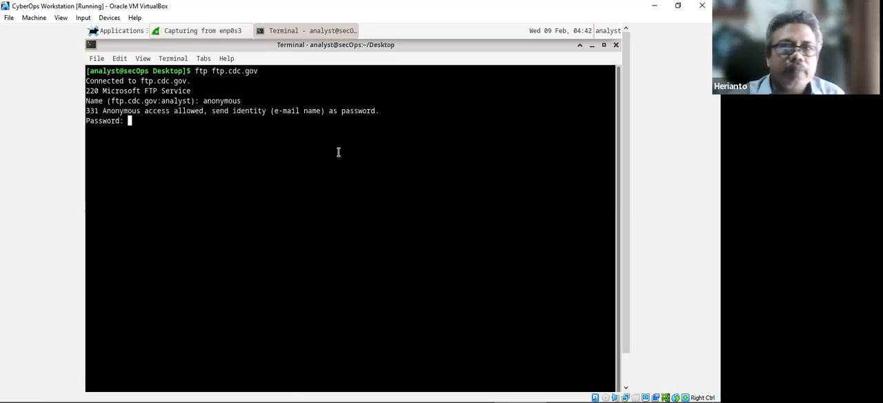
click(261, 392)
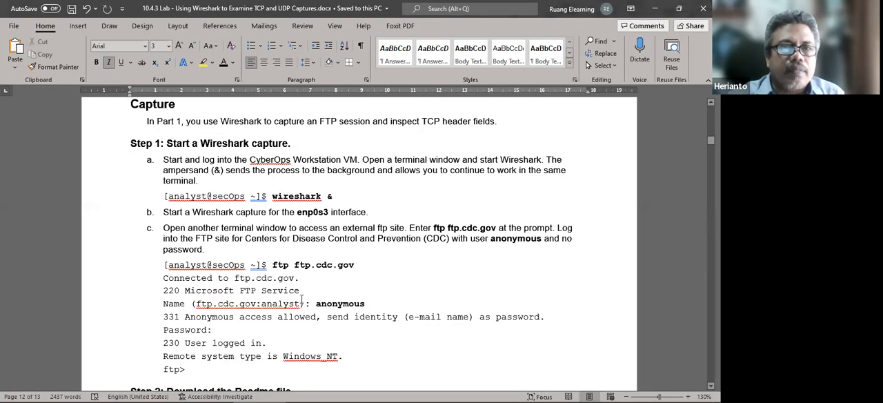
scroll(309, 316, down, 1)
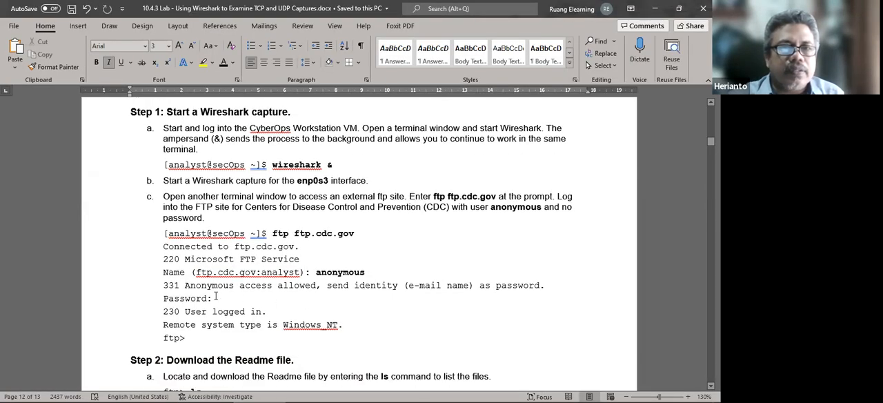
click(541, 393)
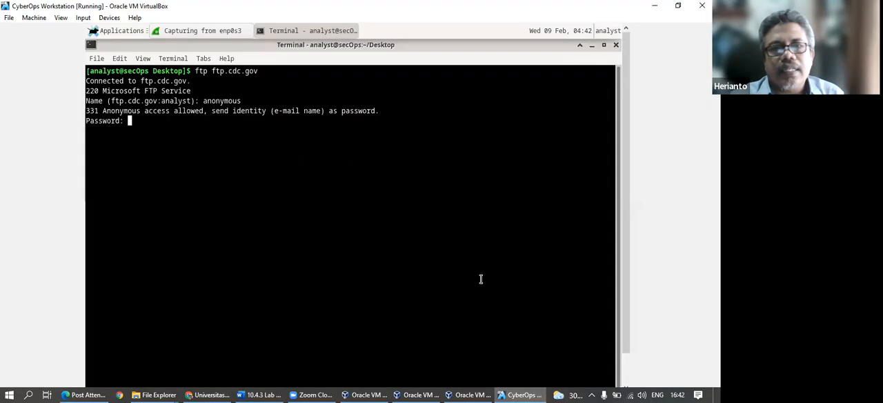
key(Return)
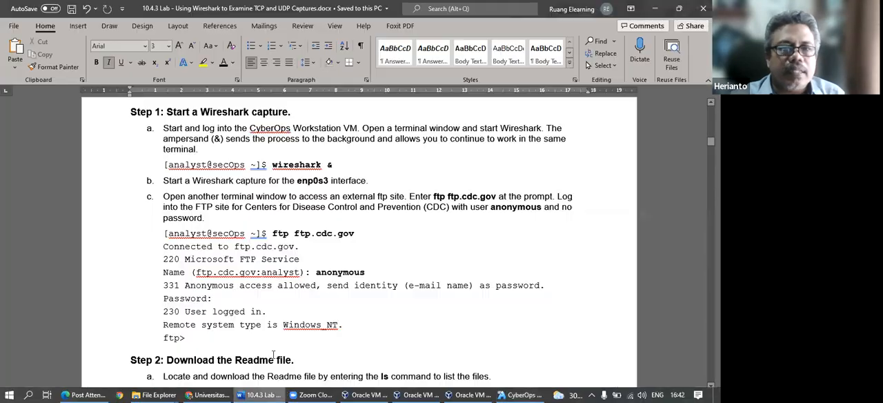
Switch to the Word lab document and review the Part 1 FTP topology and Step 2 on downloading the Readme file.
click(262, 392)
scroll(284, 269, up, 5)
scroll(286, 267, up, 10)
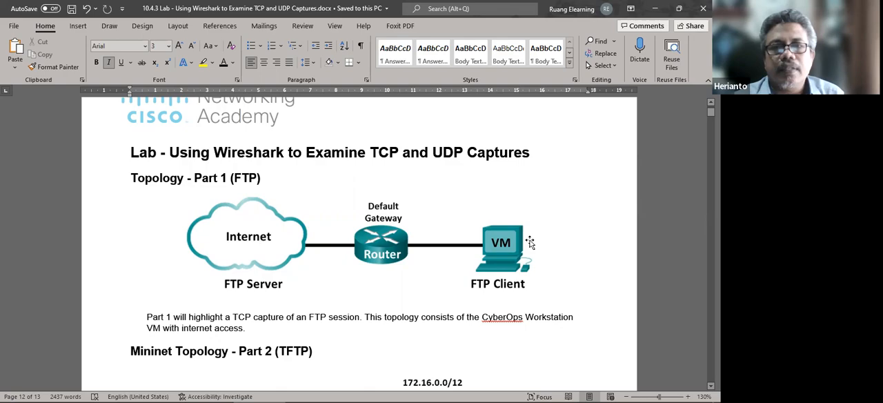
scroll(233, 276, down, 15)
scroll(188, 280, down, 10)
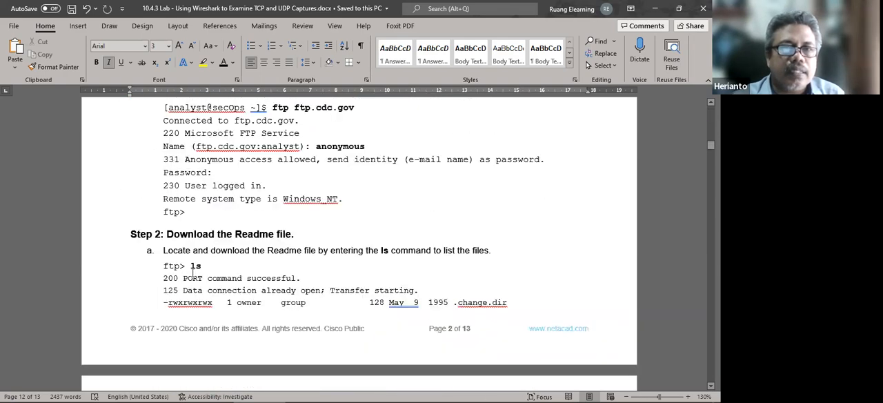
Review the FTP login in Step 1c and the ls and get Readme instructions in Step 2 of the lab document.
scroll(192, 273, up, 2)
scroll(186, 278, up, 3)
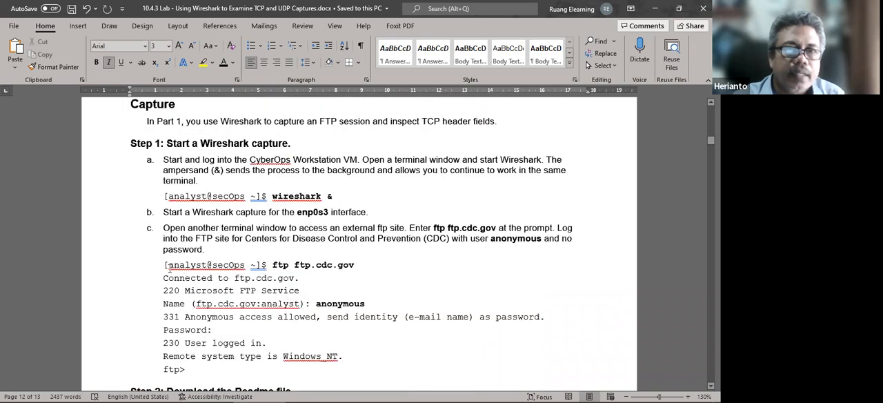
scroll(168, 268, down, 2)
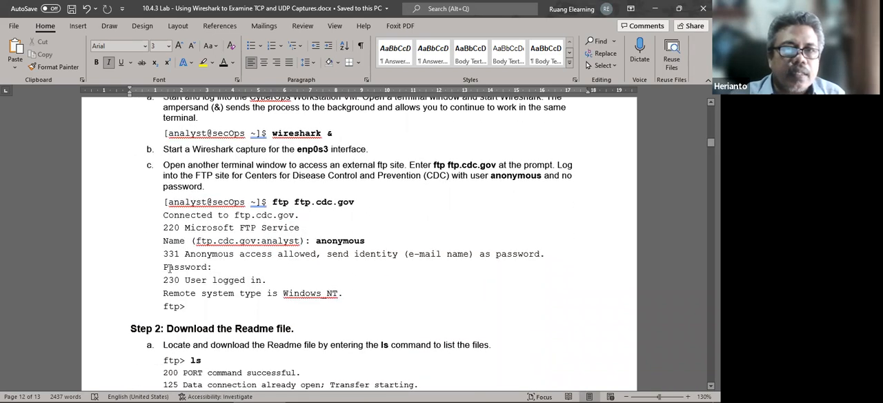
scroll(168, 268, down, 1)
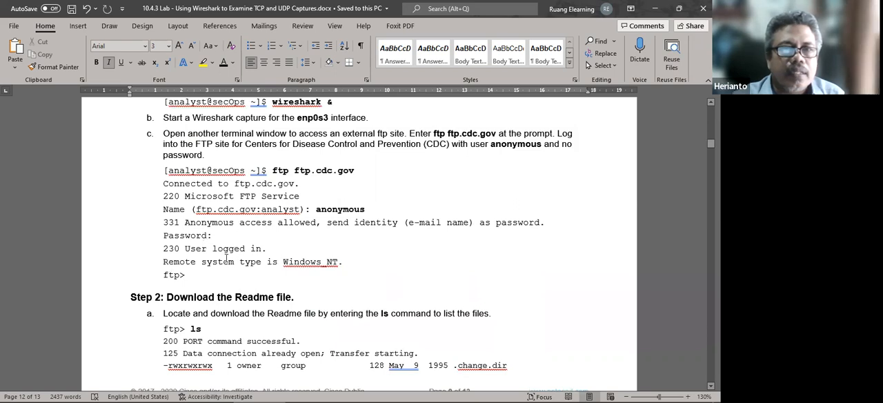
scroll(226, 258, down, 2)
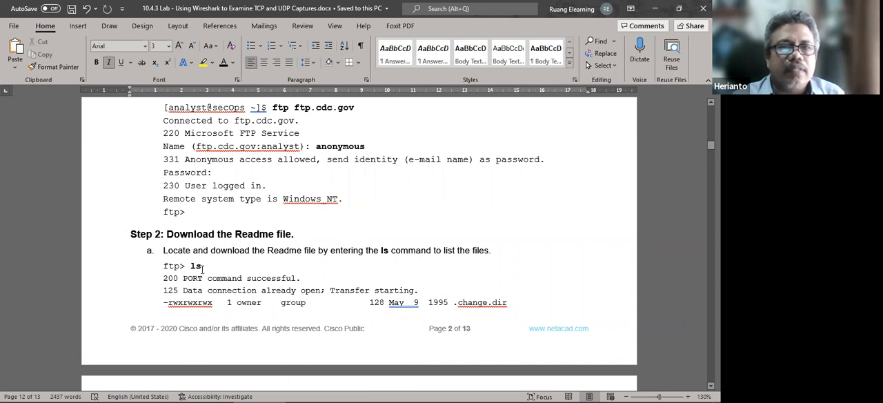
scroll(204, 269, down, 7)
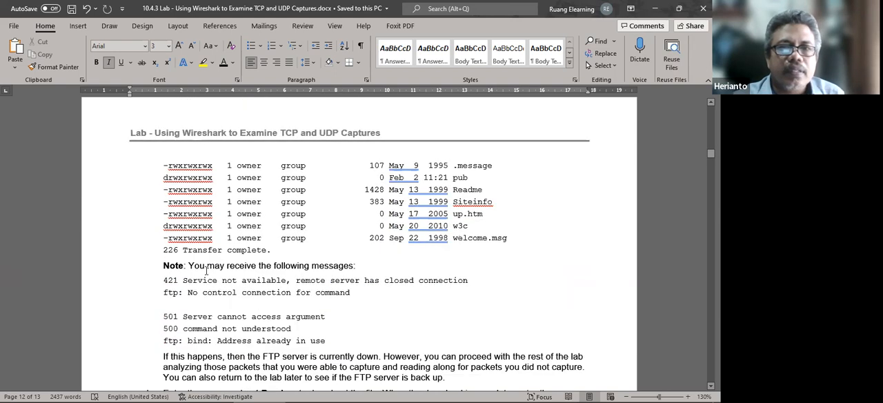
scroll(209, 269, down, 4)
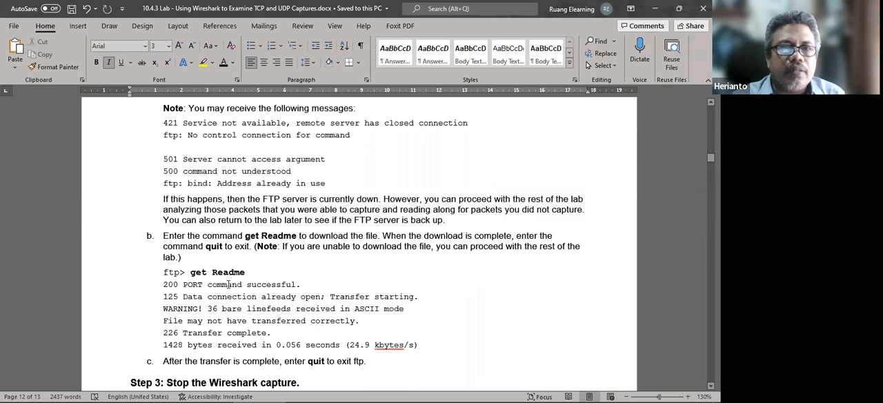
scroll(244, 274, up, 7)
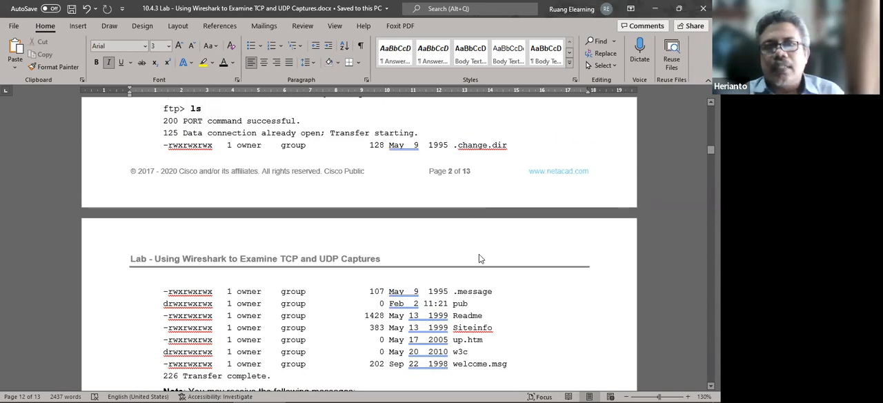
scroll(449, 382, down, 1)
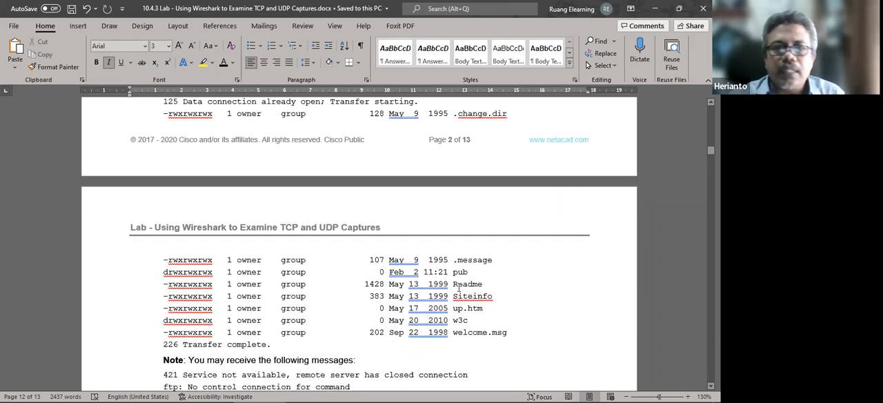
Switch to the CyberOps Workstation VM and examine the packets in the running Wireshark capture on enp0s3.
mouse_move(381, 388)
click(522, 390)
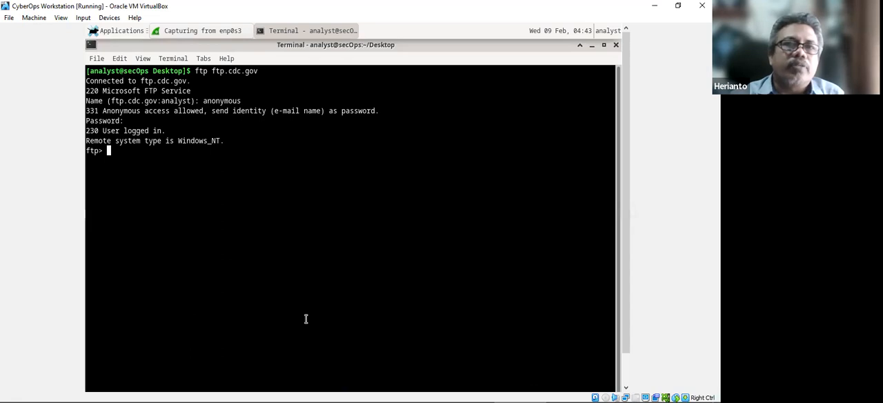
click(201, 30)
drag(362, 128, 361, 156)
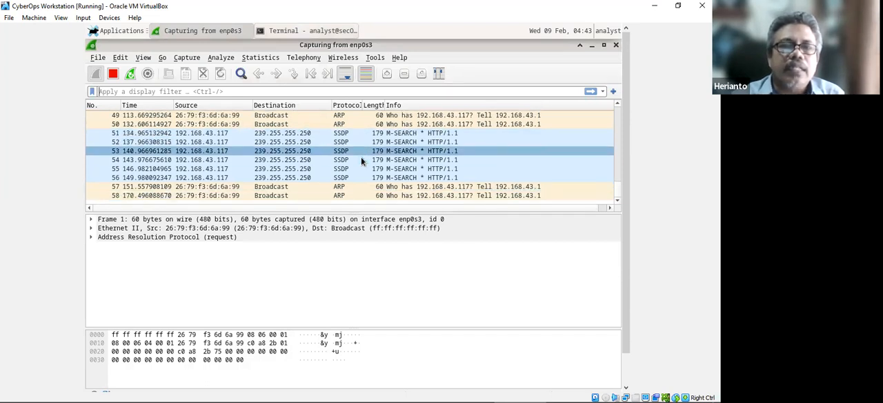
Try to list the FTP site's files with "ls" in the terminal, suspend the session, and try "passive" at the shell prompt.
click(296, 30)
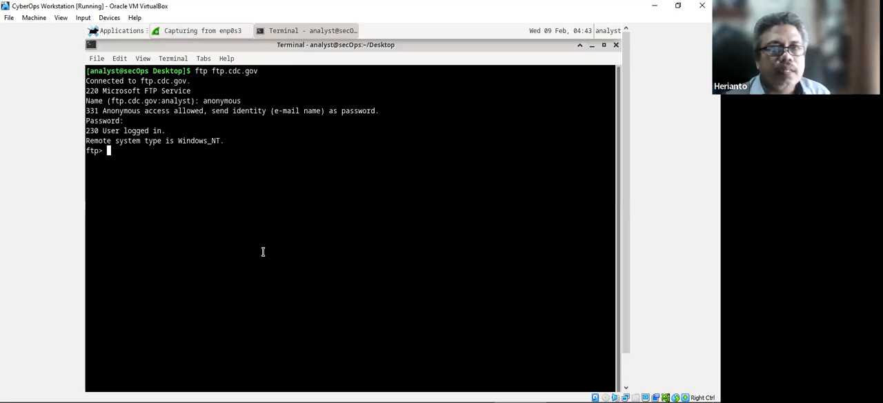
text(ls)
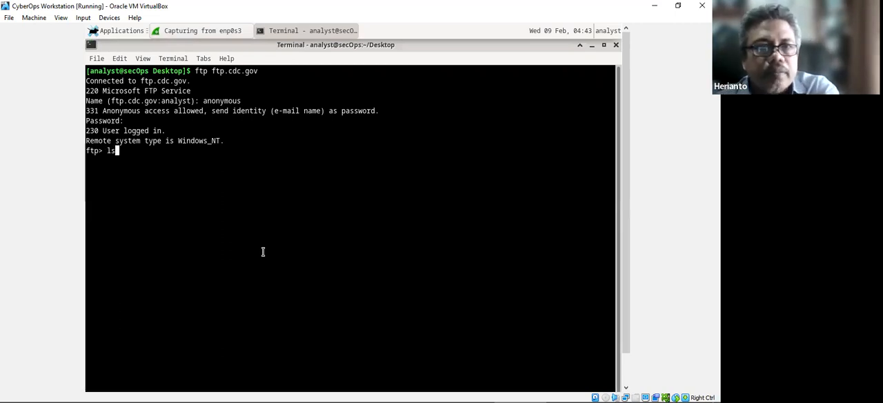
key(Return)
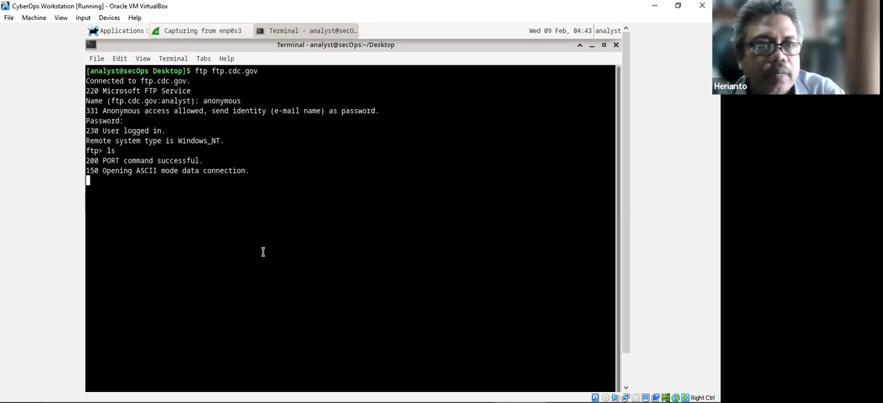
key(ctrl+z)
text(passive)
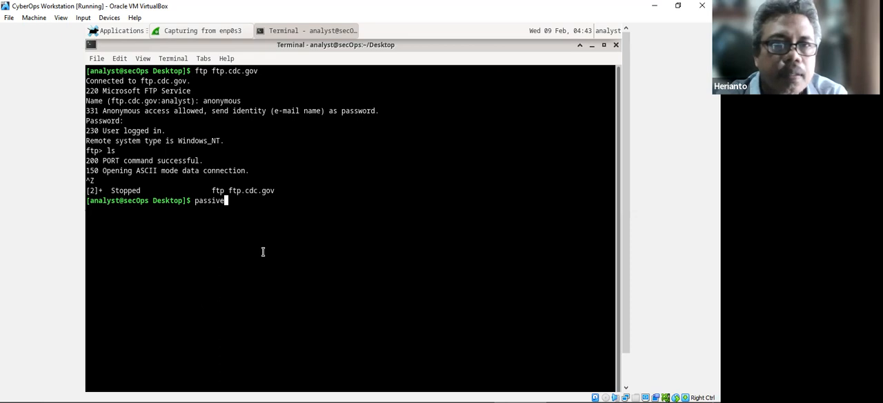
key(Return)
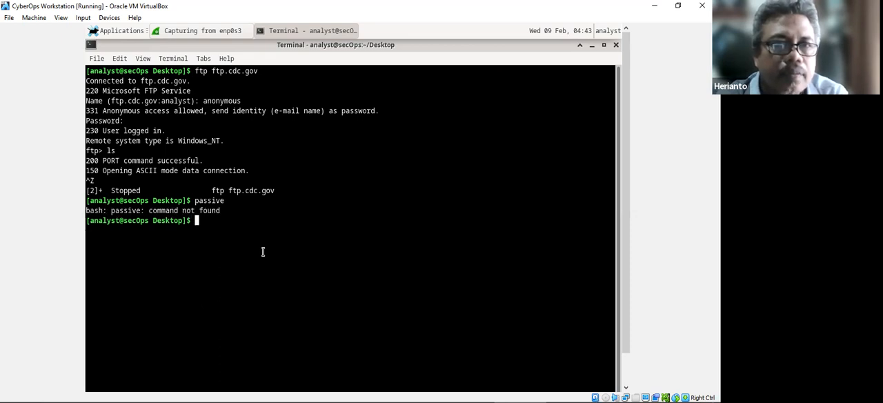
Reconnect with "ftp ftp.cdc.gov" and log in as anonymous with an empty password.
key(Up)
key(Up)
key(Return)
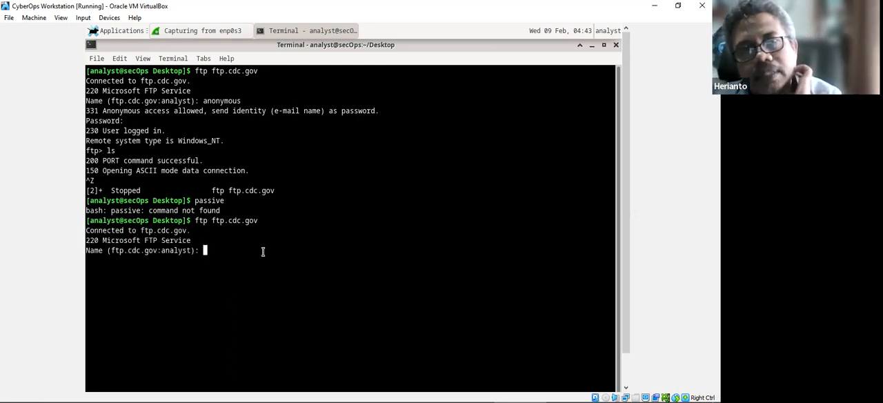
text(an)
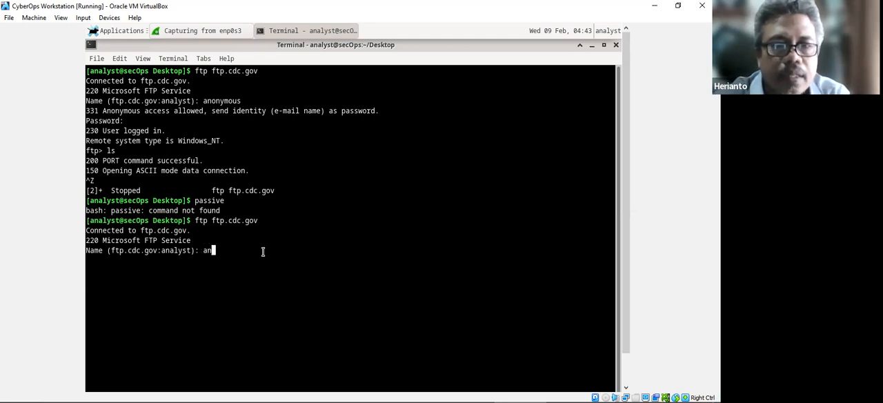
text(onymous)
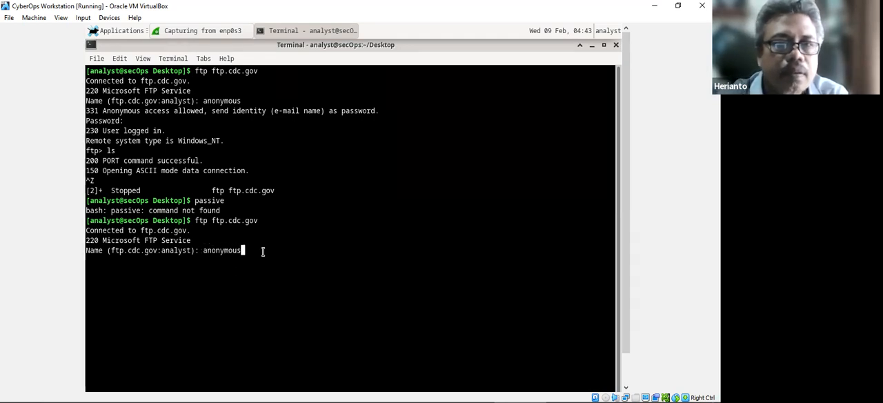
key(Return)
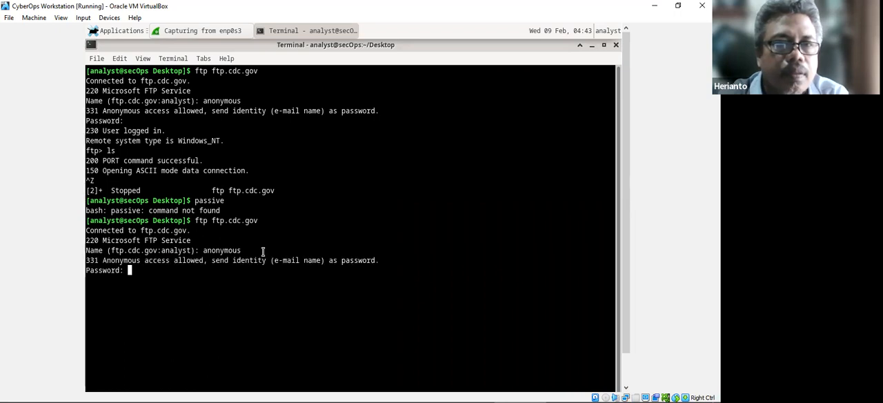
key(Return)
Turn on passive mode in the FTP session with "passive" and list the remote files with "ls".
text(passive)
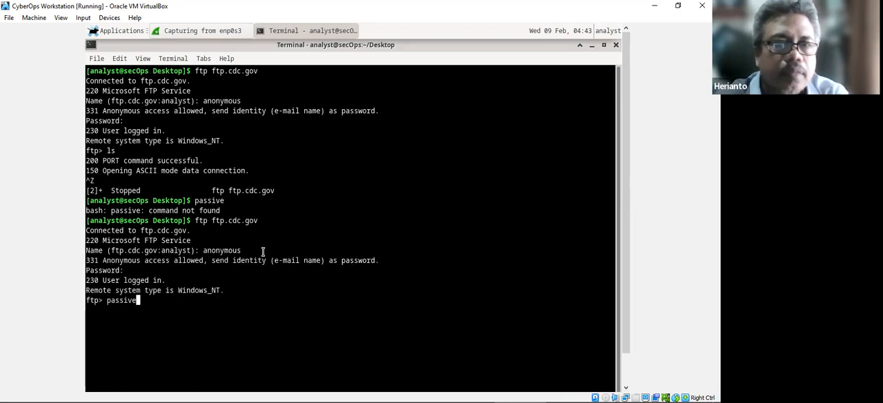
key(Return)
text(ls)
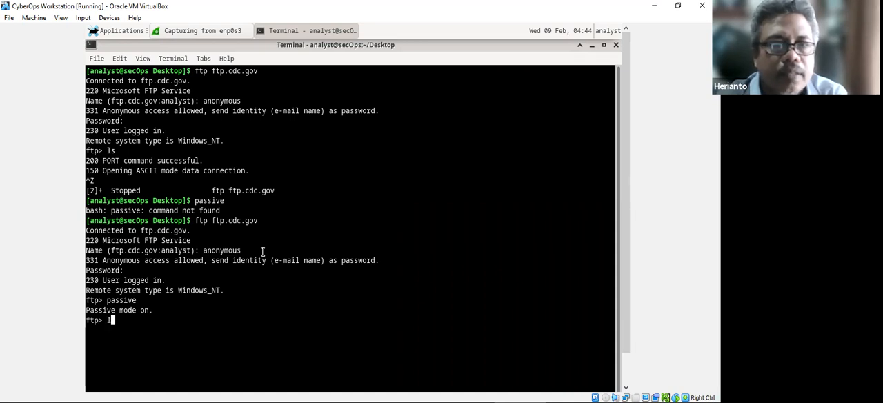
key(Return)
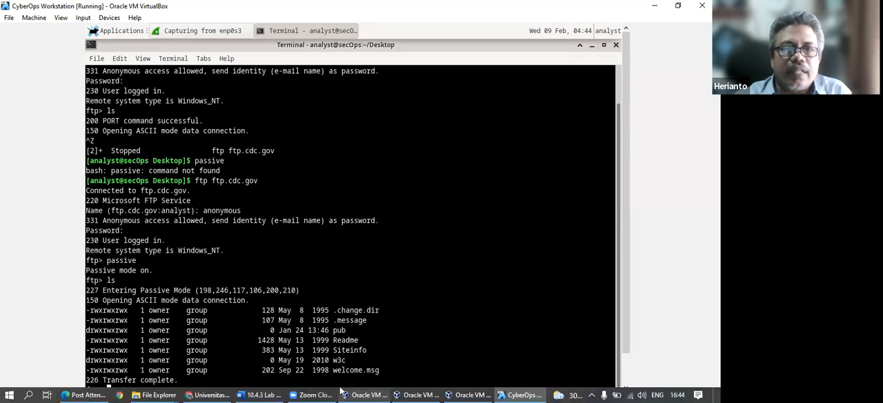
Review Step 2b on downloading the Readme file in the Word lab document and return to the VM's terminal.
mouse_move(399, 392)
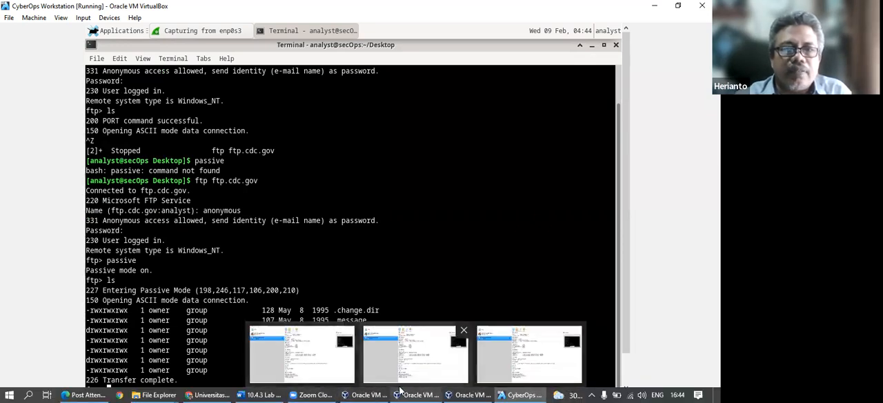
click(261, 394)
scroll(172, 317, down, 3)
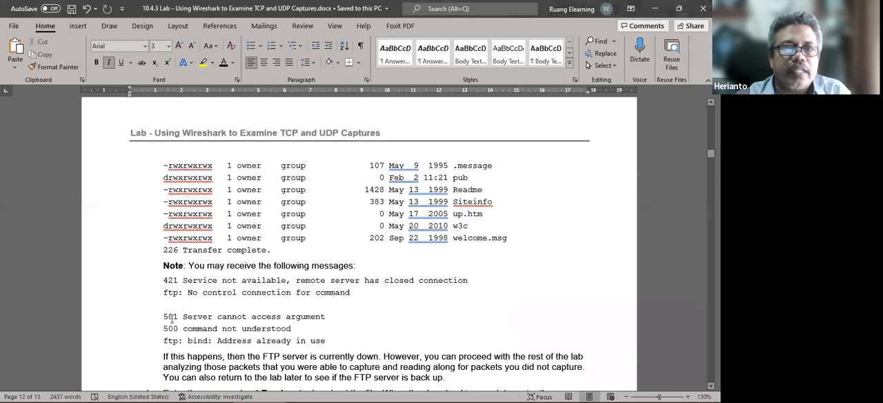
scroll(172, 312, down, 2)
scroll(274, 271, up, 3)
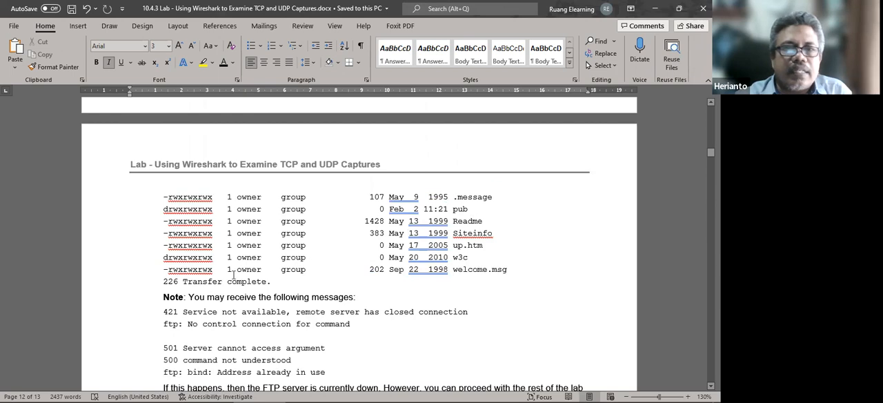
scroll(228, 290, down, 5)
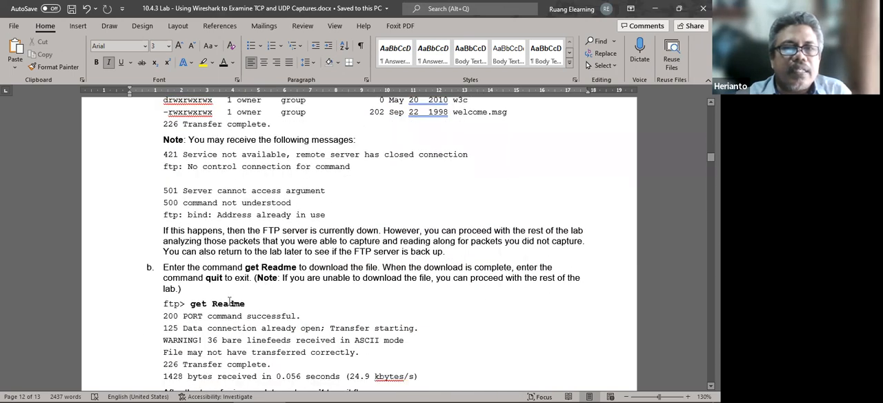
mouse_move(336, 398)
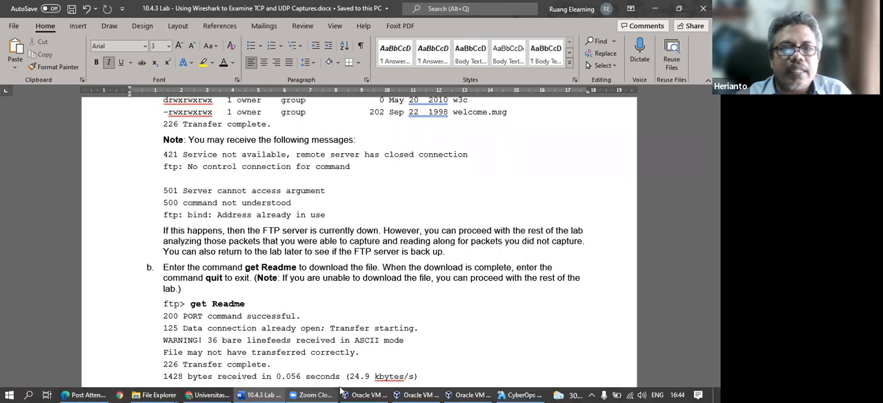
click(514, 395)
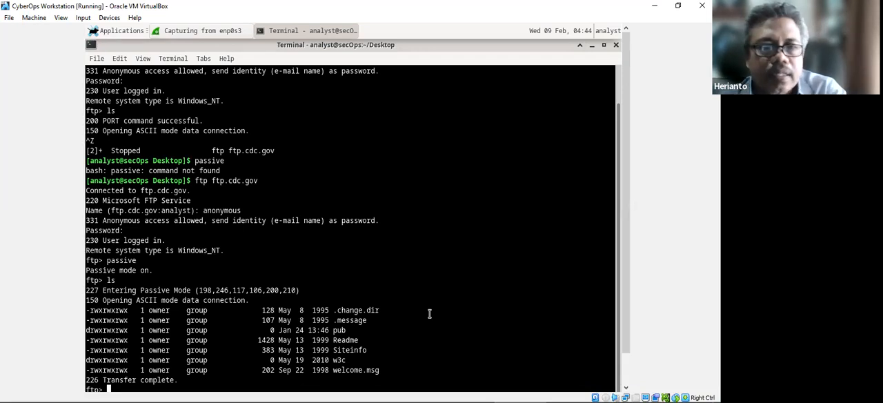
Download the file with "get Readme", shrinking the terminal window to expose Wireshark during the transfer and maximizing it again after completion.
text(get)
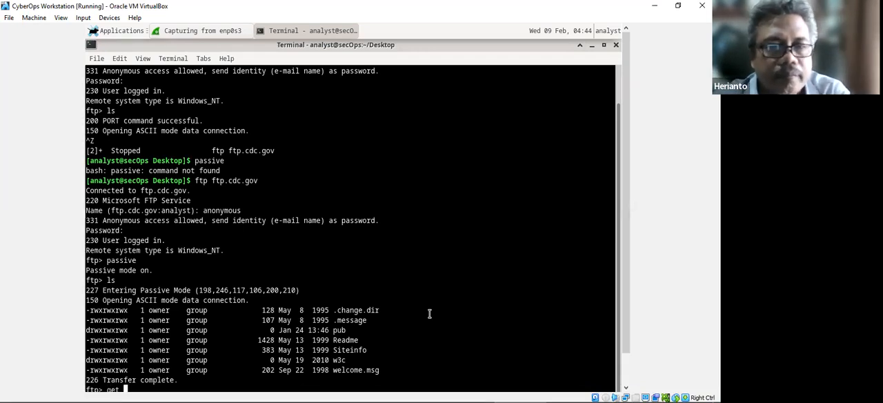
text( Readme)
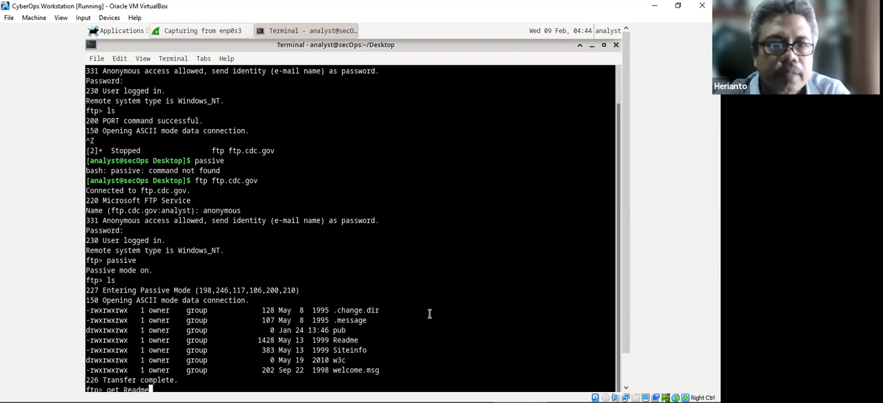
click(604, 46)
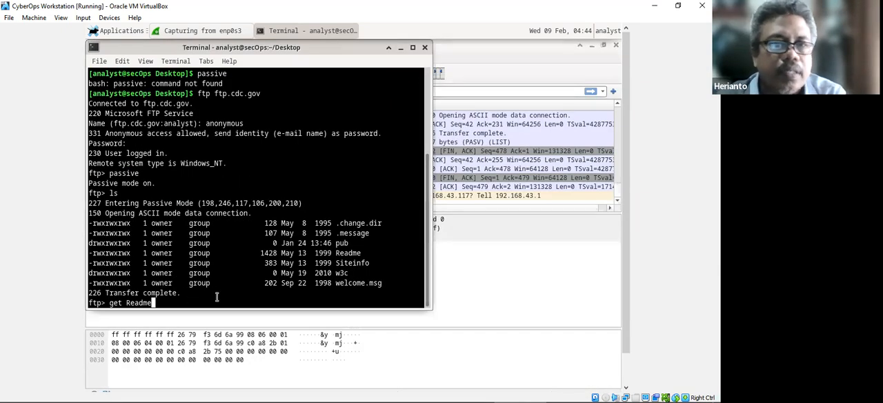
key(Return)
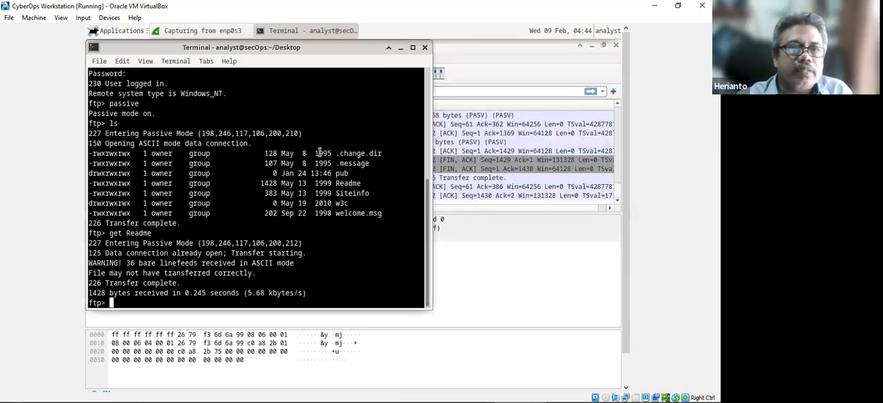
click(412, 48)
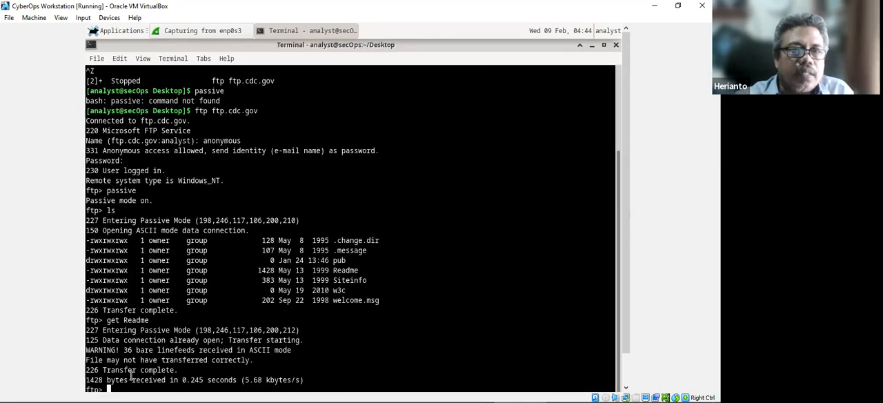
Switch to the Word lab document and review Step 2c on exiting the FTP session.
mouse_move(316, 388)
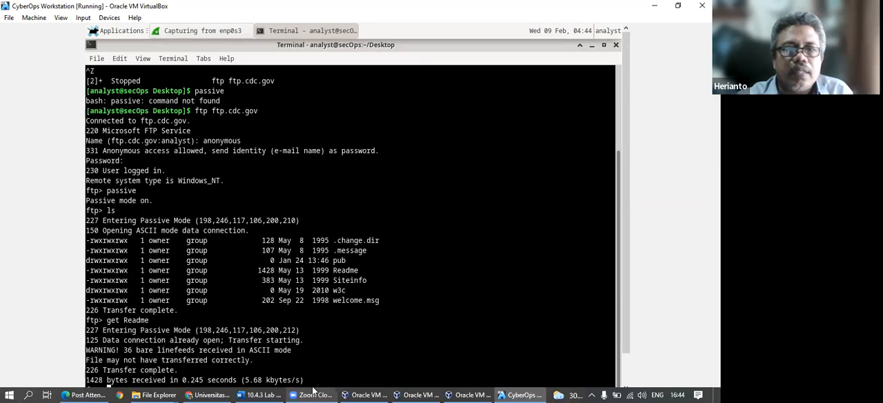
click(260, 393)
scroll(271, 299, down, 2)
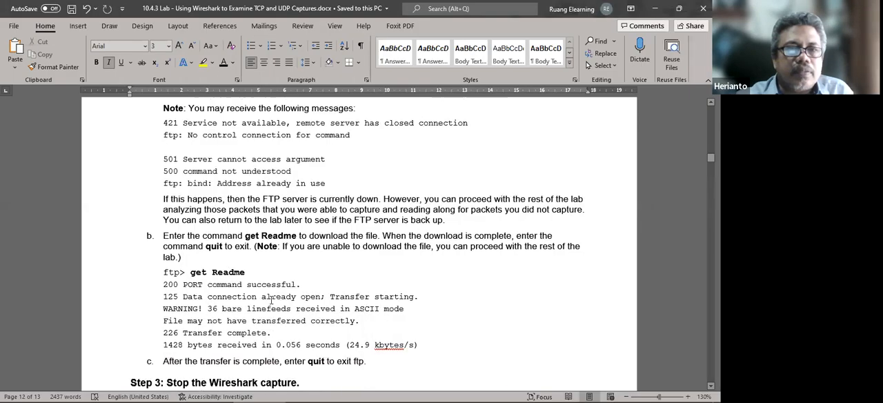
Read ahead through Steps 3 and 4 in the lab document, return to the VM's terminal and exit the FTP session with "quit".
scroll(271, 299, down, 1)
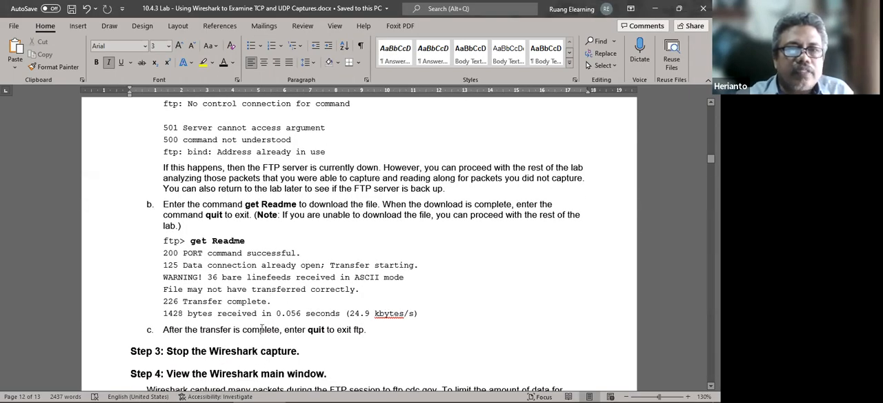
scroll(376, 346, down, 3)
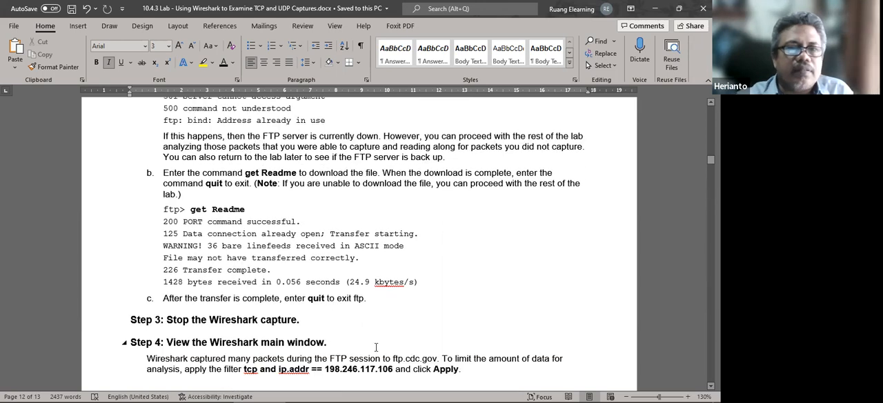
mouse_move(464, 391)
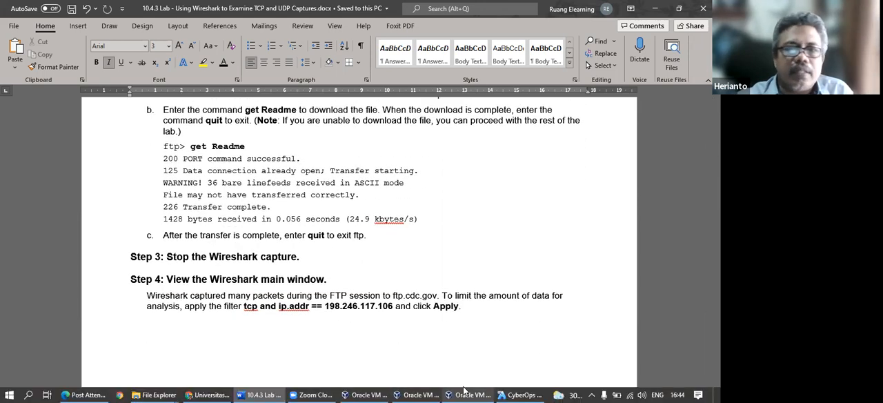
click(527, 393)
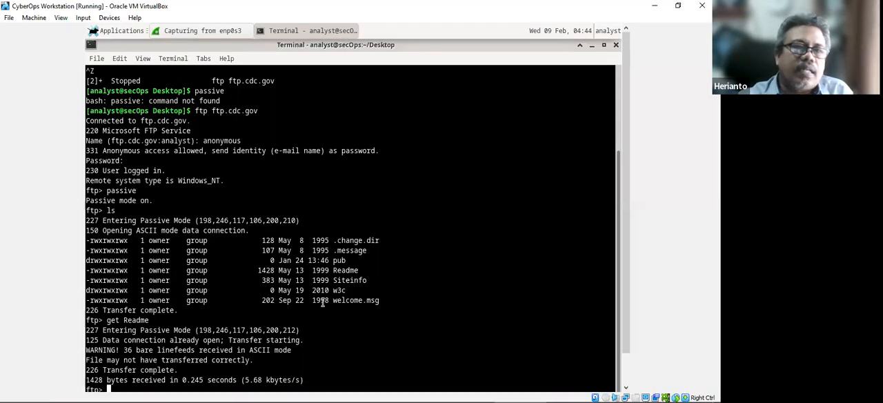
text(quit)
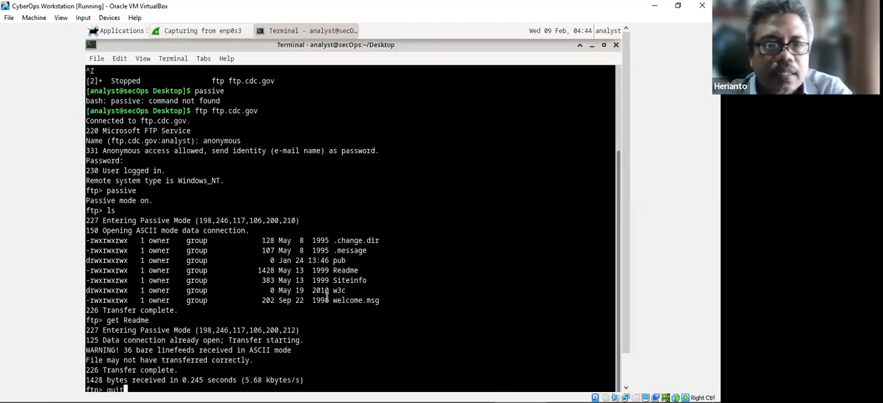
key(Return)
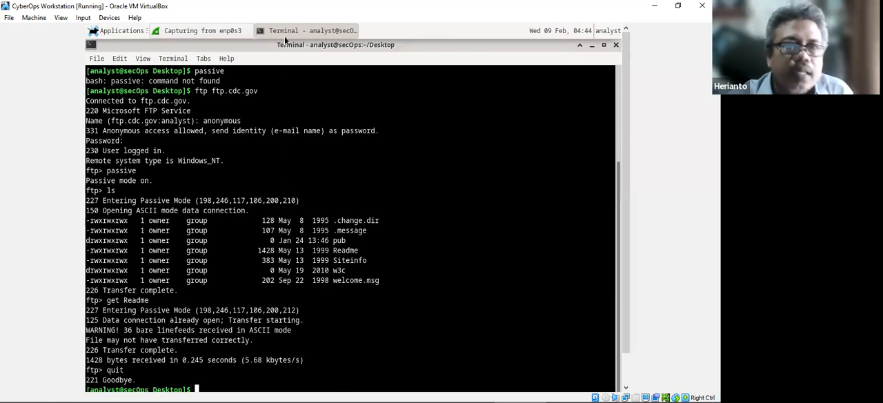
Stop the Wireshark capture on enp0s3 and go back to the first packet in the packet list.
click(202, 31)
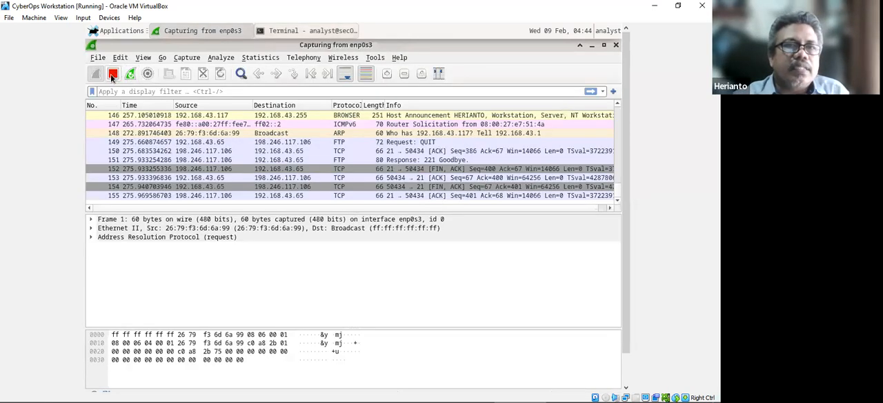
click(112, 76)
click(219, 151)
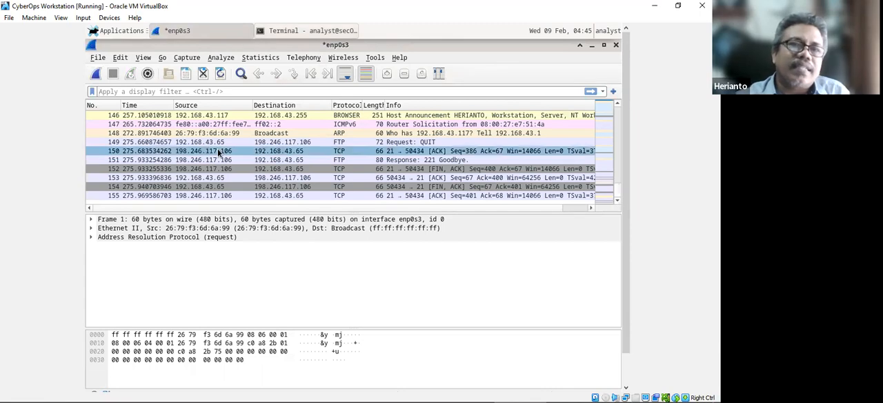
scroll(234, 166, up, 12)
click(259, 178)
scroll(259, 178, up, 17)
click(343, 160)
scroll(343, 164, up, 19)
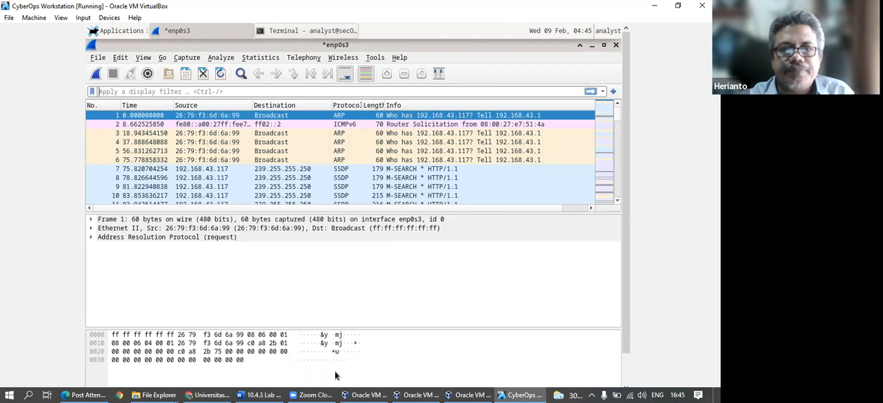
Switch to the Word lab document and review the display filter that Step 4 asks for.
click(244, 391)
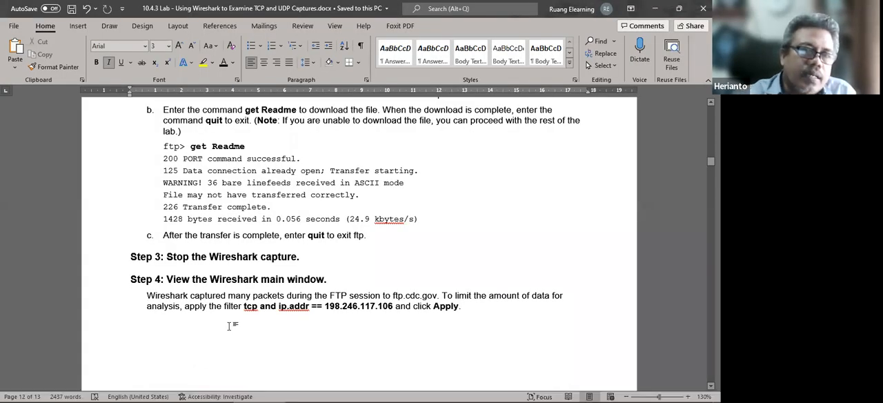
scroll(221, 298, down, 3)
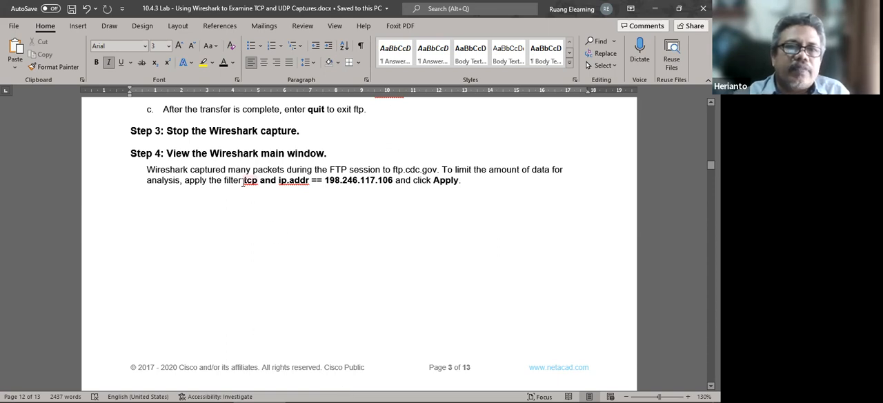
mouse_move(414, 397)
Return to Wireshark in the CyberOps Workstation VM and apply the display filter "tcp".
click(522, 395)
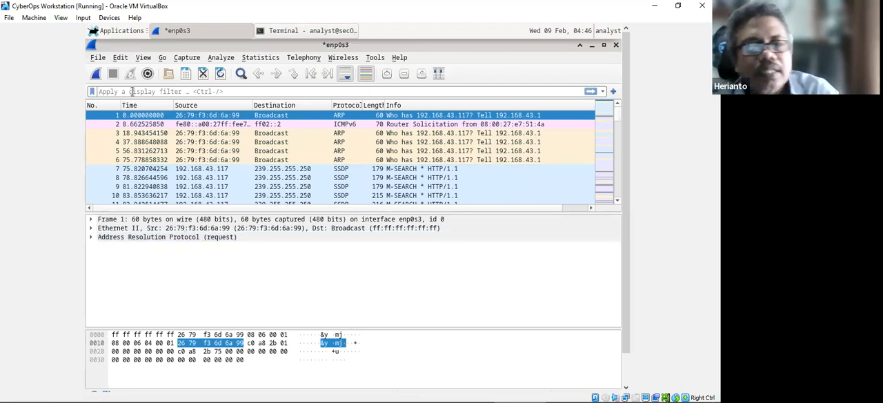
click(132, 91)
text(tcp)
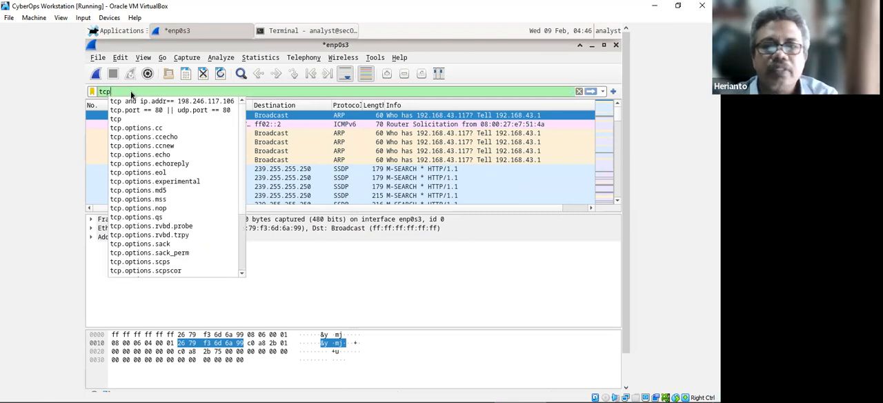
key(Return)
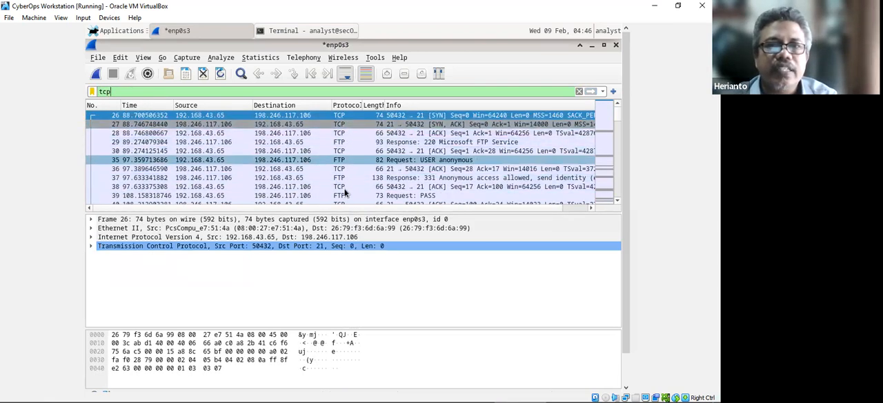
Extend the display filter to "tcp and ip.addr == 198.246.117.106", apply it and look over the filtered packets.
text(and i)
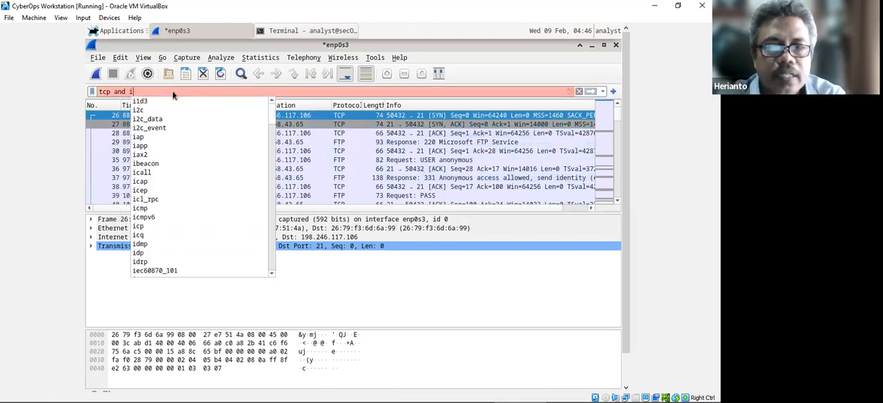
text(p.)
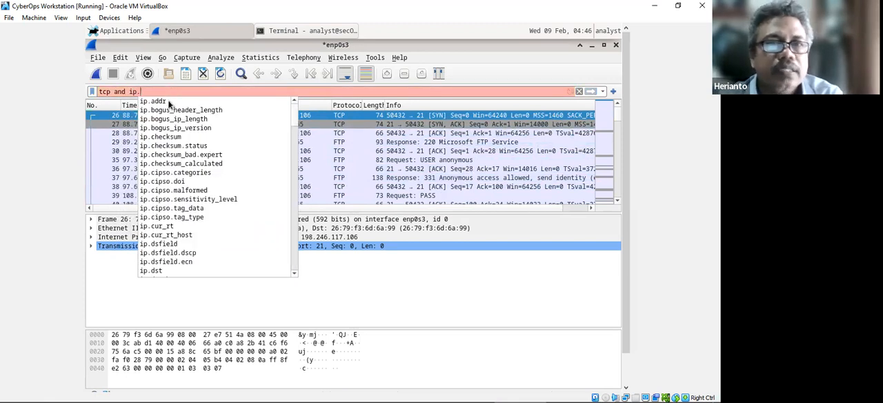
click(165, 101)
text(==)
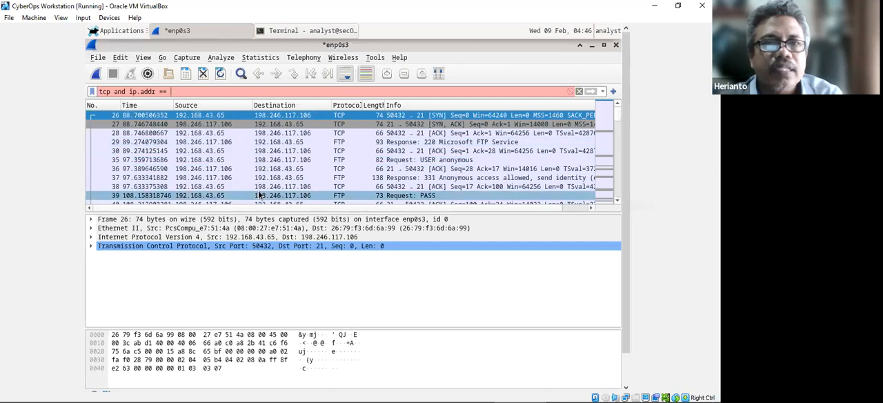
text( 198)
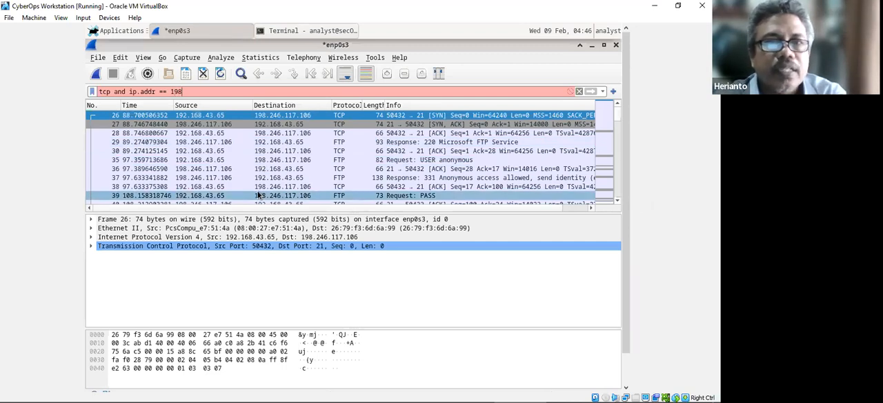
text(.246)
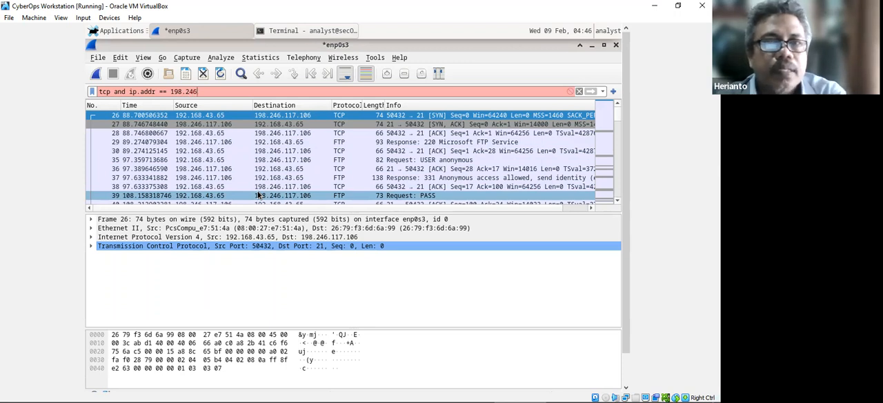
text(.117.106)
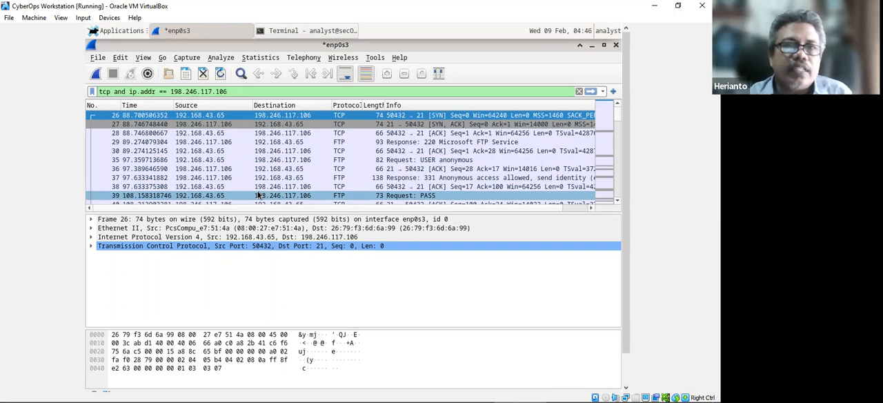
key(Return)
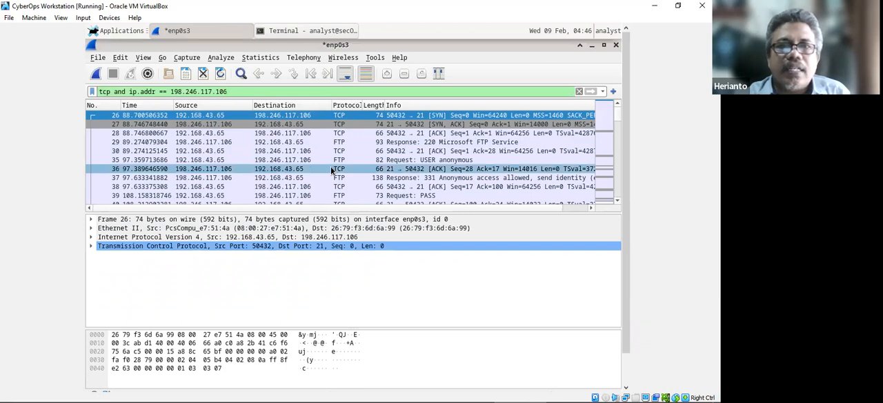
scroll(332, 170, down, 3)
scroll(332, 171, up, 3)
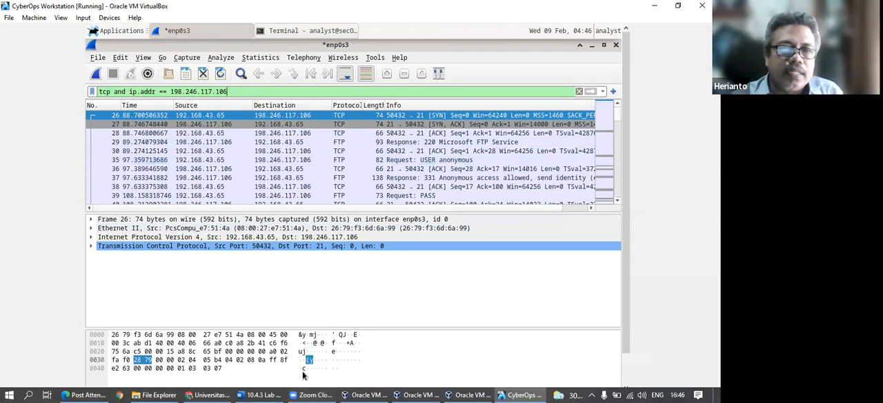
Switch to the Word lab document, select the filter's IP address in Step 4 and read the note about the ftp.cdc.gov address.
mouse_move(257, 393)
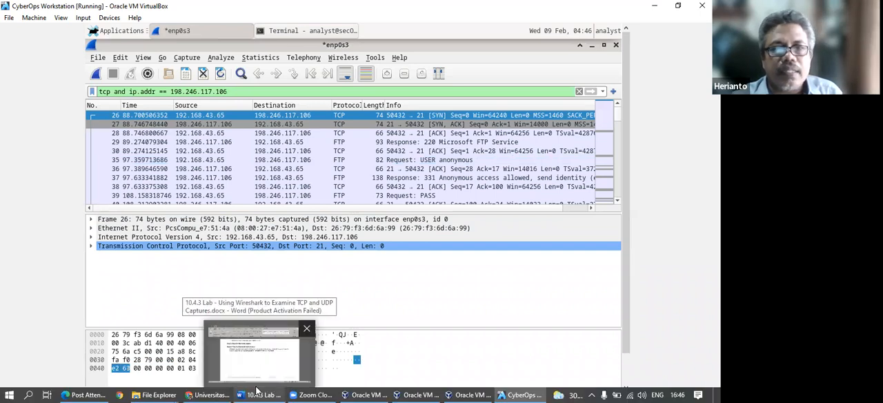
click(252, 356)
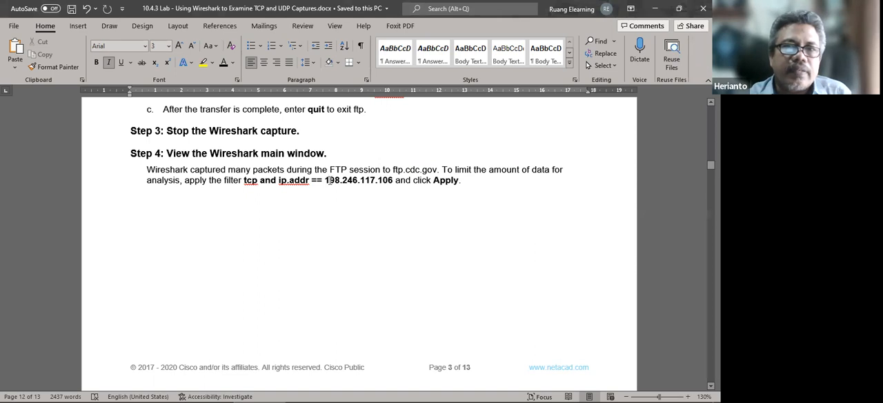
drag(326, 180, 392, 181)
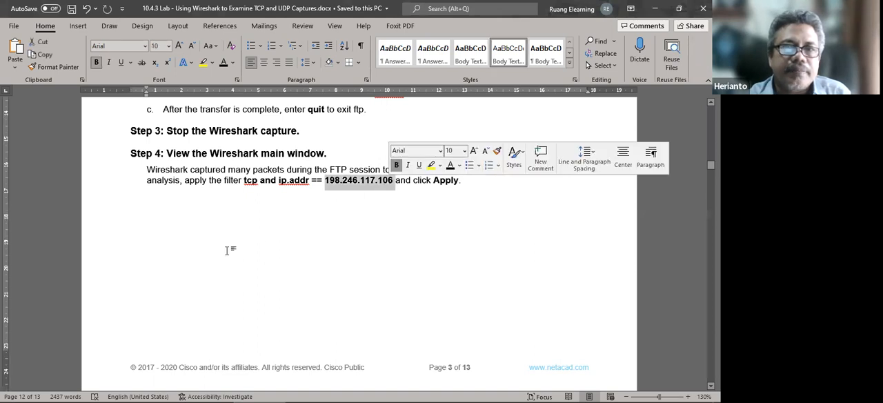
scroll(143, 255, down, 3)
scroll(144, 255, down, 4)
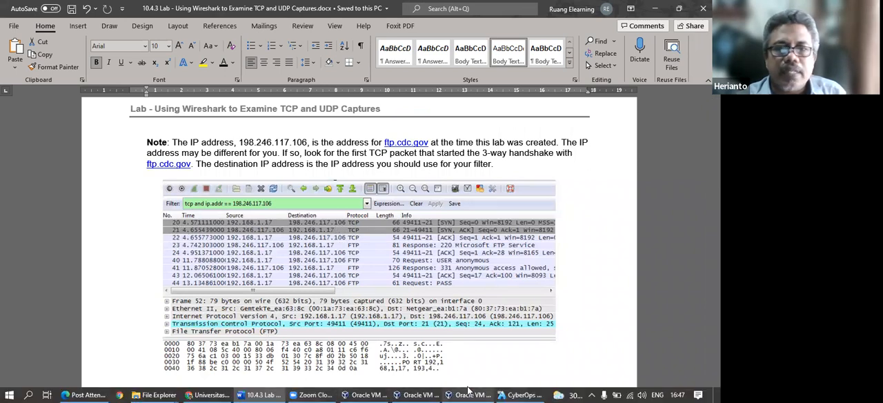
Select the first TCP SYN packet in the VM's Wireshark and compare the capture with the sample screenshot in the lab document.
click(517, 392)
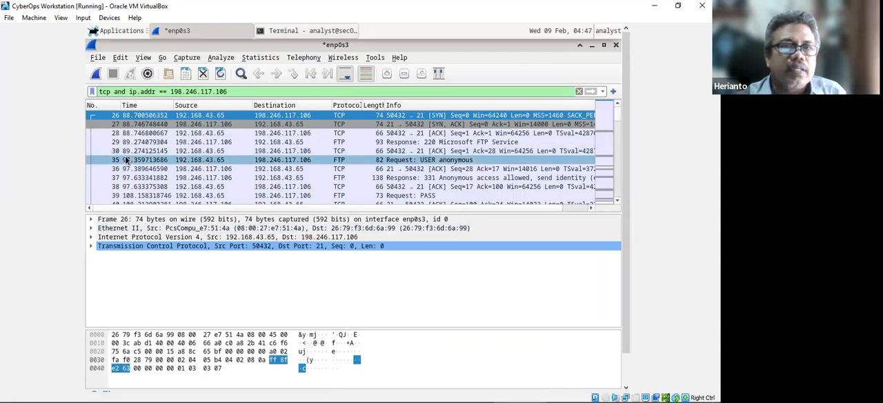
click(115, 117)
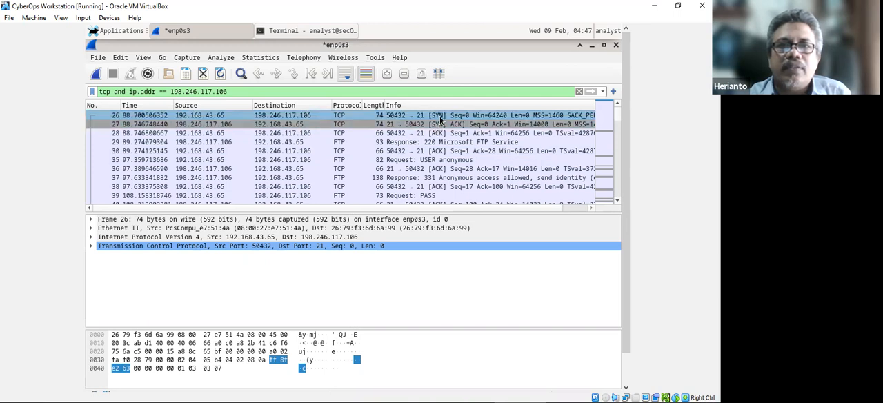
mouse_move(306, 392)
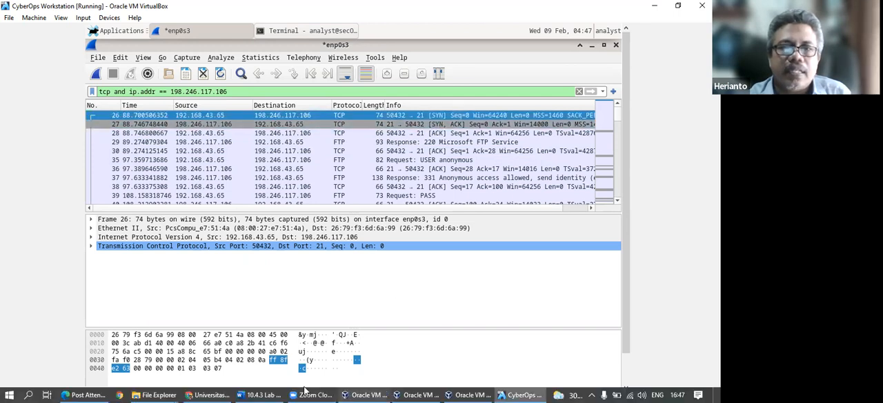
click(259, 392)
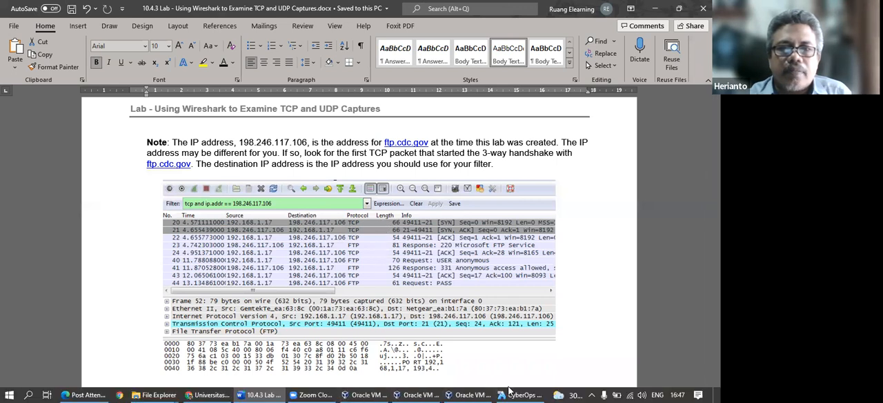
click(518, 394)
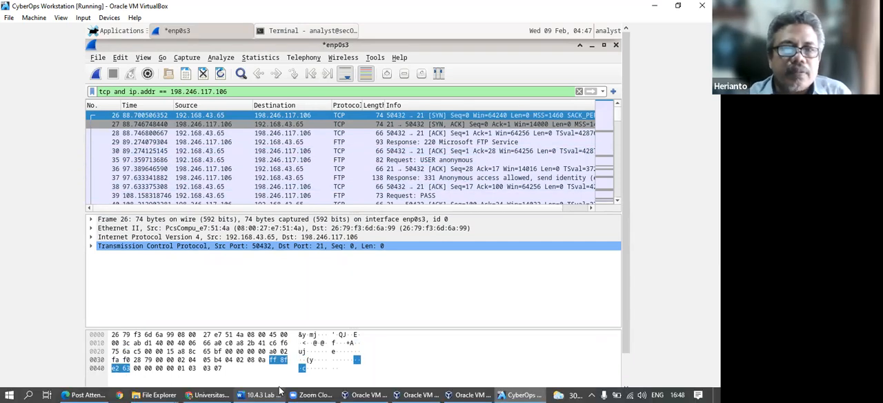
Switch to the Word lab document and review Step 5 on analyzing the TCP fields and the three-way handshake.
click(259, 394)
scroll(262, 312, down, 8)
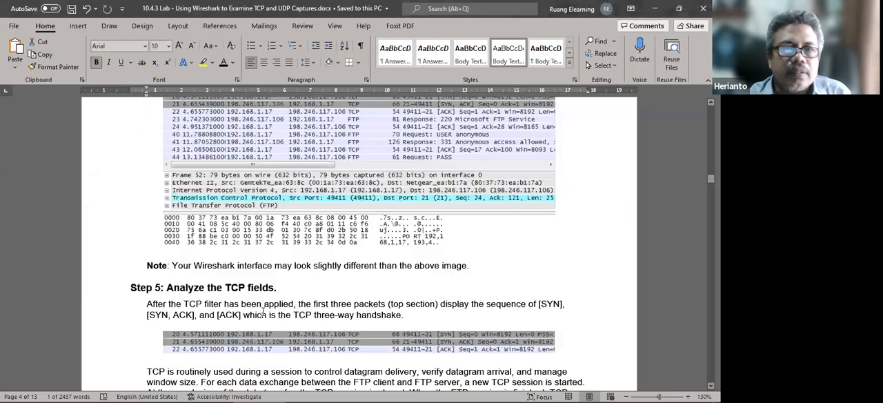
scroll(263, 312, up, 1)
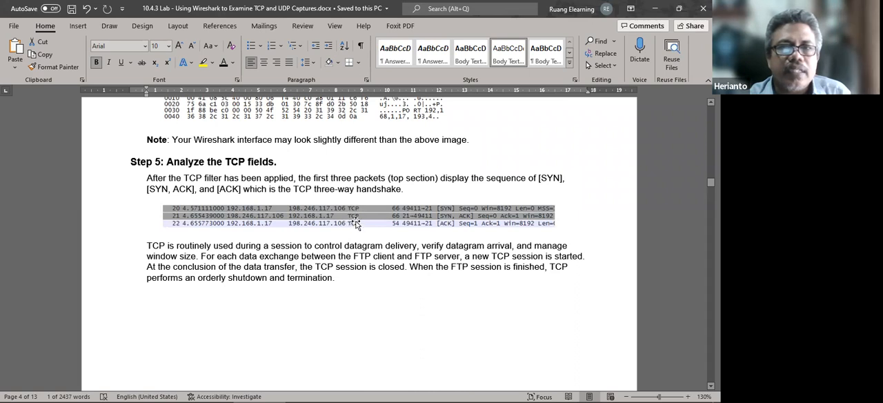
scroll(355, 228, up, 5)
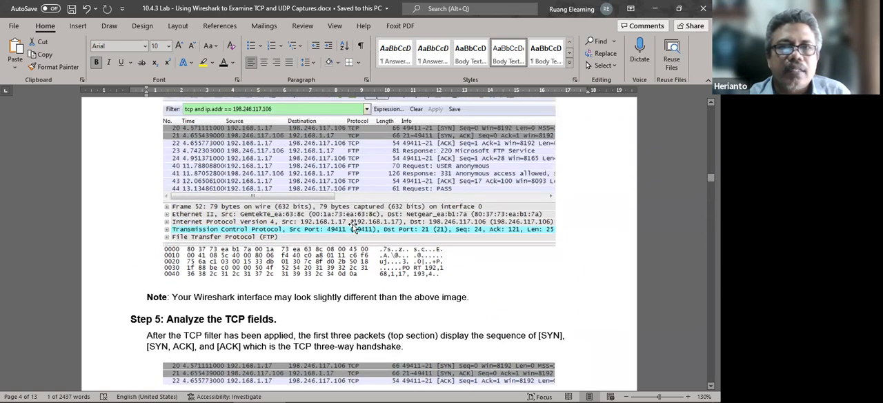
scroll(354, 227, down, 4)
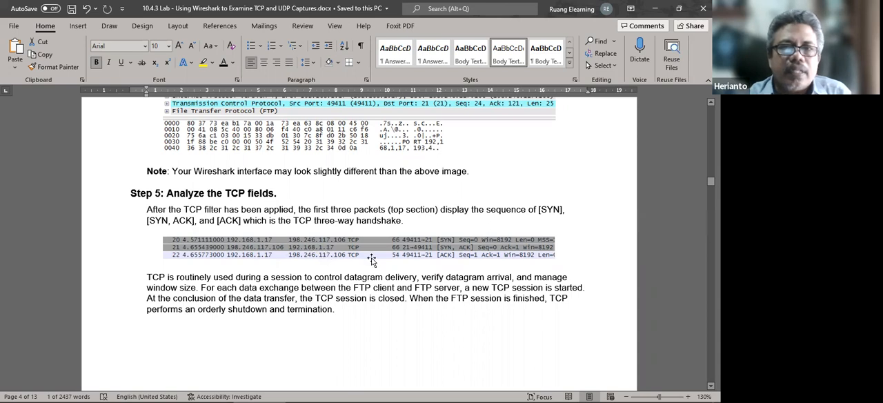
Select "TCP three-way handshake" in Step 5 and read on to the sample expanded TCP datagram on page 5.
drag(311, 219, 402, 220)
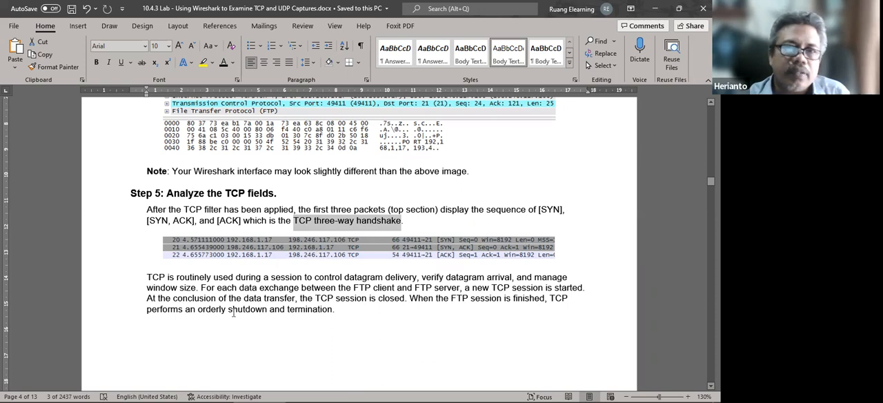
scroll(233, 311, down, 6)
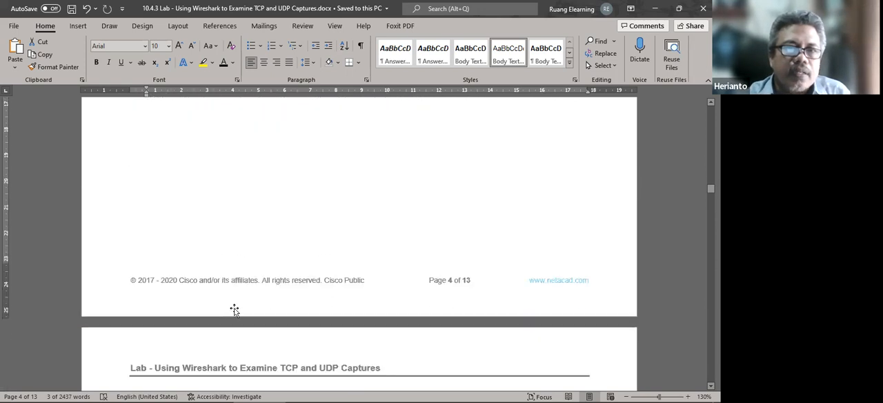
scroll(235, 312, down, 3)
scroll(235, 310, up, 4)
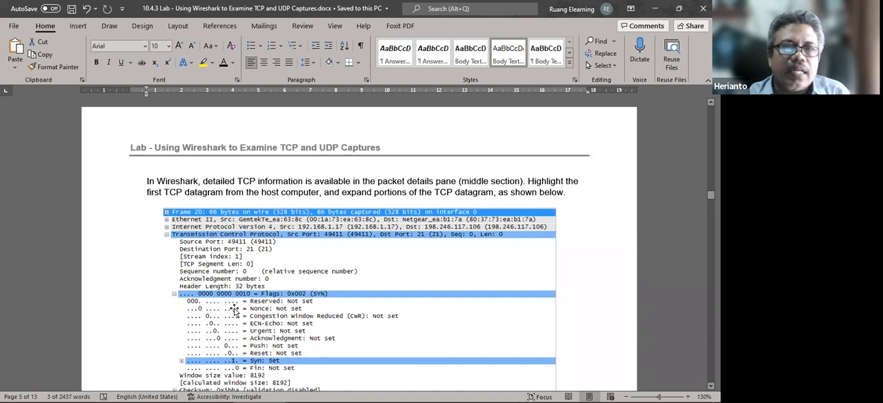
scroll(236, 309, up, 10)
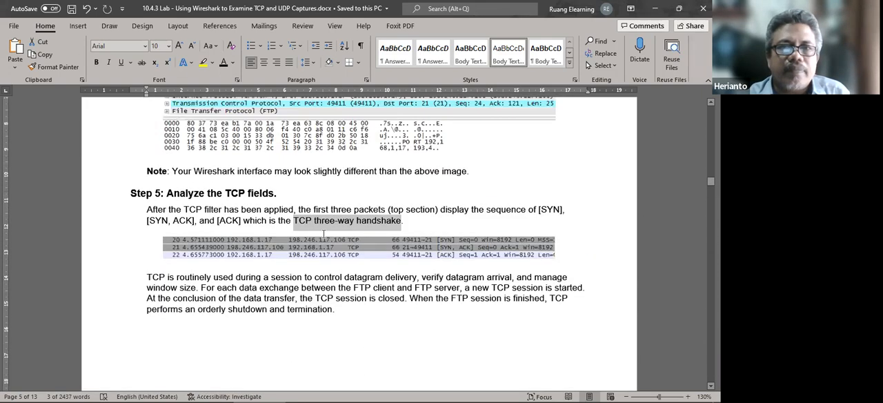
scroll(308, 290, down, 9)
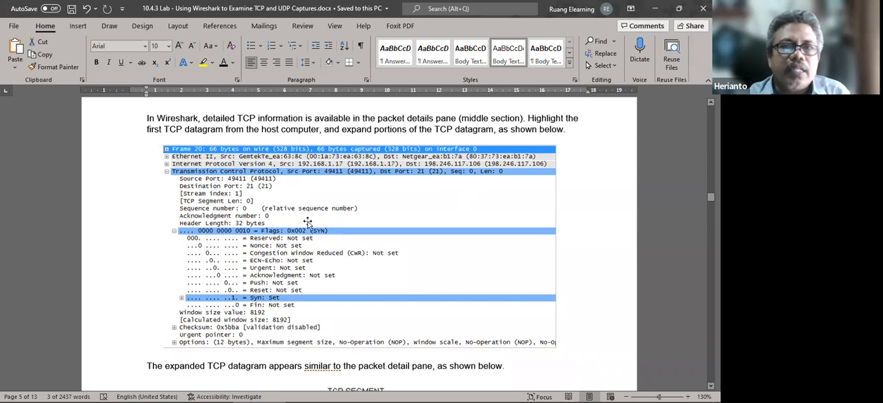
Switch to the VM's Wireshark, expand the Transmission Control Protocol details of the first SYN packet and examine its header fields.
click(522, 391)
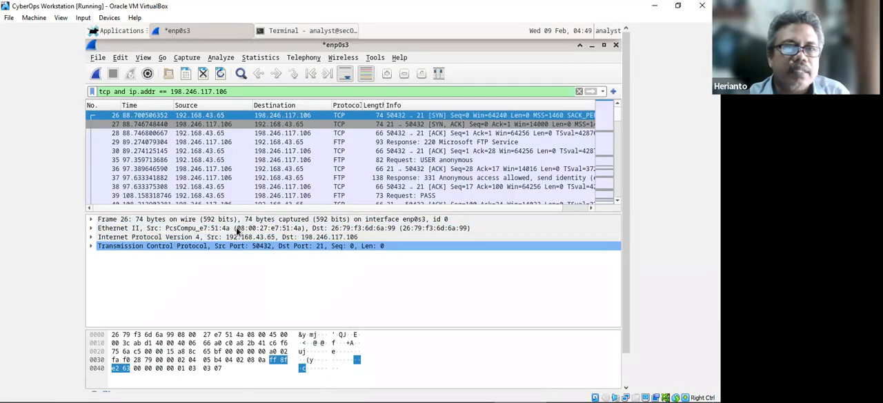
click(92, 246)
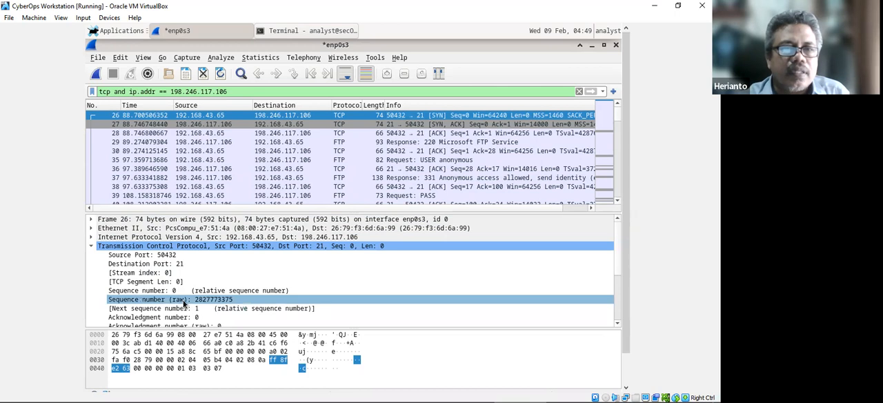
scroll(188, 307, down, 2)
scroll(186, 304, down, 2)
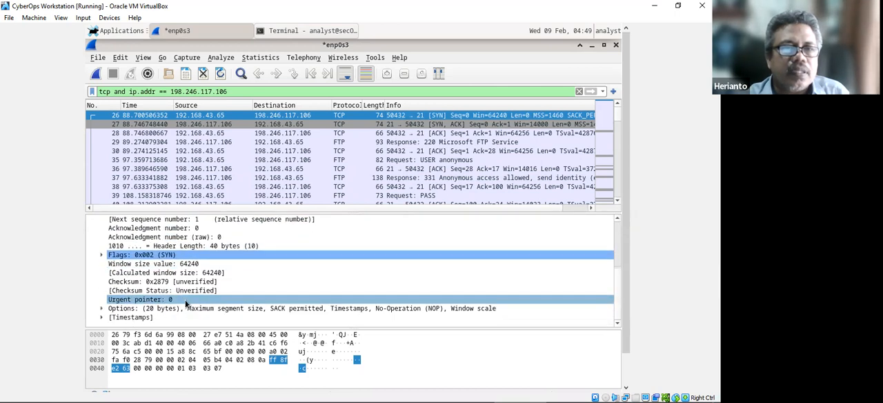
scroll(107, 256, up, 4)
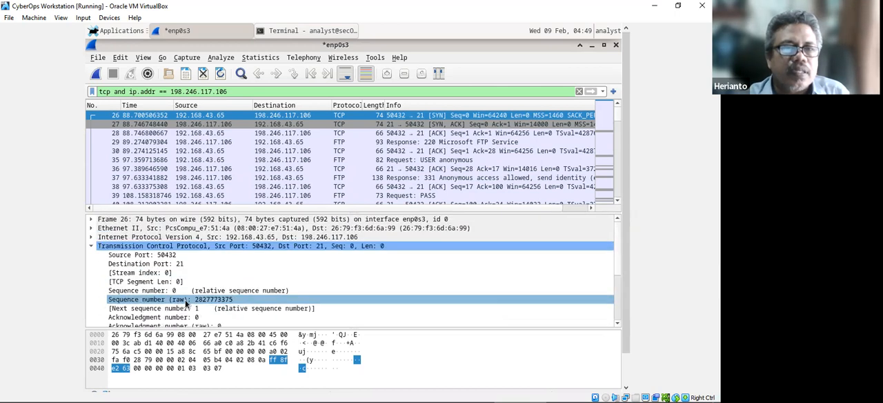
click(93, 235)
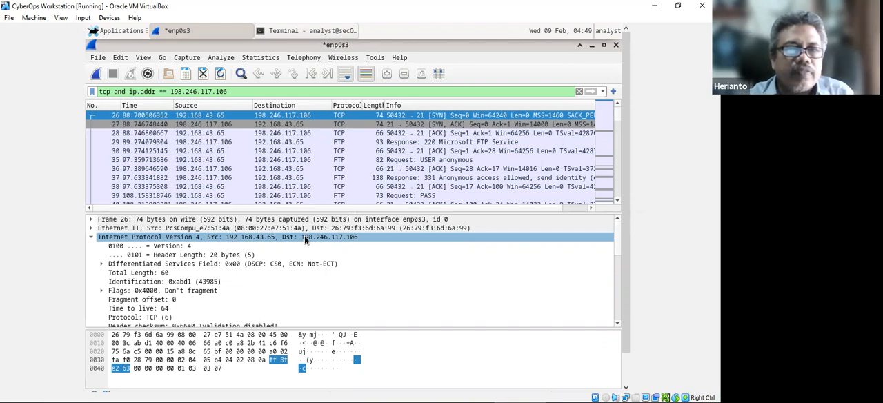
click(91, 238)
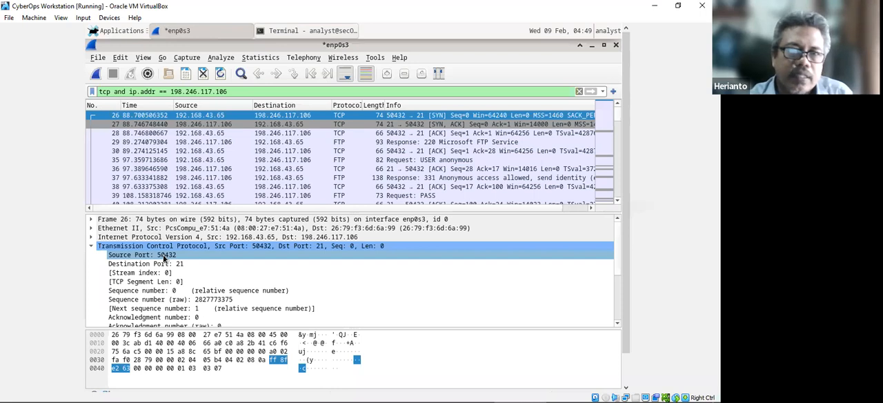
scroll(165, 256, down, 2)
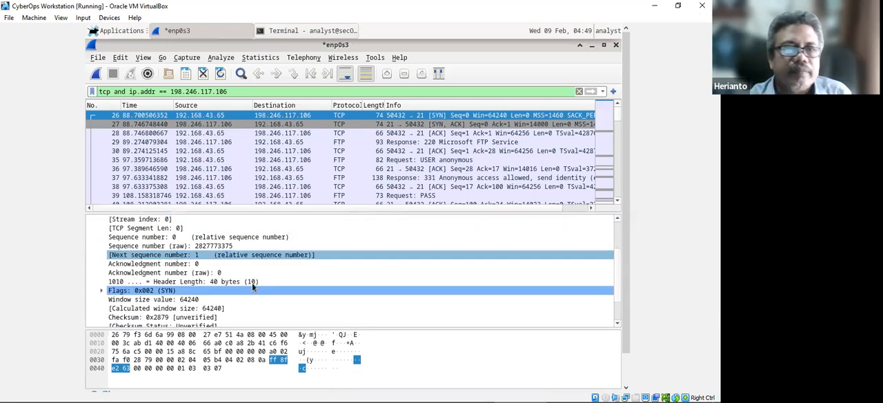
Switch to the Word lab document and read the TCP segment diagram, the field explanations and the instructions for the TCP header table.
click(255, 393)
scroll(188, 327, down, 5)
scroll(365, 178, up, 4)
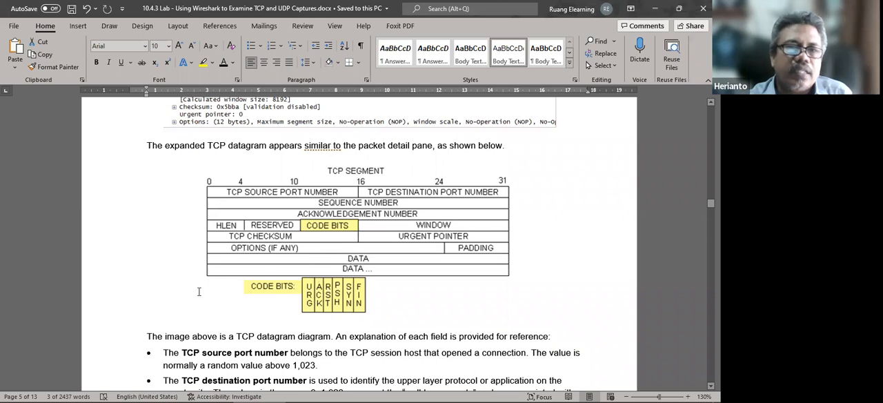
scroll(201, 282, down, 4)
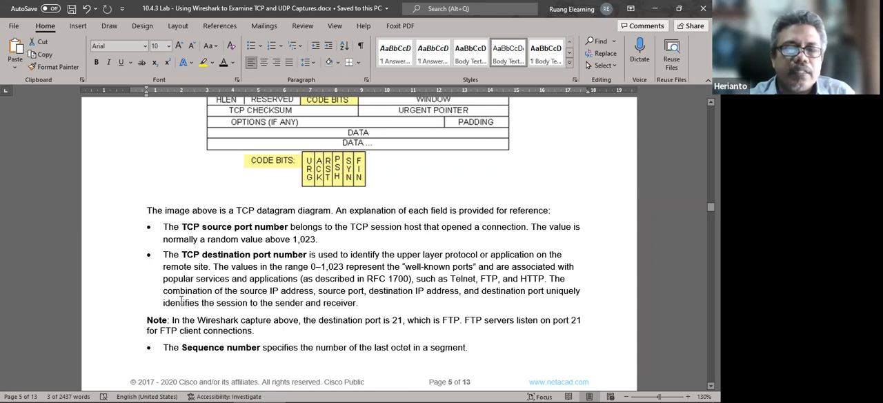
scroll(181, 303, down, 3)
scroll(179, 297, down, 5)
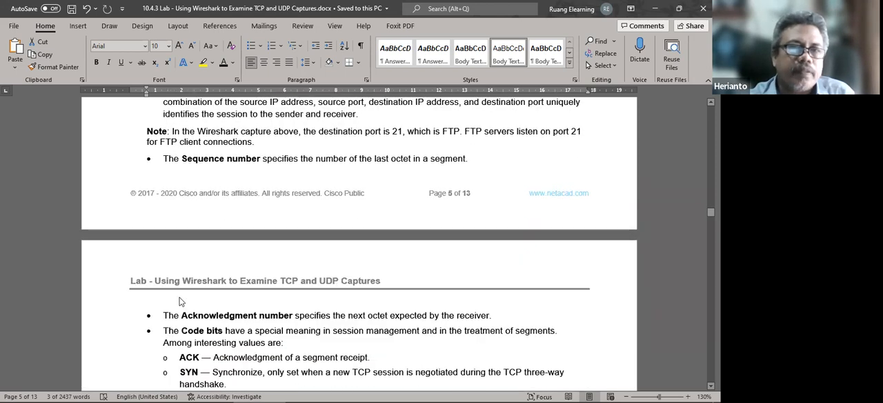
scroll(179, 297, down, 1)
scroll(182, 297, up, 7)
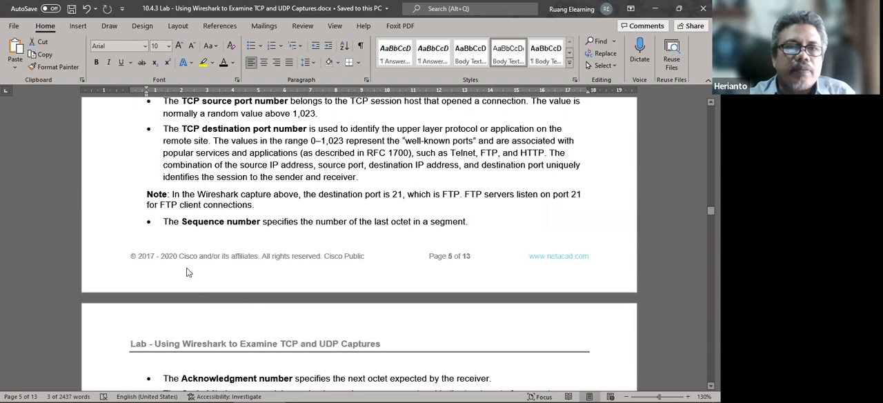
scroll(189, 265, up, 3)
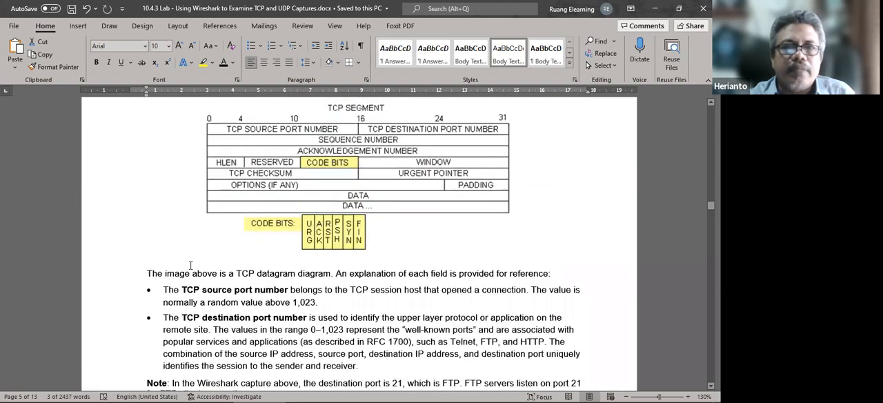
scroll(191, 267, up, 2)
scroll(193, 267, down, 11)
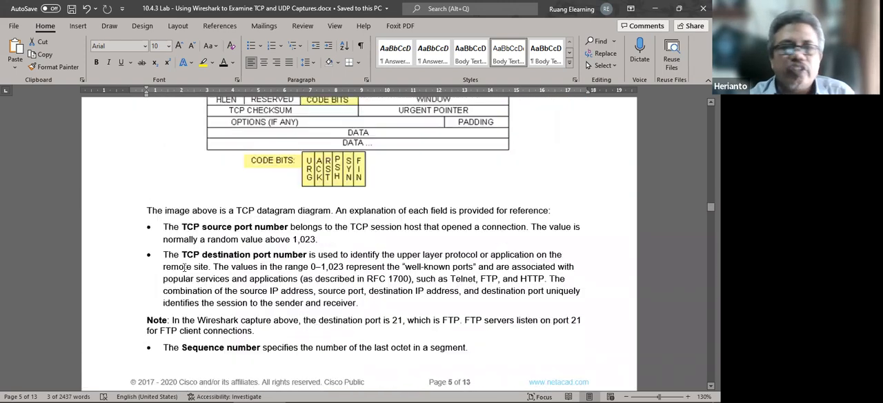
scroll(184, 267, down, 3)
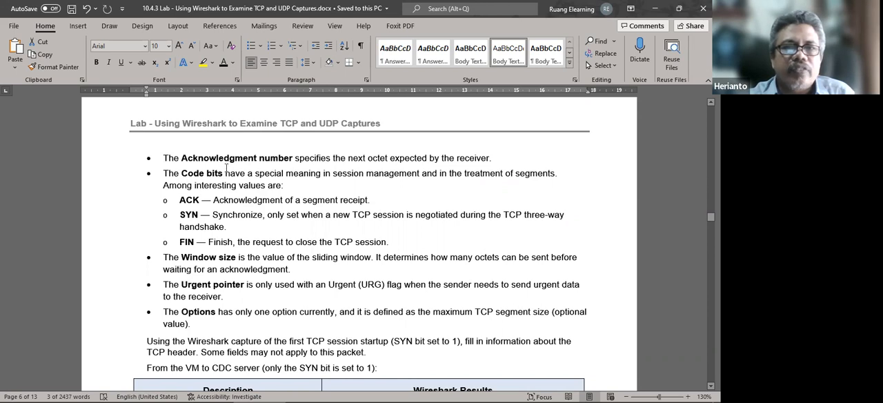
scroll(206, 184, down, 1)
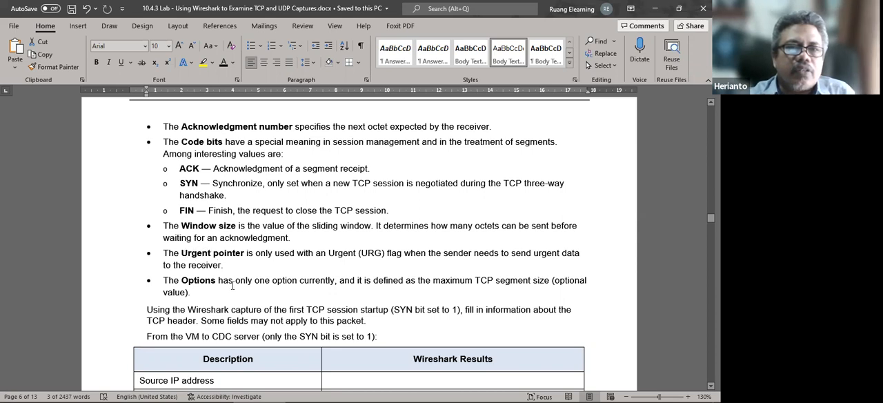
scroll(232, 286, down, 3)
Select the Source IP address result cell, then look up the first SYN packet's source address in the VM's Wireshark.
click(369, 225)
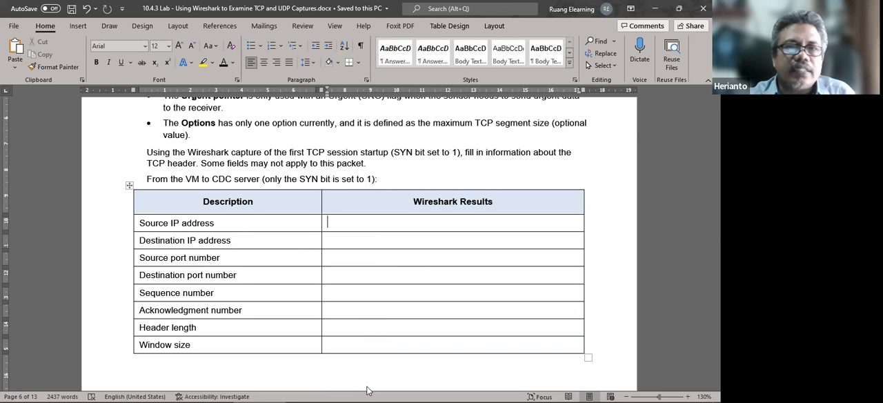
click(516, 391)
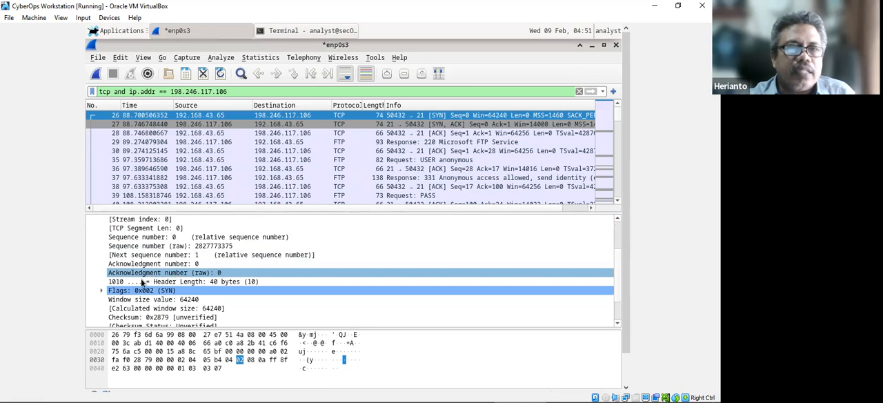
scroll(138, 278, up, 2)
click(100, 245)
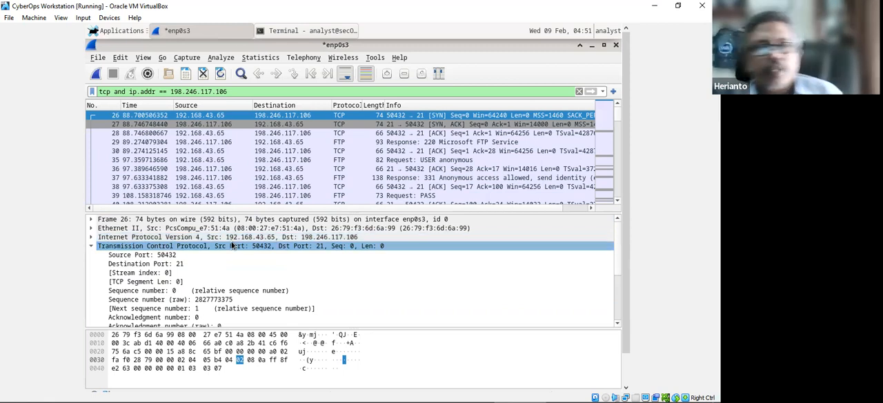
Switch back to the Word lab document and fill in the Source IP address result as 192.168.43.65.
mouse_move(422, 391)
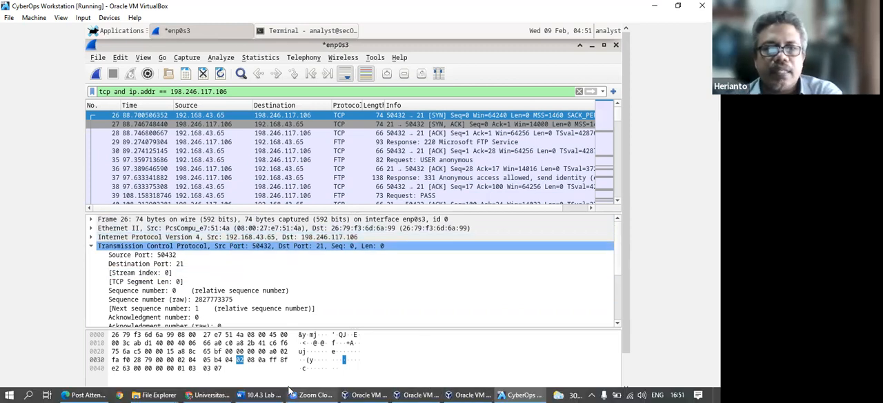
key(alt+Tab)
click(329, 222)
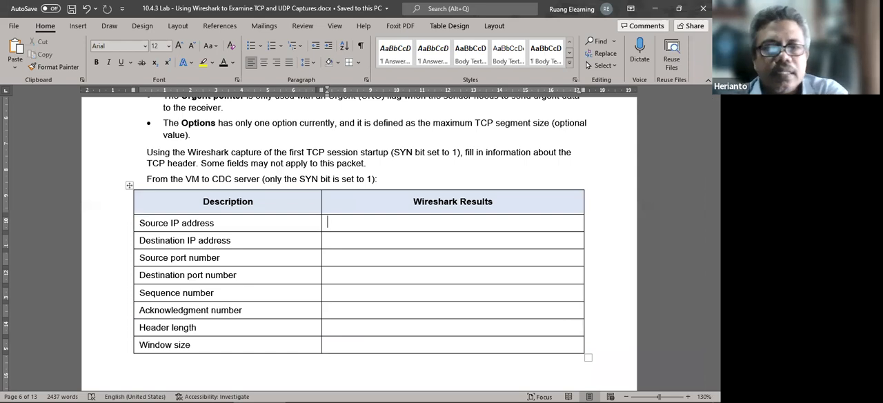
text(192.16843.65)
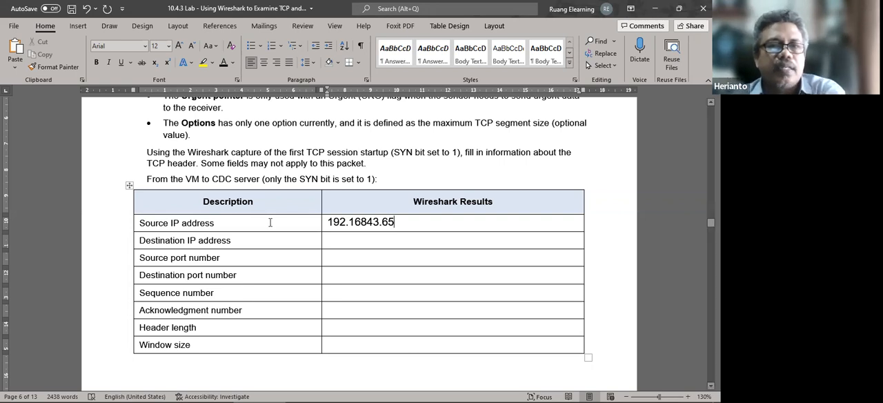
click(353, 241)
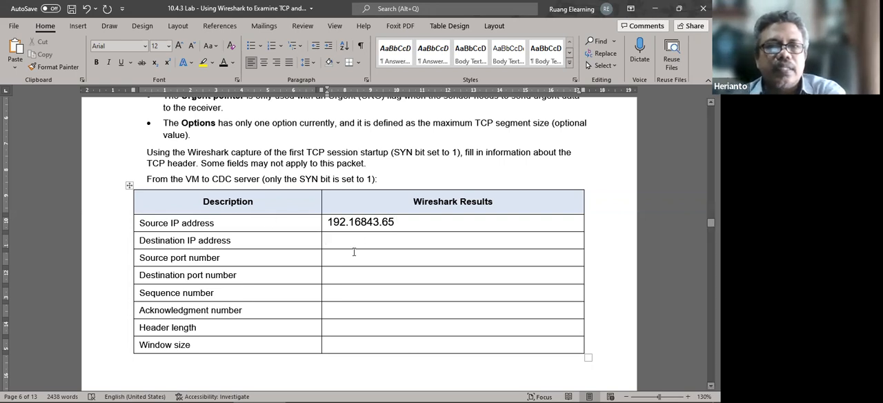
click(367, 222)
text(.)
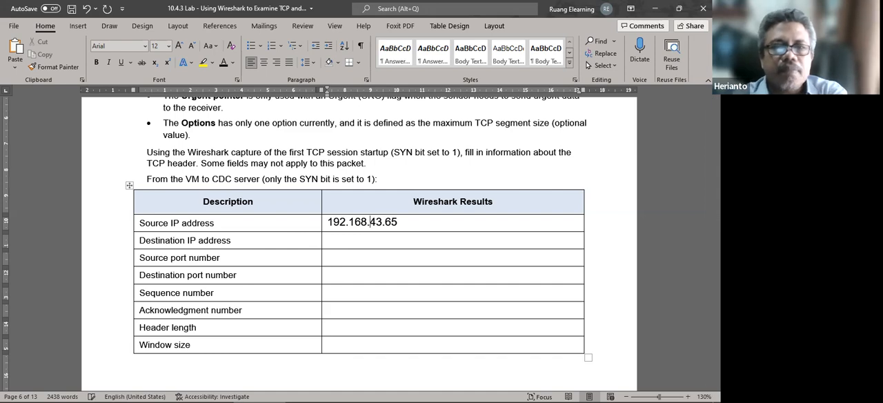
Select the Destination IP address result cell, review the TCP segment diagram, then look up the first SYN packet's destination in the VM's Wireshark.
click(369, 236)
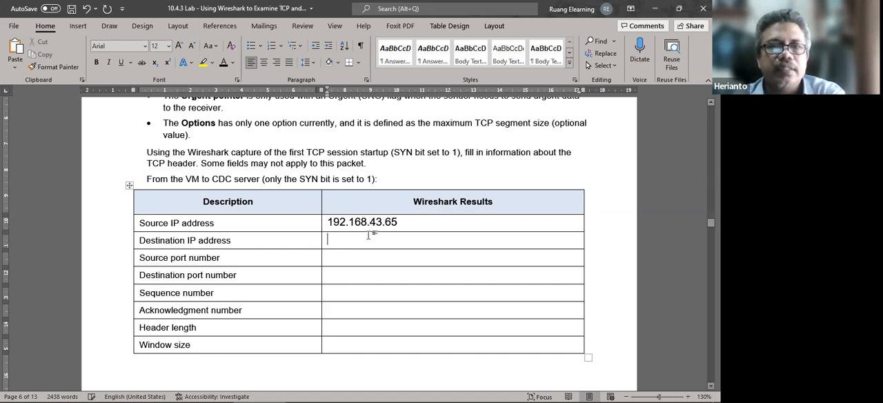
scroll(373, 235, up, 10)
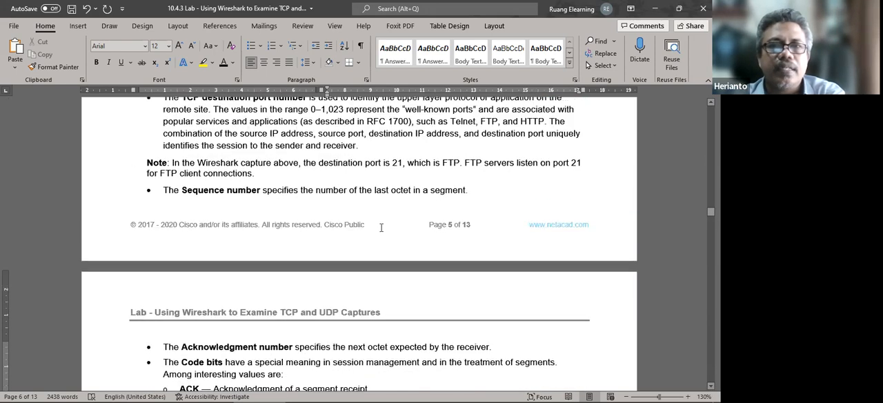
scroll(381, 227, up, 5)
scroll(381, 230, up, 11)
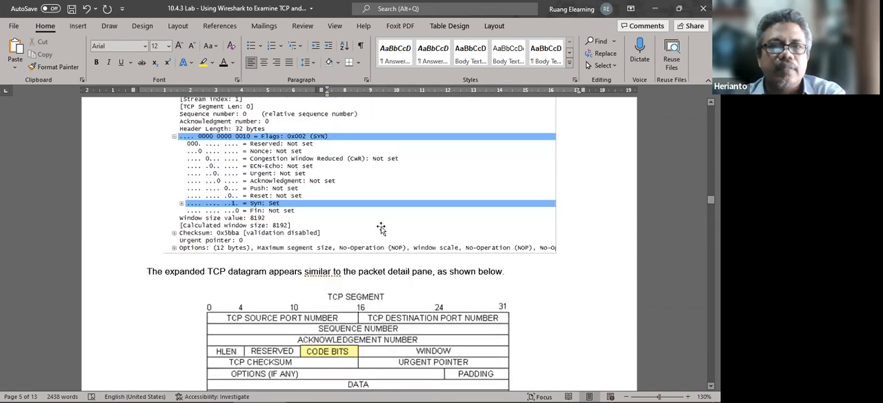
scroll(357, 330, down, 20)
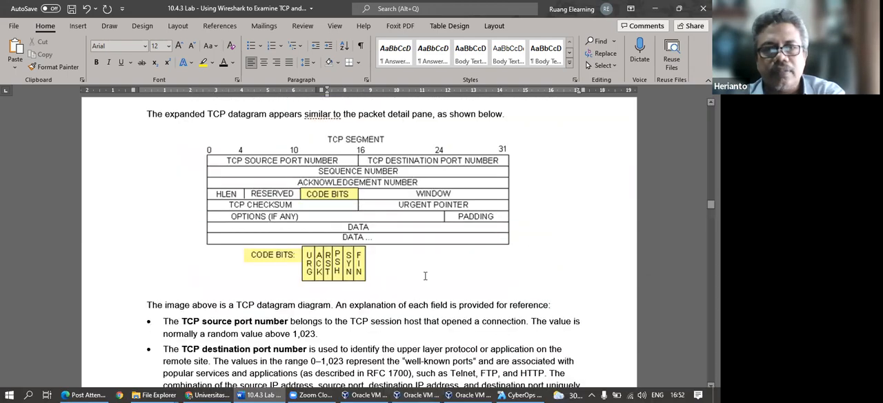
scroll(425, 276, down, 7)
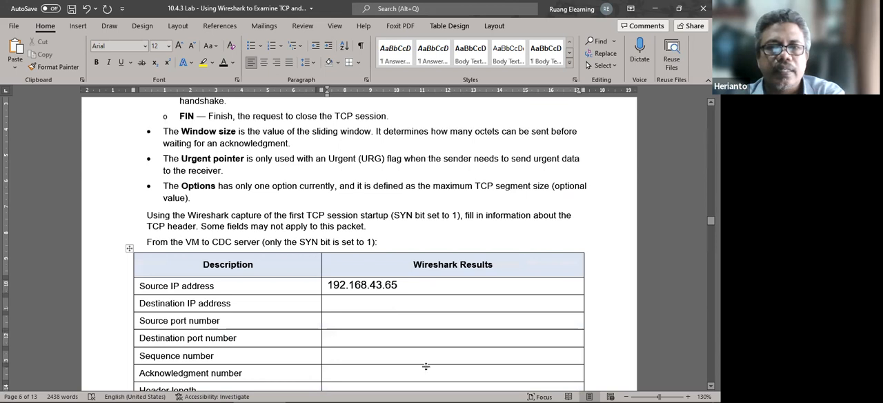
click(508, 393)
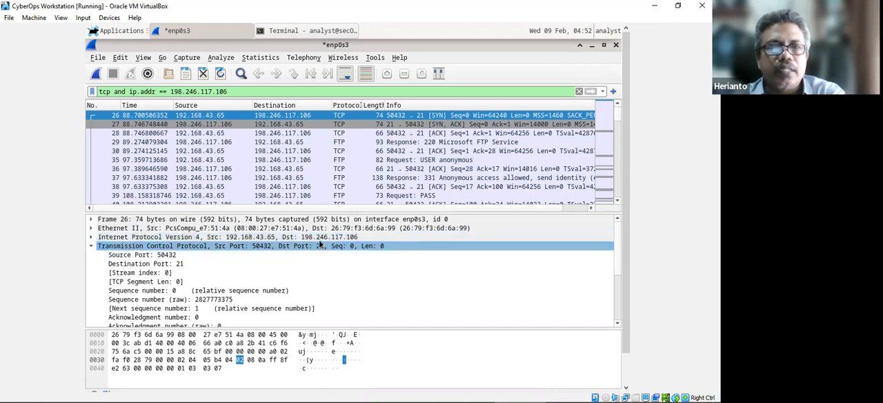
Switch back to the Word lab document and fill in the Destination IP address result as 198.246.117.106, rechecking the address in the VM's Wireshark.
click(263, 391)
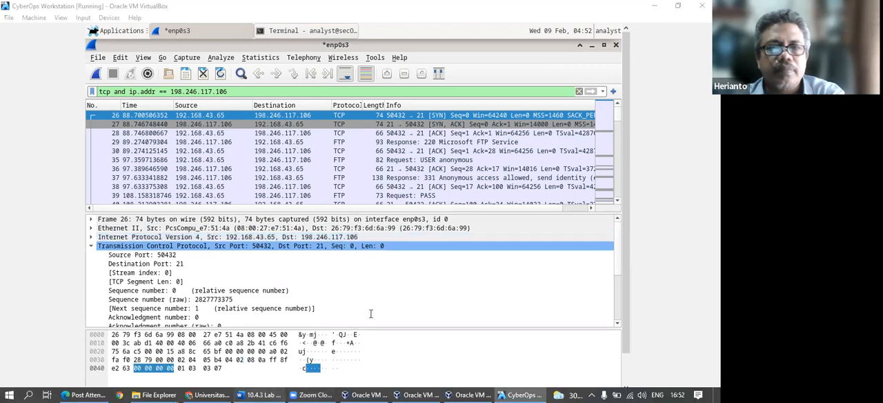
text(198.246.)
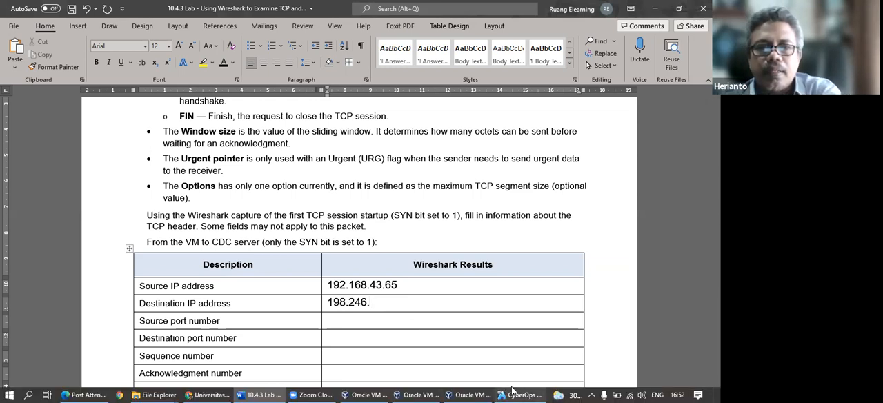
click(518, 391)
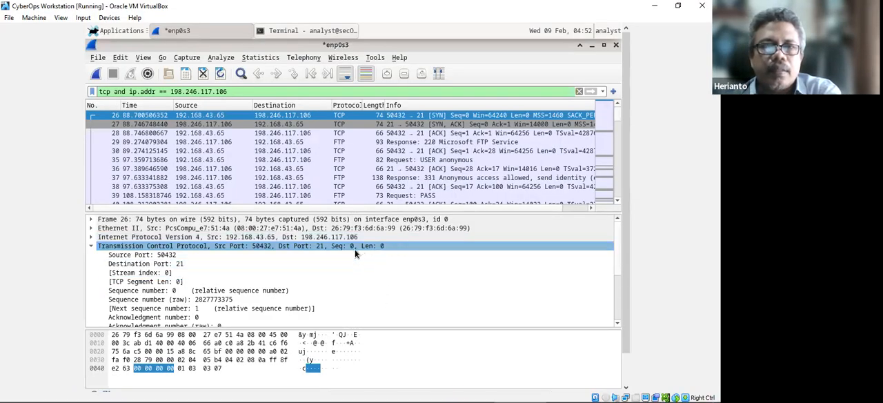
click(313, 396)
text(117.106)
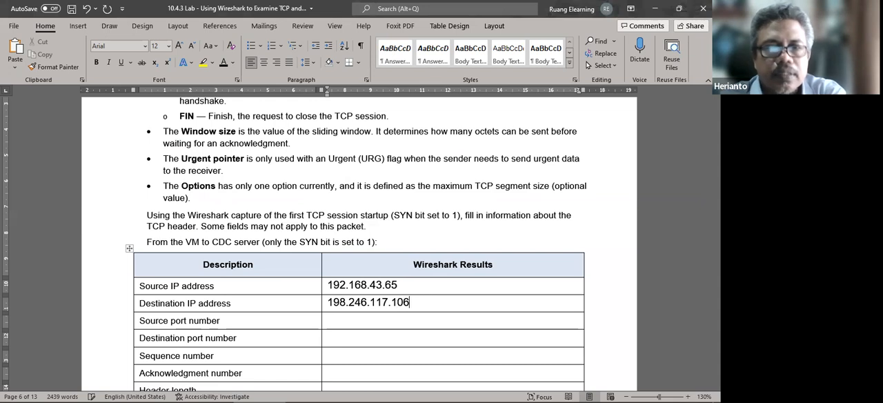
Look up the SYN packet's source port in the VM's Wireshark and enter 50432 as the Source port number result in the Word table.
click(335, 314)
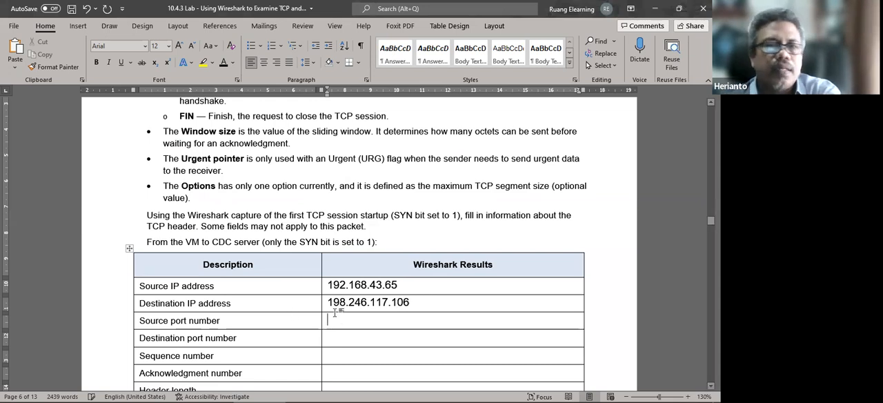
mouse_move(470, 391)
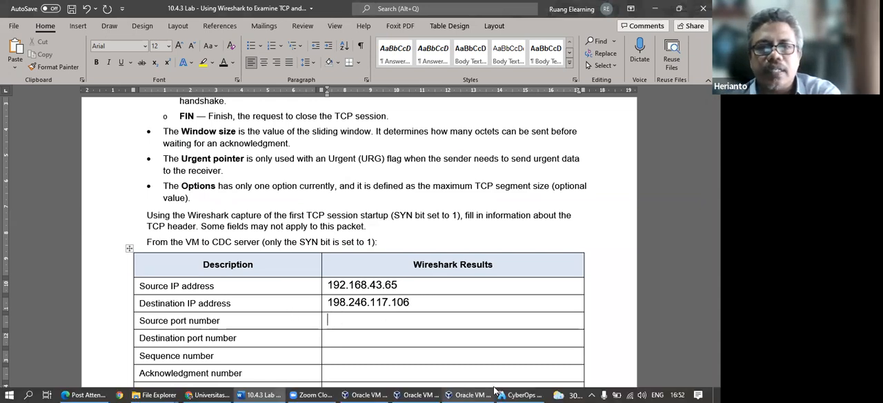
click(516, 395)
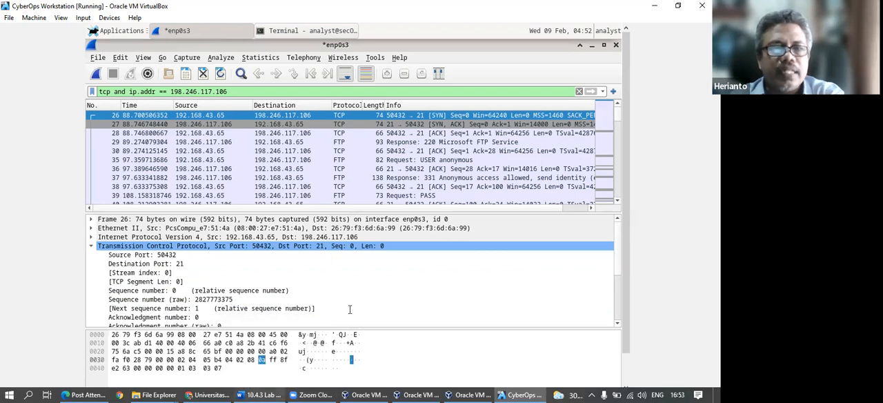
key(alt+Tab)
text(50432)
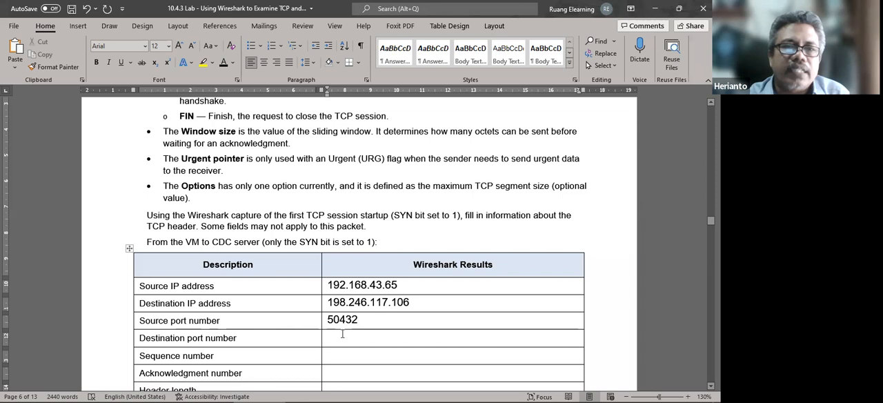
Fill in the Destination port number result as 21, check it against the SYN packet in the VM's Wireshark, and return to the Word table.
scroll(280, 338, down, 1)
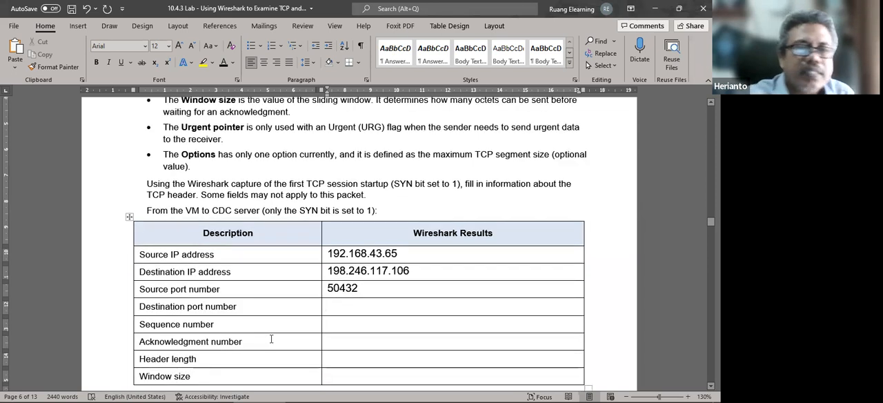
text(21)
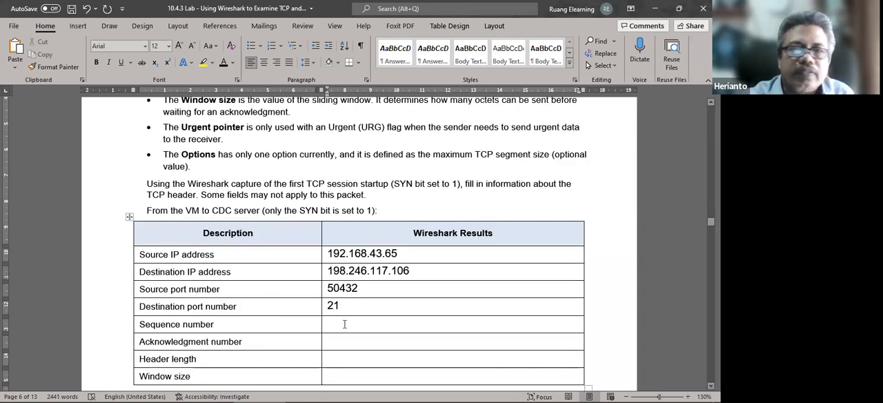
click(522, 395)
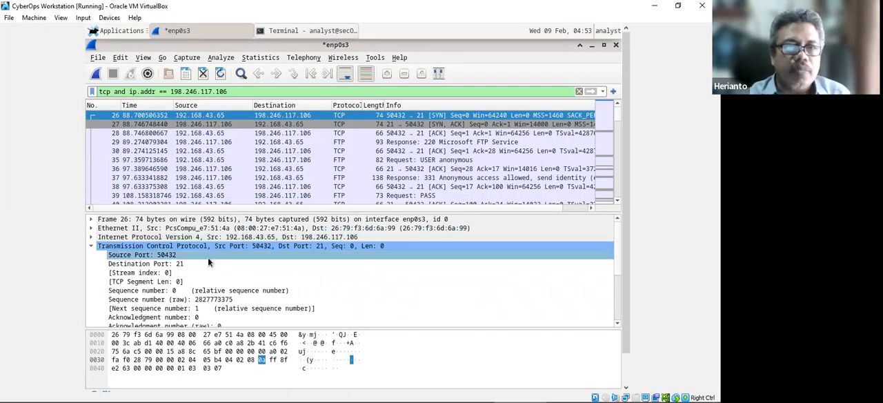
click(178, 267)
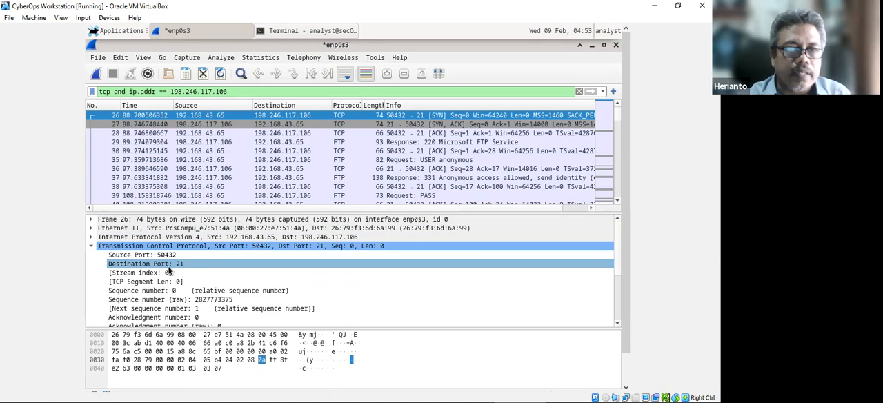
click(285, 390)
scroll(225, 315, down, 2)
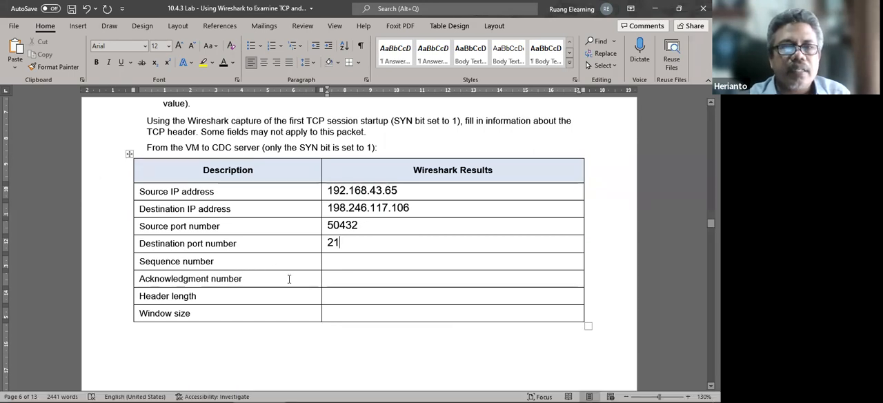
Look up the SYN packet's relative sequence and acknowledgment numbers in the VM's Wireshark and enter 0 for both in the Word table.
click(517, 391)
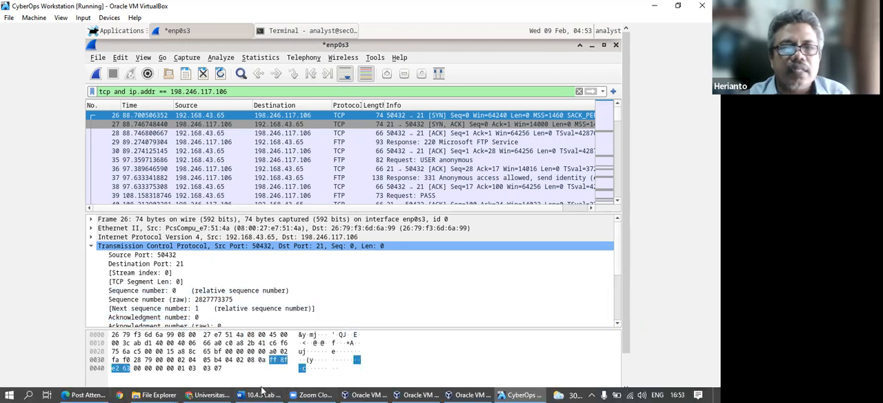
mouse_move(312, 390)
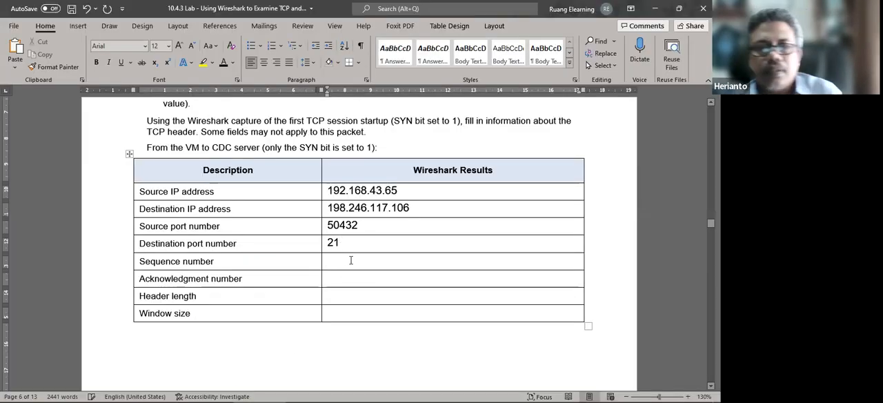
click(350, 281)
text(0)
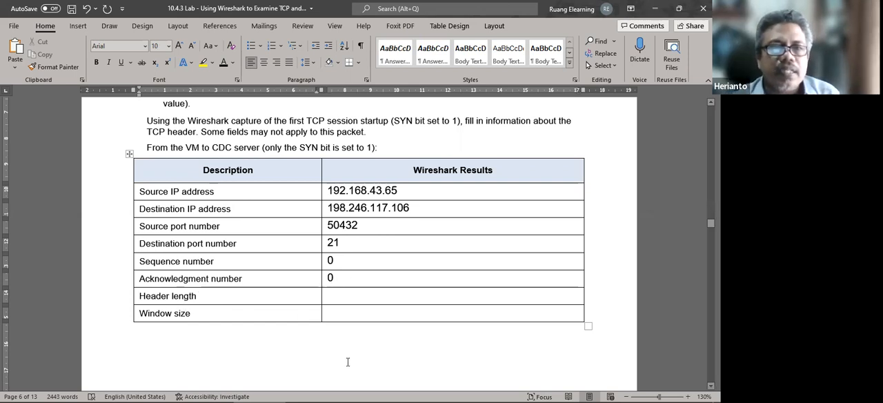
Find the SYN packet's window size value in the VM's Wireshark and enter 64240 as the Window size result in the Word table.
mouse_move(475, 390)
click(525, 393)
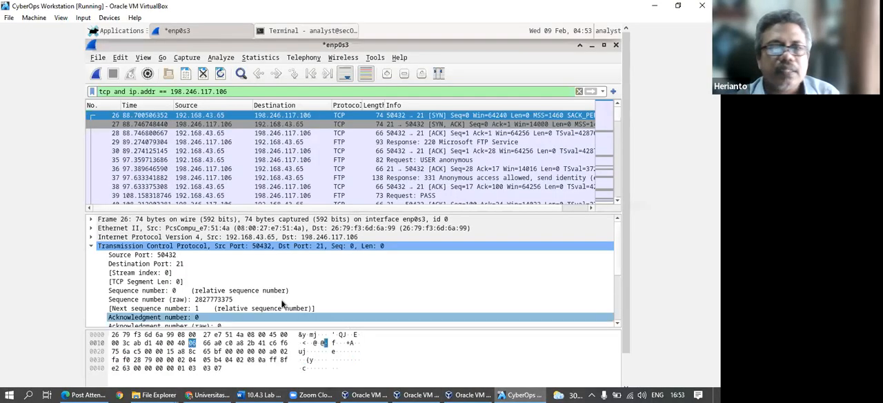
scroll(178, 301, down, 1)
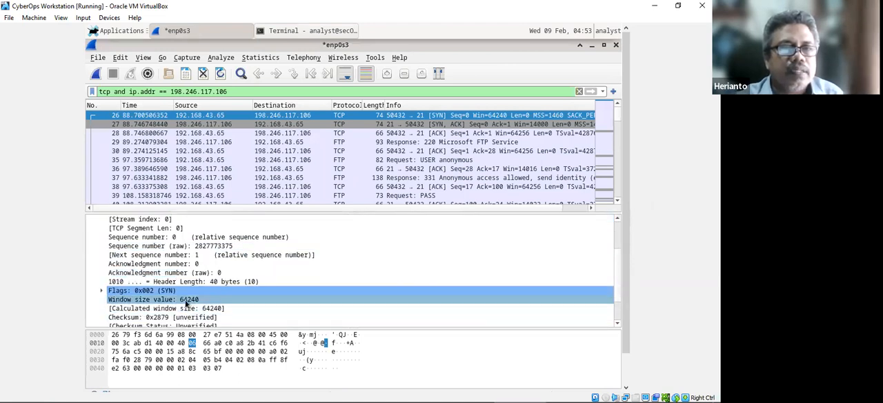
mouse_move(260, 391)
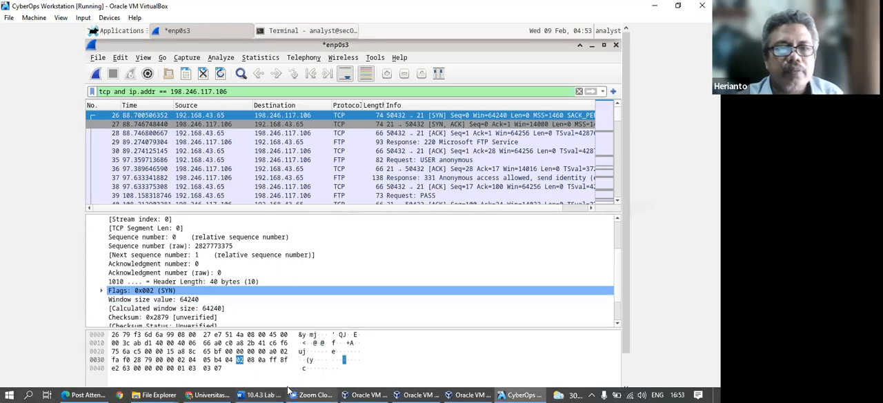
key(alt+Tab)
click(334, 311)
text(64240)
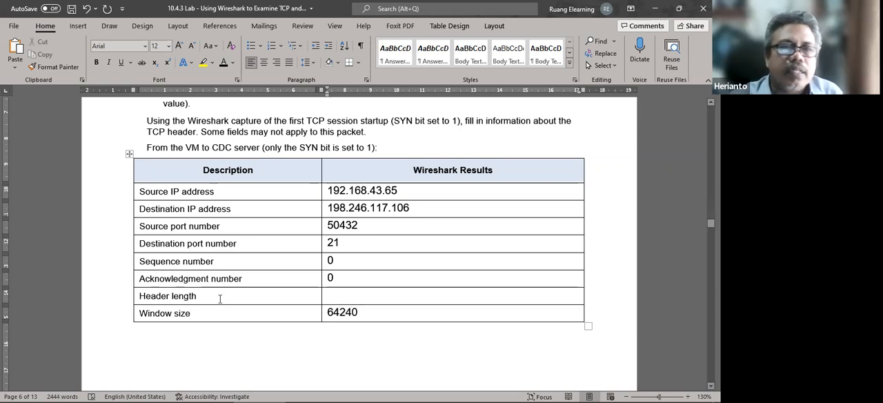
Look up the SYN packet's header length in the VM's Wireshark and enter 40 as the Header length result in the Word table.
click(519, 395)
click(289, 264)
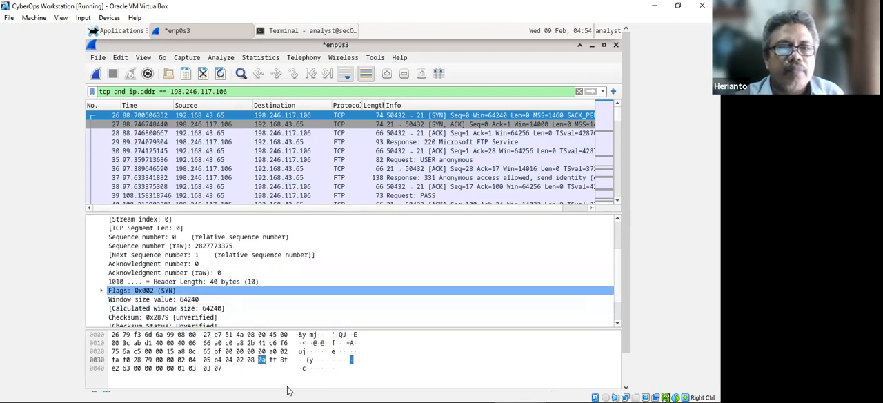
click(264, 392)
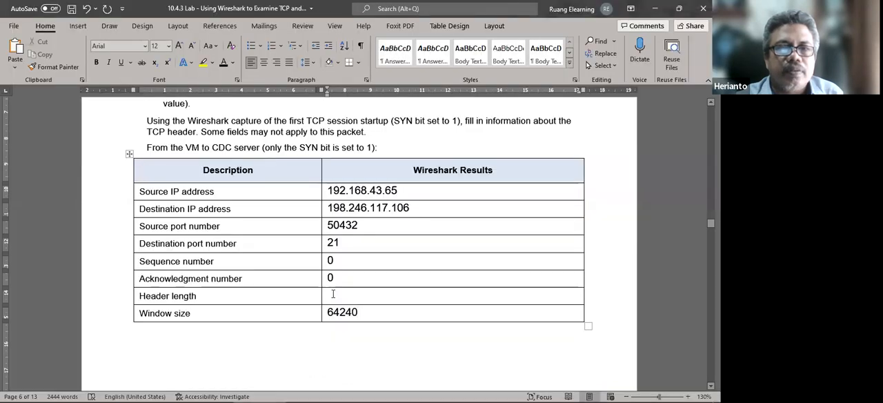
text(40)
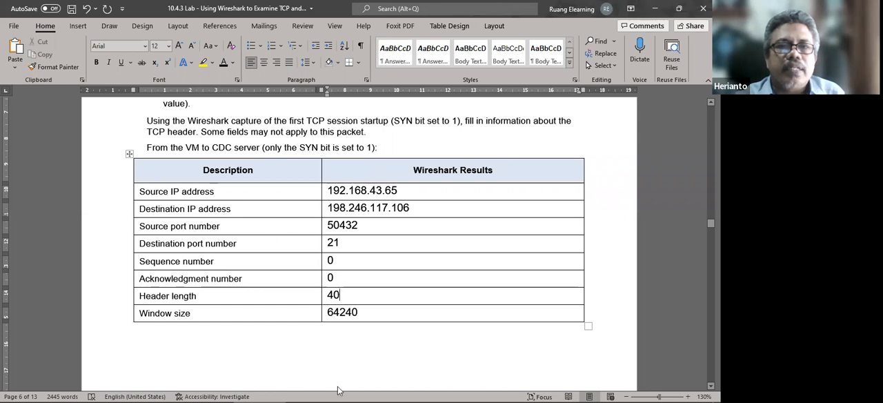
Switch to the VM's Wireshark and examine the Info column of the filtered FTP session's packets.
click(520, 391)
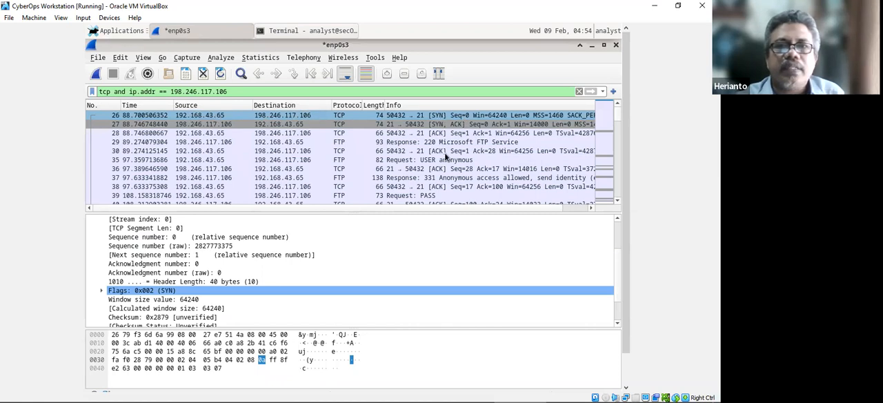
drag(466, 209, 503, 209)
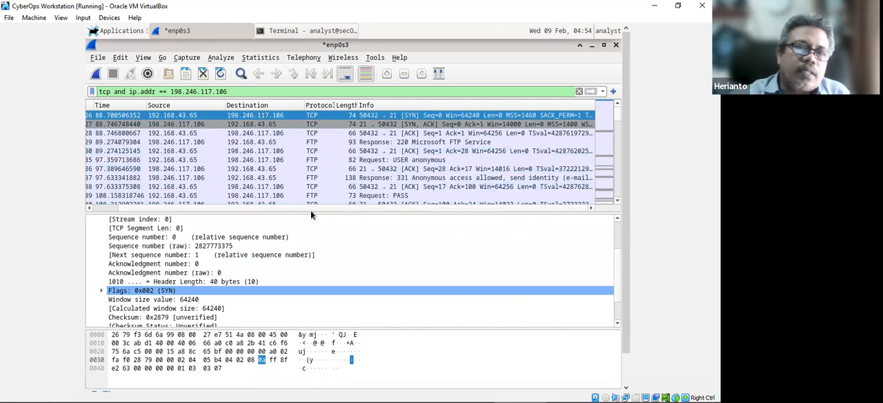
mouse_move(327, 396)
Switch to the Word lab document and read the section on the FTP server's SYN-ACK reply down to its results table.
click(263, 392)
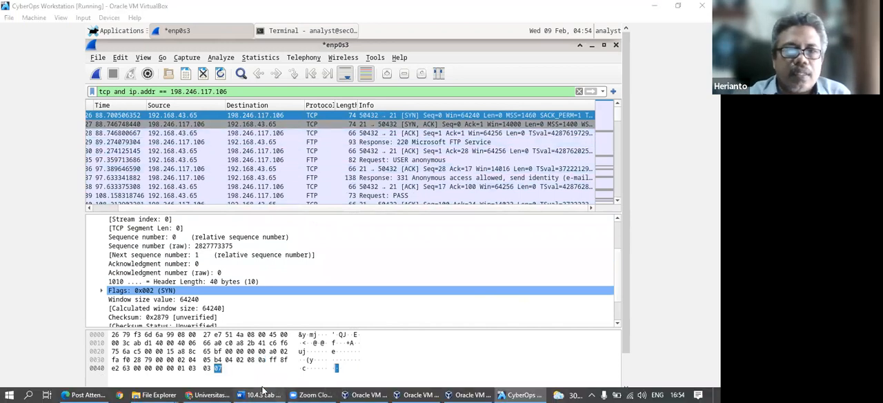
scroll(244, 295, down, 10)
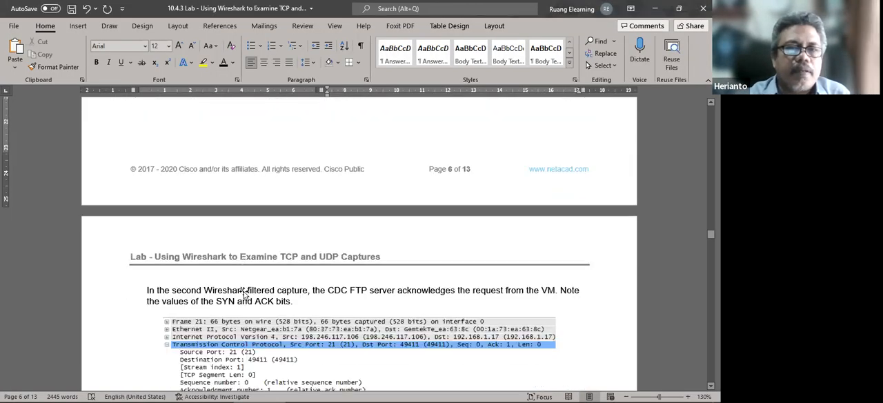
scroll(245, 295, down, 4)
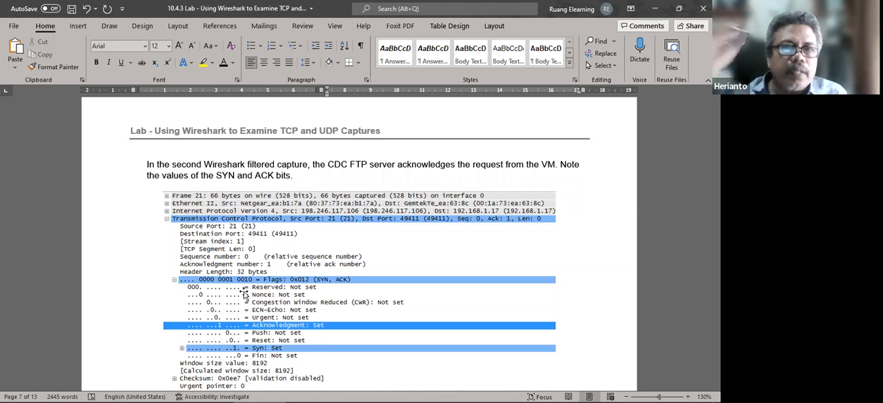
scroll(223, 279, down, 3)
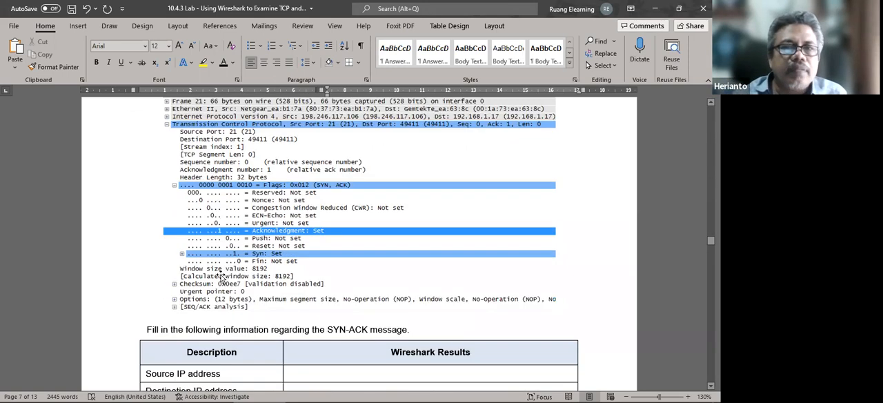
Switch to the VM's Wireshark and select the SYN-ACK packet after the SYN packet to examine its TCP details.
scroll(223, 280, down, 4)
scroll(228, 277, up, 6)
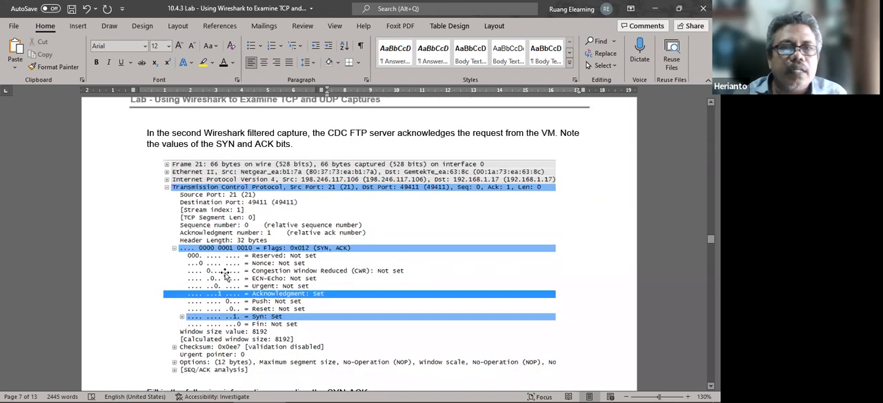
scroll(226, 275, up, 1)
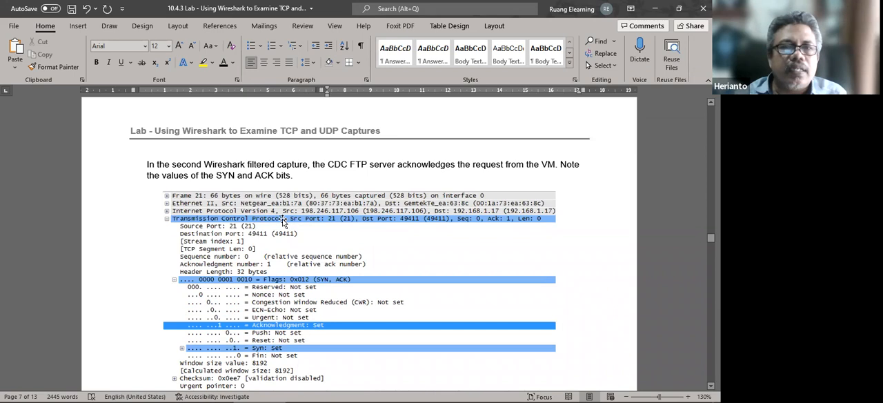
scroll(334, 366, down, 2)
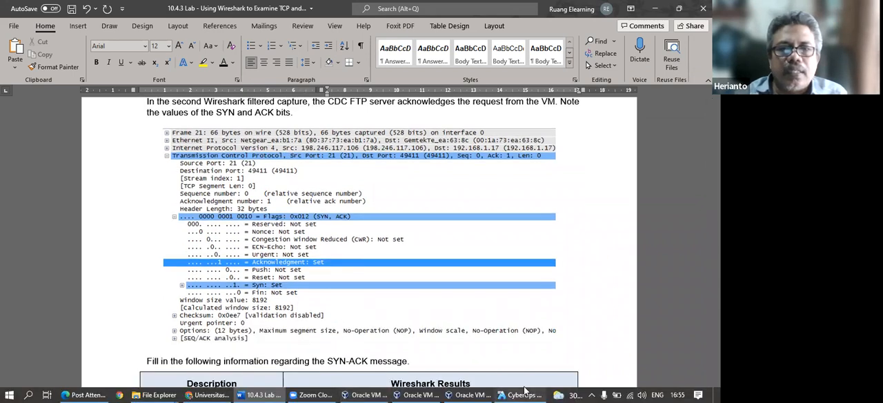
click(519, 395)
click(411, 126)
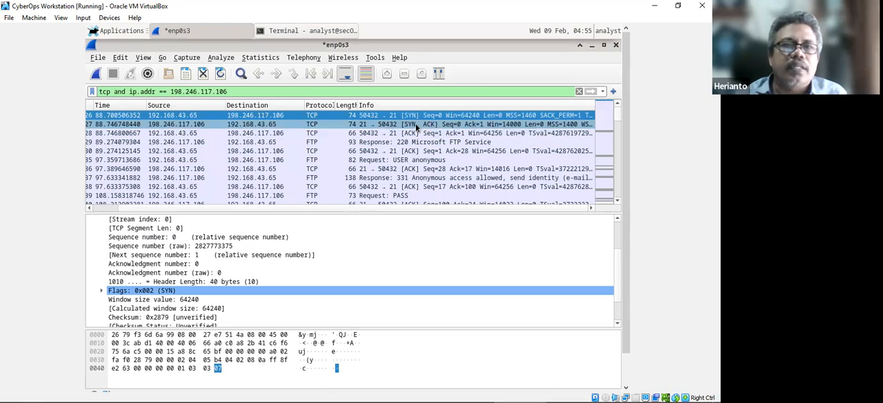
click(415, 124)
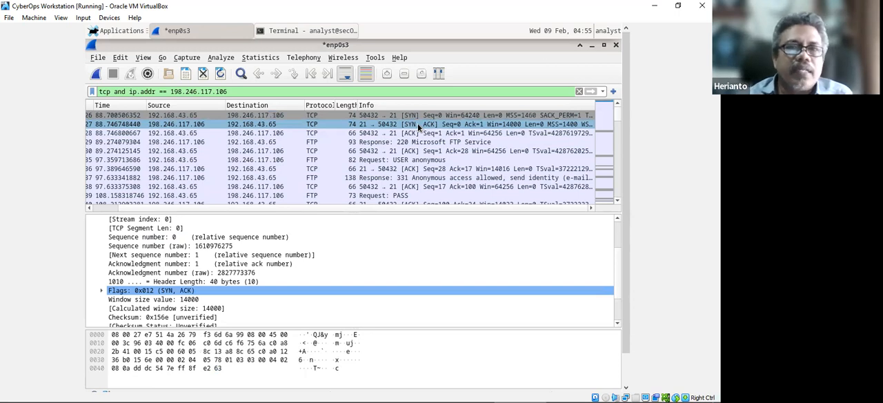
click(418, 115)
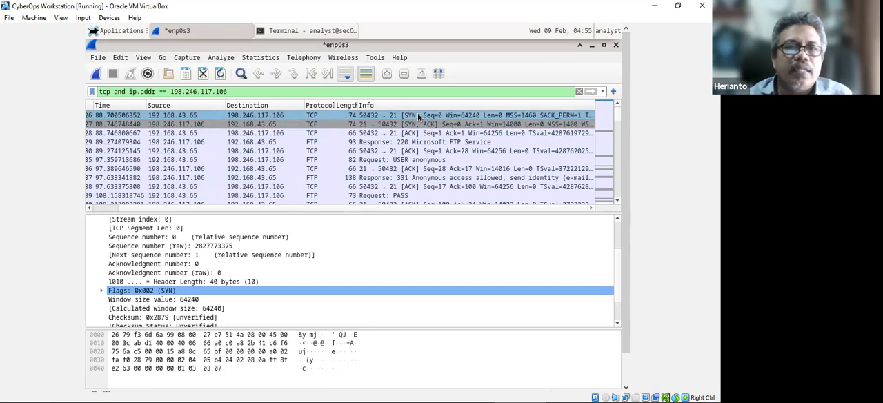
click(418, 125)
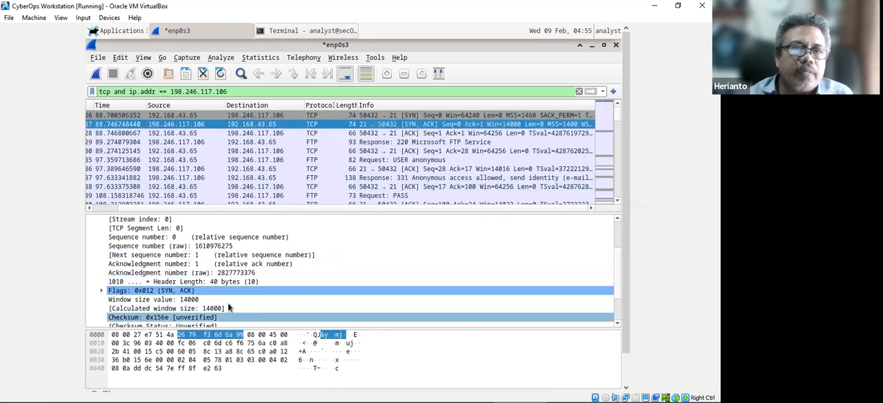
scroll(194, 274, up, 2)
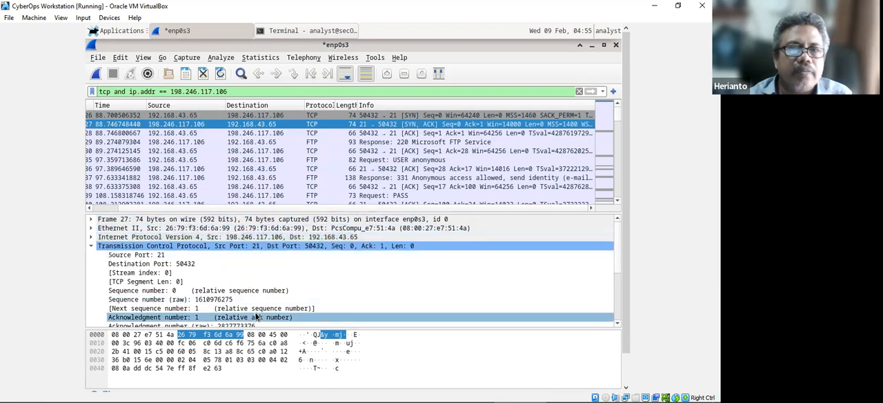
In the Word lab document, copy 198.246.117.106 from the SYN table into the SYN-ACK table as the Source IP address result.
mouse_move(299, 391)
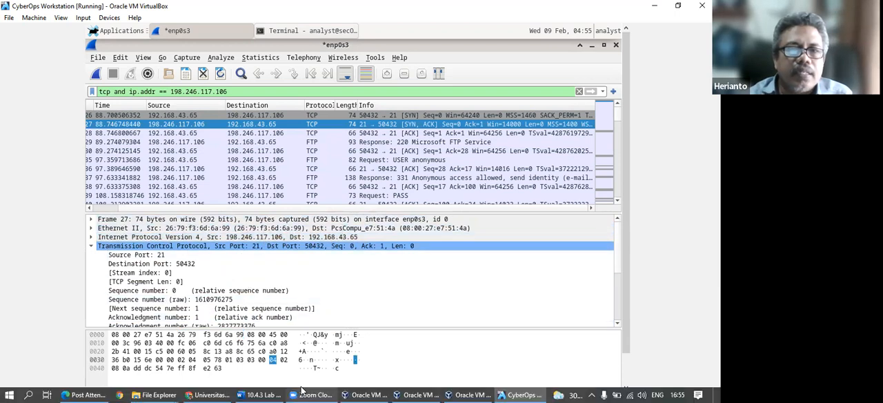
click(254, 391)
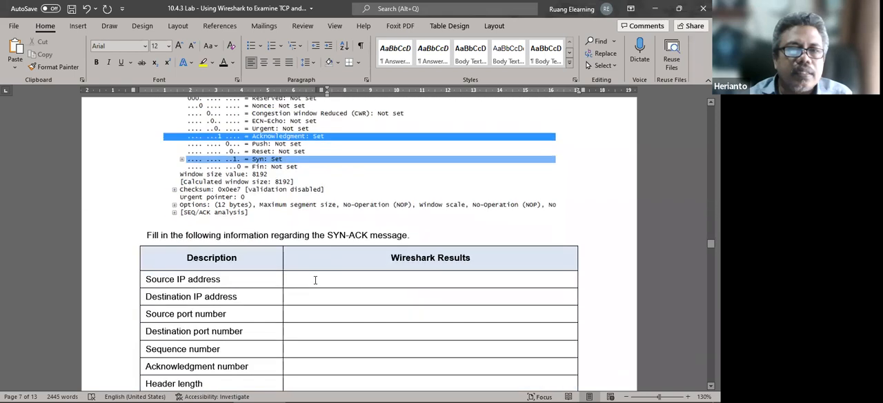
click(315, 279)
text(198.)
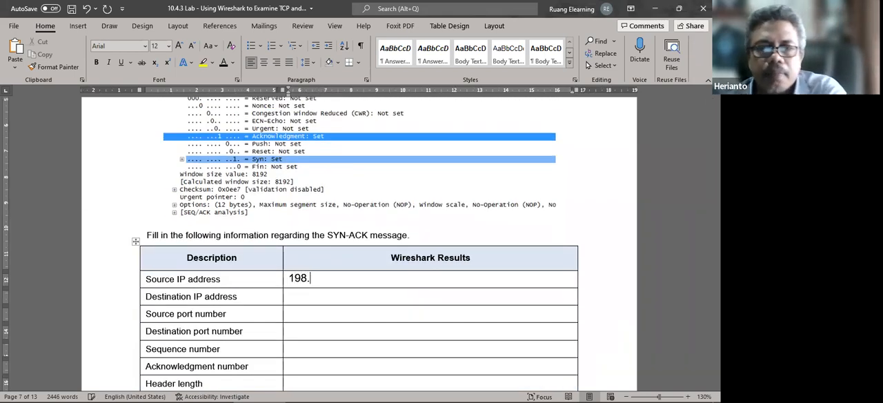
scroll(344, 284, up, 15)
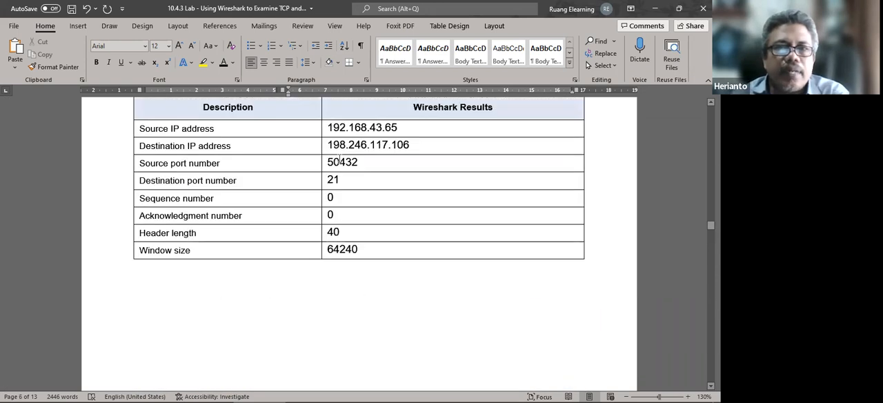
drag(336, 144, 408, 144)
key(ctrl+c)
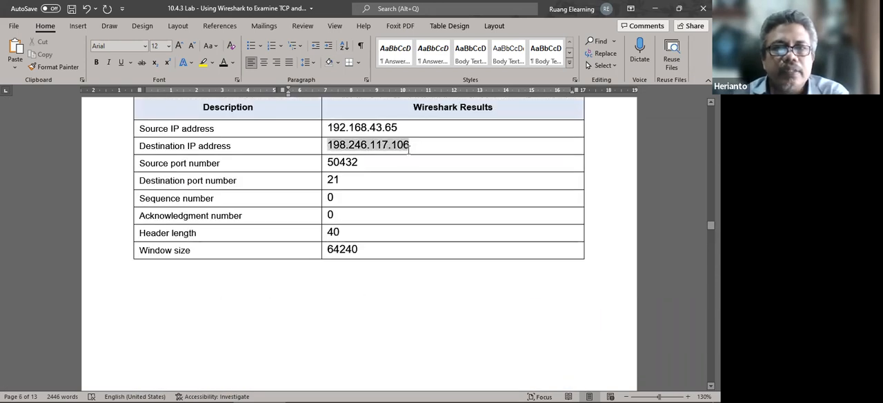
scroll(408, 150, down, 3)
scroll(373, 249, down, 15)
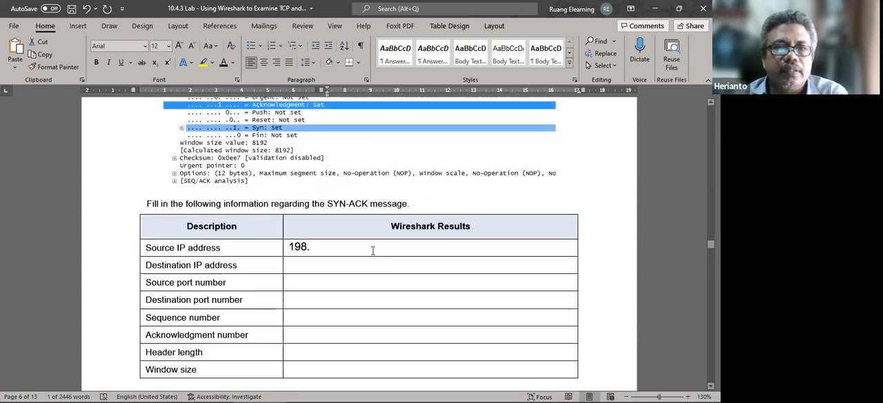
scroll(351, 252, up, 3)
double_click(291, 184)
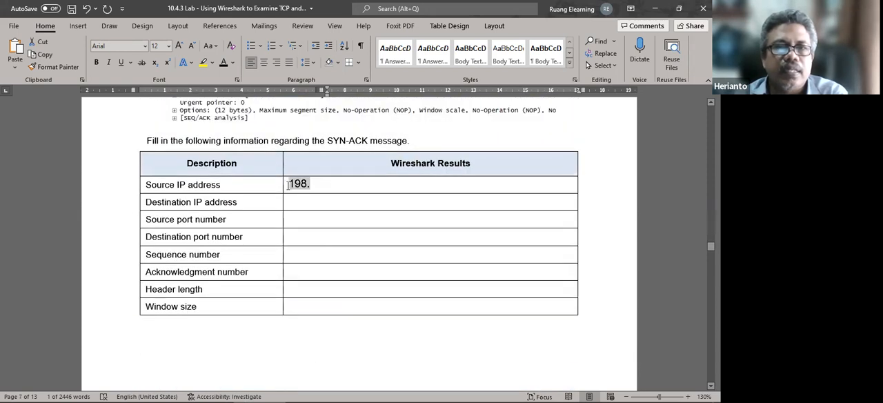
key(ctrl+v)
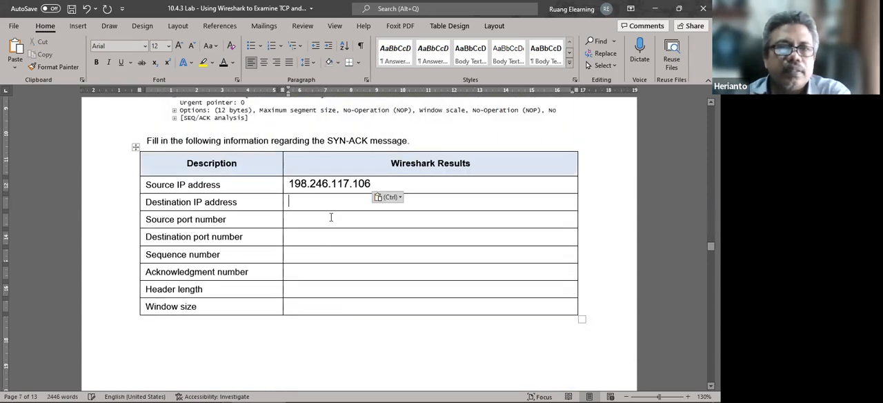
Copy 192.168.43.65 from the SYN table into the SYN-ACK table as the Destination IP address result.
scroll(331, 218, up, 10)
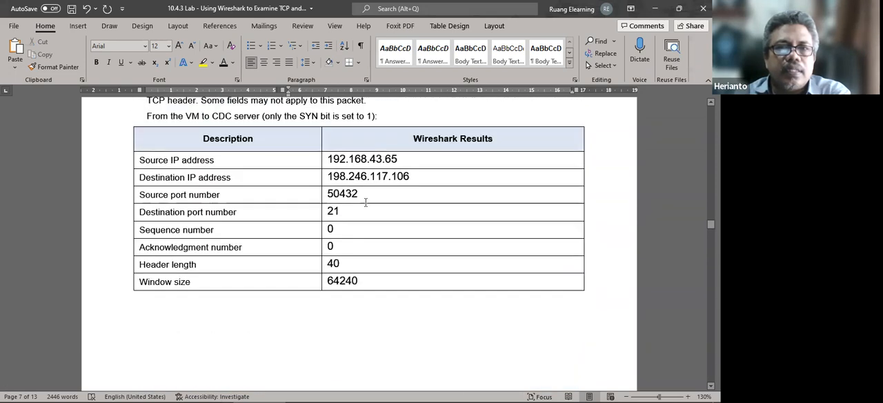
drag(401, 158, 321, 162)
key(ctrl+c)
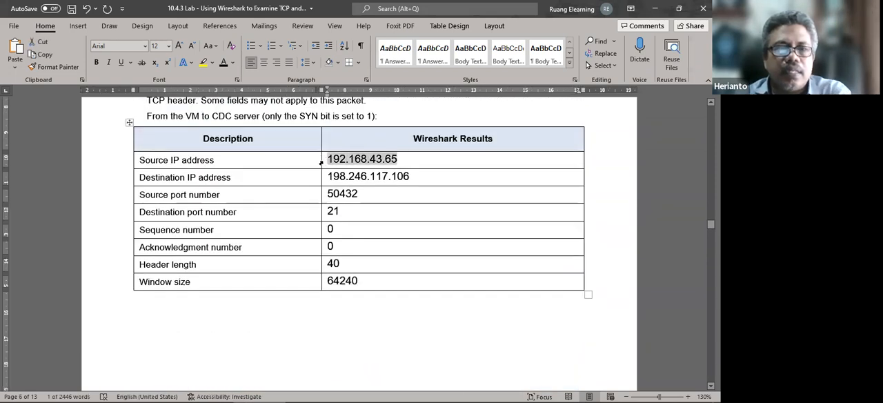
click(273, 161)
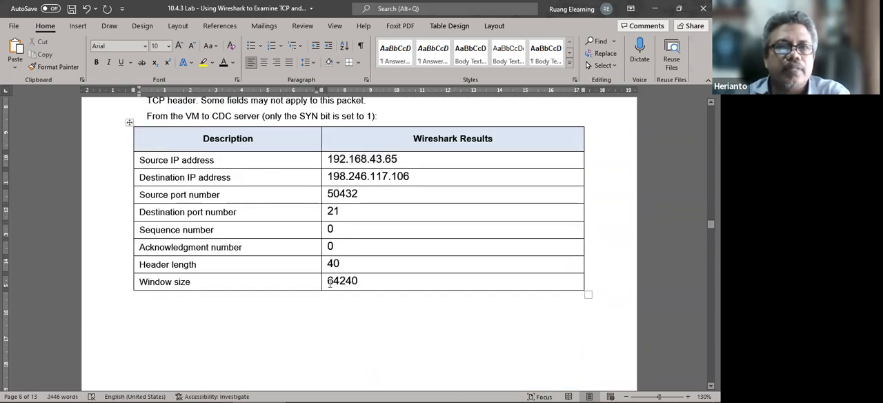
scroll(332, 282, down, 8)
scroll(333, 284, down, 10)
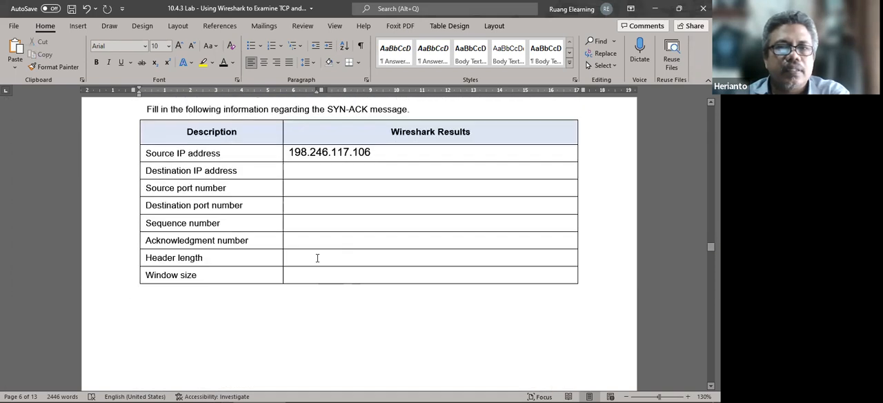
click(298, 170)
key(ctrl+v)
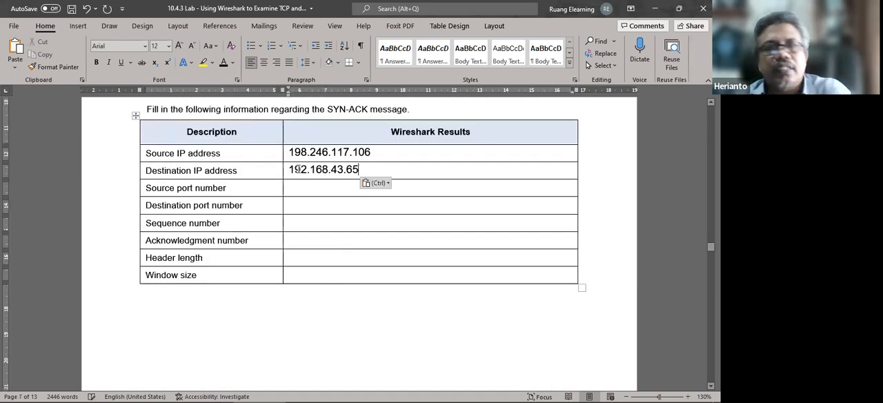
Look up the SYN-ACK packet's source port in the VM's Wireshark and enter 21 as the Source port number result in Word.
click(332, 190)
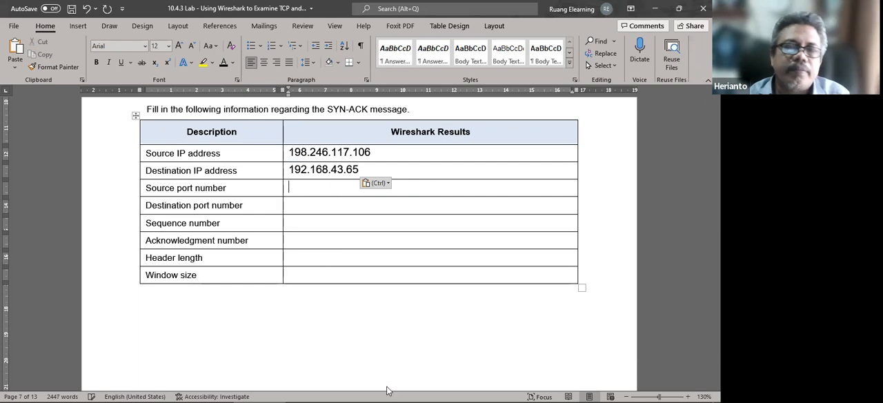
click(525, 393)
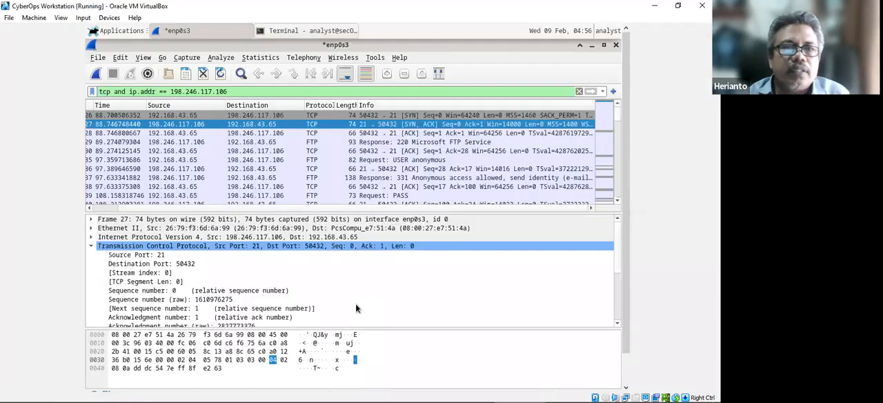
click(357, 301)
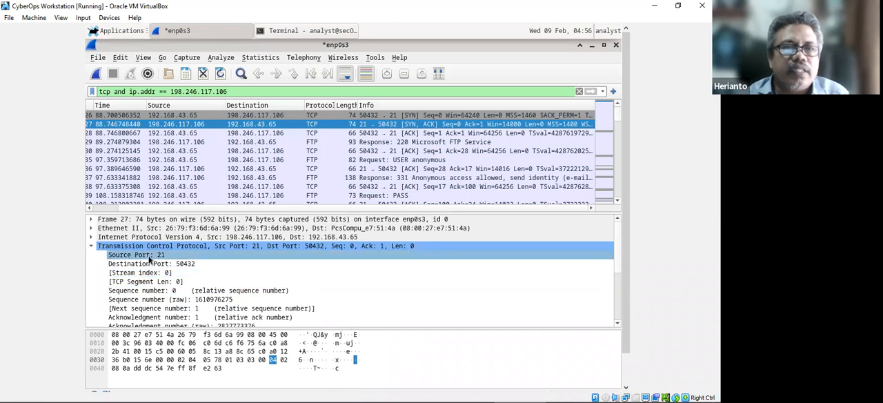
click(266, 394)
text(21)
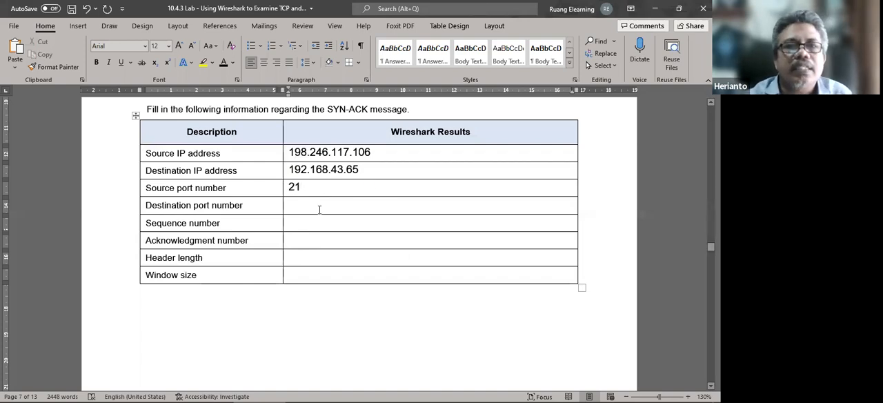
Check the SYN-ACK packet's destination port in the VM's Wireshark and enter 50432 as the Destination port number result in the Word table.
scroll(319, 209, up, 15)
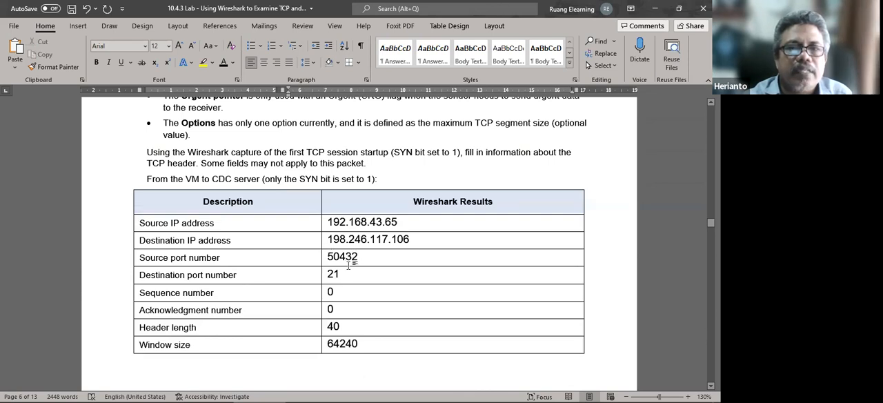
scroll(347, 266, down, 1)
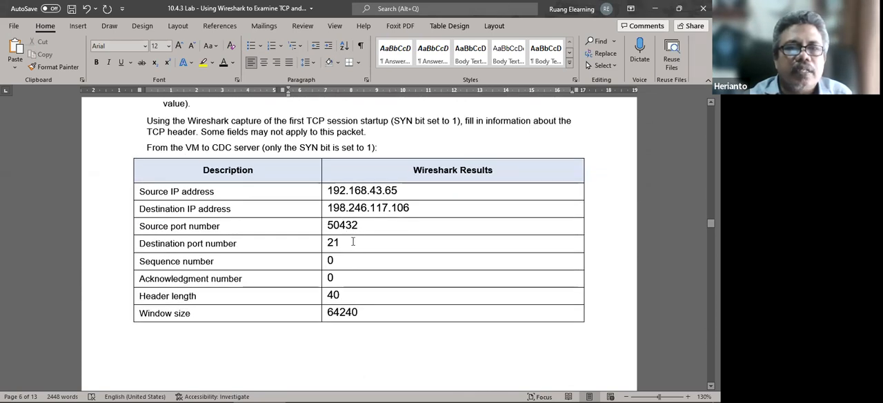
scroll(355, 245, down, 10)
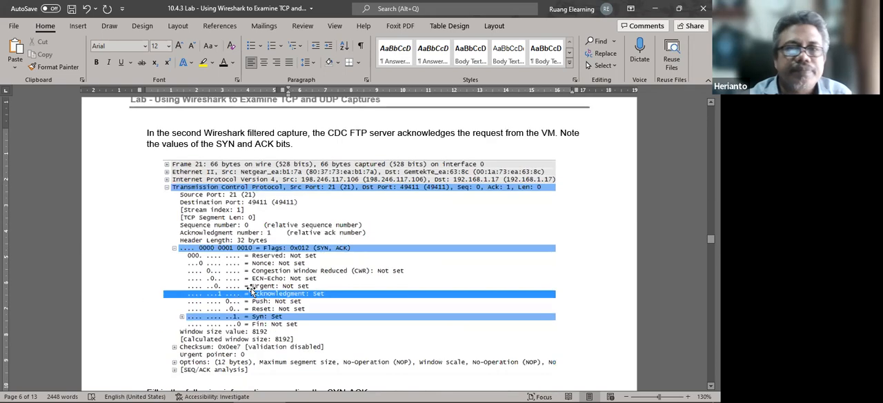
scroll(255, 286, down, 7)
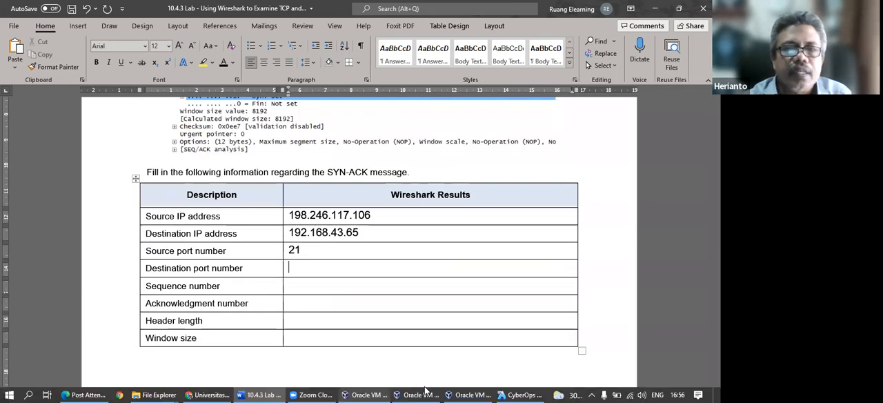
key(alt+Tab)
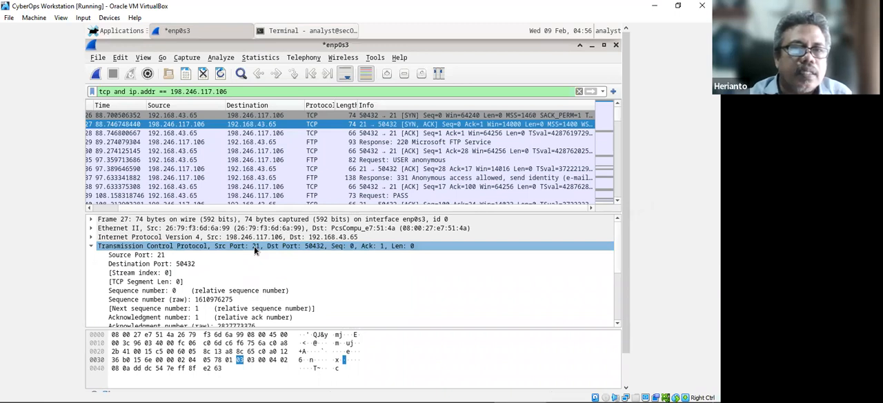
click(260, 391)
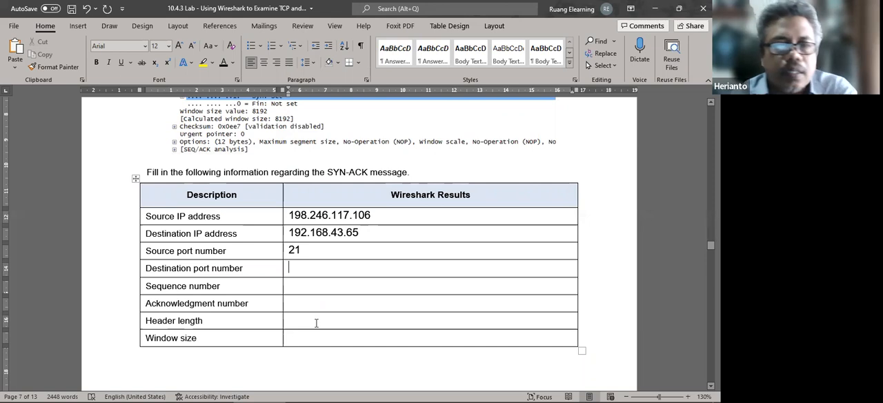
text(504)
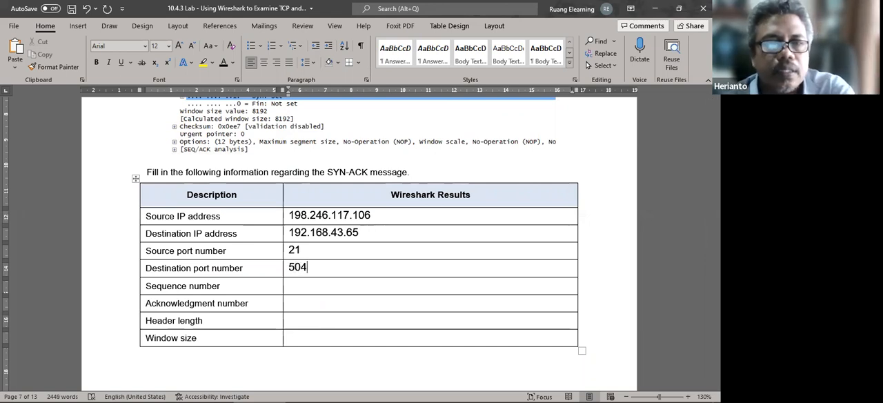
text(32)
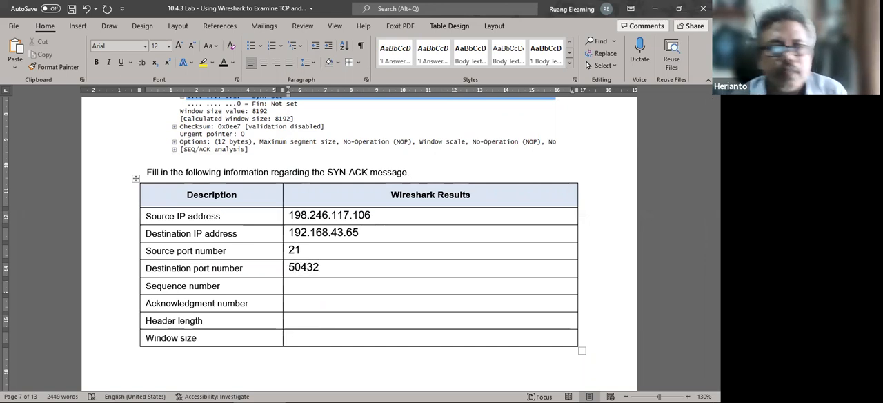
Look up the SYN-ACK packet's relative sequence and acknowledgment numbers in the VM's Wireshark and enter 0 and 1 in the Word SYN-ACK table.
click(521, 395)
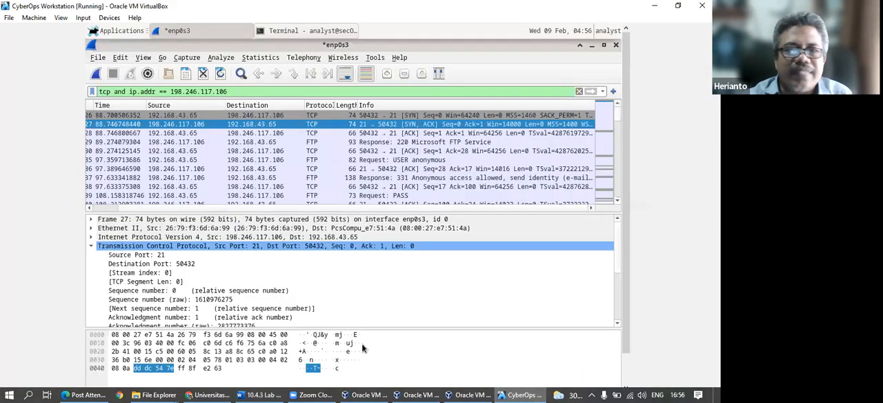
click(214, 292)
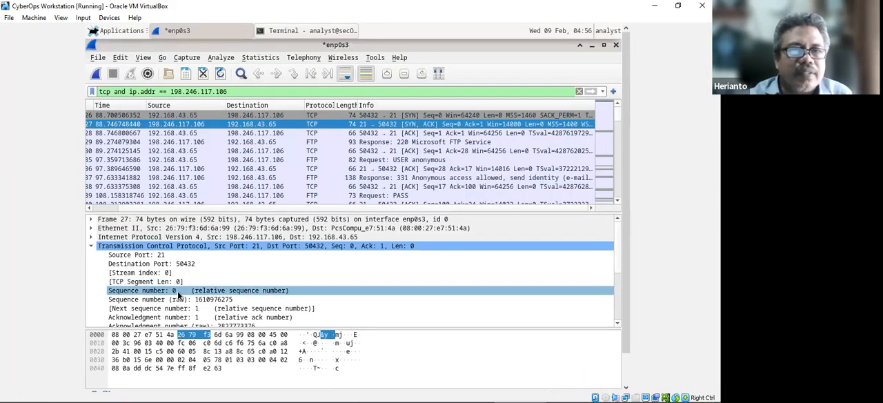
key(Up)
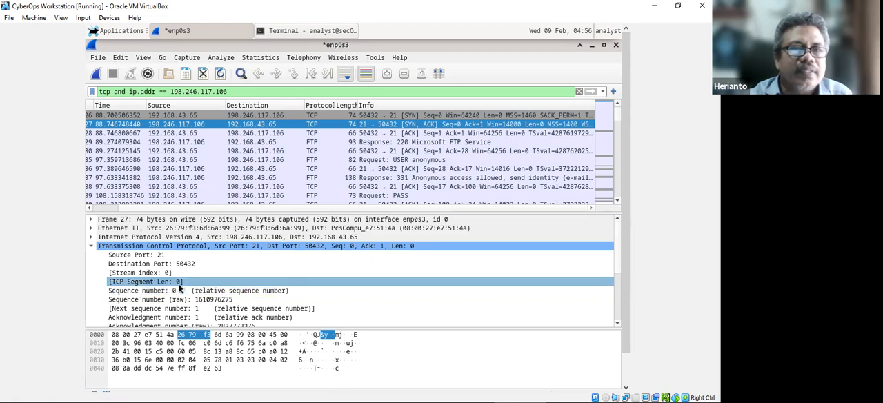
click(179, 292)
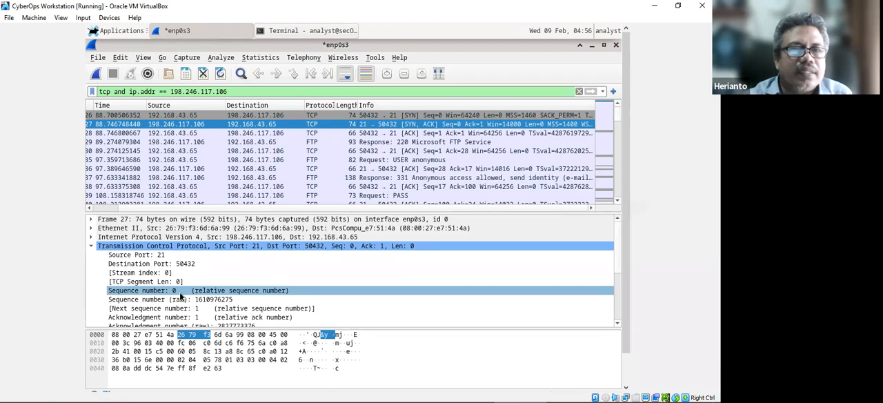
scroll(179, 292, down, 1)
click(179, 291)
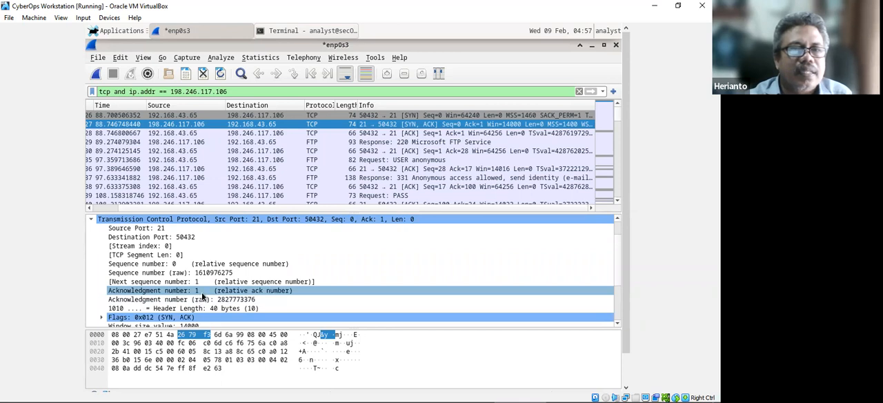
click(254, 391)
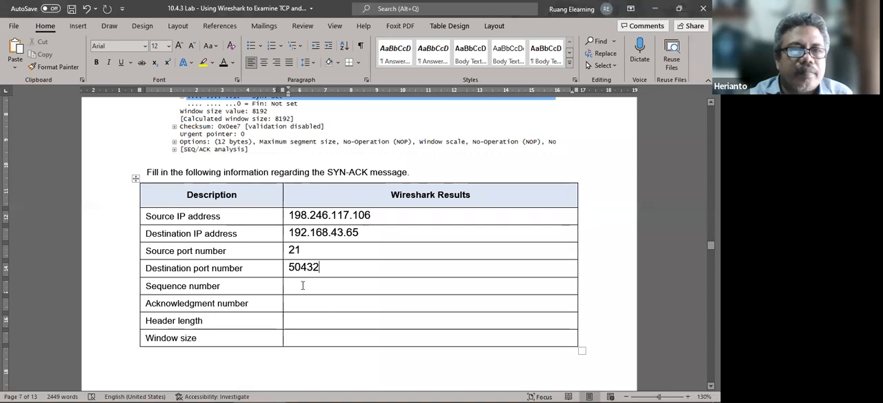
text(0)
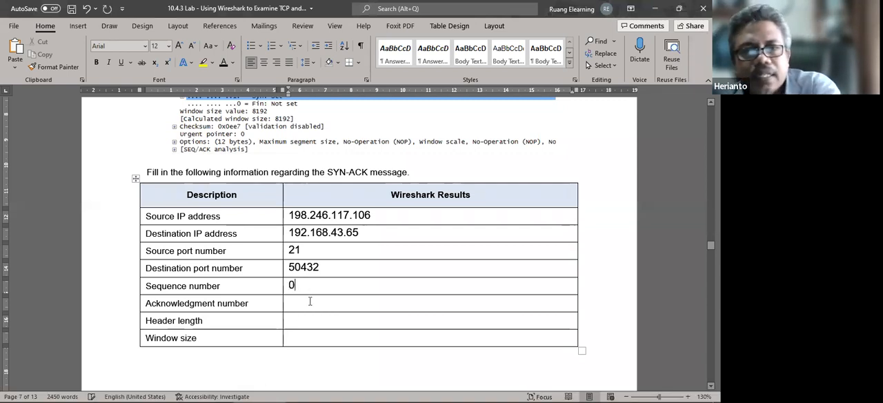
text(1)
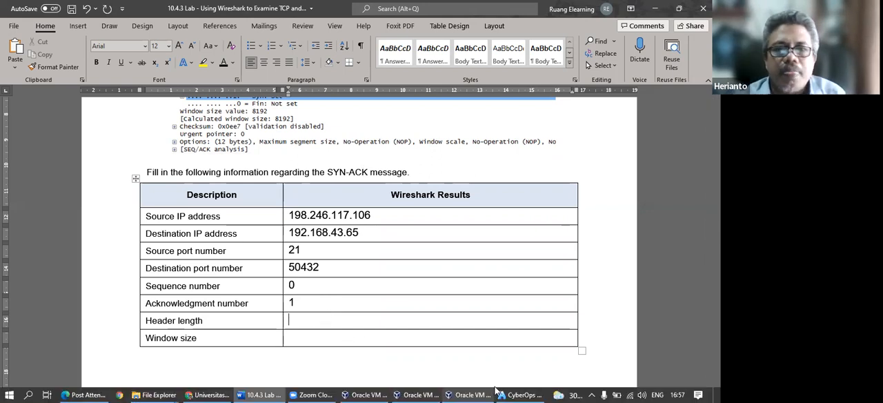
Check the SYN-ACK packet's header length in the VM's Wireshark and enter 40 as the Header length result in Word.
click(519, 395)
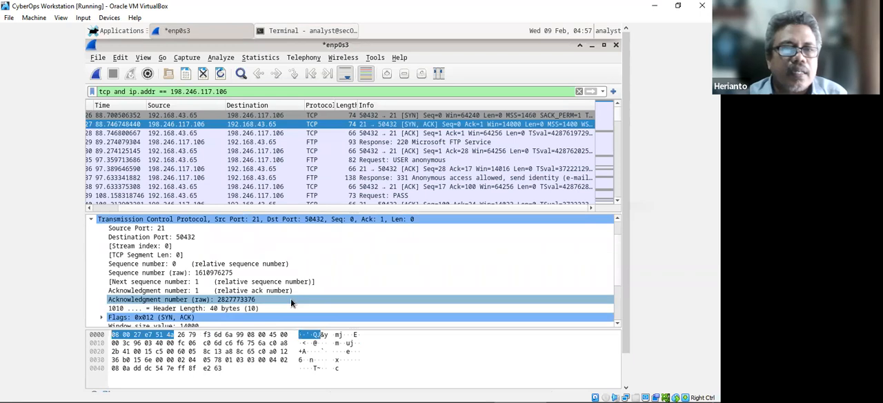
scroll(309, 311, down, 1)
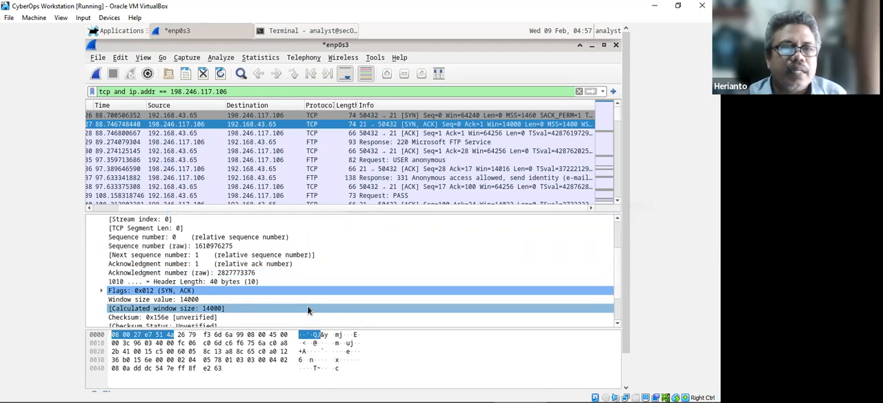
click(297, 395)
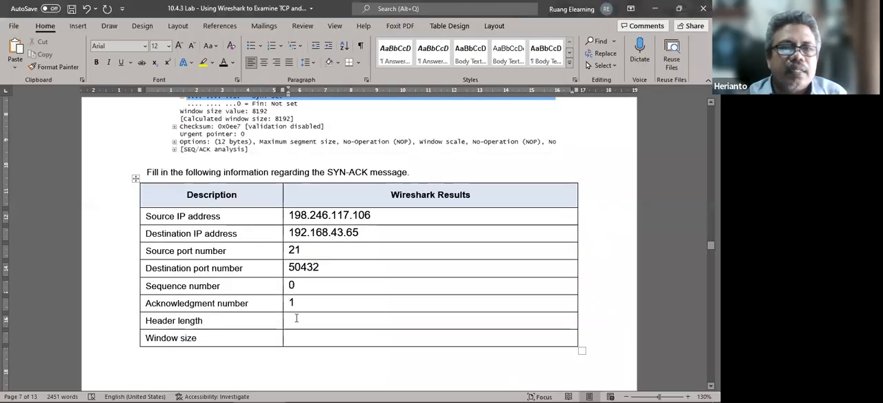
text(40)
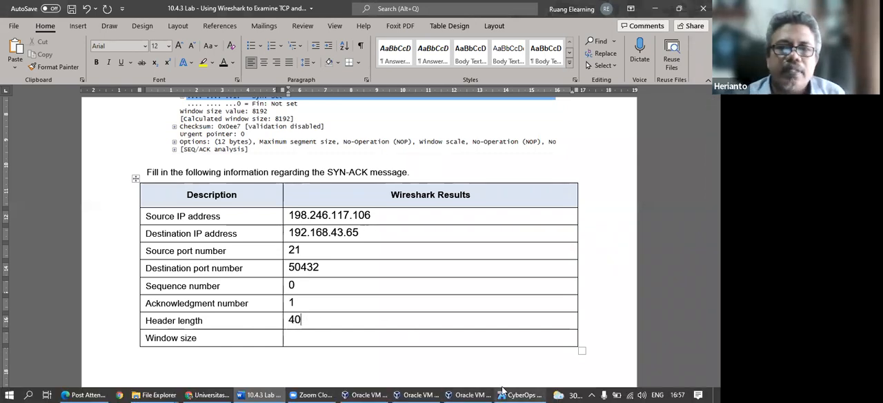
Check the SYN-ACK packet's window size value in the VM's Wireshark and enter 14000 as the Window size result in Word.
click(513, 391)
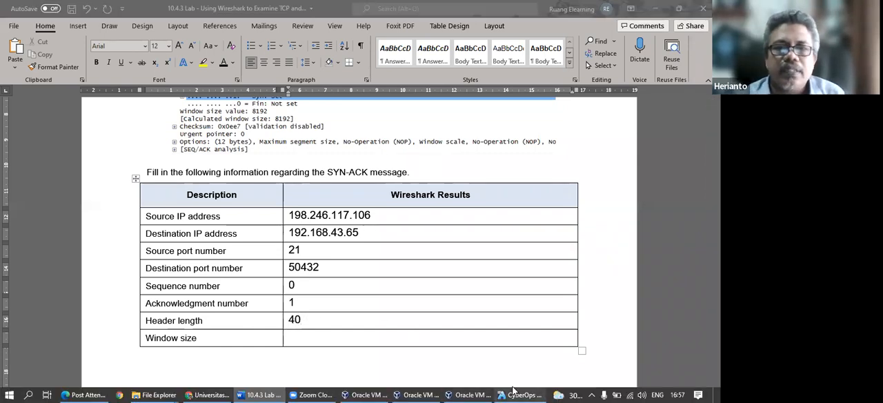
click(185, 301)
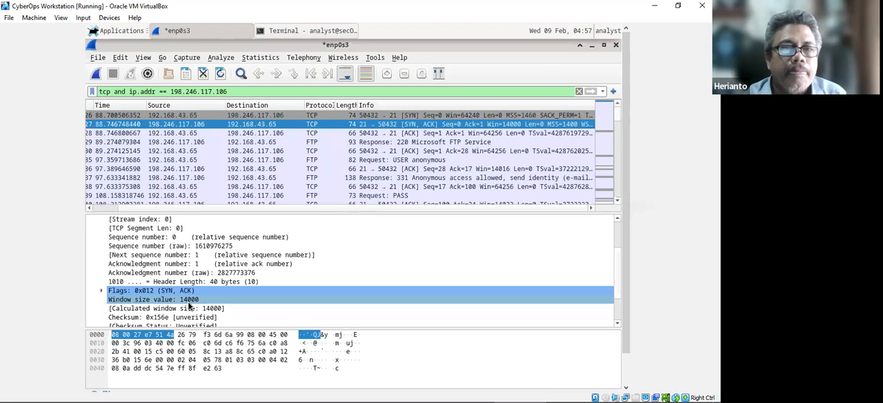
click(250, 359)
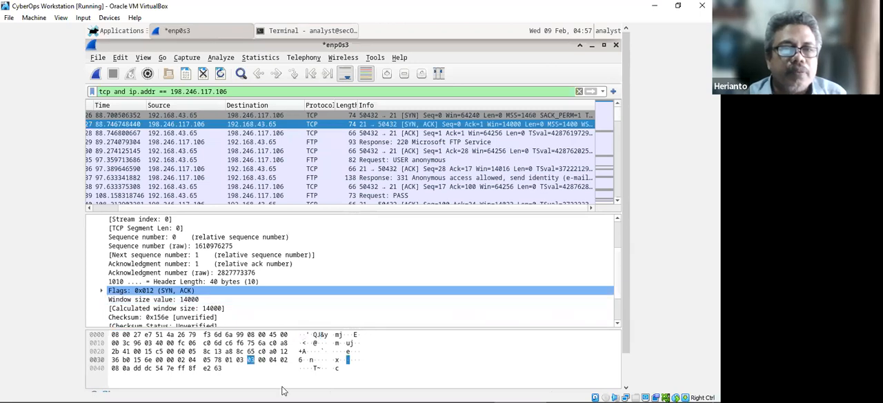
click(260, 391)
click(306, 338)
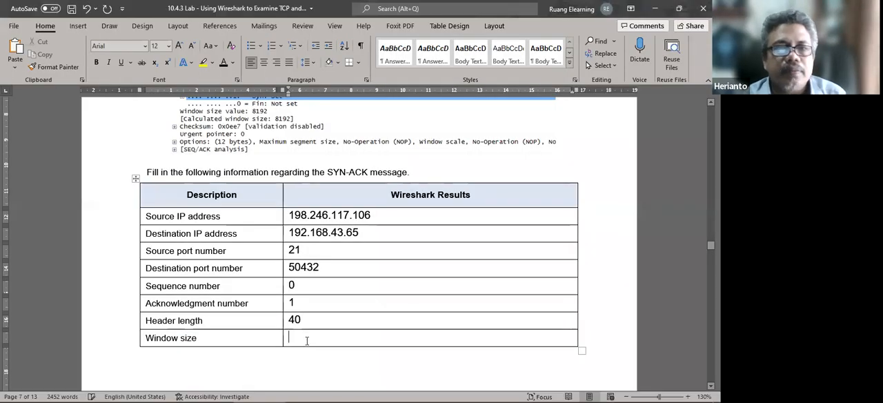
text(14000)
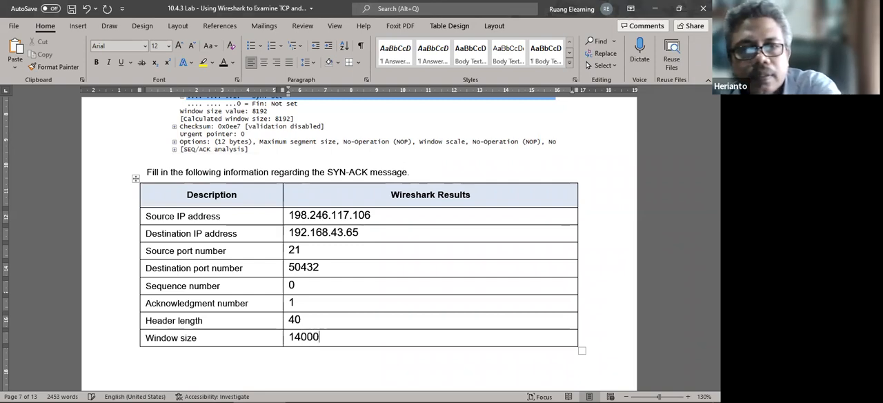
Review the completed SYN-ACK table, then examine the lab's final-stage acknowledgment explanation and the ACK message table.
scroll(338, 235, up, 5)
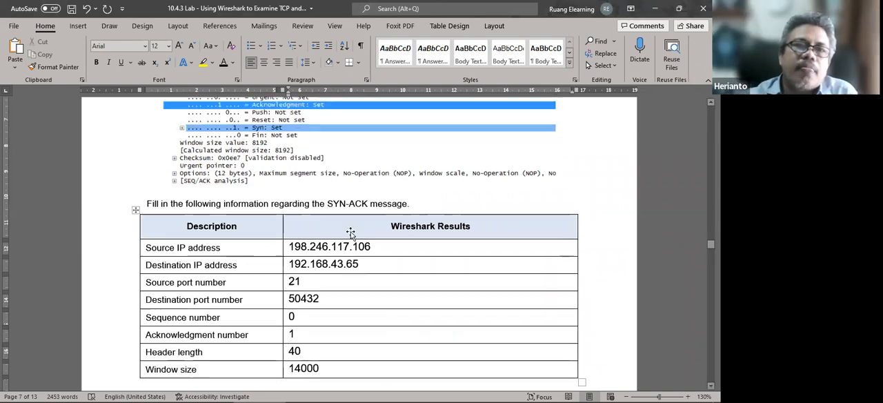
scroll(353, 239, up, 6)
scroll(383, 293, down, 6)
scroll(382, 294, down, 5)
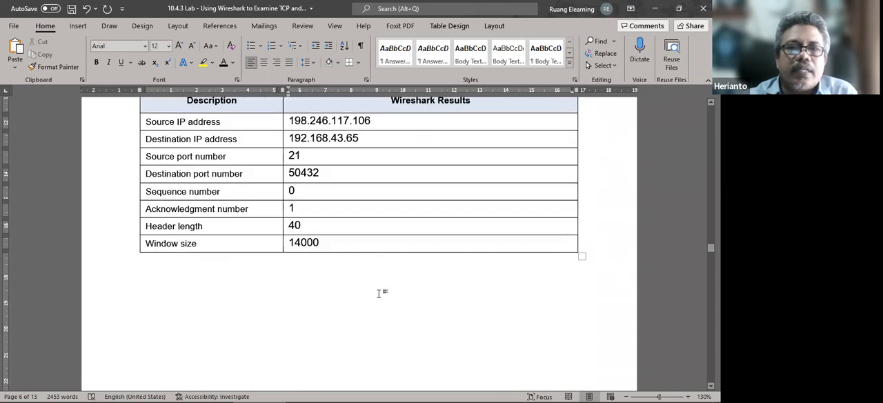
scroll(368, 298, up, 1)
scroll(367, 298, up, 3)
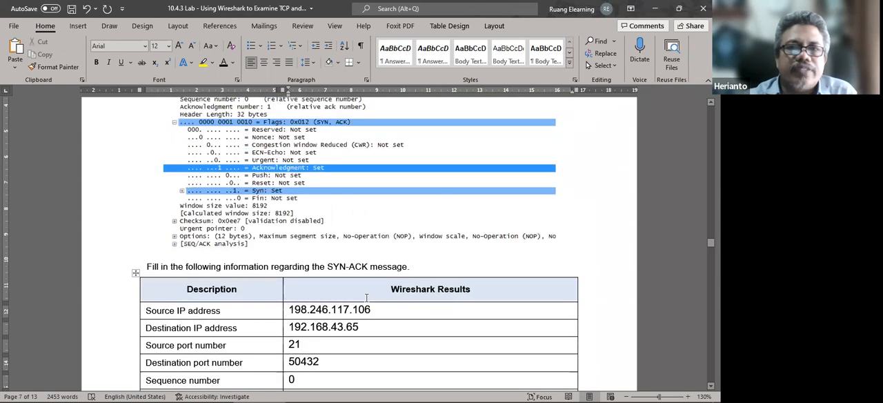
scroll(366, 297, down, 10)
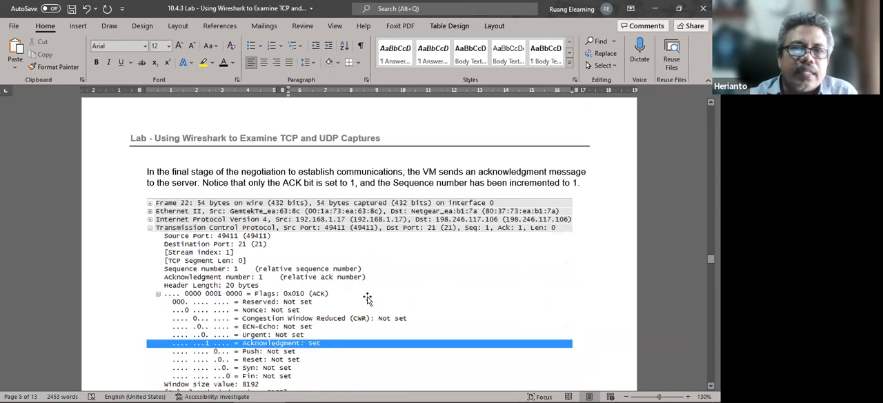
scroll(368, 298, down, 3)
scroll(368, 298, down, 2)
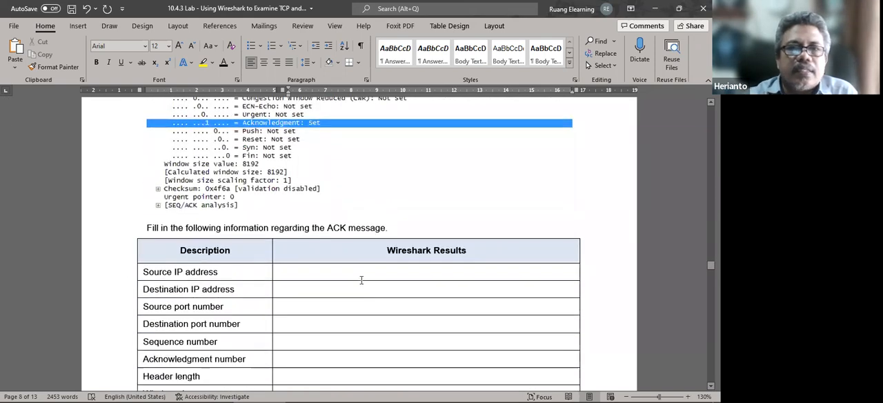
Switch to the VM's Wireshark and select the ACK packet directly after the SYN-ACK to show its TCP details.
scroll(361, 280, up, 4)
click(462, 358)
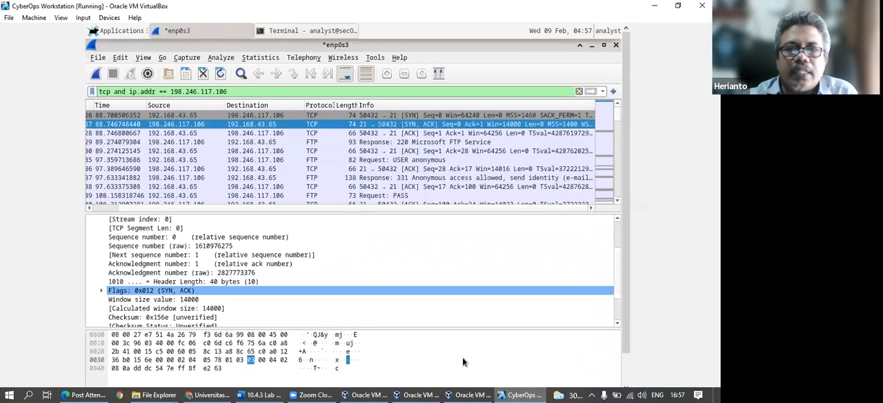
click(303, 133)
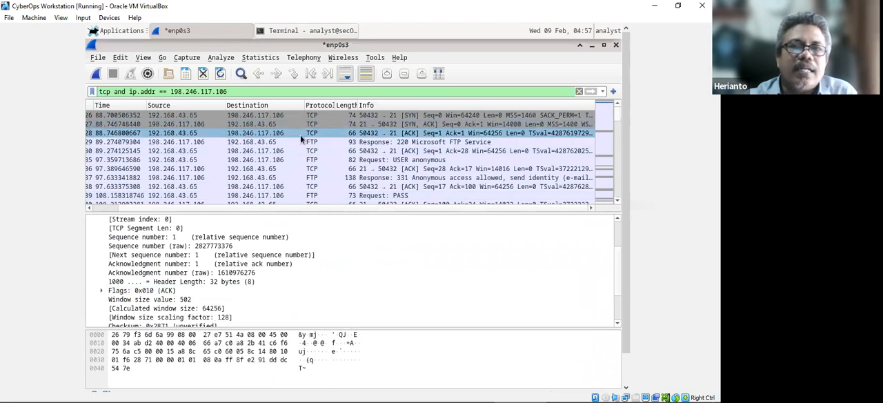
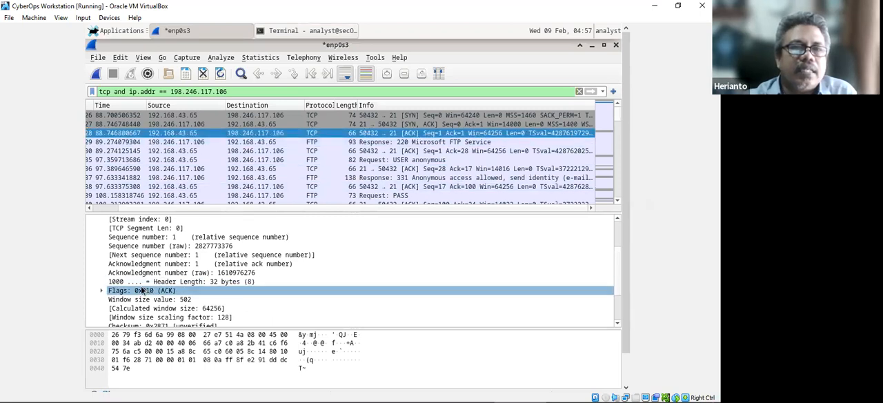
Check the ACK packet's source address in Wireshark, then copy 192.168.43.65 from Word's SYN-ACK table into the ACK table's Source IP address result.
scroll(129, 271, up, 2)
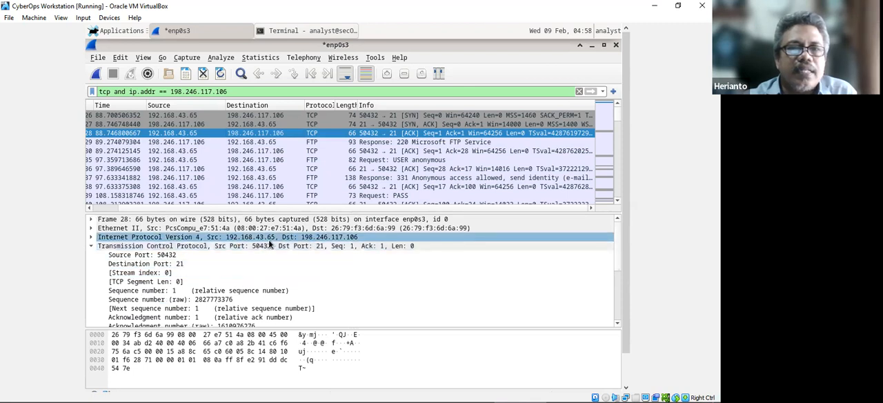
mouse_move(331, 391)
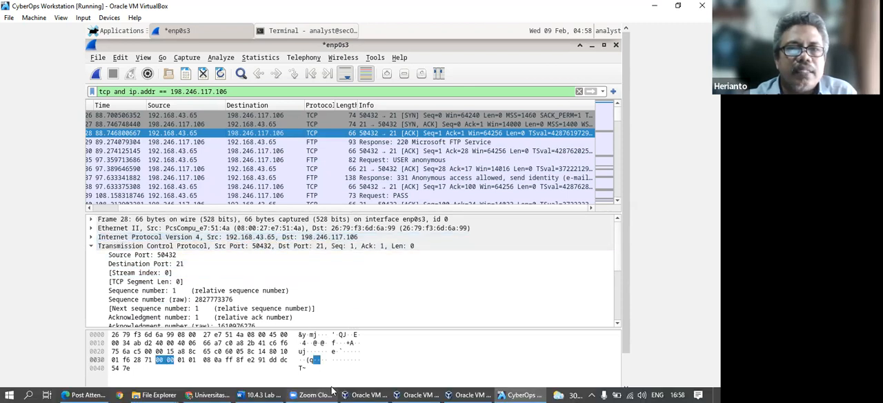
click(263, 391)
scroll(269, 296, up, 10)
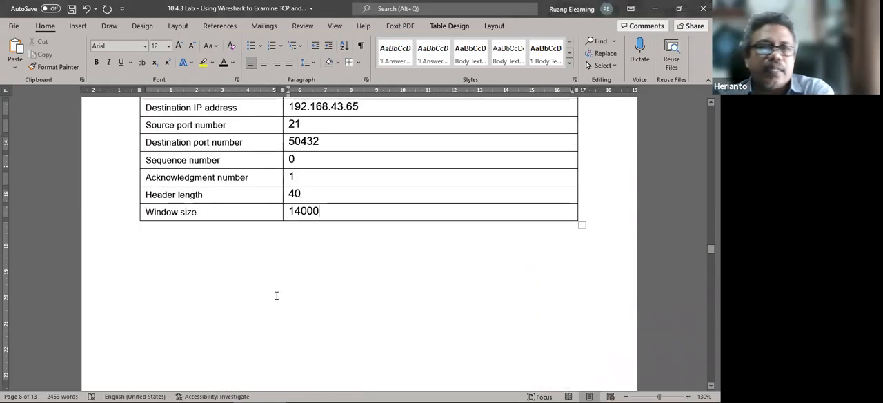
scroll(269, 296, up, 1)
scroll(364, 278, down, 2)
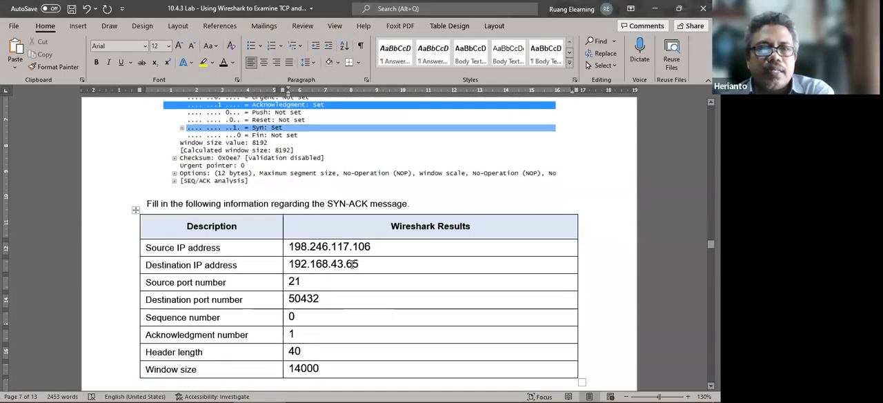
drag(354, 264, 287, 263)
key(ctrl+c)
scroll(345, 300, down, 5)
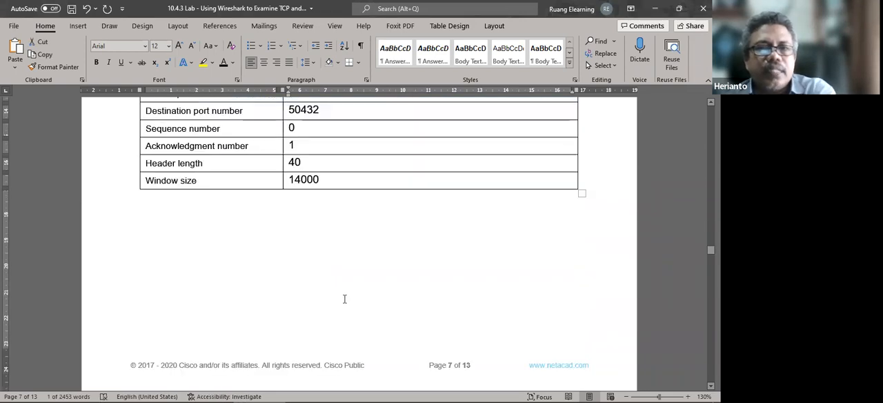
scroll(345, 299, down, 12)
click(276, 170)
key(ctrl+v)
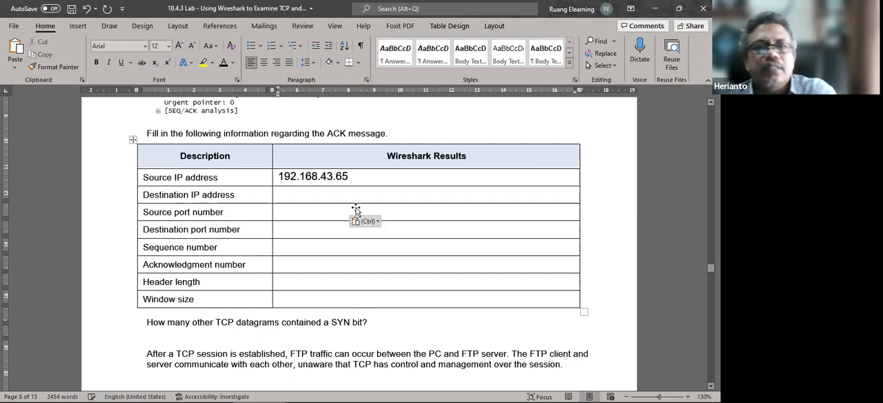
Copy 198.246.117.106 from the SYN-ACK table's source address into the ACK table's Destination IP address result.
scroll(356, 208, up, 15)
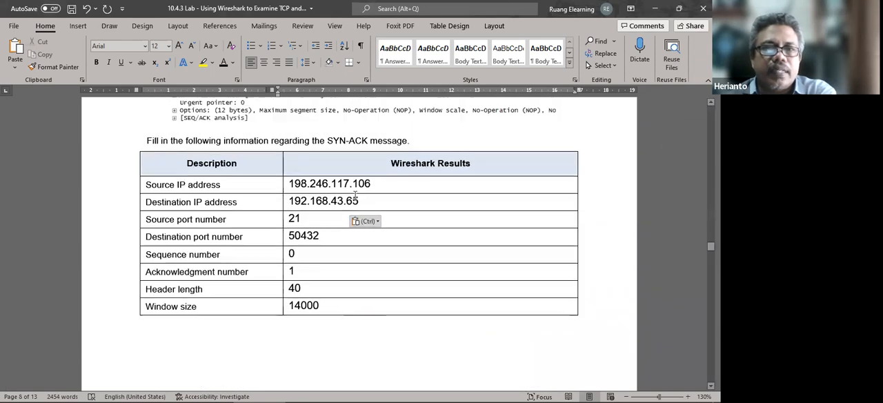
drag(372, 184, 284, 182)
key(ctrl+c)
scroll(378, 279, down, 15)
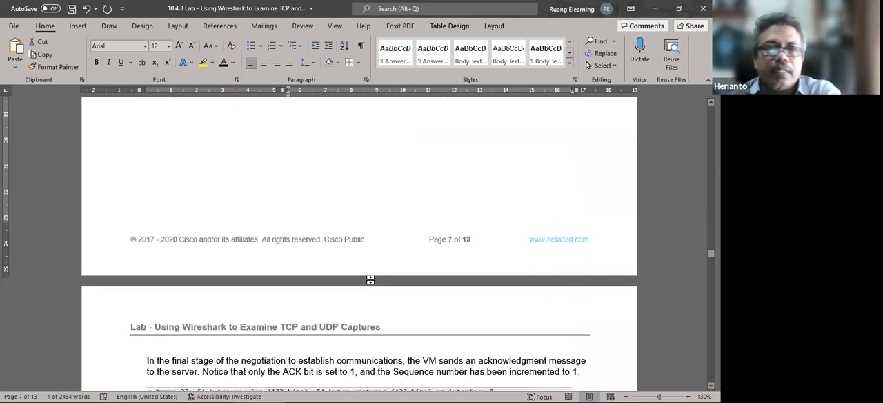
scroll(312, 230, down, 1)
click(314, 198)
key(ctrl+v)
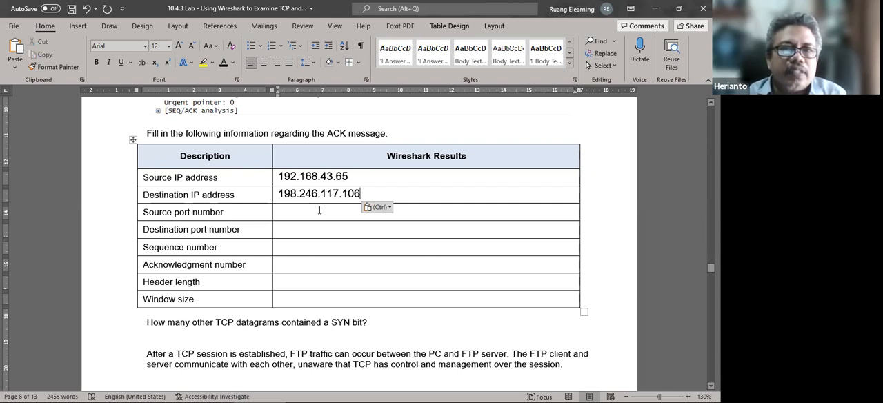
Check the ACK packet's ports in the VM's Wireshark and enter source port 50432 and destination port 21 in Word's ACK table.
mouse_move(469, 391)
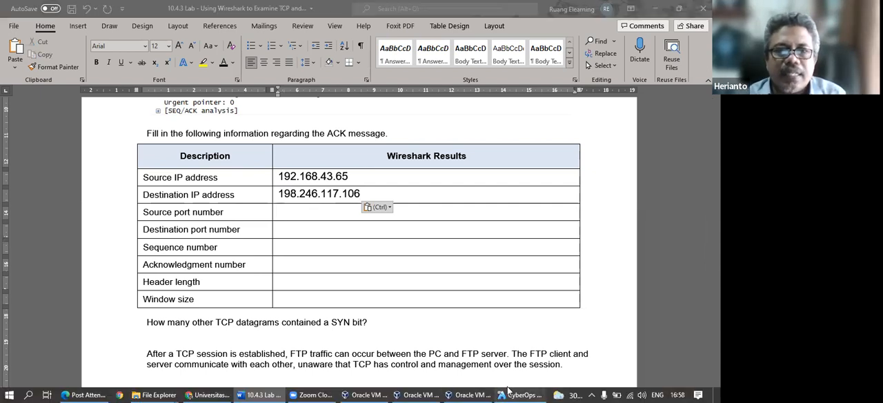
click(519, 393)
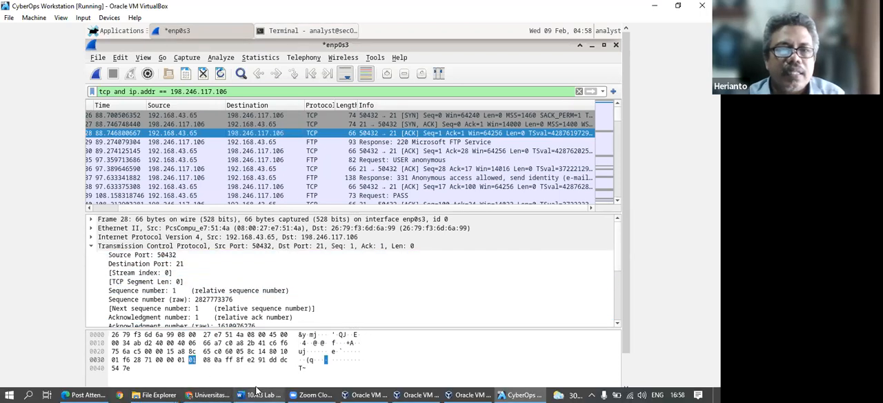
click(256, 395)
scroll(296, 243, up, 3)
scroll(300, 246, down, 3)
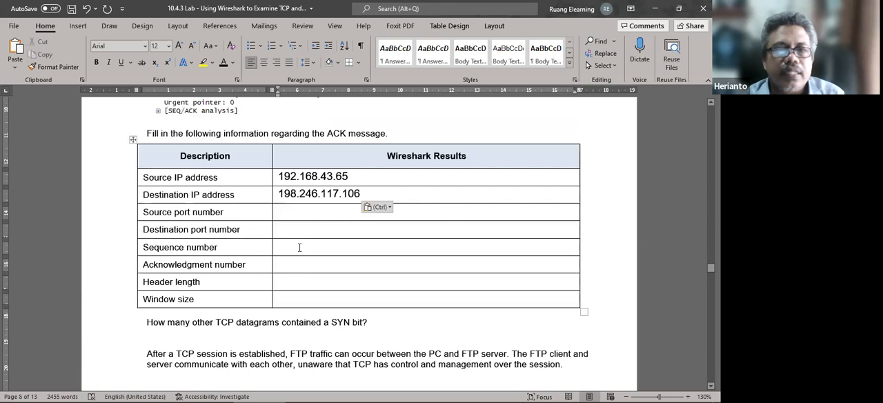
text(5043)
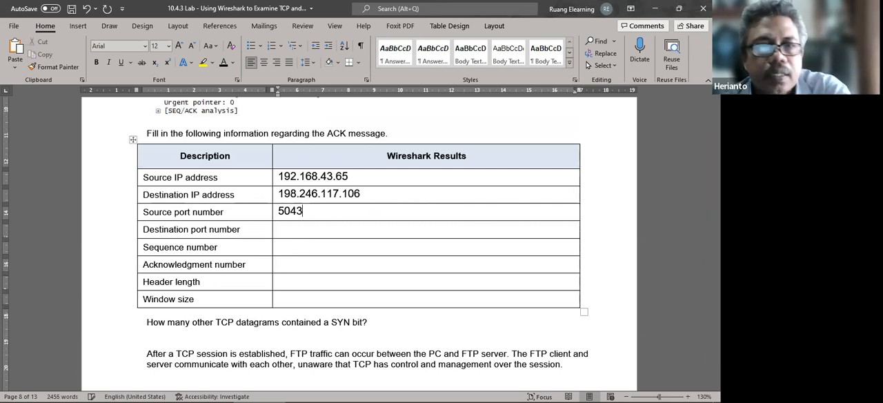
text(2)
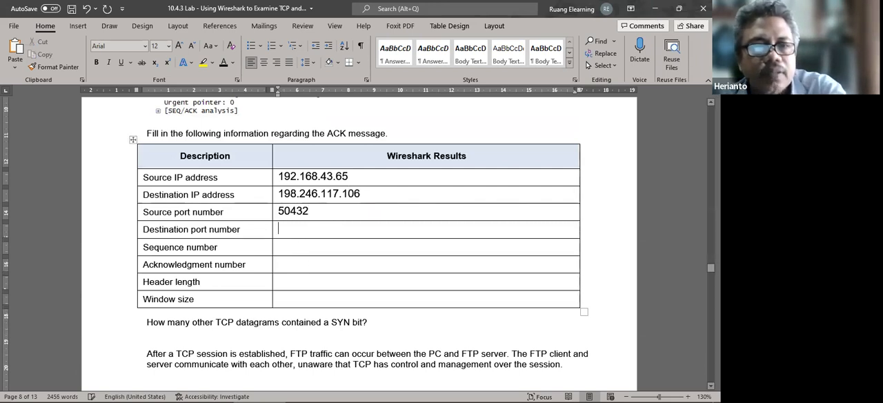
text(21)
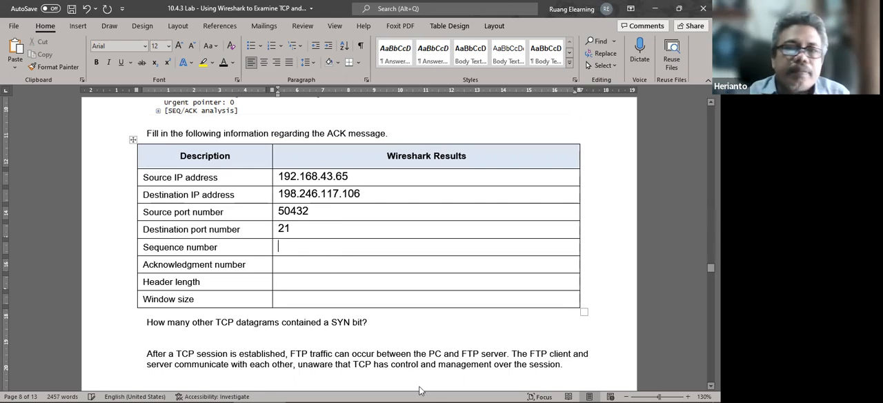
Check the ACK packet's relative sequence and acknowledgment numbers in the VM's Wireshark and enter 1 for both in Word's ACK table.
click(520, 395)
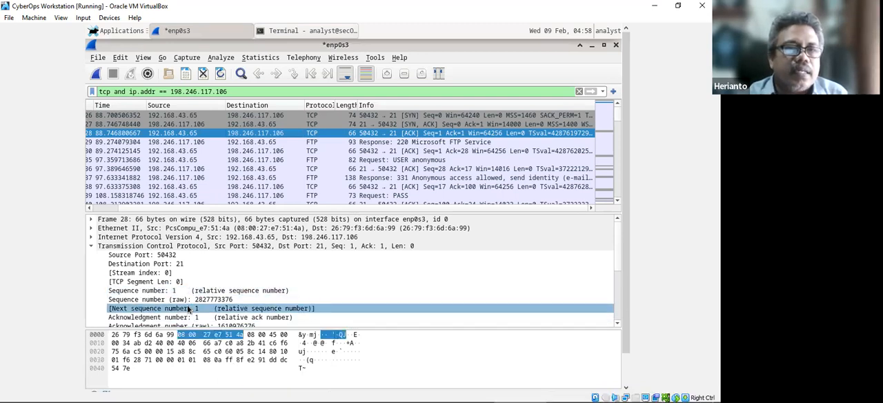
scroll(196, 317, down, 1)
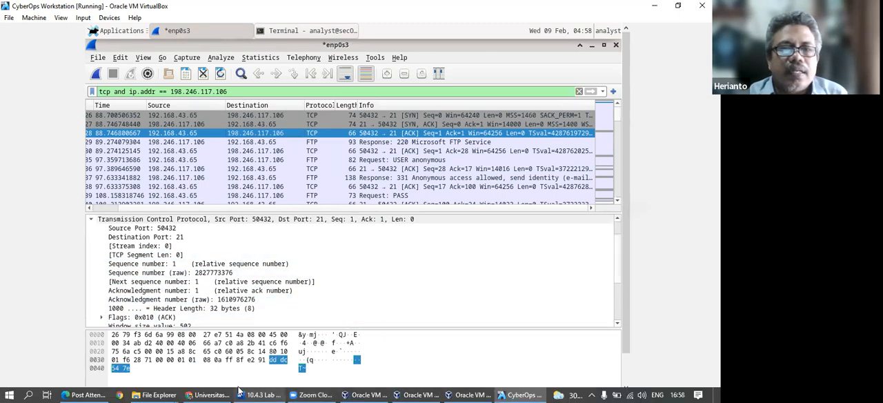
click(256, 390)
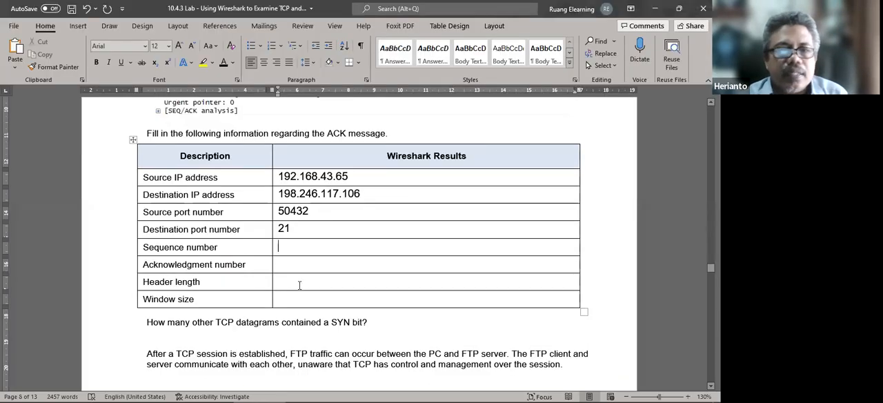
text(1)
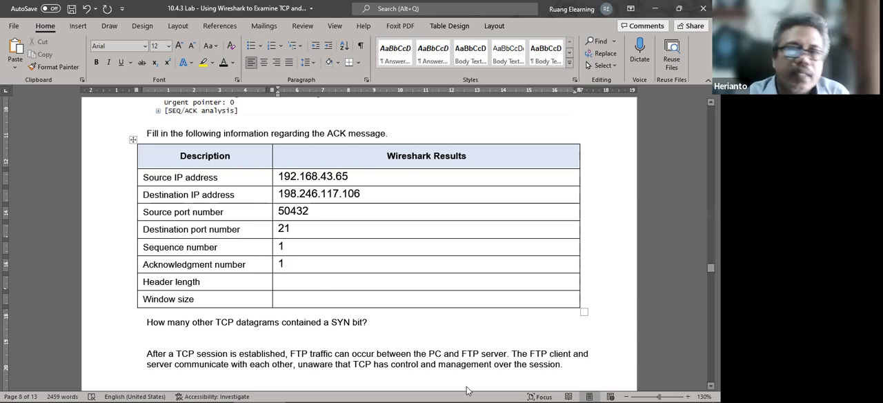
Check the ACK packet's header length and window size value in the VM's Wireshark and enter 32 and 502 in Word's ACK table.
click(516, 394)
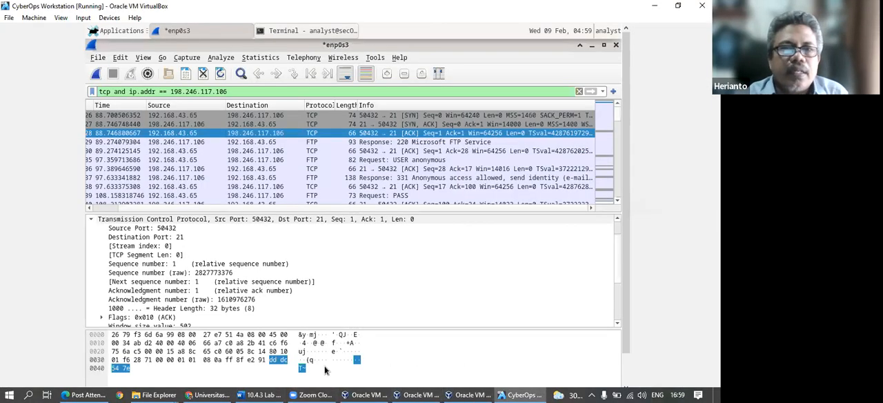
click(321, 291)
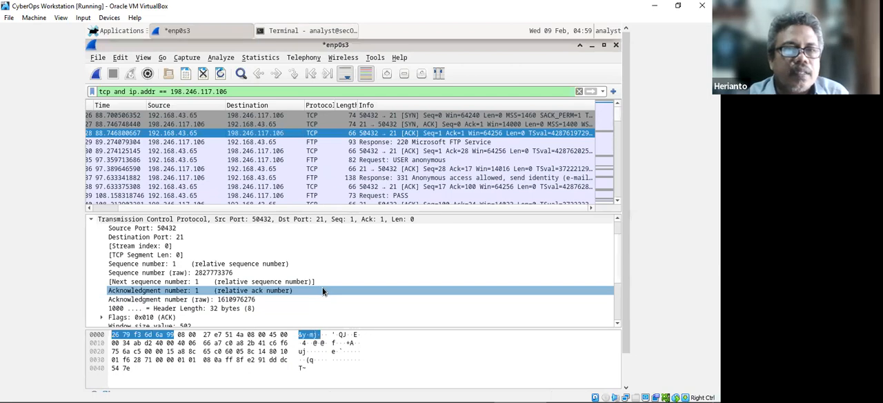
click(255, 308)
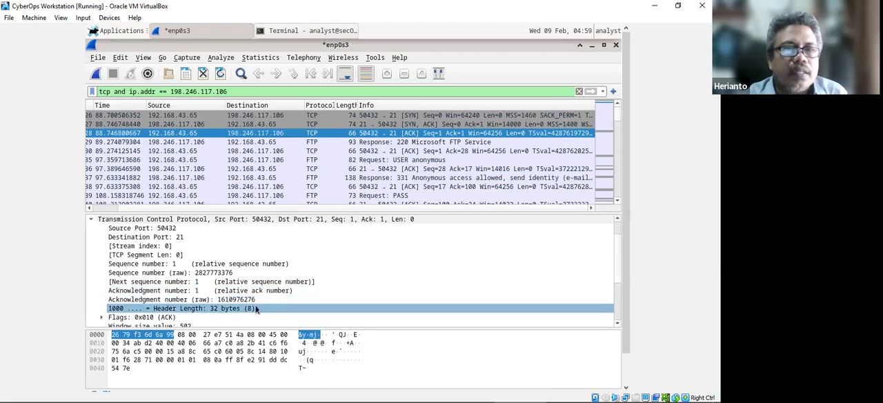
scroll(219, 309, down, 1)
click(220, 308)
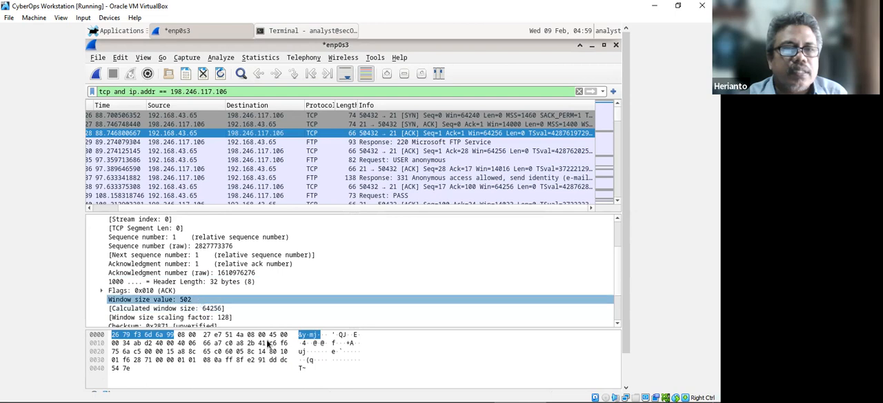
click(276, 360)
click(262, 393)
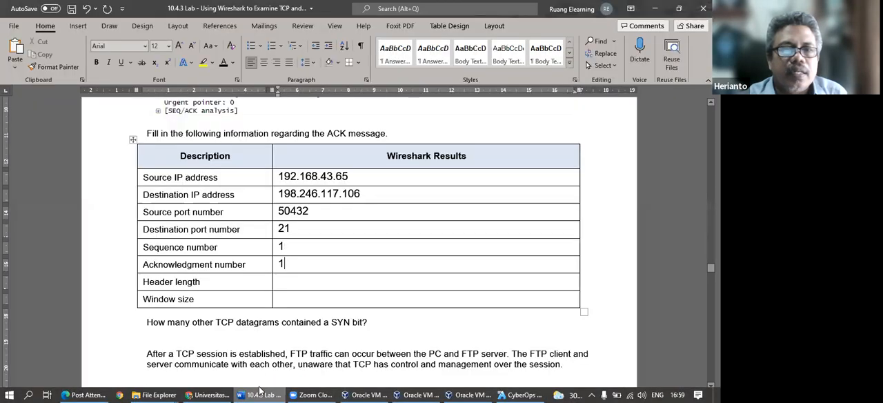
click(298, 282)
text(32)
click(317, 298)
text(502)
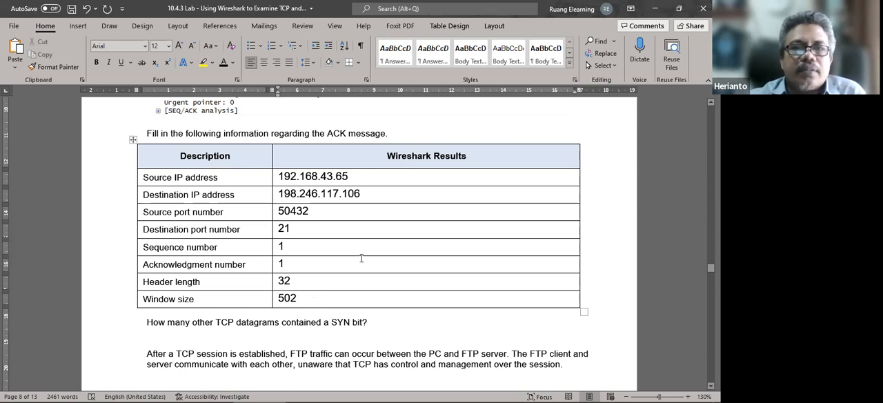
Review the completed ACK table's addresses and values, and read the question about other TCP datagrams containing a SYN bit.
scroll(361, 258, up, 2)
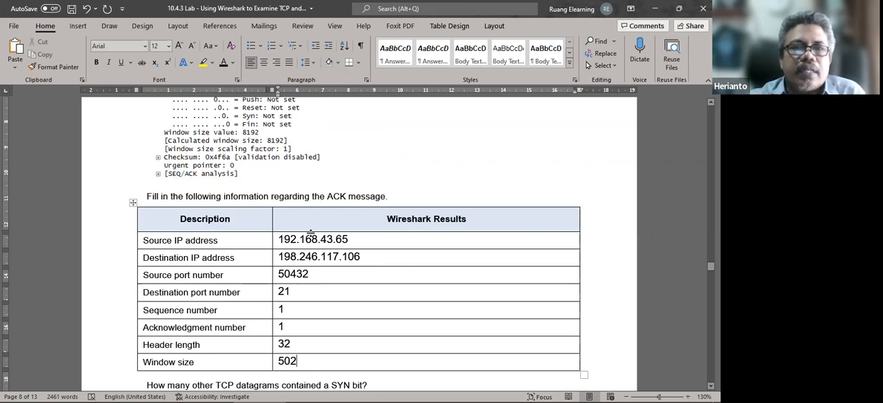
drag(308, 239, 348, 240)
click(343, 257)
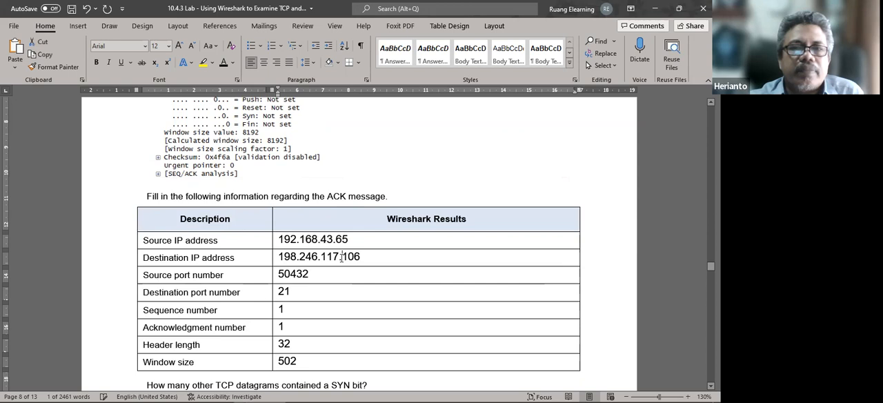
scroll(366, 281, down, 4)
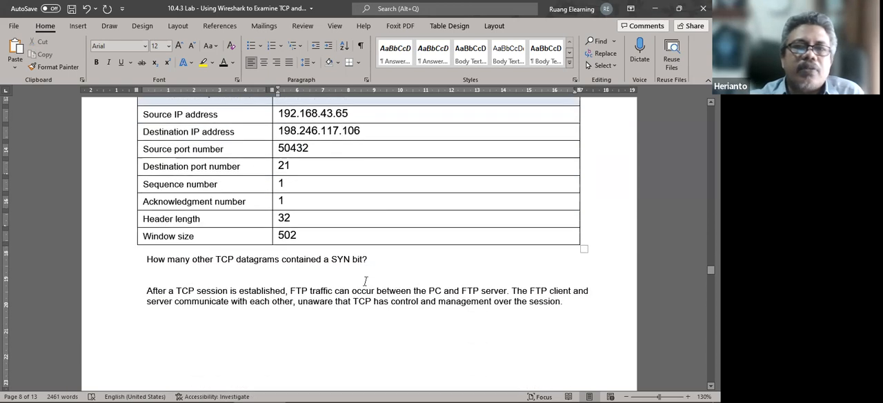
scroll(366, 281, up, 3)
scroll(366, 281, down, 4)
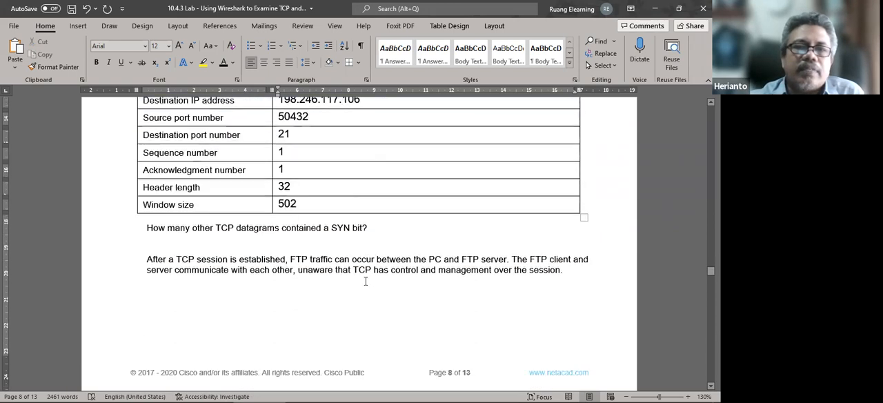
Examine the lab's Response: 220 capture, the FTP session termination explanation and the client-server termination diagram.
scroll(366, 280, down, 6)
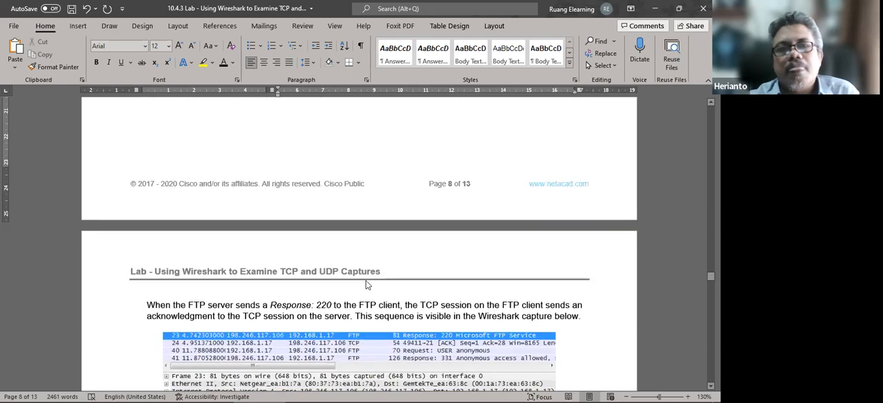
scroll(365, 280, down, 2)
scroll(217, 250, down, 8)
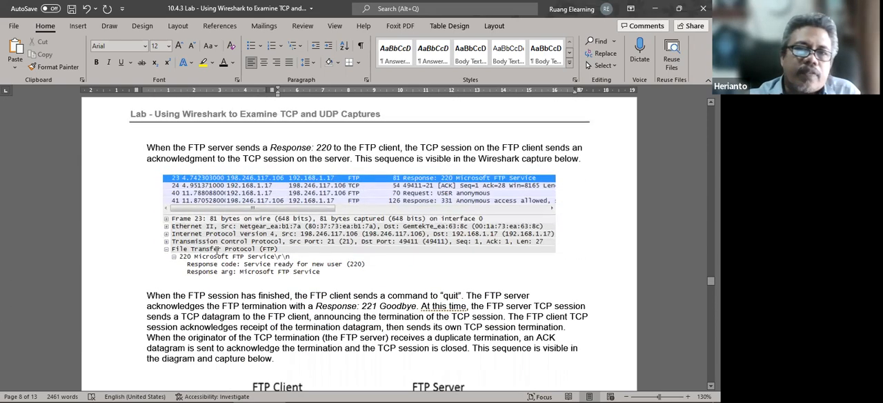
scroll(219, 248, down, 2)
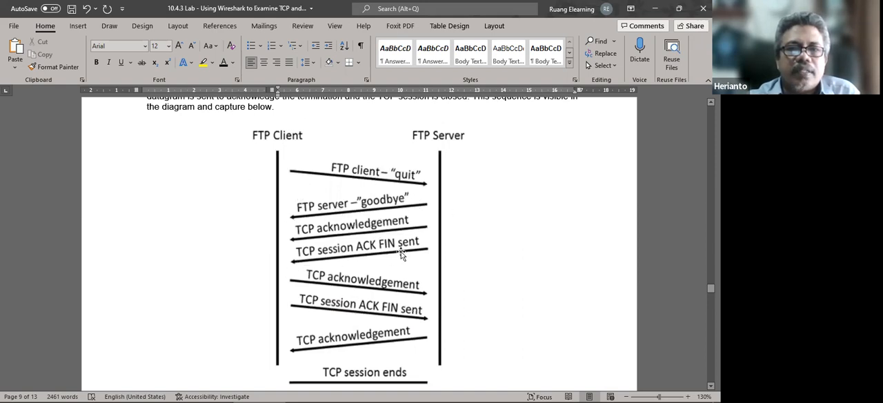
scroll(352, 252, up, 4)
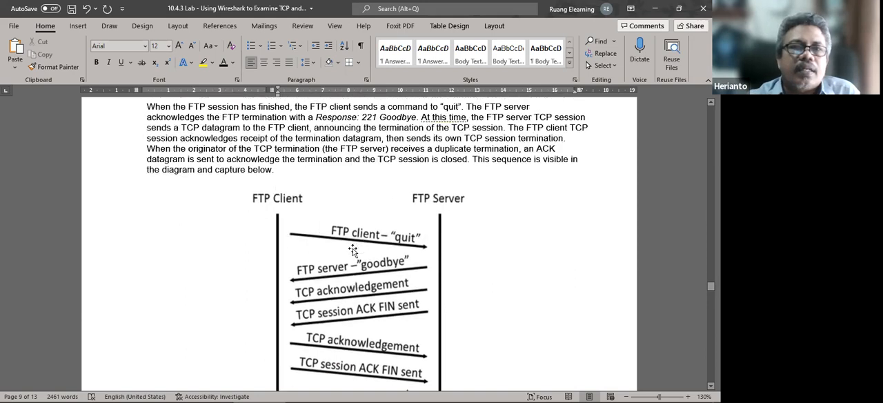
scroll(353, 252, down, 8)
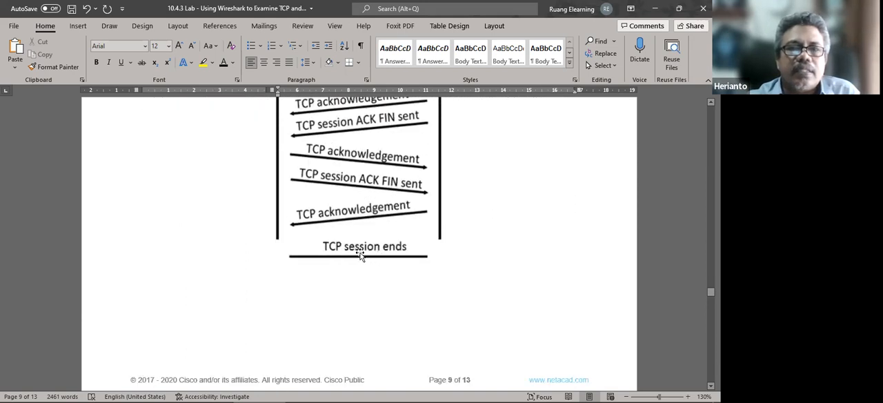
scroll(200, 266, up, 4)
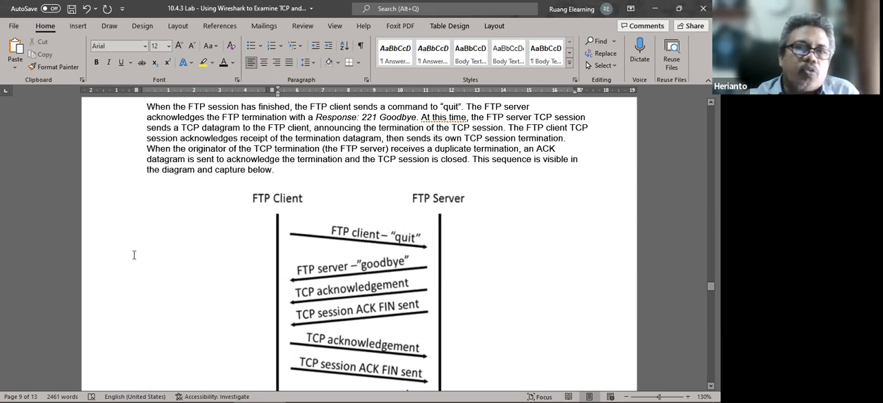
Examine the end of the TCP session termination diagram and the lab's instructions and sample capture for the ftp filter.
scroll(133, 254, down, 4)
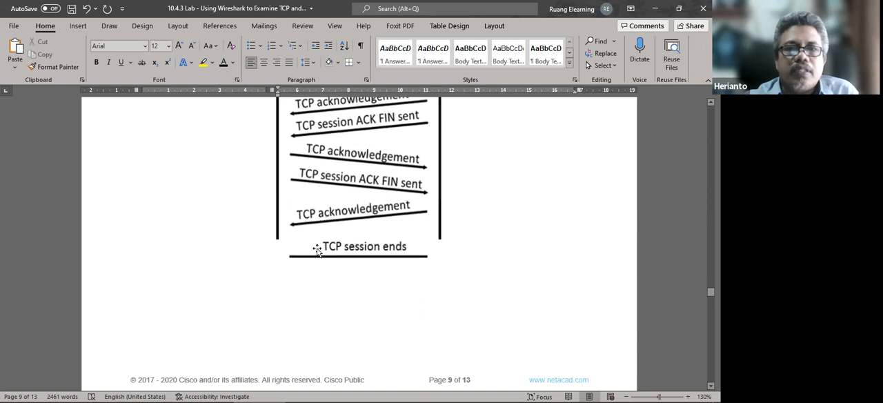
scroll(163, 285, down, 6)
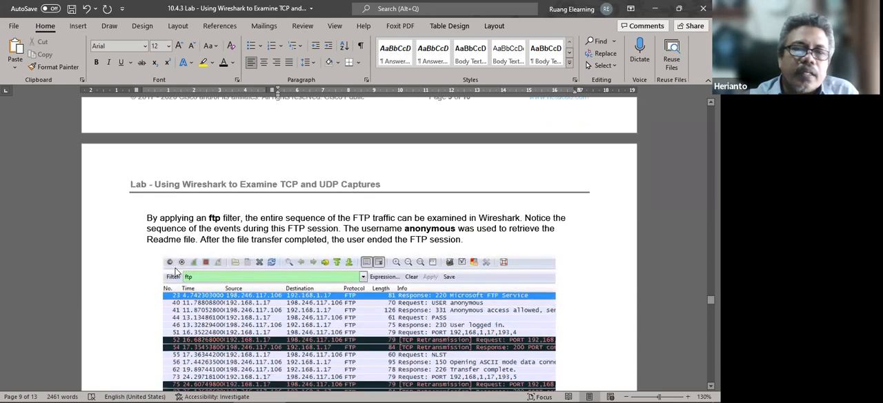
scroll(164, 260, up, 5)
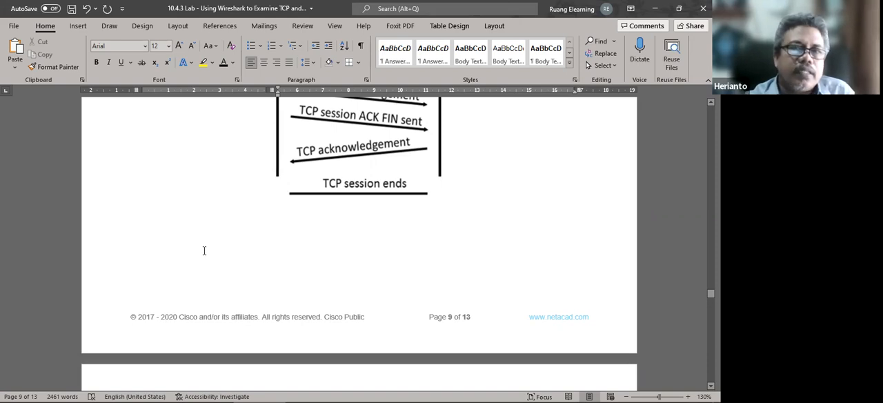
scroll(204, 251, down, 10)
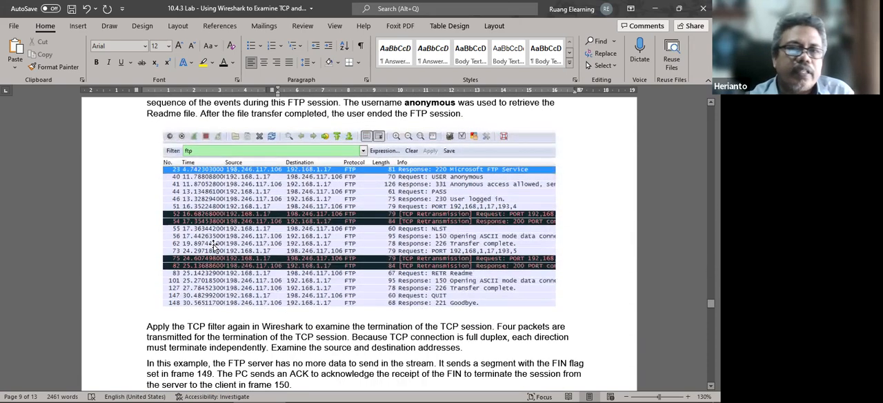
scroll(222, 263, up, 3)
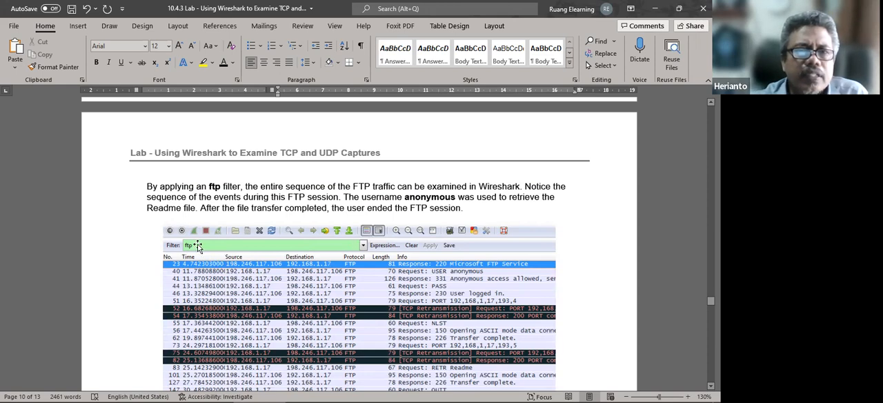
scroll(198, 246, down, 3)
Switch to the CyberOps Workstation VM's Wireshark and replace the display filter with ftp.
mouse_move(483, 390)
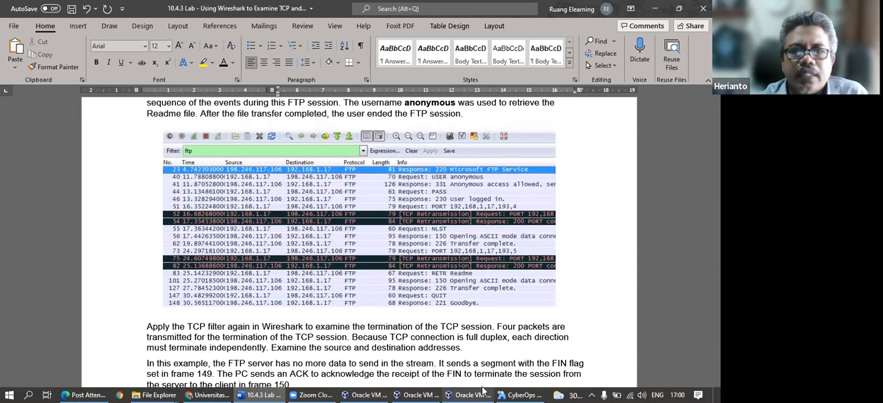
click(519, 392)
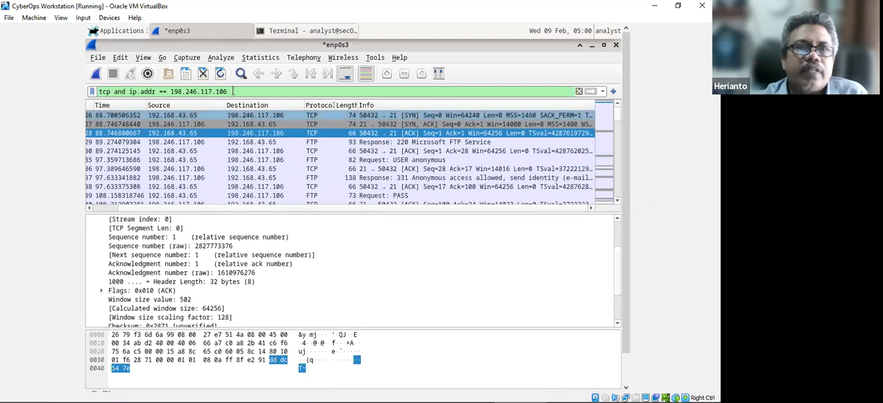
drag(233, 91, 59, 78)
text(ftp)
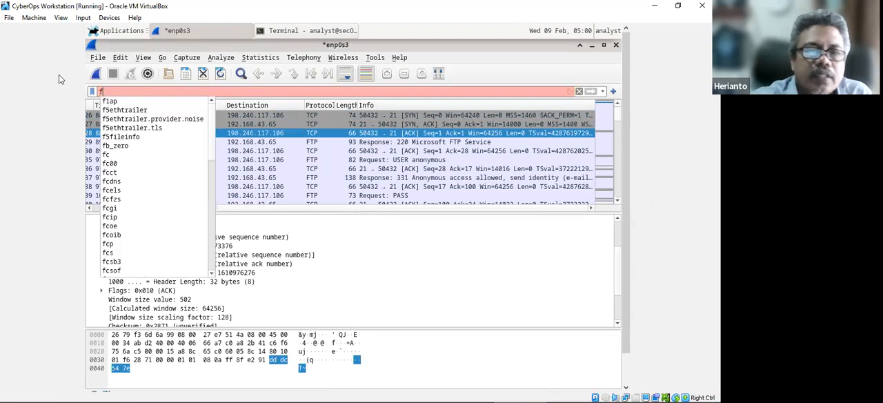
key(Return)
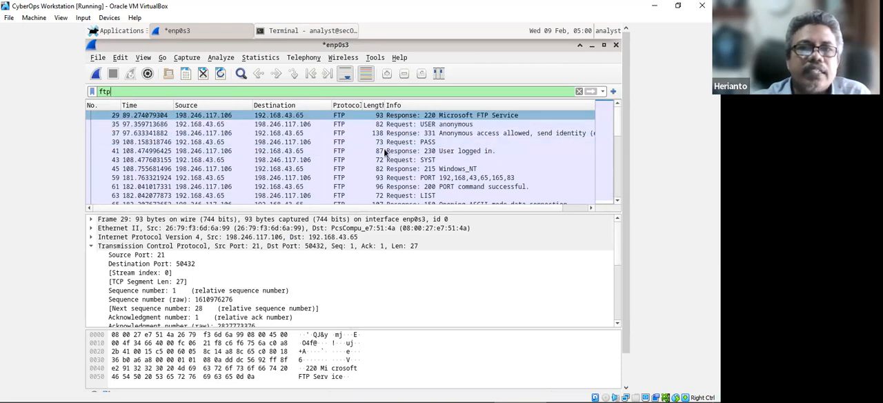
Examine the filtered FTP packets, including the USER anonymous request and the 331 response, and the exchange that follows.
scroll(365, 149, down, 6)
scroll(359, 153, up, 6)
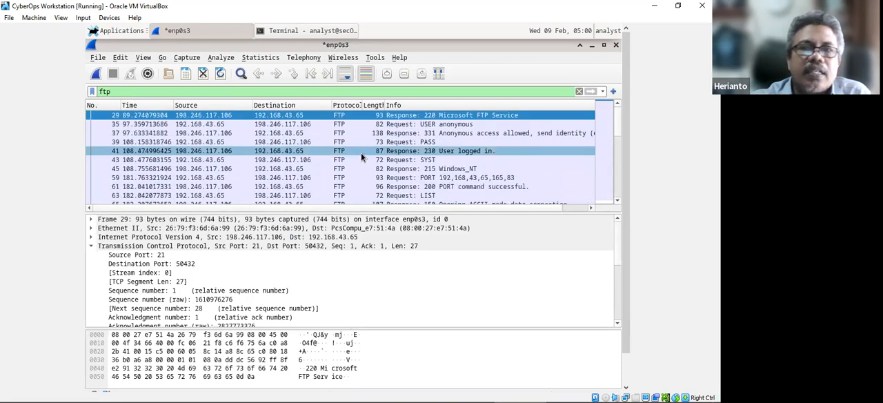
click(288, 124)
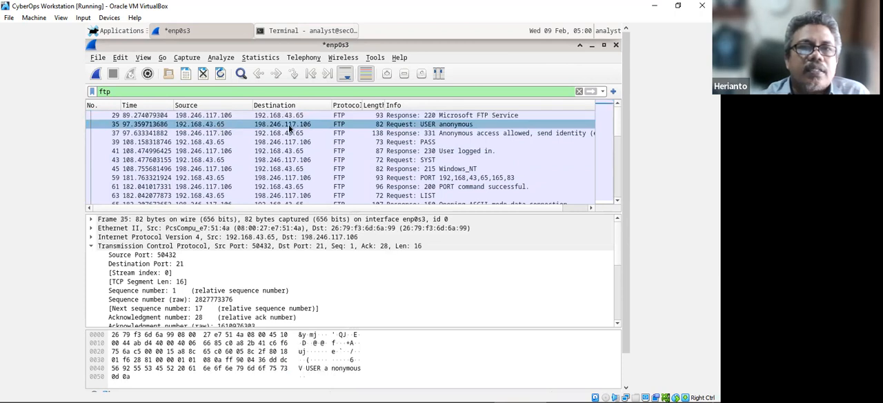
click(228, 133)
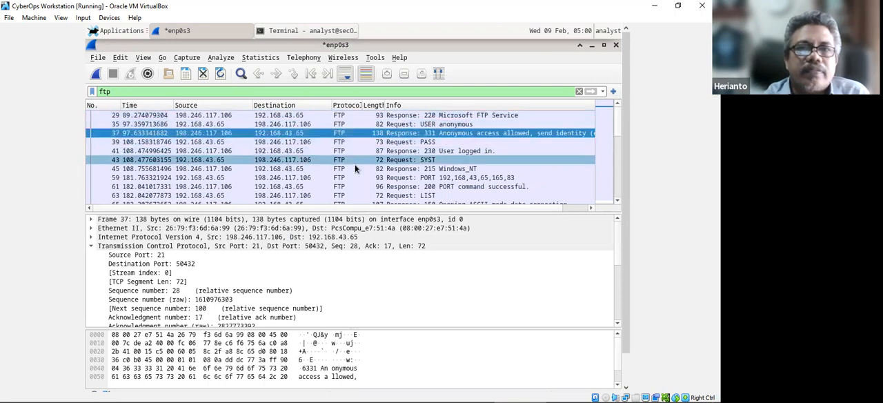
scroll(328, 171, down, 5)
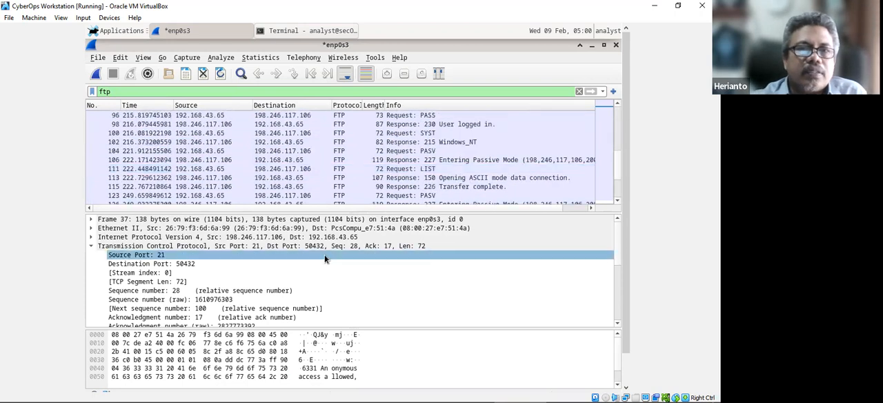
Switch to Word and read the explanation of TCP termination in frames 149 to 152 and the start of Part 2.
mouse_move(414, 388)
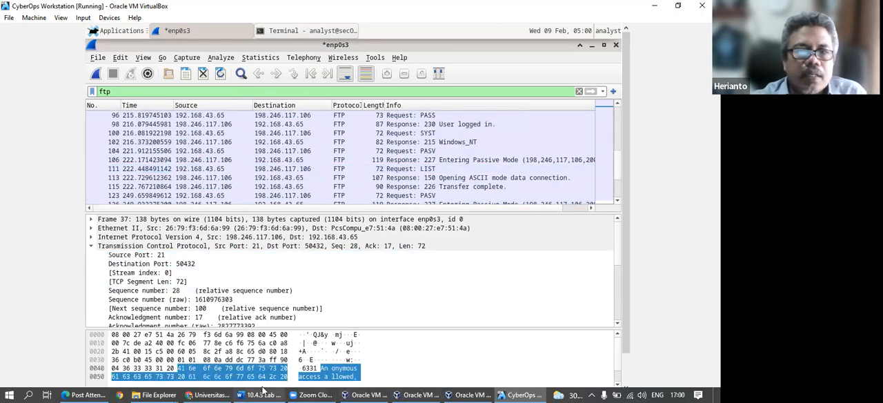
click(263, 392)
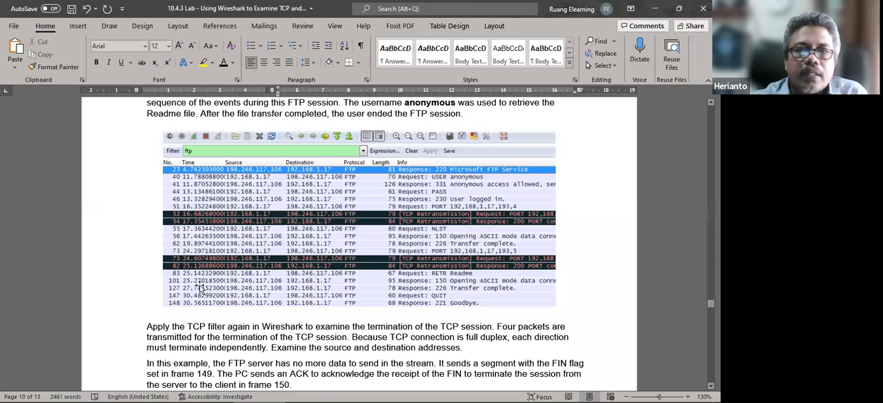
scroll(198, 285, up, 3)
scroll(198, 283, down, 3)
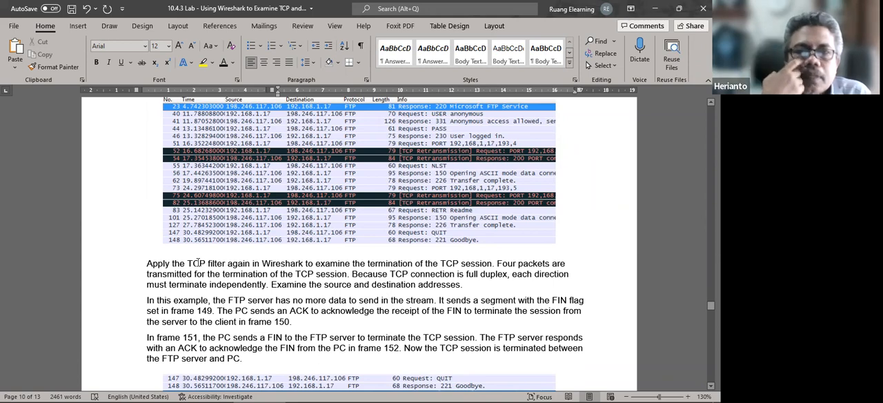
scroll(198, 263, down, 5)
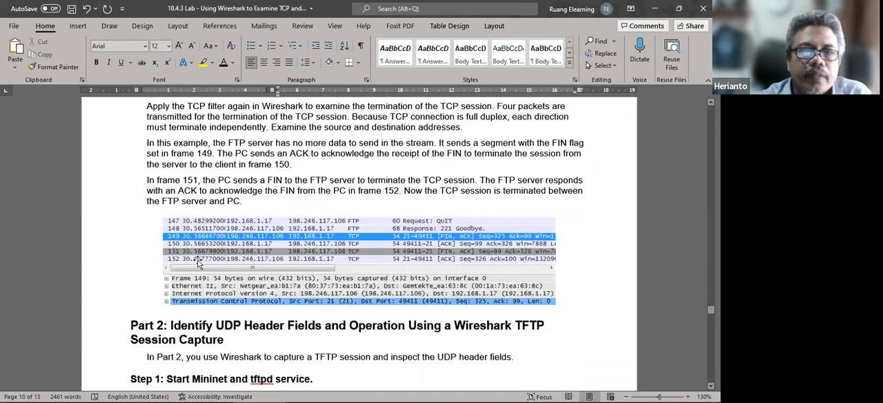
scroll(198, 263, up, 1)
scroll(198, 262, down, 3)
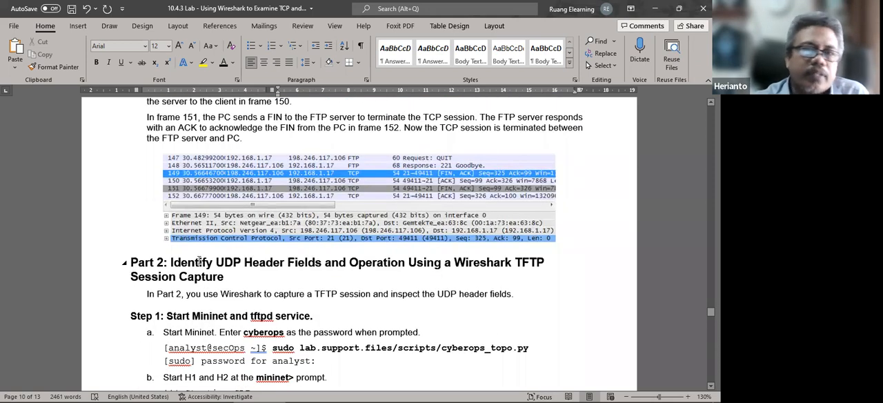
scroll(199, 261, down, 1)
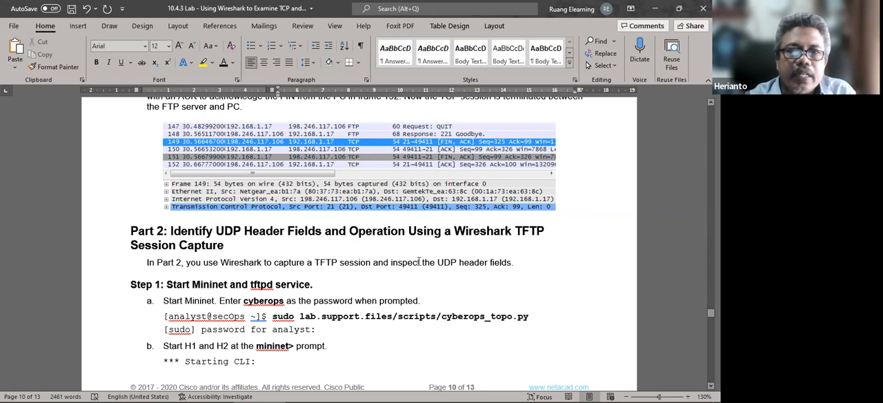
scroll(419, 261, down, 3)
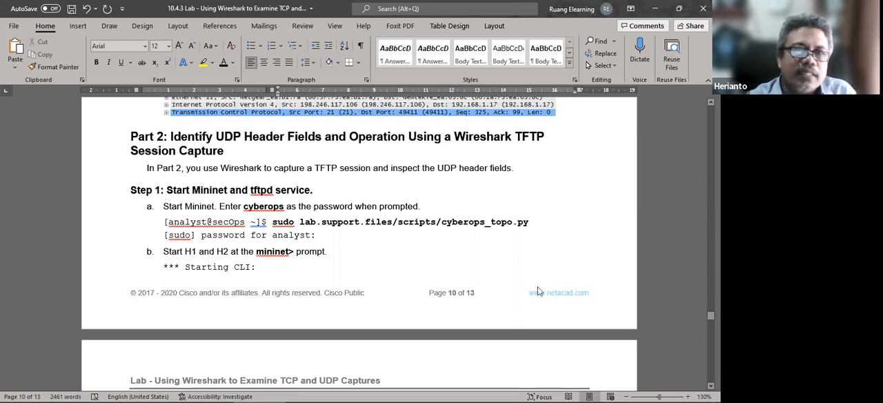
Review the Mininet topology and objectives on the lab's first page and return to Part 2, Step 1 on starting Mininet.
scroll(440, 265, up, 5)
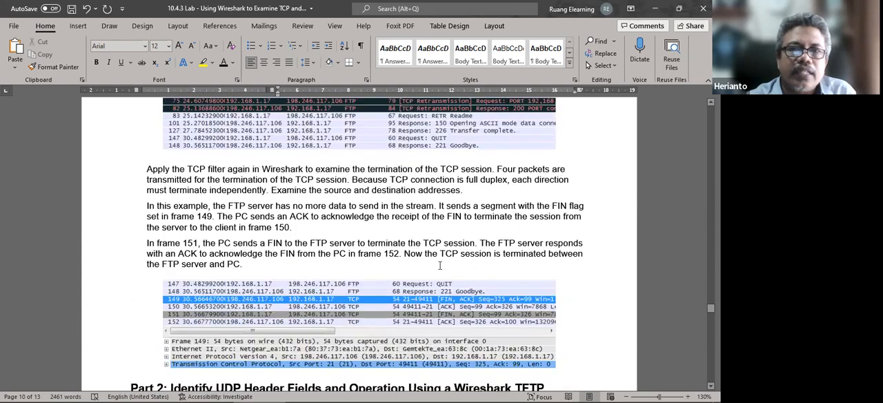
scroll(439, 265, up, 5)
scroll(339, 250, up, 15)
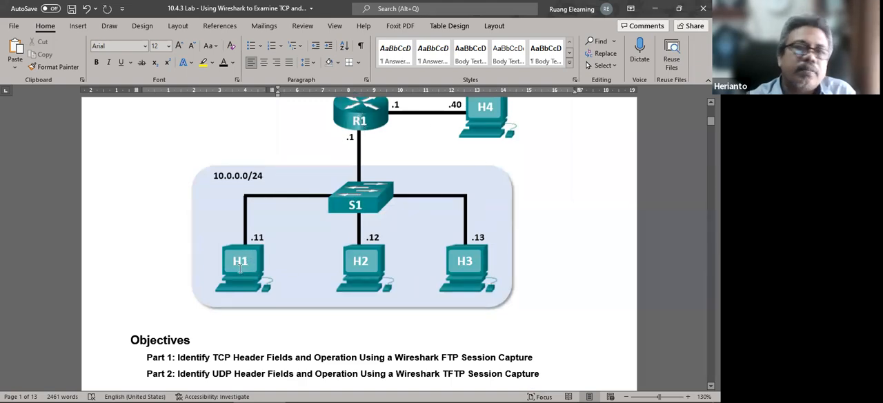
scroll(261, 265, down, 10)
scroll(261, 265, down, 20)
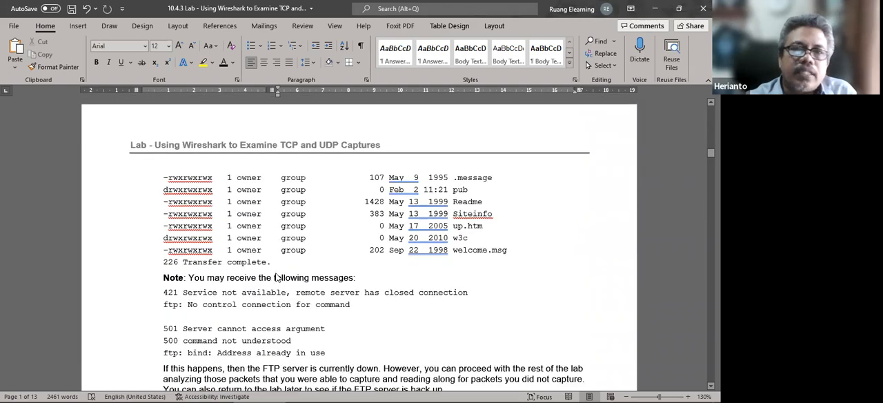
scroll(280, 275, down, 20)
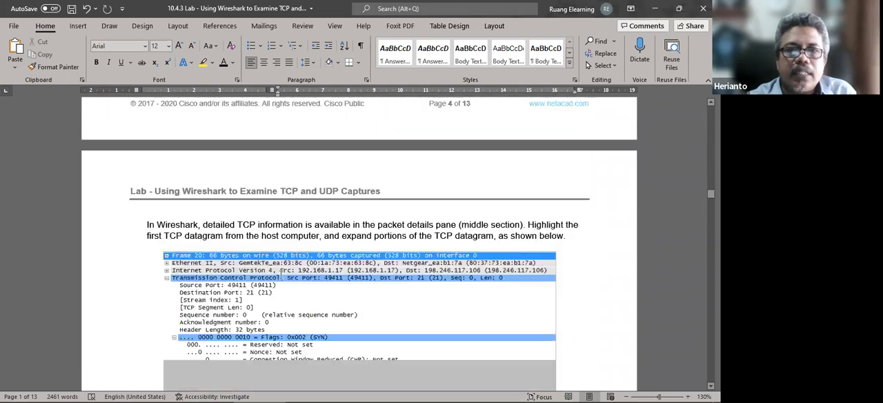
scroll(280, 275, down, 20)
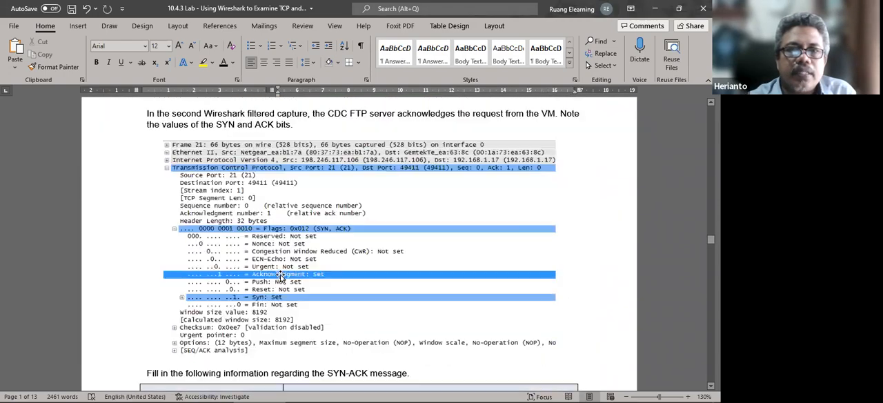
scroll(281, 278, down, 20)
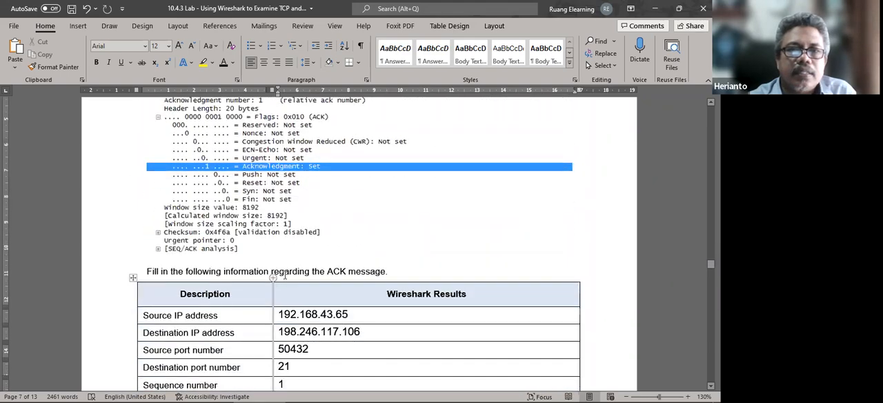
scroll(284, 278, down, 20)
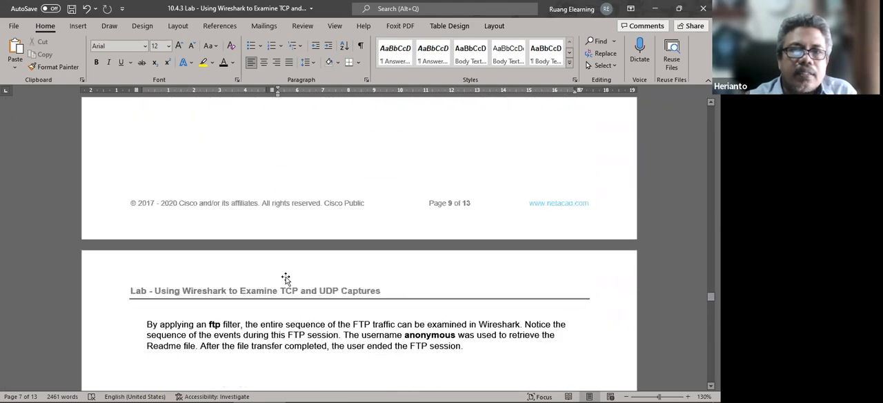
scroll(285, 283, down, 15)
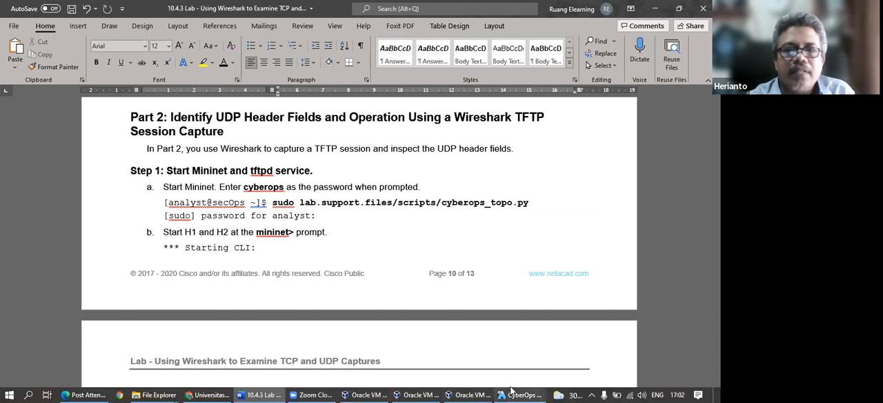
Quit Wireshark in the CyberOps Workstation VM without saving the captured packets and restore the terminal window to its smaller size.
click(519, 392)
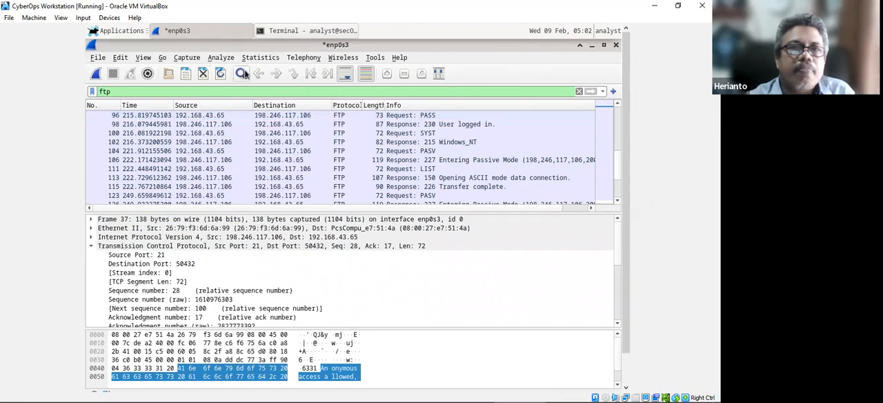
right_click(196, 29)
click(192, 167)
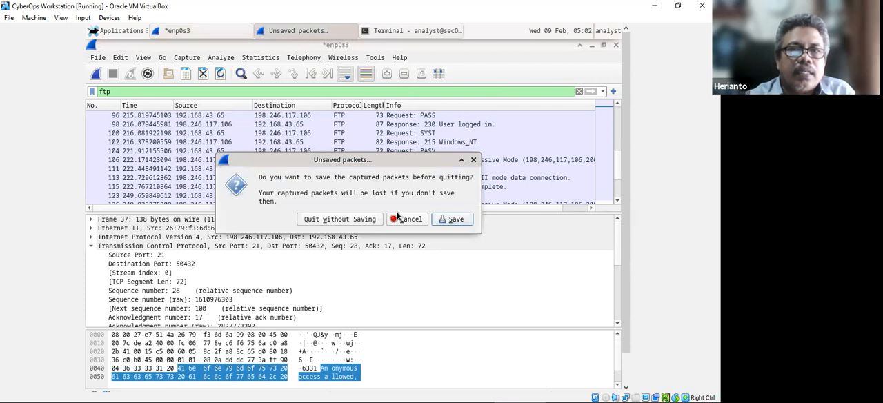
click(354, 219)
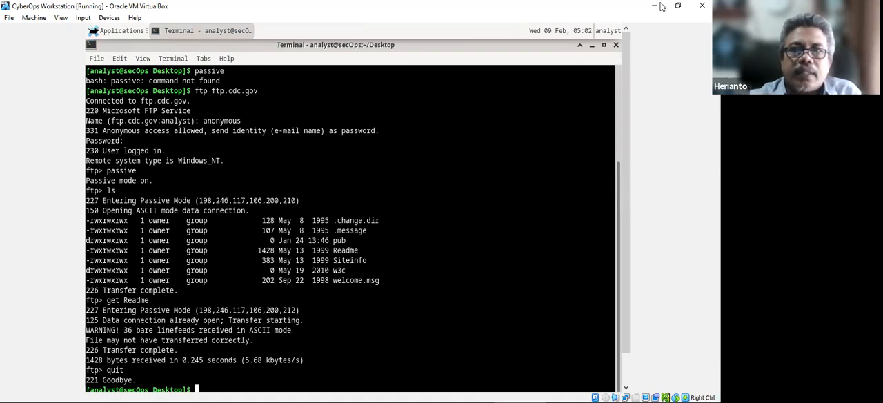
click(604, 44)
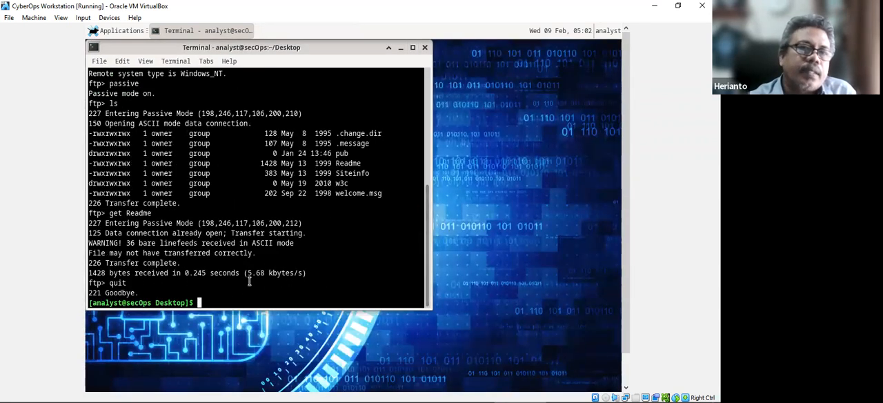
mouse_move(344, 391)
click(259, 395)
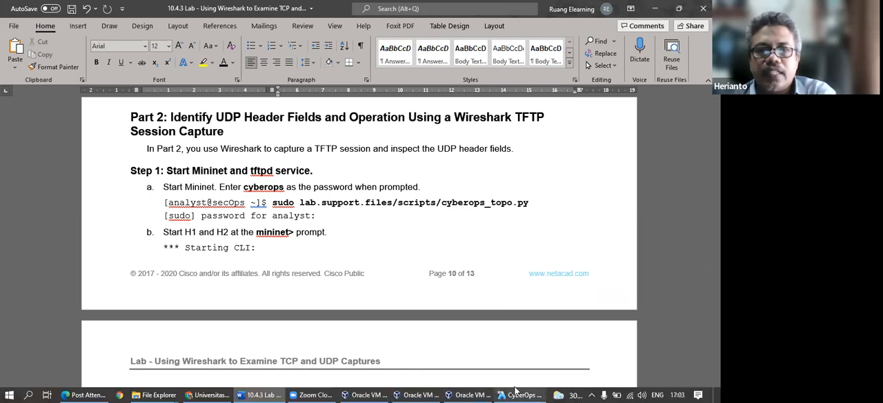
click(517, 392)
text(sudo )
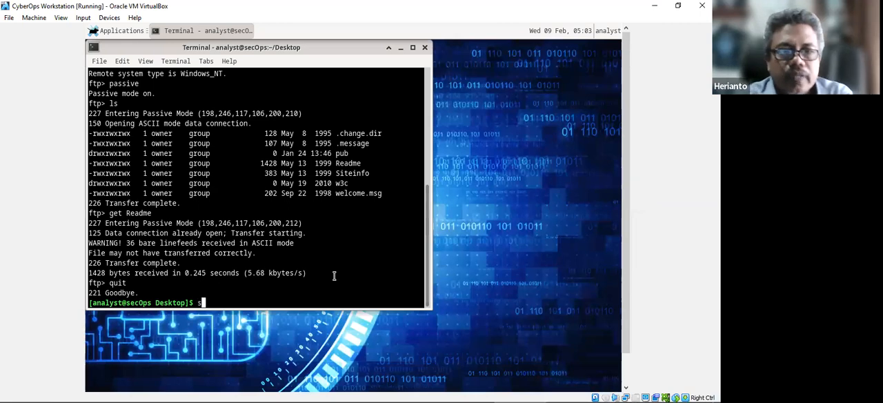
text(l)
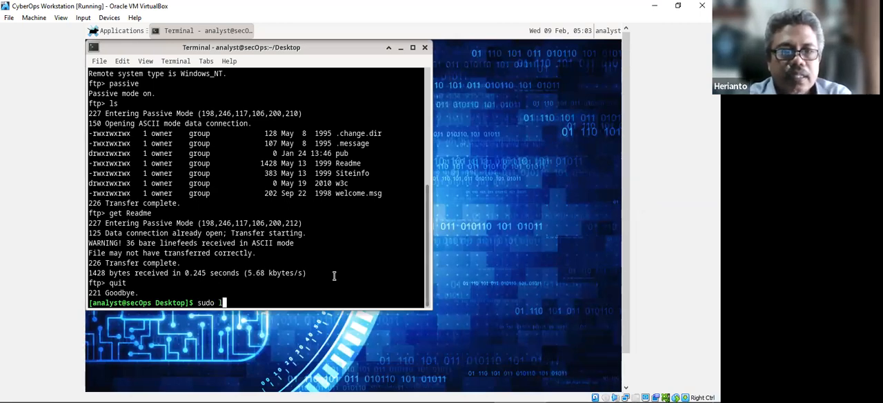
text(ab.)
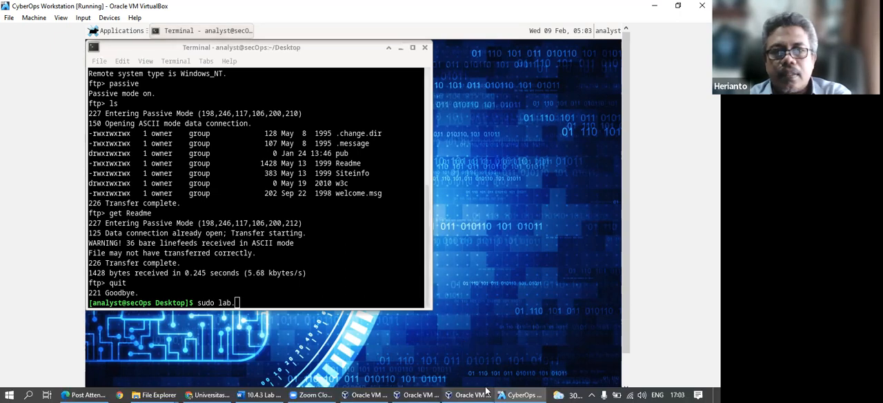
mouse_move(462, 391)
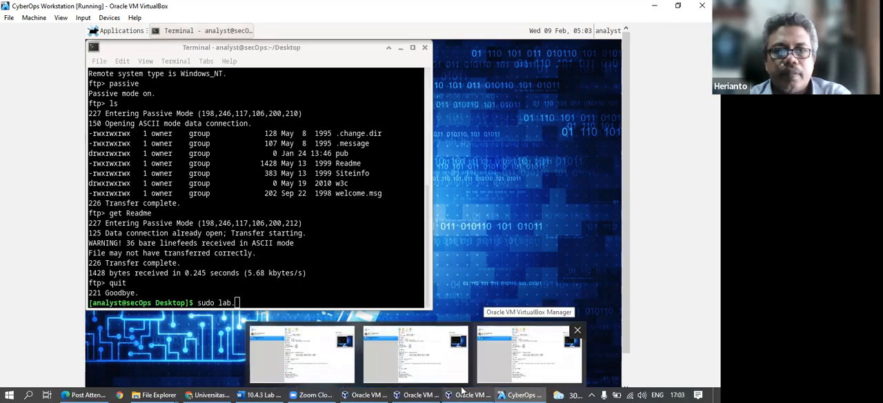
click(262, 394)
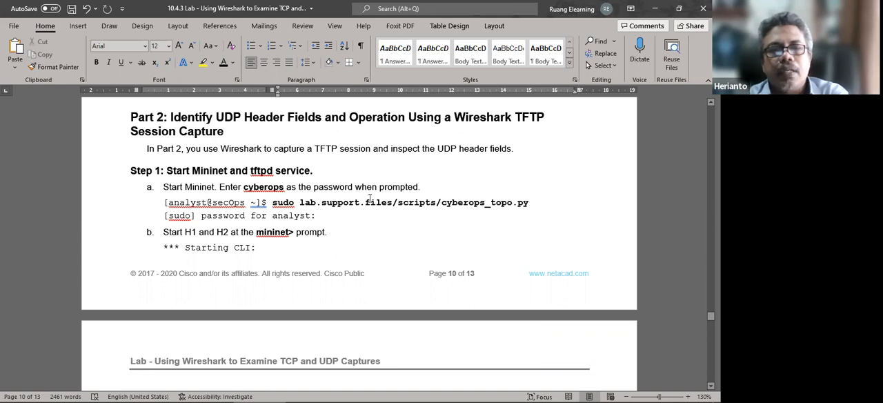
mouse_move(420, 390)
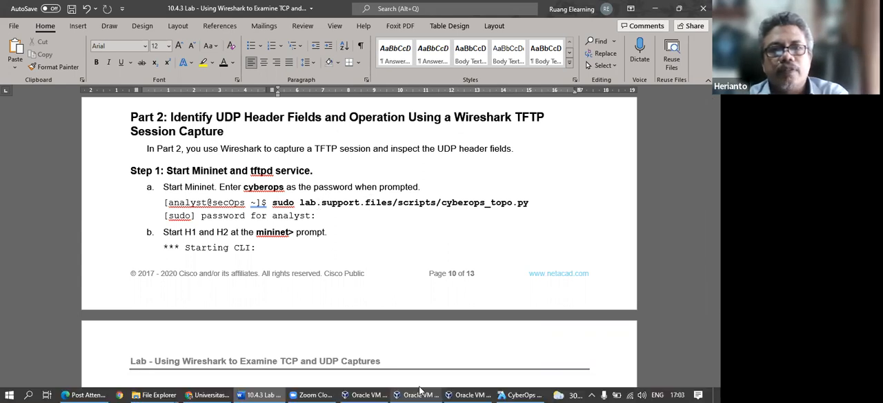
click(523, 395)
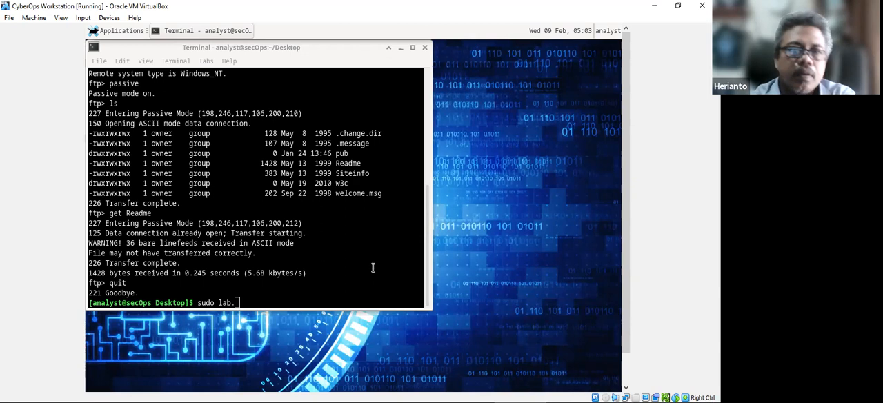
key(BackSpace)
key(BackSpace)
key(BackSpace)
key(BackSpace)
key(BackSpace)
key(BackSpace)
key(BackSpace)
key(BackSpace)
key(BackSpace)
List the files in the Desktop folder, change to the home directory with cd ~ and list its contents.
text(ls)
key(Return)
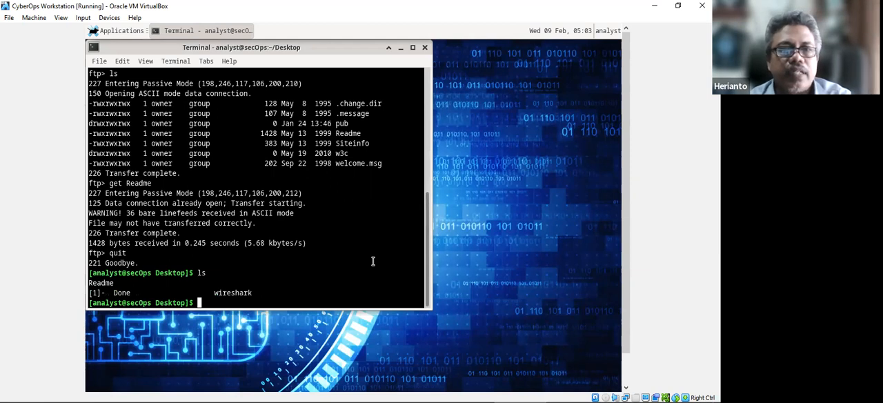
text(cd ~)
key(Return)
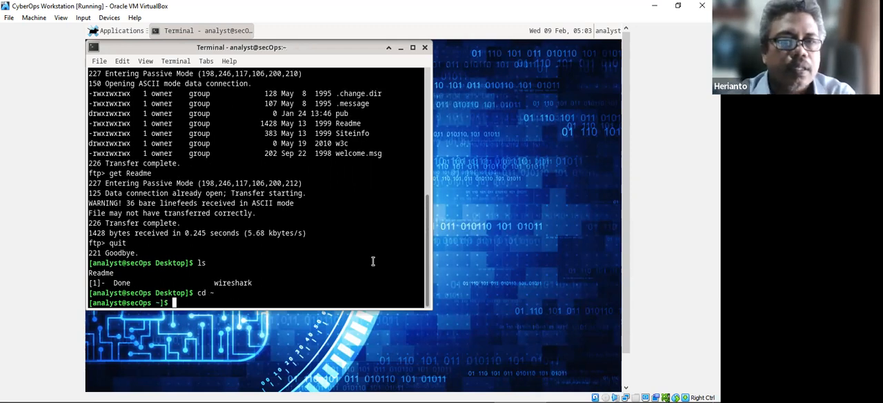
text(ls)
key(Return)
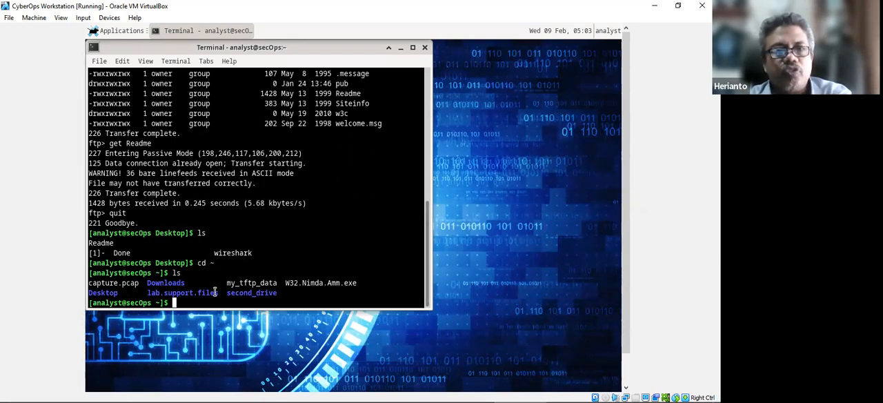
Maximize the terminal and start the command sudo lab.support.files/, listing the possible completions inside that folder.
click(412, 48)
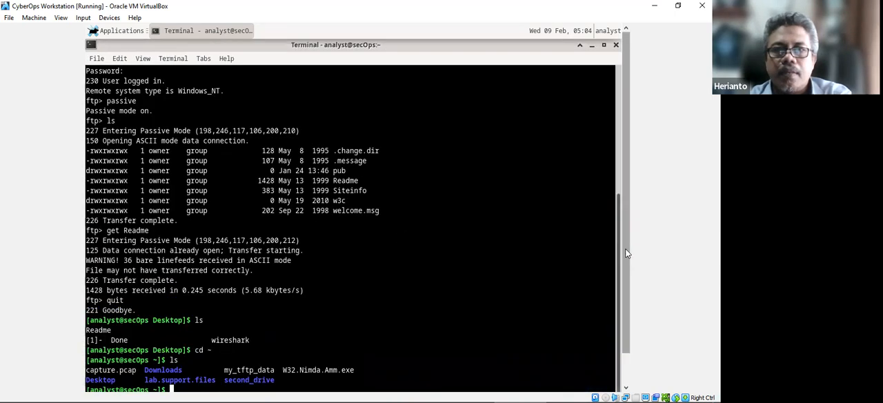
drag(626, 250, 632, 338)
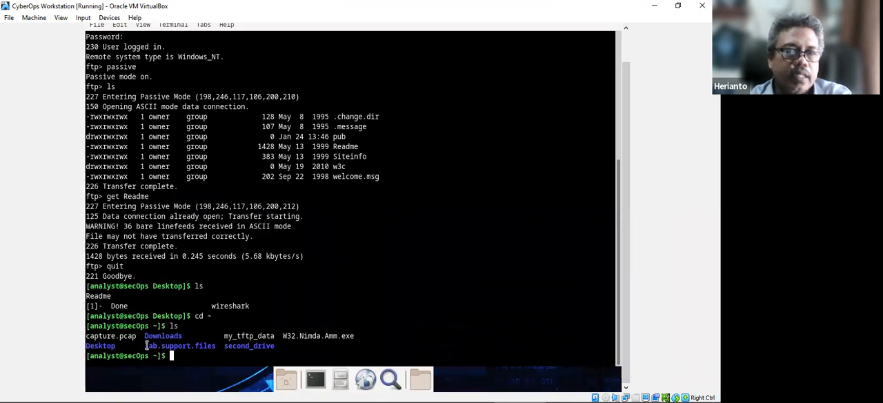
text(sudo )
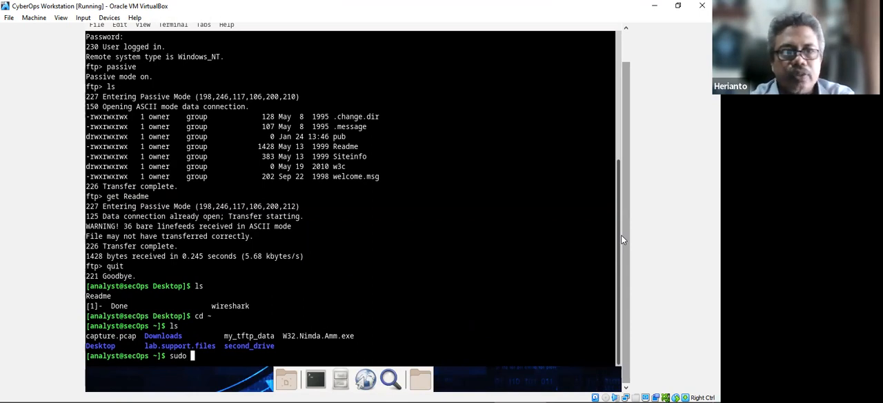
text(lab)
key(Tab)
key(Tab)
key(Tab)
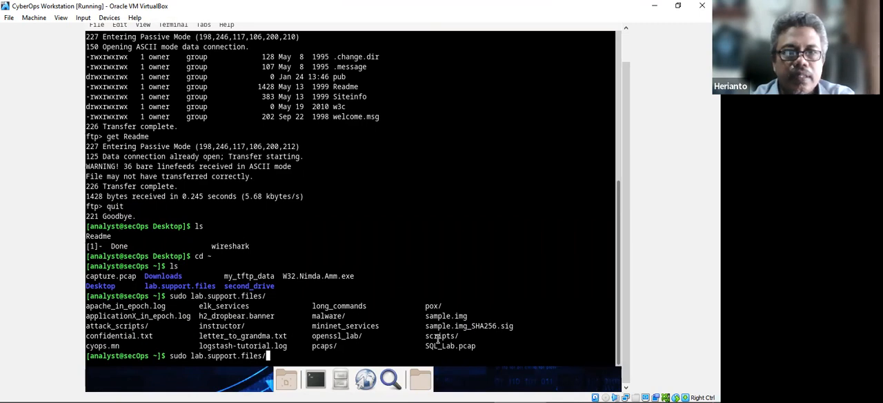
Complete the command as sudo lab.support.files/scripts/cyberops_topo.py without running it, and highlight the script name.
text(scr)
key(Tab)
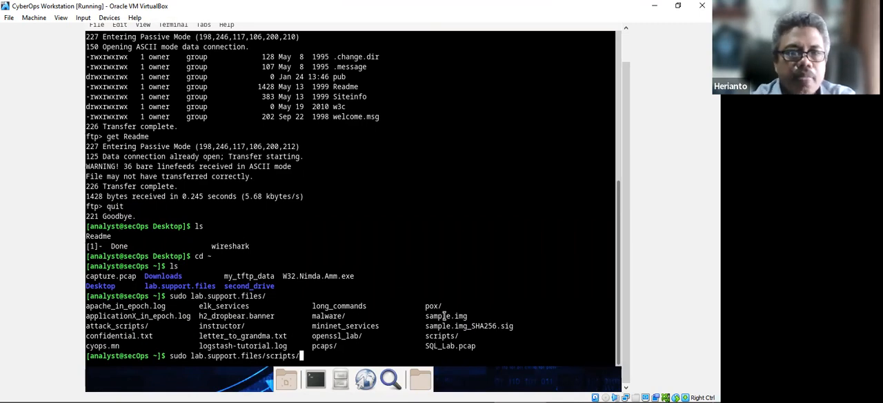
key(Tab)
key(Tab)
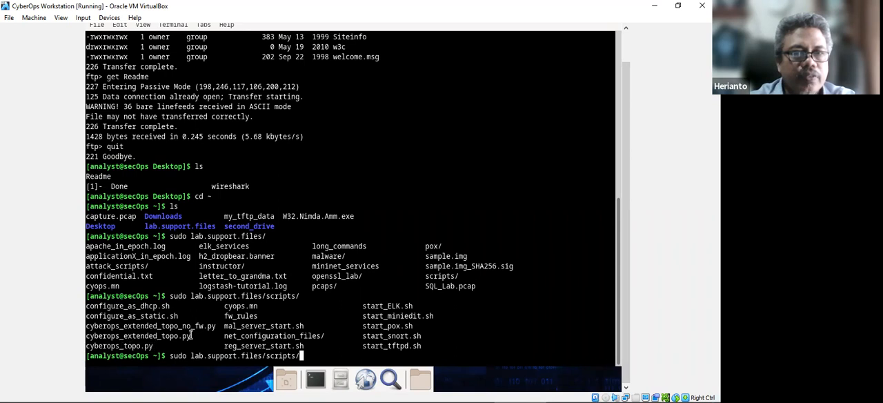
text(cybe)
key(Tab)
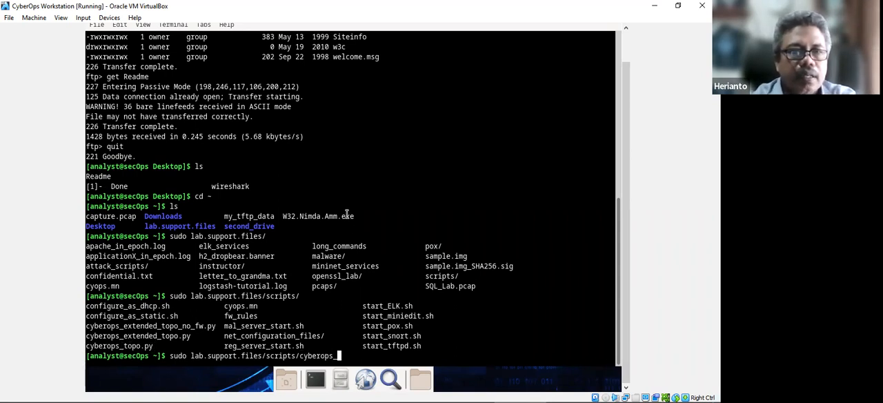
text(t)
key(Tab)
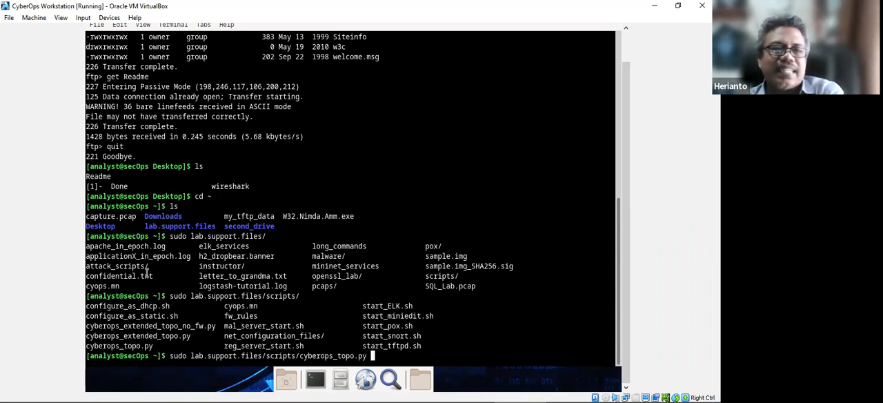
drag(298, 355, 365, 355)
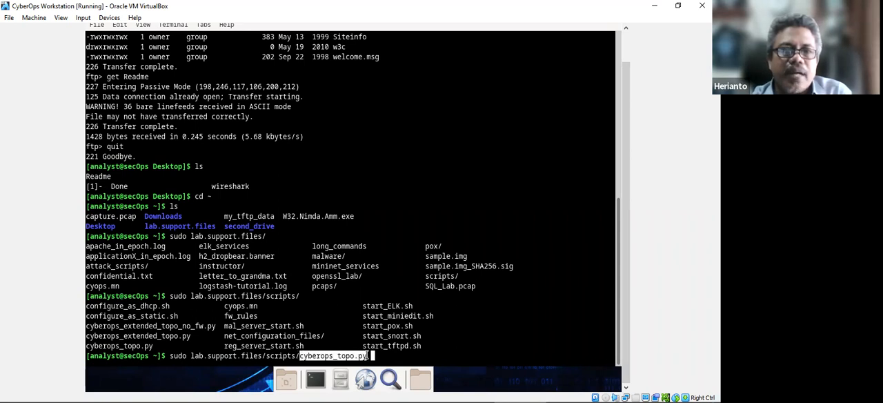
Switch to Word and examine the Mininet Topology - Part 2 (TFTP) diagram on the lab's first page.
click(250, 392)
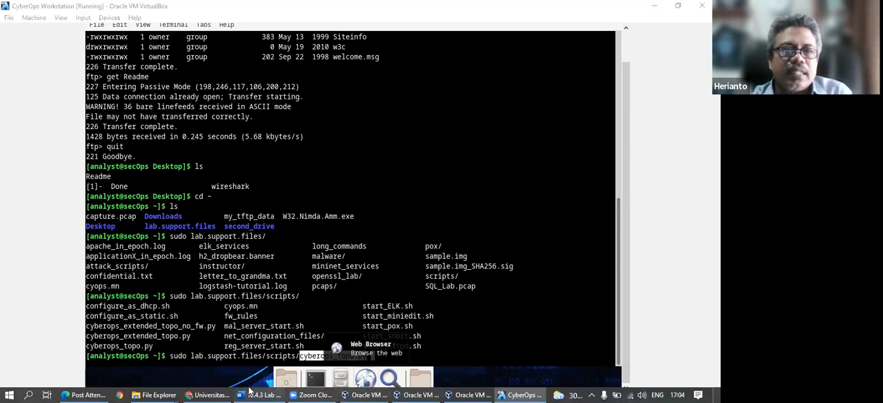
scroll(434, 221, up, 3)
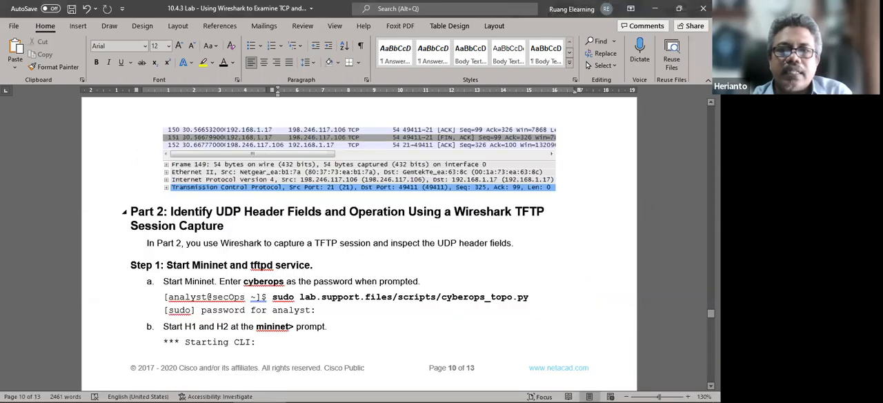
scroll(434, 221, up, 20)
scroll(433, 220, up, 15)
scroll(348, 217, up, 20)
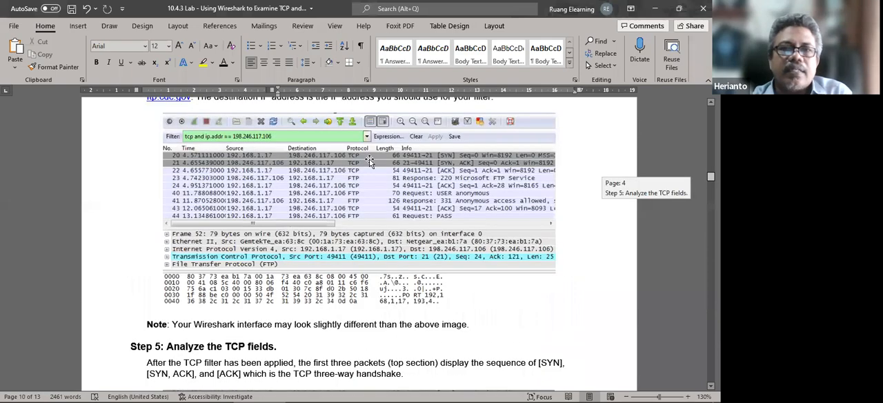
scroll(348, 217, up, 20)
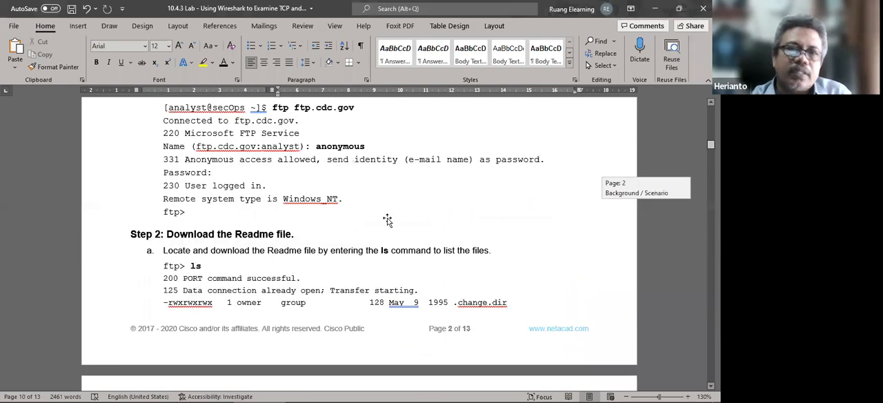
scroll(389, 213, down, 10)
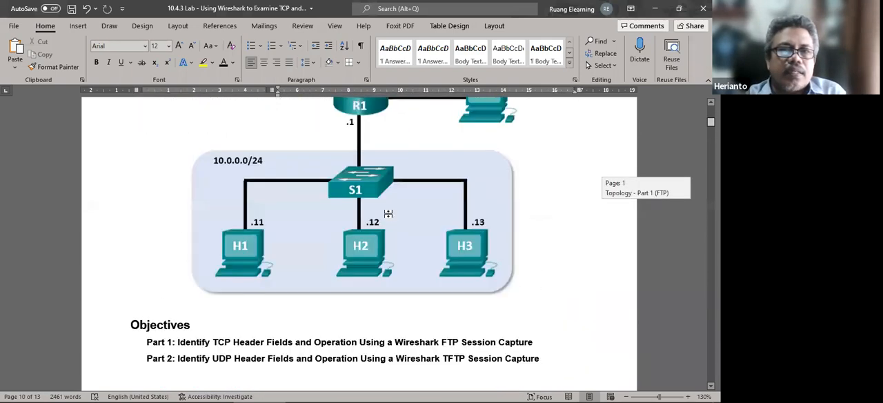
scroll(387, 208, up, 6)
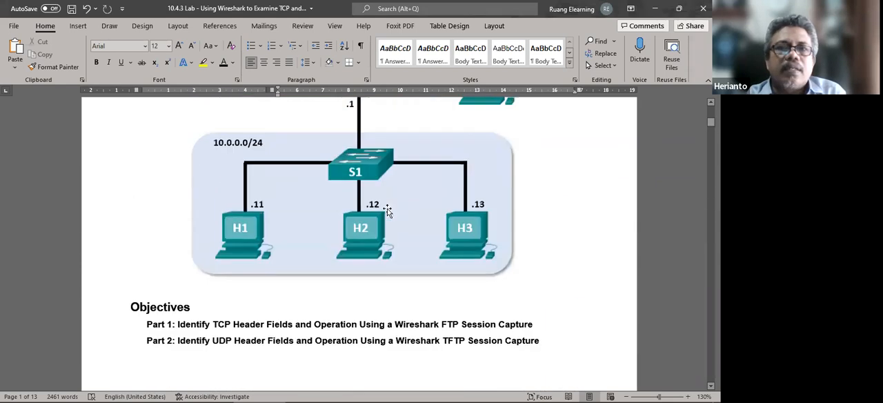
scroll(387, 209, up, 5)
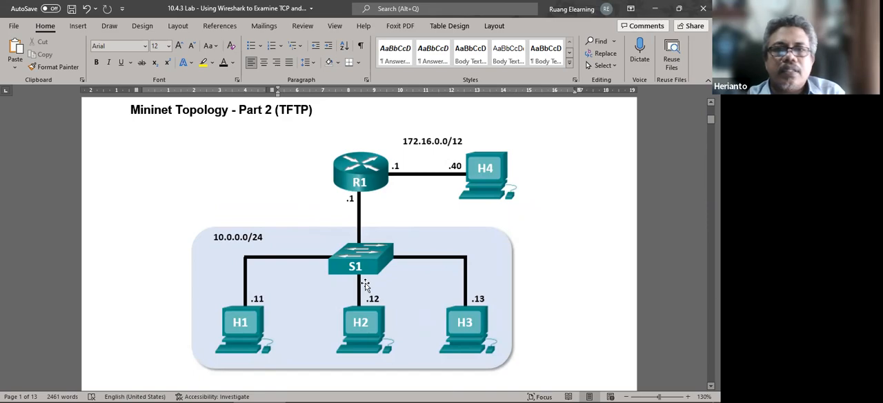
scroll(365, 286, down, 15)
scroll(308, 280, down, 20)
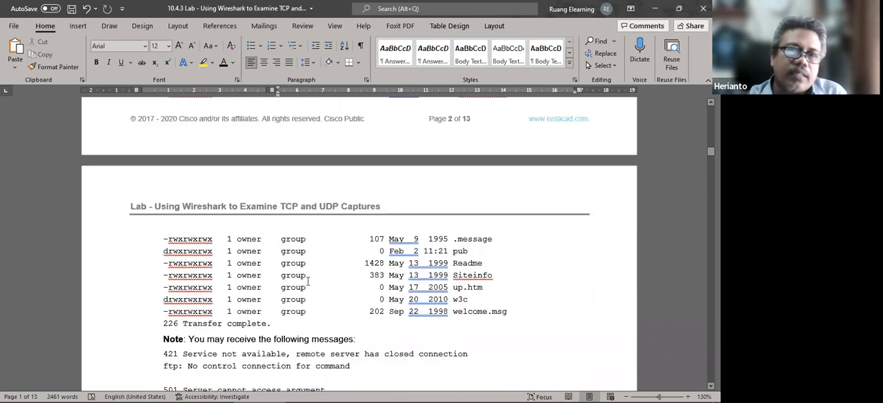
scroll(315, 278, down, 20)
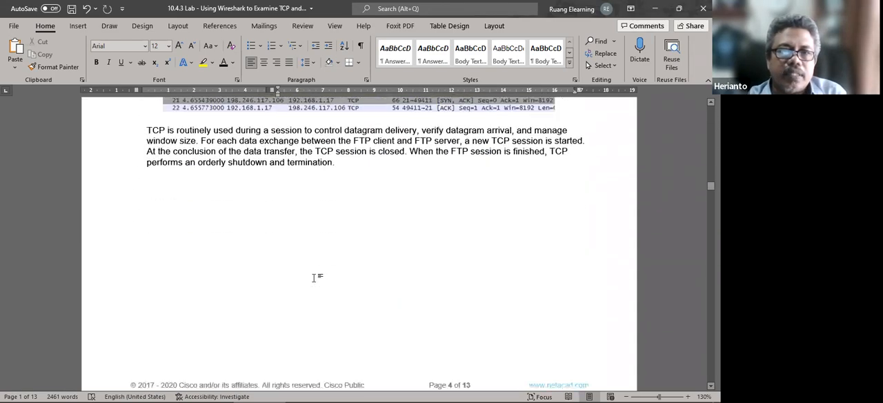
scroll(314, 276, down, 20)
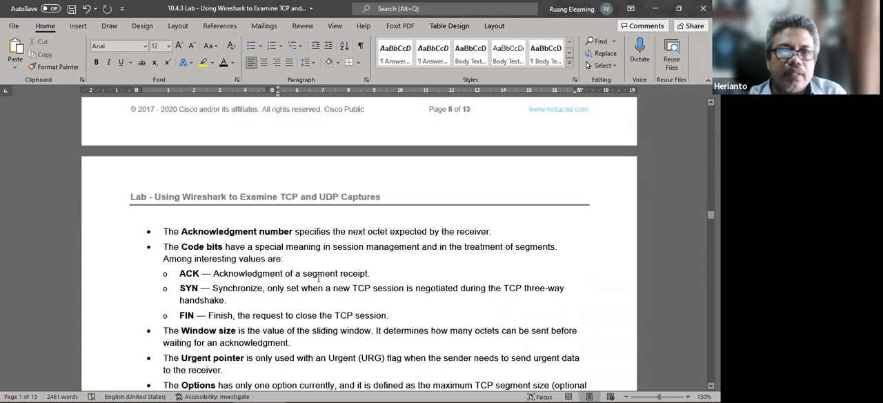
Switch to the CyberOps Workstation VM, run the prepared cyberops_topo.py command with the sudo password, and review the printed topology.
mouse_move(545, 385)
click(523, 393)
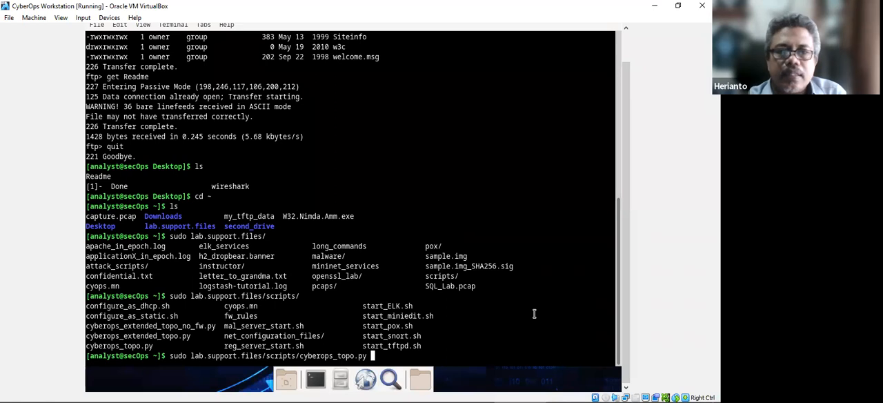
key(Return)
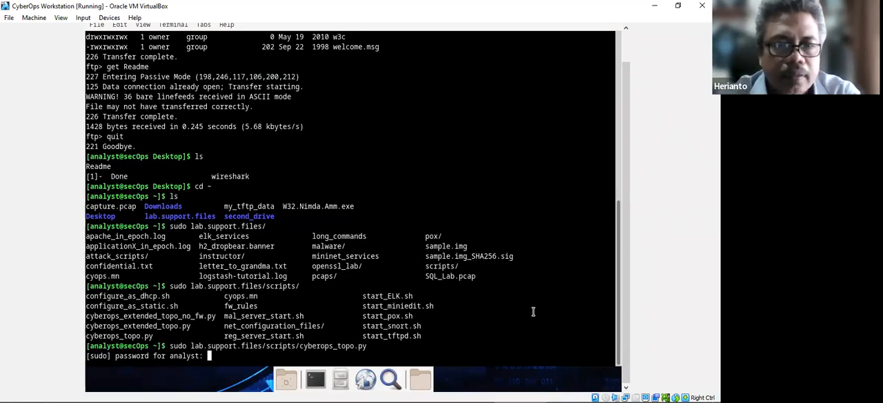
key(Return)
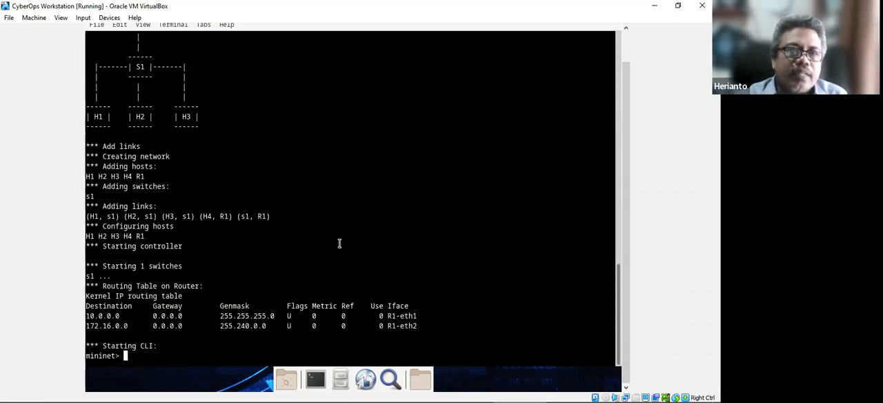
scroll(345, 242, up, 3)
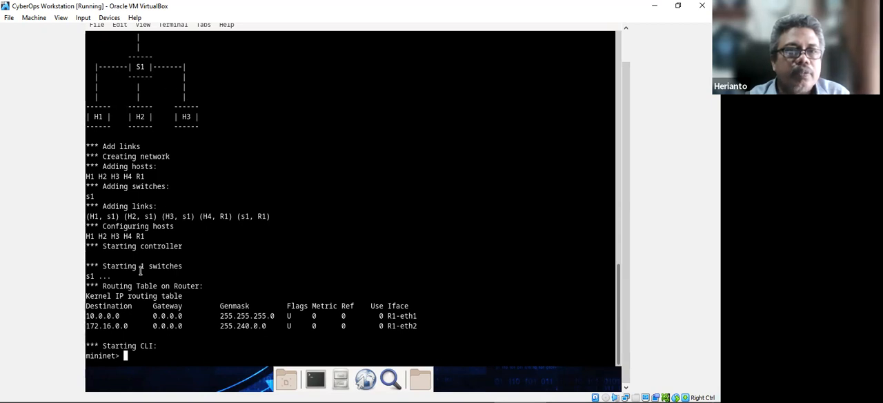
scroll(220, 232, up, 3)
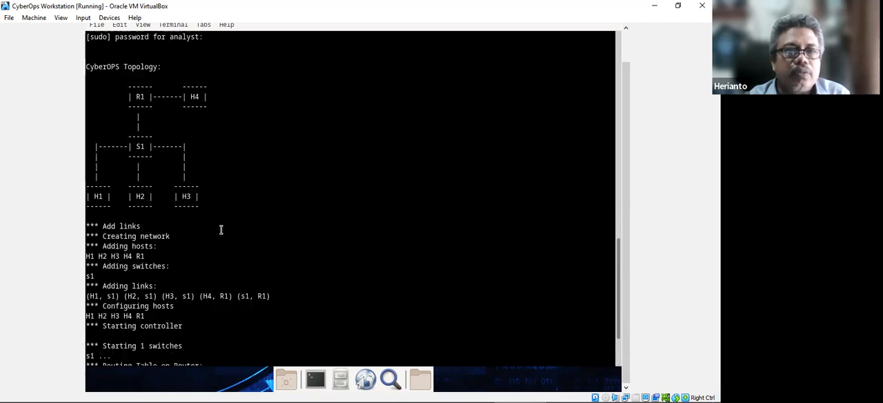
Examine the router's routing table in the Mininet output, highlighting the 172.16.0.0 destination.
scroll(221, 230, up, 3)
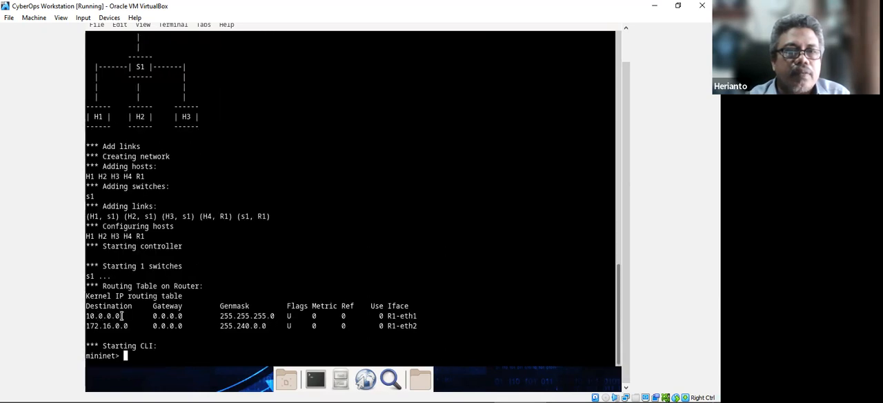
mouse_move(85, 316)
mouse_down()
mouse_move(122, 317)
mouse_move(80, 330)
mouse_up()
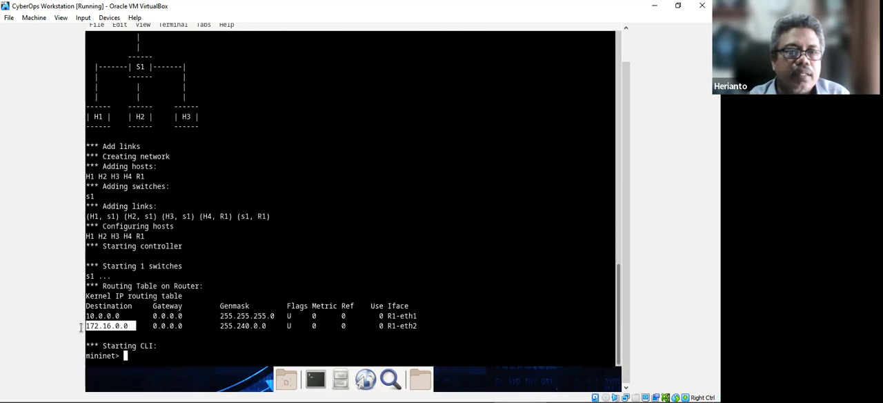
click(318, 214)
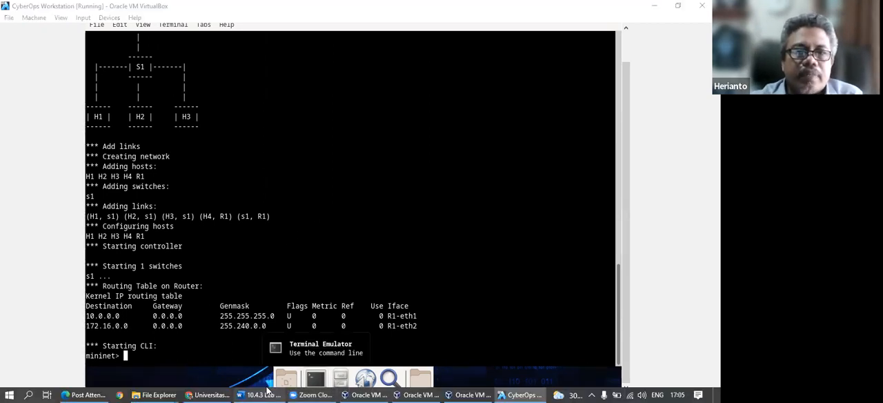
Switch to the lab document in Word and read Part 2, Step 1 on starting H1 and H2 and the tftpd server.
click(260, 395)
scroll(190, 301, down, 5)
scroll(190, 302, down, 20)
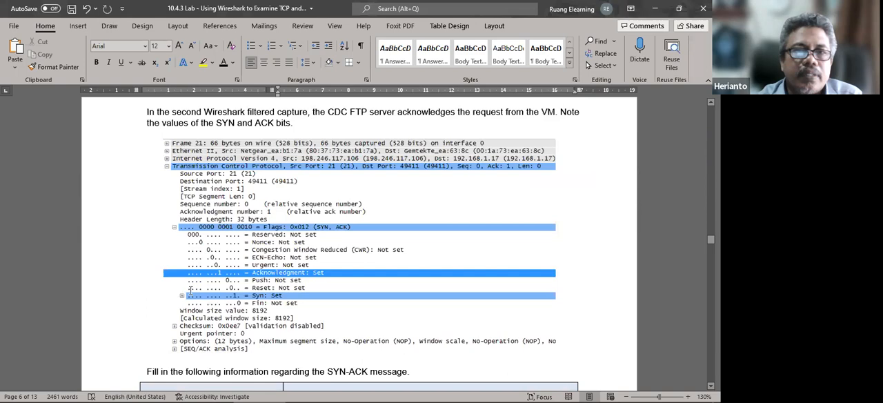
scroll(200, 293, down, 12)
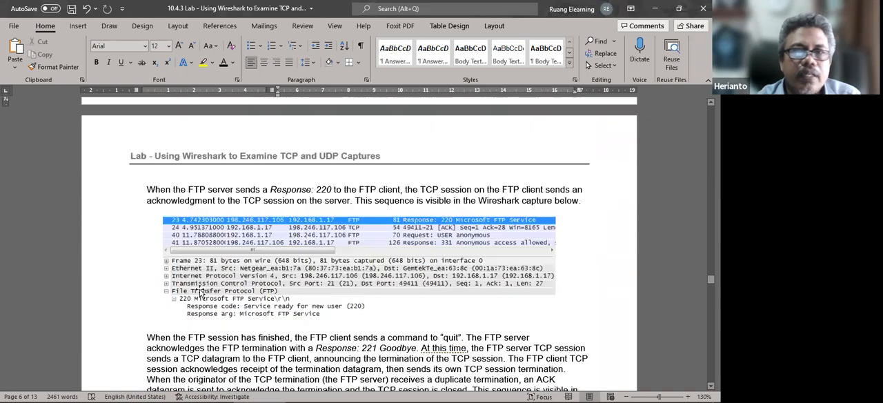
scroll(201, 289, down, 2)
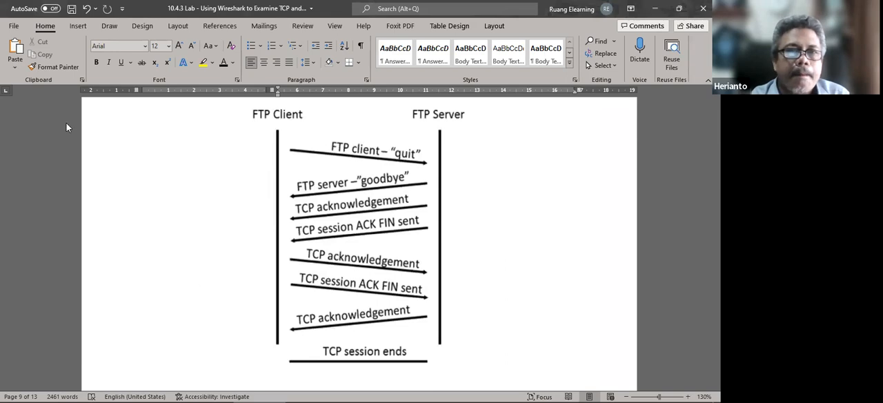
scroll(230, 267, down, 8)
scroll(230, 267, down, 5)
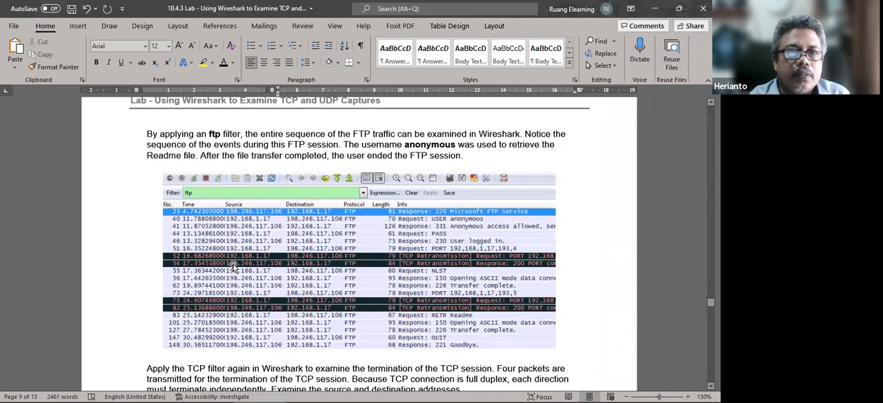
scroll(253, 295, down, 10)
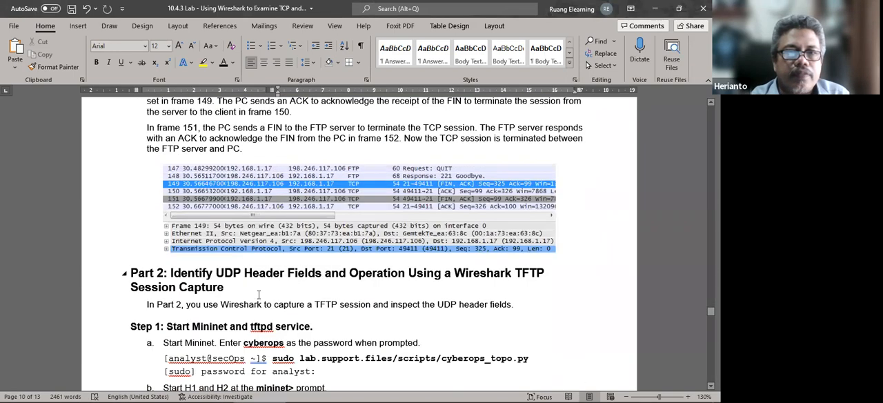
scroll(258, 294, down, 4)
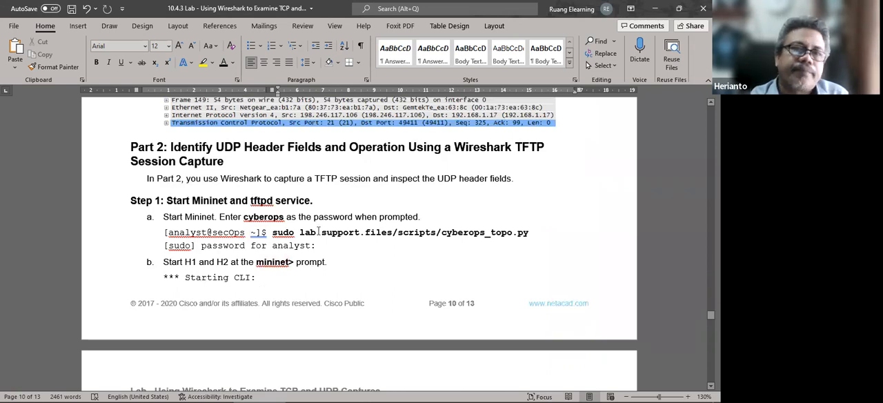
scroll(318, 232, down, 5)
scroll(318, 235, down, 1)
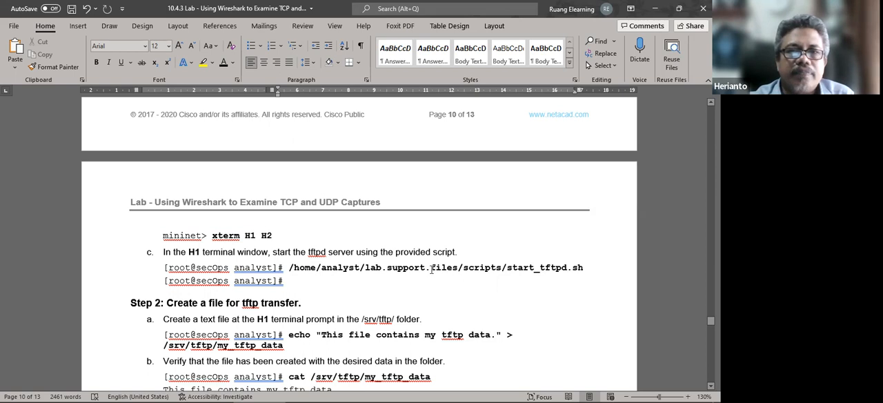
Switch to the CyberOps Workstation VM, run xterm H1 at the mininet prompt, and bring the Node: H1 window to the front.
click(517, 394)
text(xterm H)
text(1)
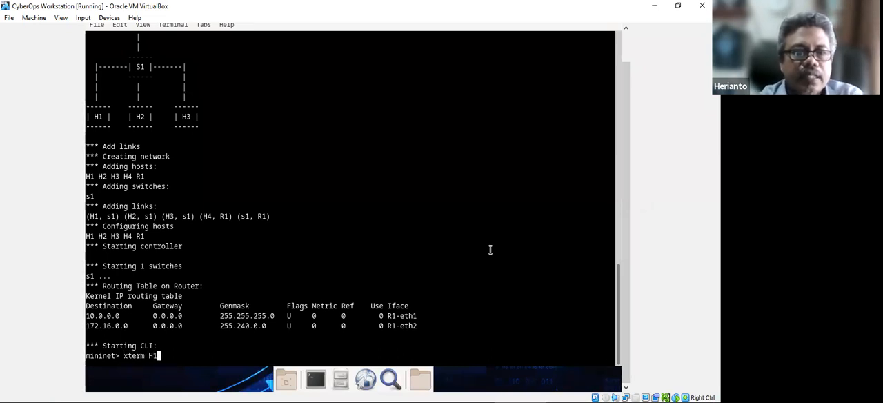
key(Return)
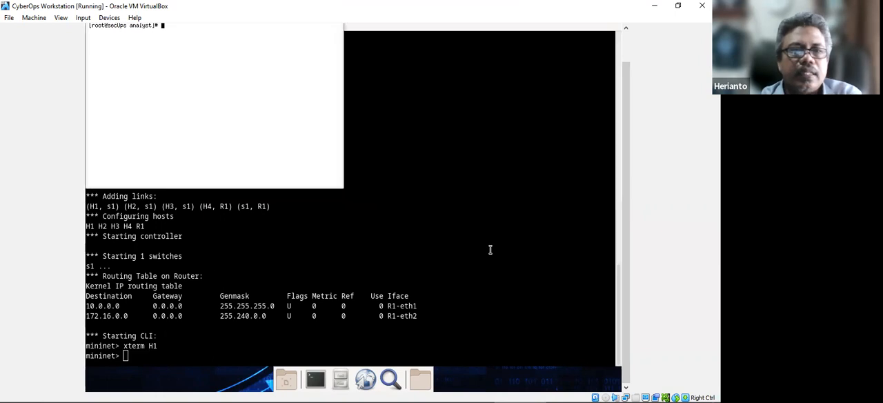
click(520, 103)
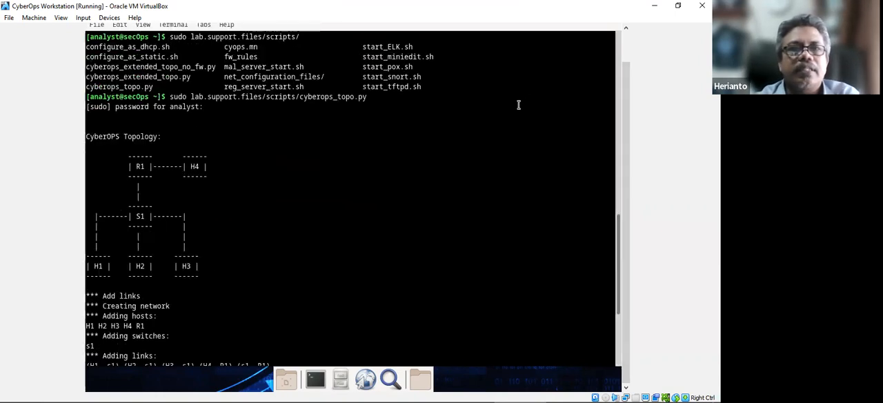
drag(626, 154, 625, 118)
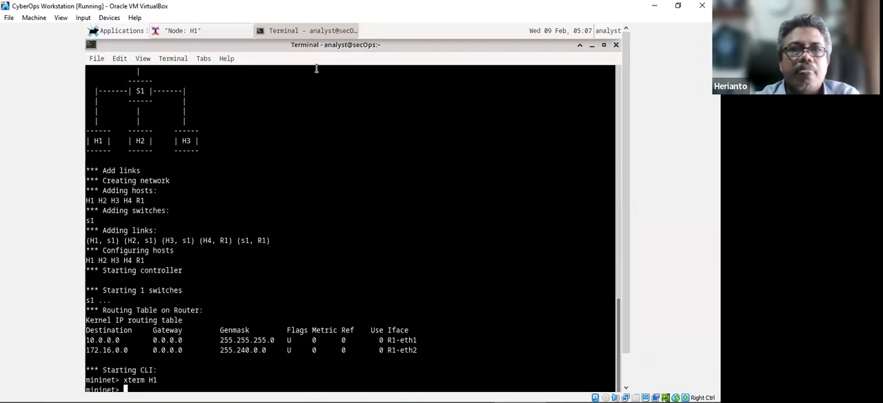
click(204, 32)
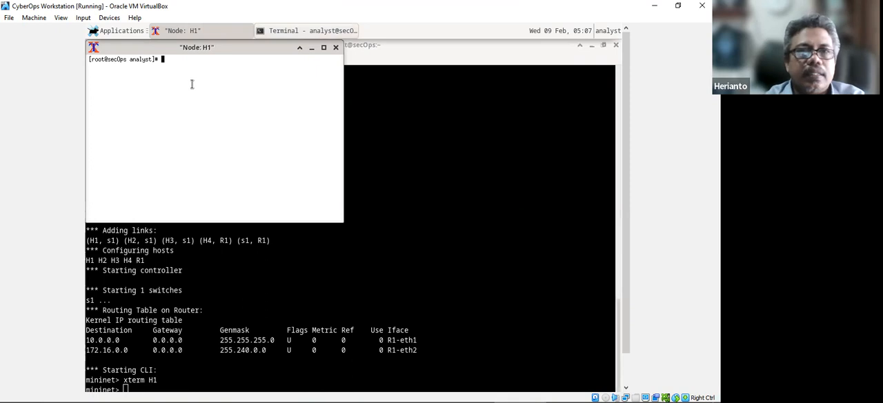
List the files in the current analyst directory with ls in the Node: H1 terminal.
text(sudo)
key(BackSpace)
key(BackSpace)
key(BackSpace)
key(BackSpace)
text(ls)
key(Return)
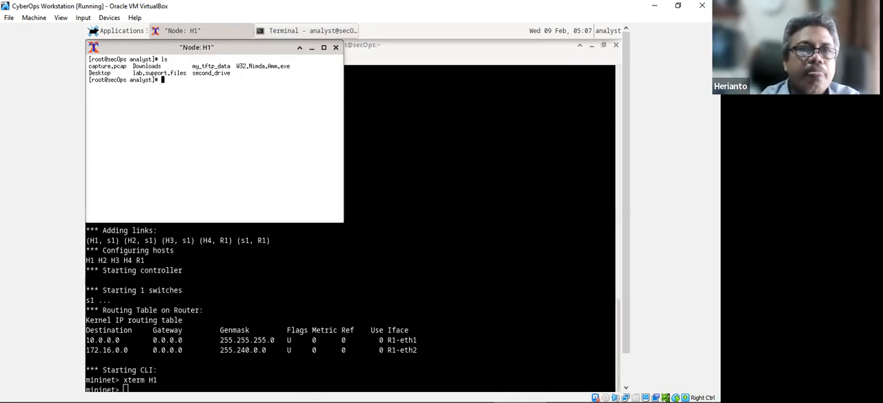
Start the command sudo lab.support.files/scripts/ in the H1 terminal and list the possible script completions.
text(sudo la)
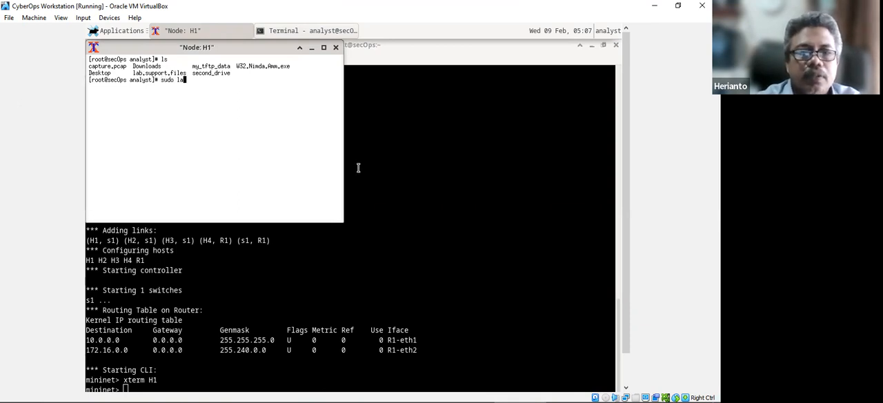
text(b.support.files/scripts/)
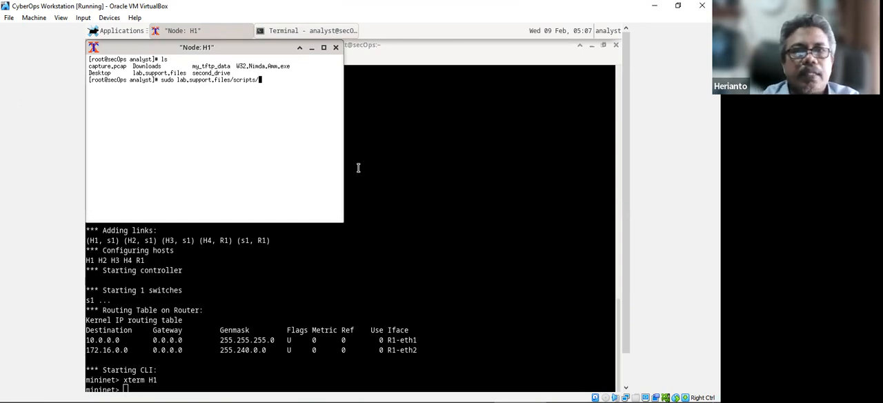
key(Tab)
key(Tab)
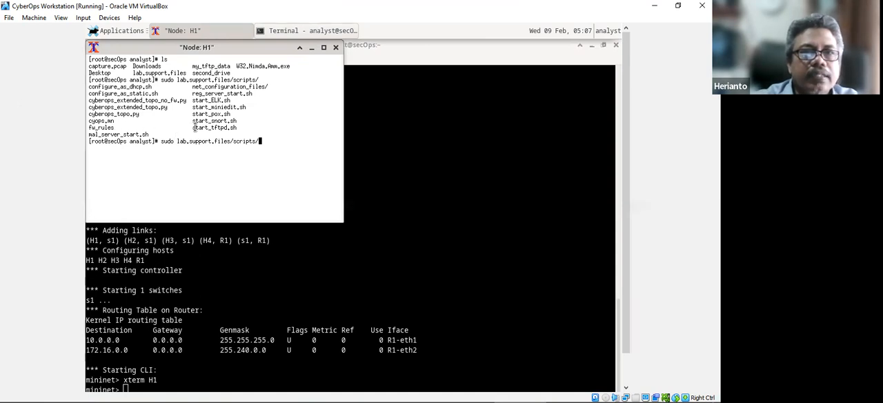
Complete the command as sudo lab.support.files/scripts/start_tftpd.sh and run it to start the tftpd server on H1.
text(s)
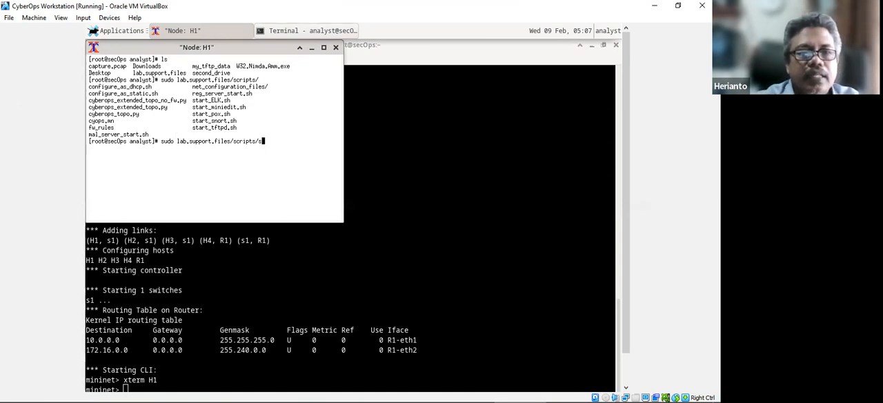
text(tart_tf)
key(Tab)
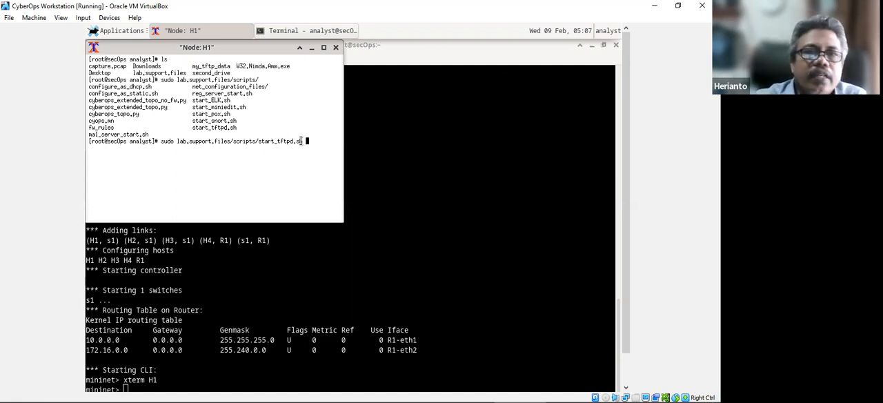
key(Return)
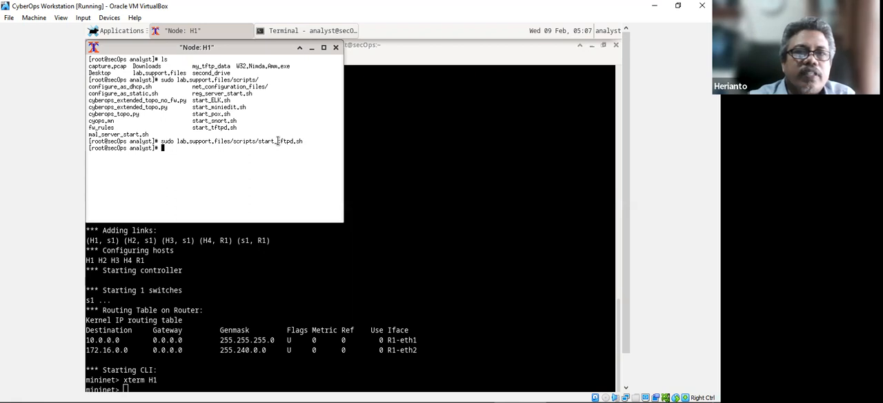
Switch to Word and read Step 2 of the lab, on creating the my_tftp_data file for the TFTP transfer.
click(464, 318)
mouse_move(312, 397)
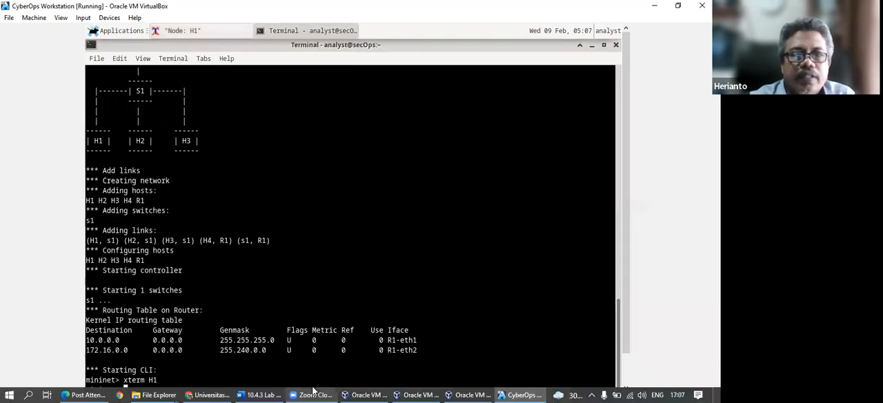
click(257, 393)
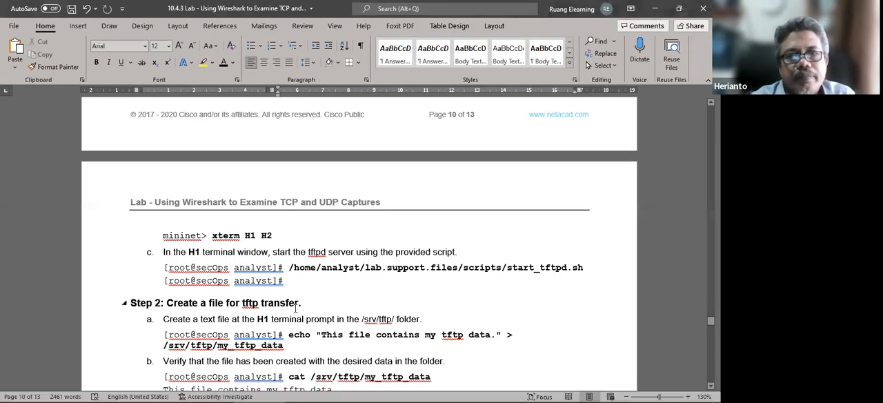
scroll(296, 309, down, 2)
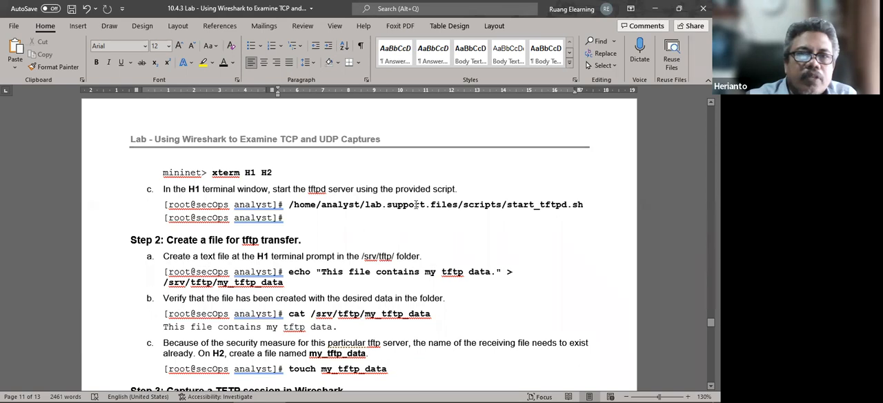
scroll(265, 263, down, 1)
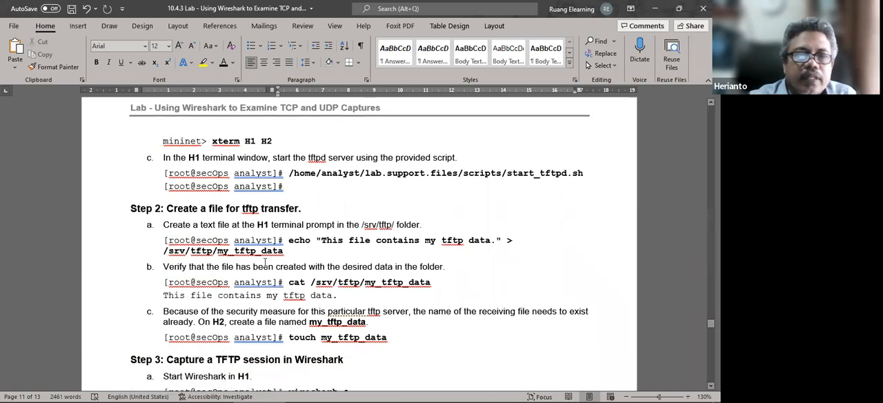
scroll(265, 263, down, 1)
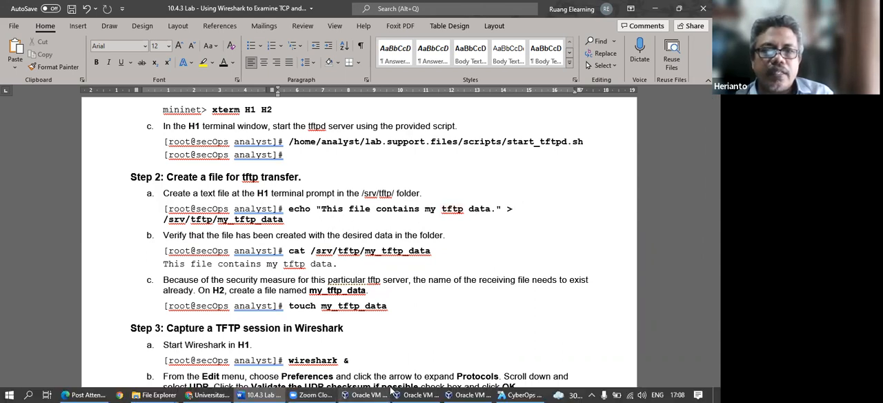
mouse_move(517, 391)
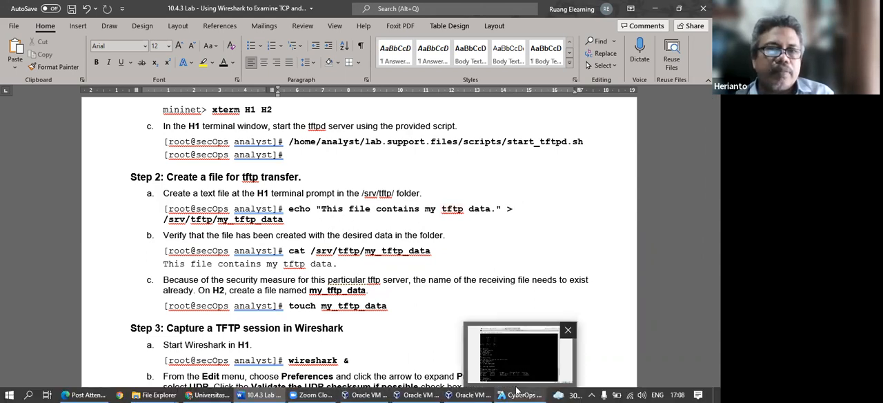
Return to the Node: H1 terminal in the VM and start the command echo "This is.
click(517, 391)
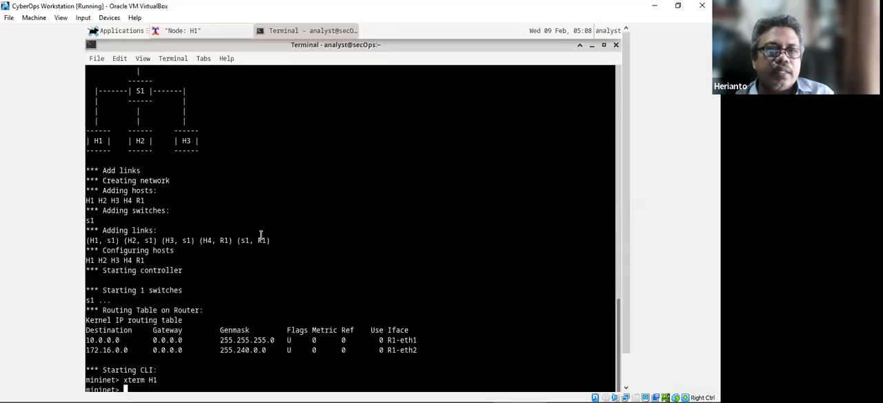
click(182, 30)
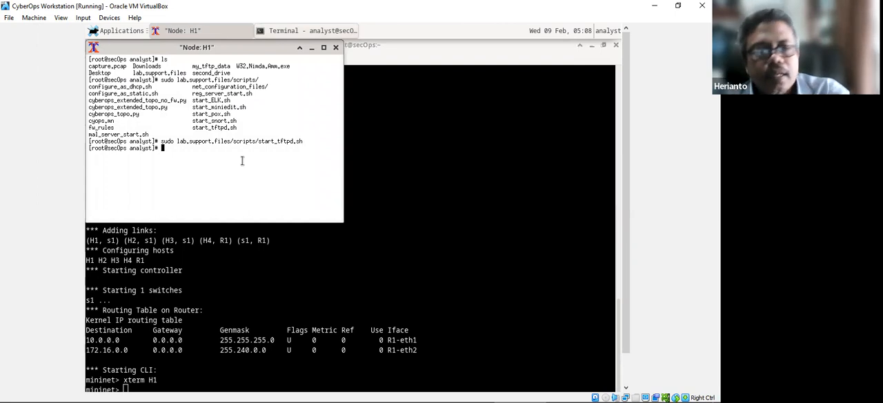
text(echo)
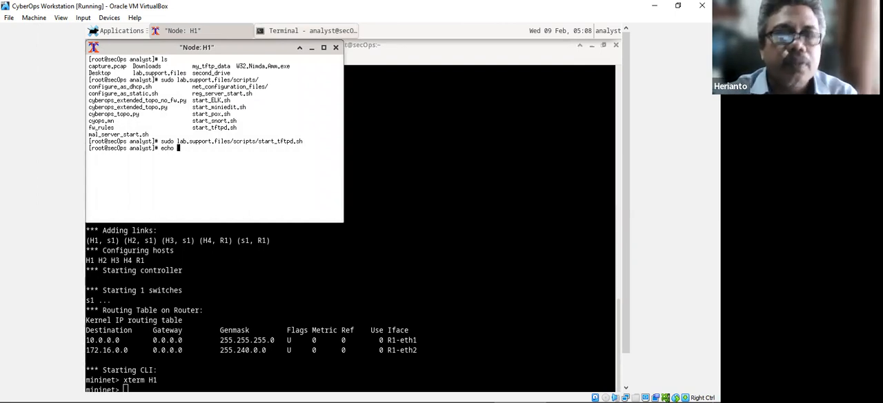
text( "This is)
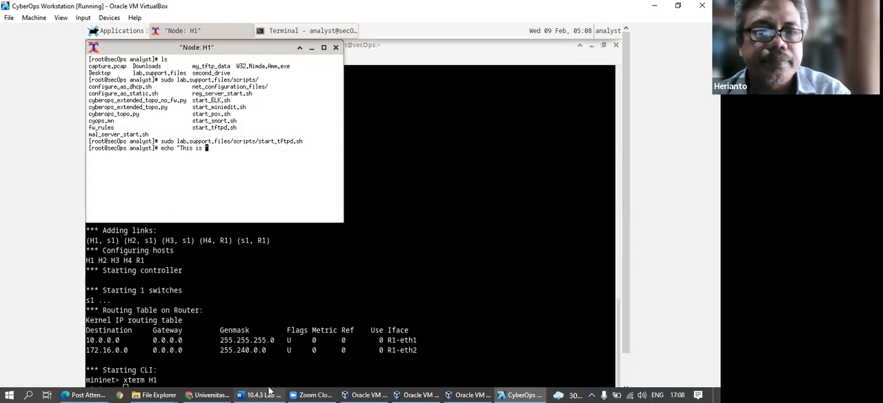
Check the echo command's wording in the Word lab and change the H1 command to echo "This file contains my.
click(269, 391)
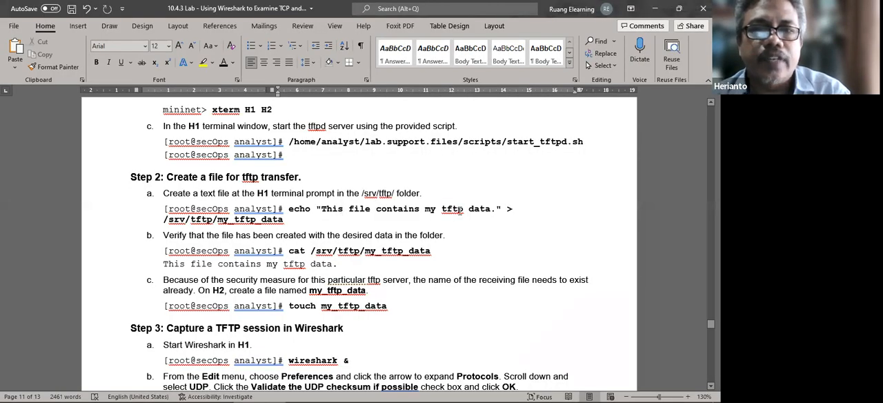
click(522, 395)
key(BackSpace)
key(BackSpace)
key(BackSpace)
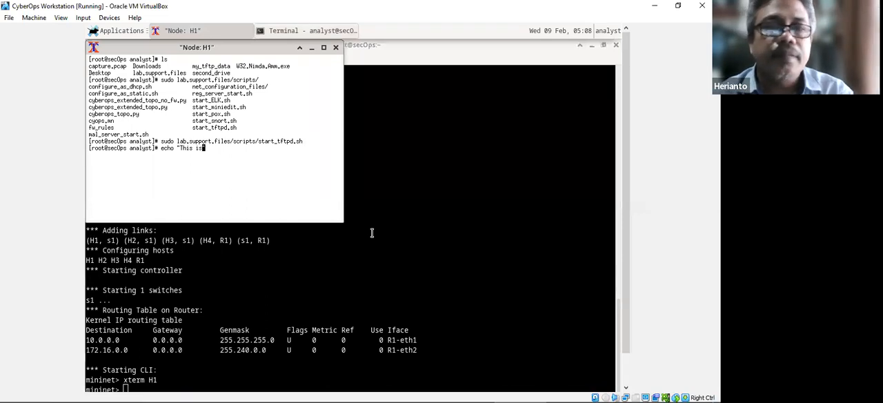
text(file c)
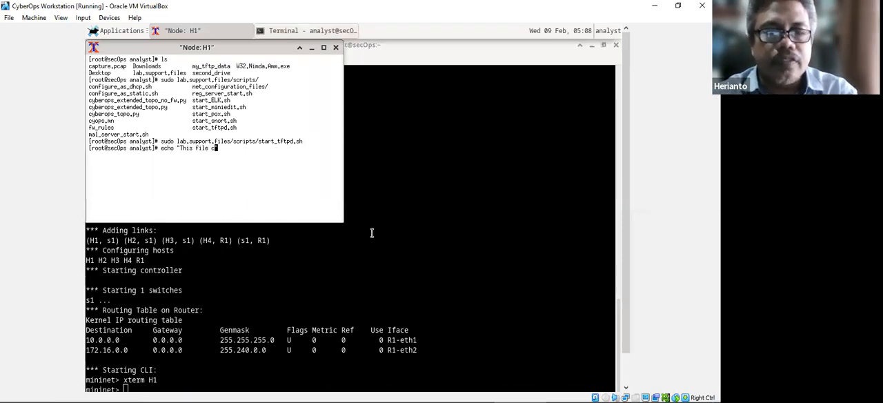
text(pntaoin)
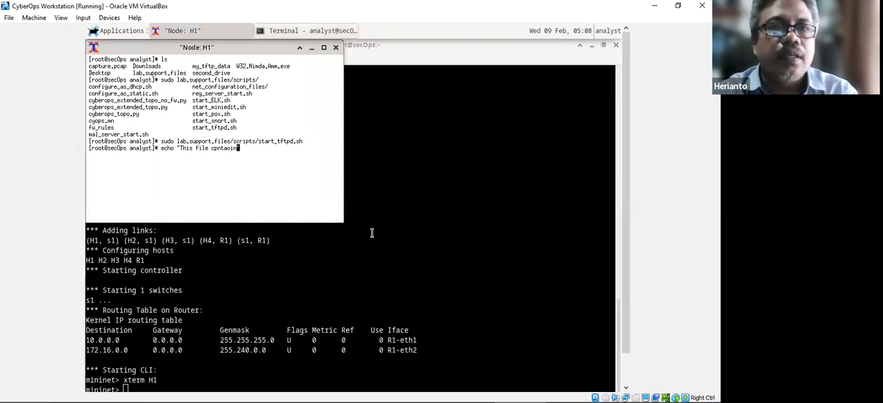
key(BackSpace)
key(BackSpace)
key(BackSpace)
key(BackSpace)
key(BackSpace)
key(BackSpace)
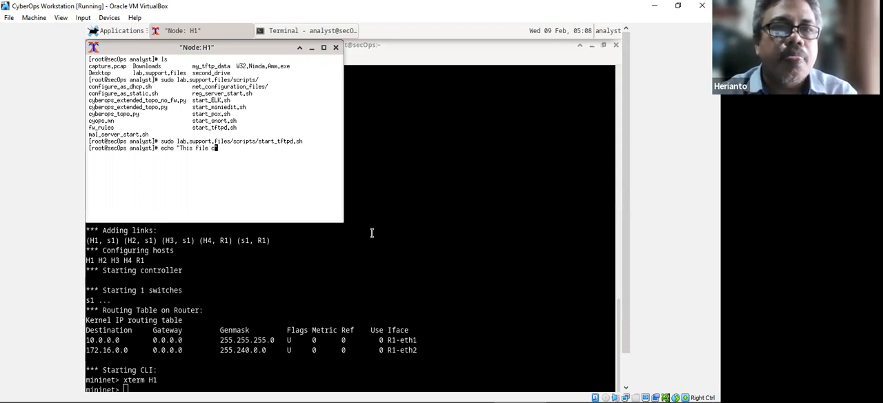
text(ontain)
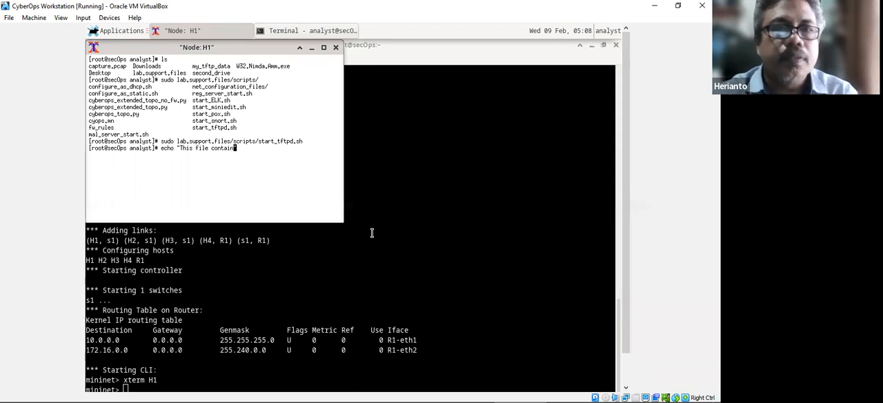
text(s my )
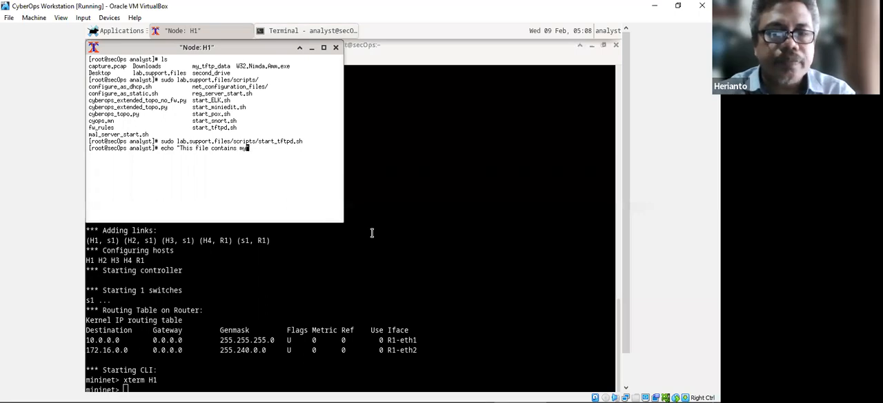
text(tfp)
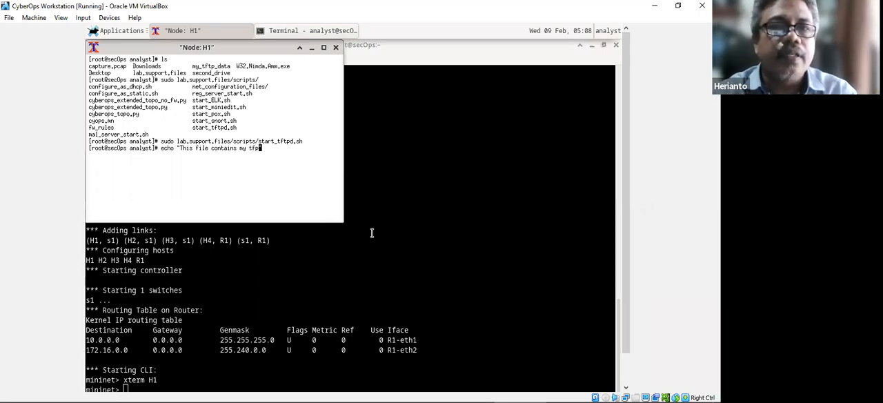
Complete the echo text with tftp data, close the quotation and add the > output redirection.
key(BackSpace)
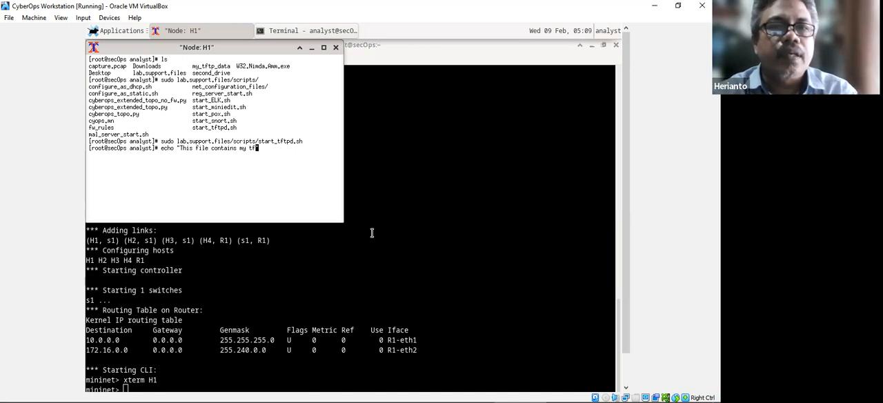
text(tp)
key(BackSpace)
key(BackSpace)
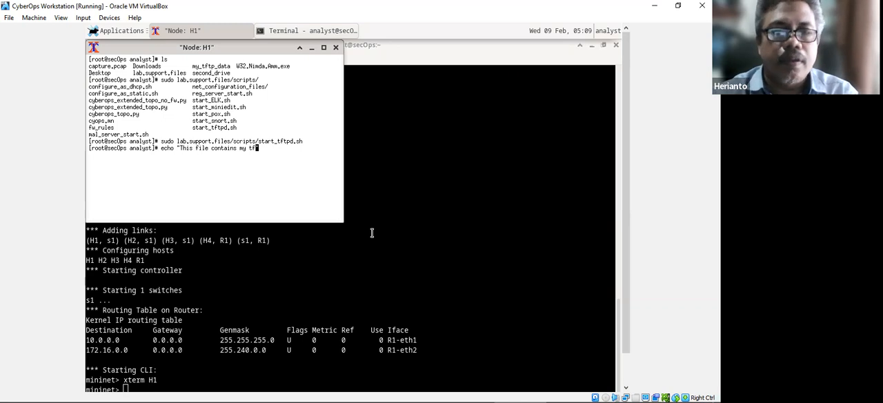
text(tp)
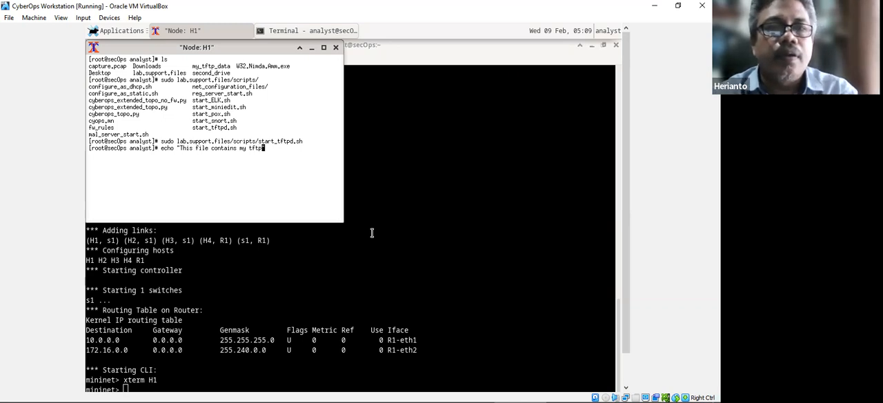
text( data" >)
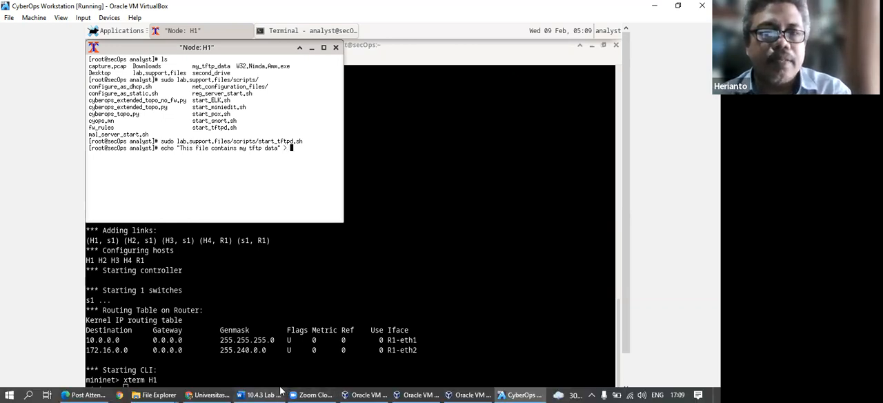
Check the target path in the Word lab, add /srv/ to the H1 command and list its possible completions.
click(248, 395)
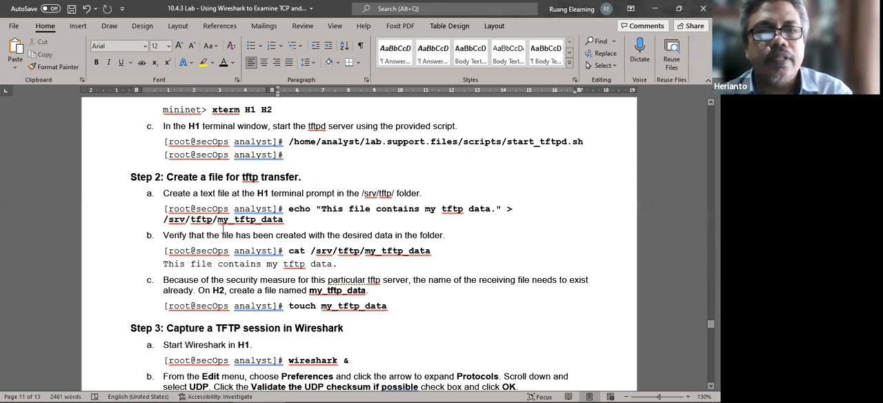
click(522, 395)
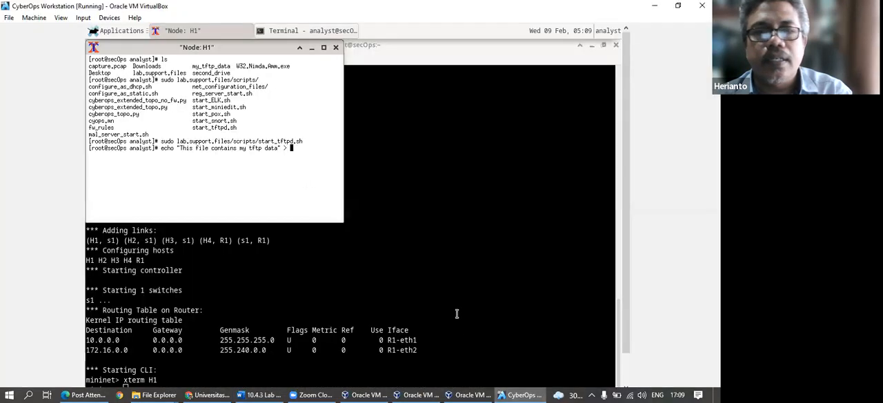
text(srv/)
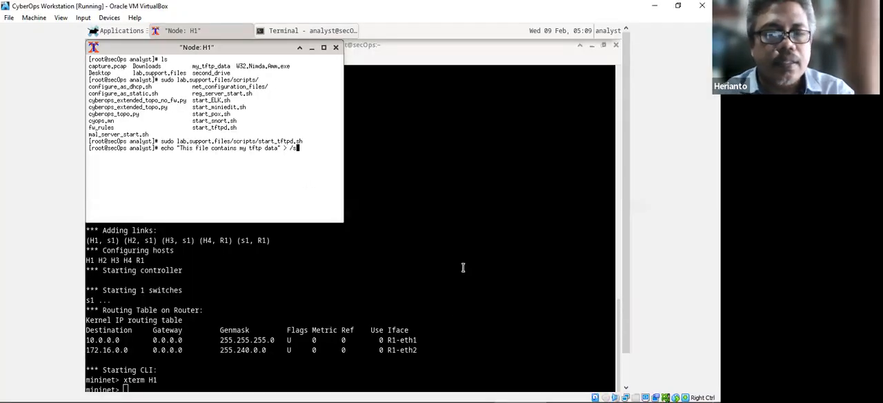
key(Tab)
key(Tab)
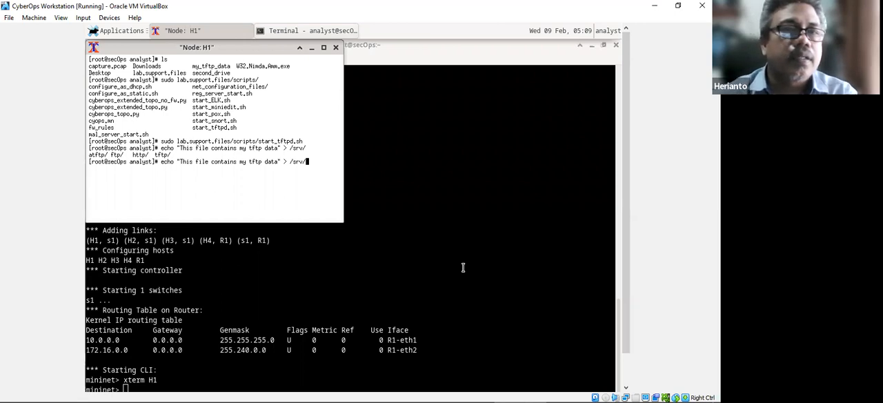
Extend the path to /srv/tftp/, list its files, and run the echo command with my_tfptp_data as output file.
text(tftp/)
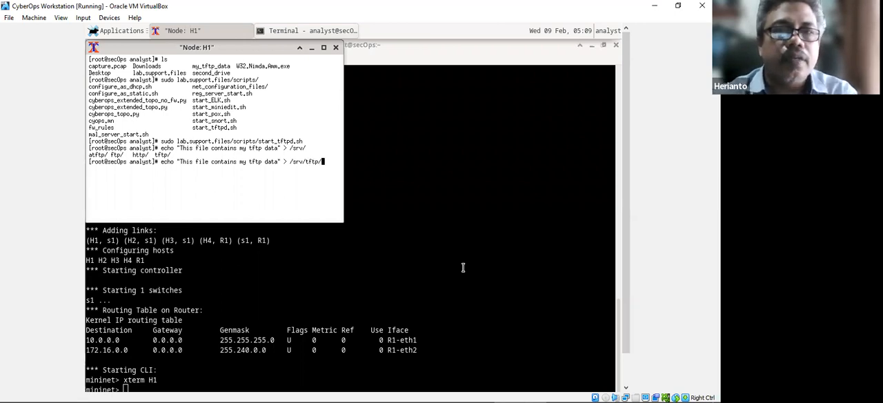
key(Tab)
key(Tab)
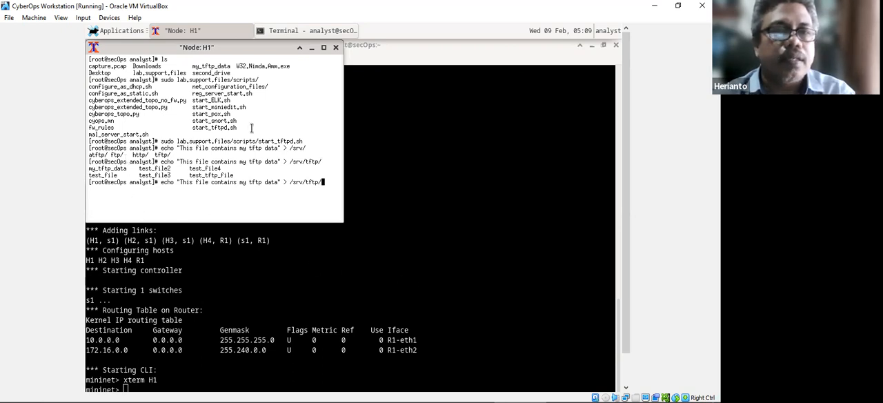
text(my_)
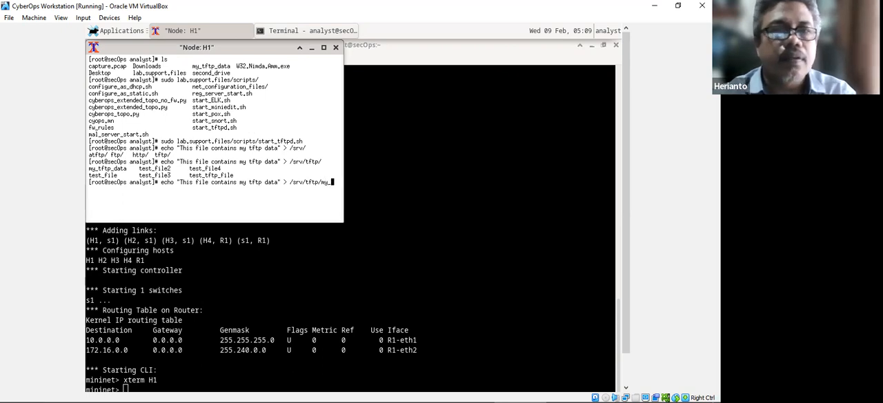
text(tfp)
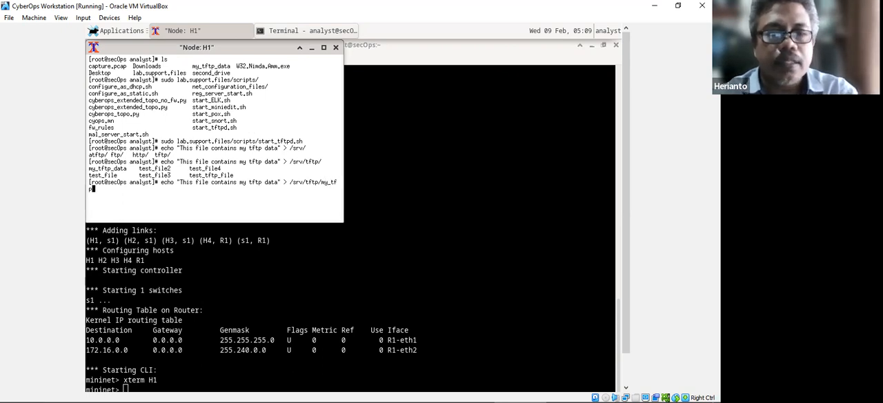
text(tp_data)
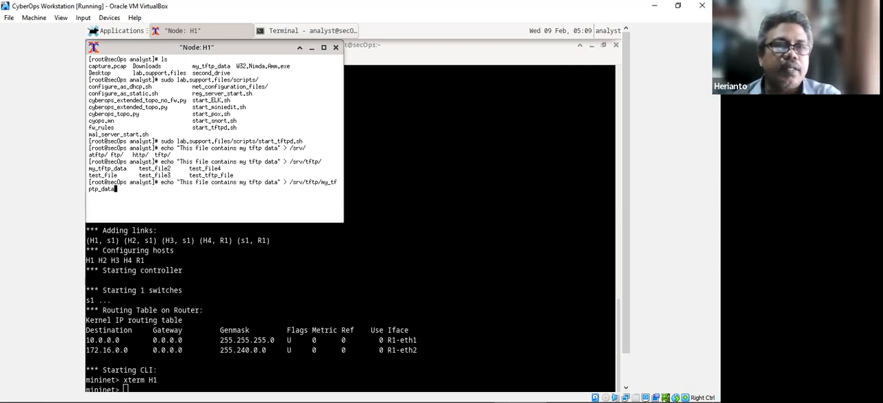
key(Return)
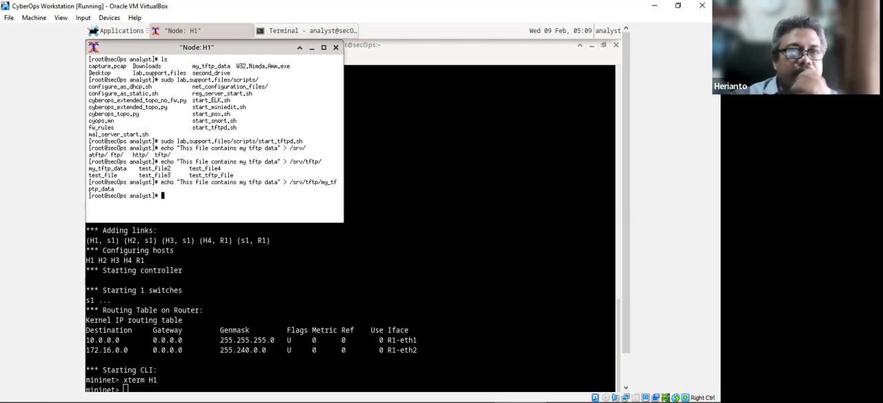
Rework the previous command into more /srv/tftp/my_tfptp_data and run it to display the file's contents.
key(Up)
key(Left)
key(Left)
key(Left)
key(Left)
key(Left)
key(Left)
key(Left)
key(Left)
key(Left)
key(Left)
key(Left)
key(Left)
key(Left)
key(Left)
key(Left)
key(Left)
key(Left)
key(Left)
key(Left)
key(Left)
key(Left)
key(Left)
key(BackSpace)
key(BackSpace)
key(BackSpace)
key(BackSpace)
key(BackSpace)
key(BackSpace)
key(BackSpace)
key(BackSpace)
key(BackSpace)
key(BackSpace)
key(BackSpace)
key(BackSpace)
key(BackSpace)
key(BackSpace)
key(BackSpace)
key(BackSpace)
key(BackSpace)
key(BackSpace)
key(BackSpace)
key(BackSpace)
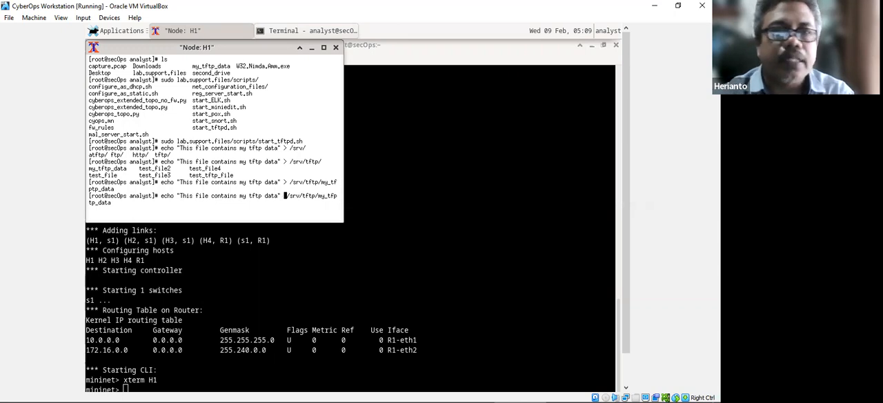
key(BackSpace)
key(BackSpace)
key(BackSpace)
key(BackSpace)
key(BackSpace)
key(BackSpace)
key(BackSpace)
key(BackSpace)
key(BackSpace)
key(BackSpace)
key(BackSpace)
key(BackSpace)
key(BackSpace)
key(BackSpace)
key(BackSpace)
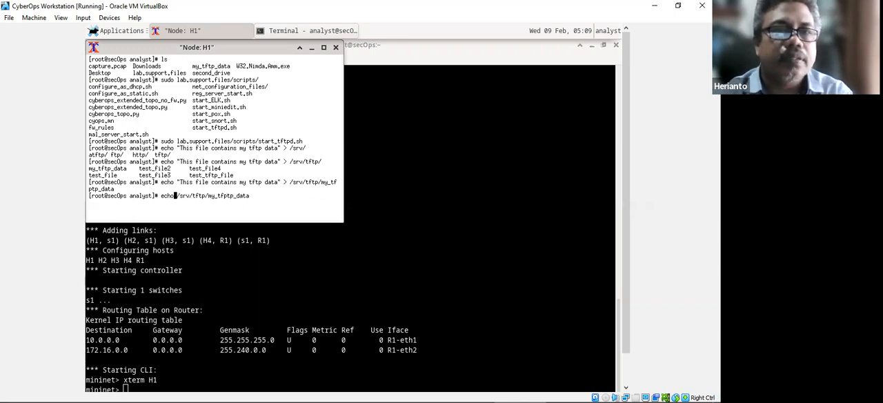
text(more)
key(Return)
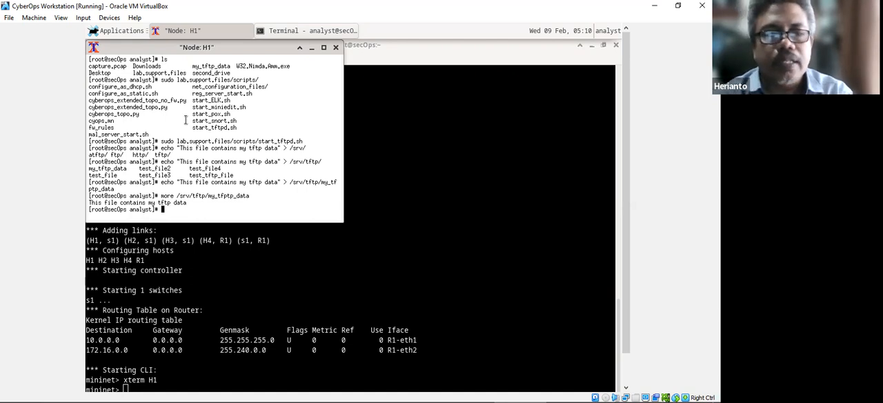
Rework the previous command into tail /srv/tftp/my_tfptp_data and run it to show the end of the file.
text(ta)
key(Up)
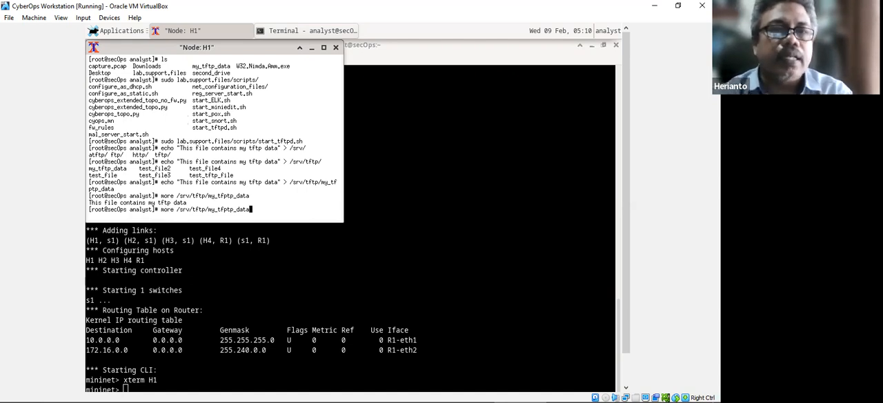
key(Left)
key(Left)
key(Left)
key(Left)
key(Left)
key(Left)
key(Left)
key(Left)
key(Left)
key(Left)
key(Left)
key(Left)
key(Left)
key(Left)
key(Left)
key(Left)
key(Left)
key(Left)
key(Left)
key(Left)
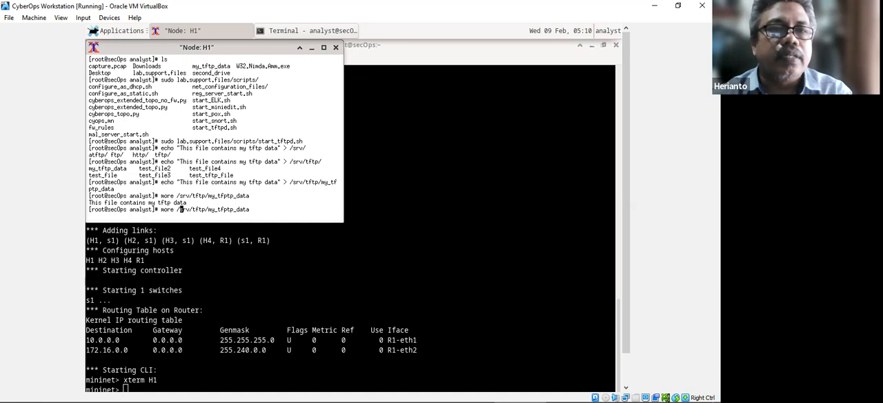
key(BackSpace)
key(BackSpace)
key(BackSpace)
key(BackSpace)
key(BackSpace)
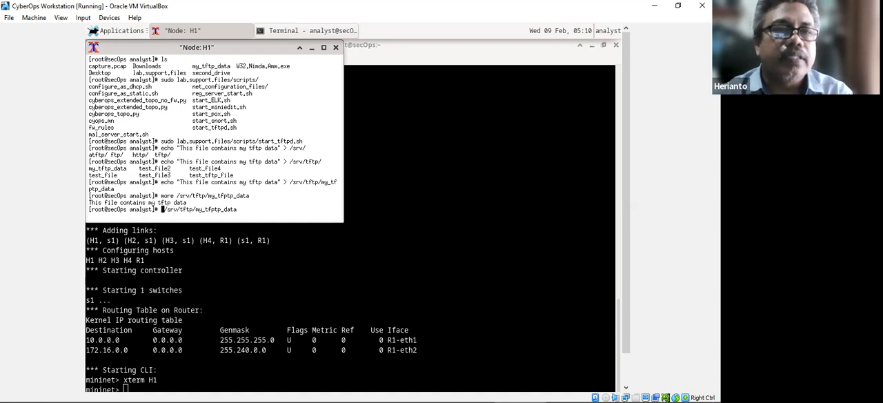
text(il)
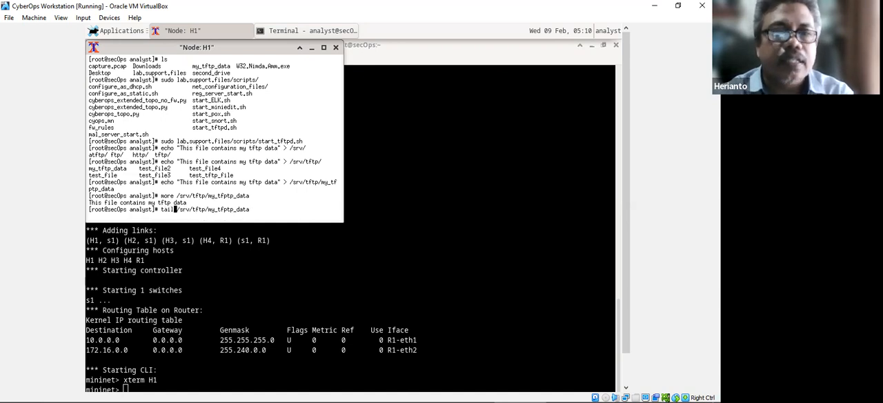
key(Return)
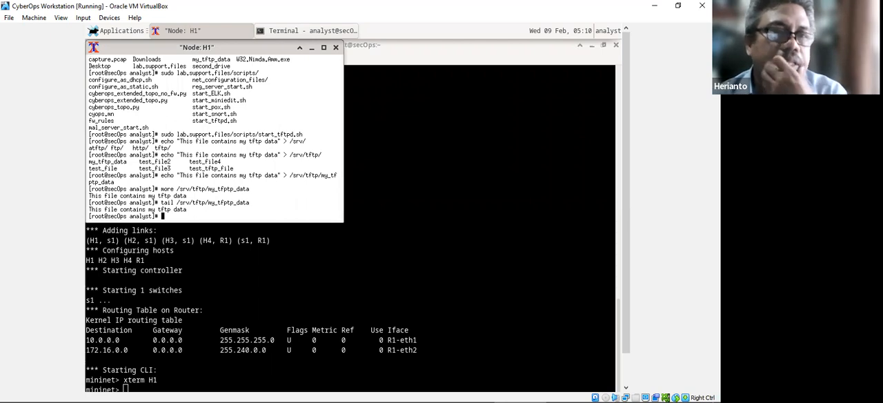
Bring the Mininet terminal forward and switch to Word to read the instructions on creating my_tftp_data on H2 and Step 3.
click(475, 262)
click(272, 391)
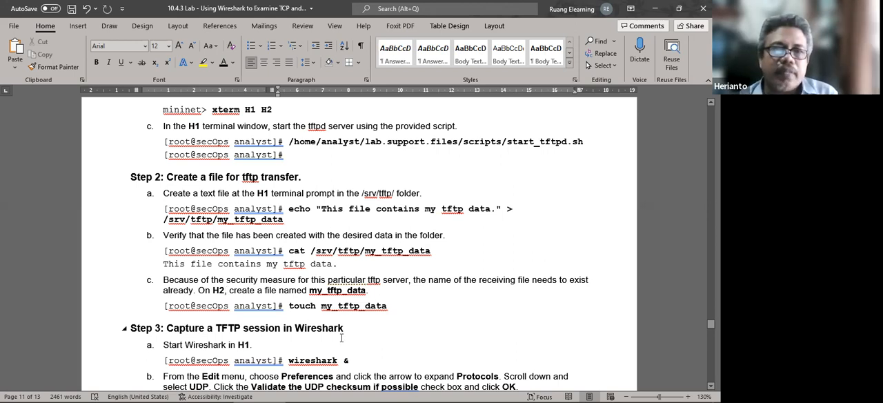
scroll(337, 276, down, 2)
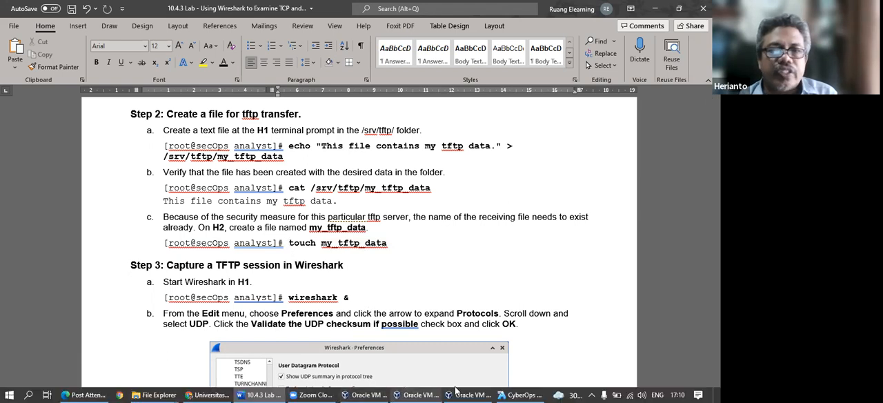
Switch to the CyberOps Workstation VM, run xterm H1 in Mininet, and enter shutdown -h now in the new H1 terminal.
click(526, 392)
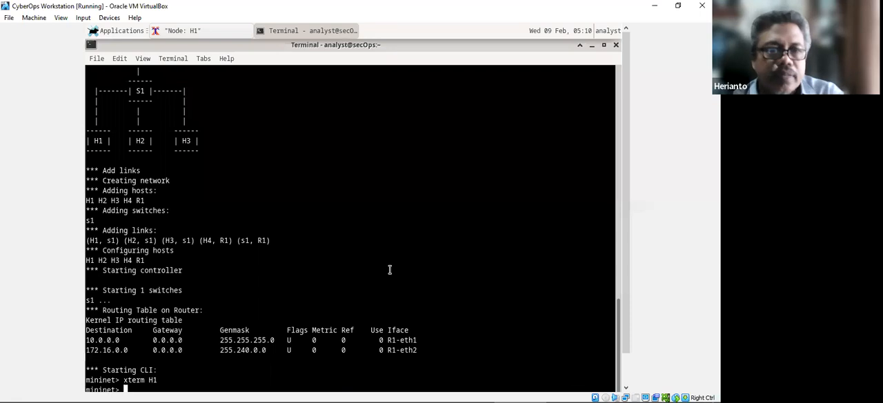
text(xter)
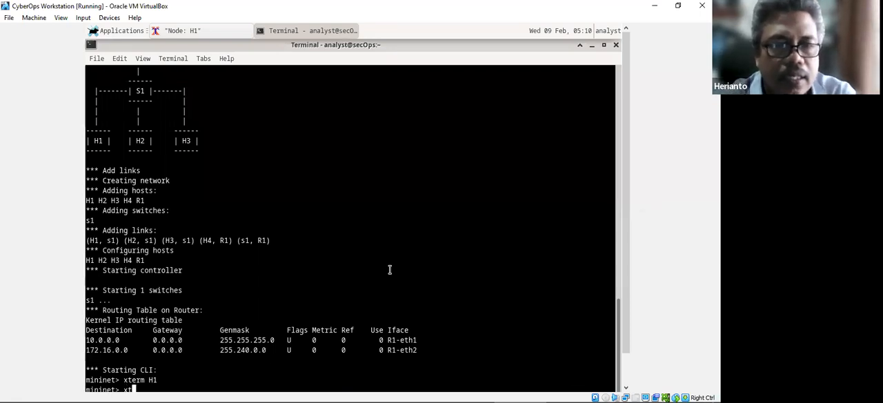
text(m H1)
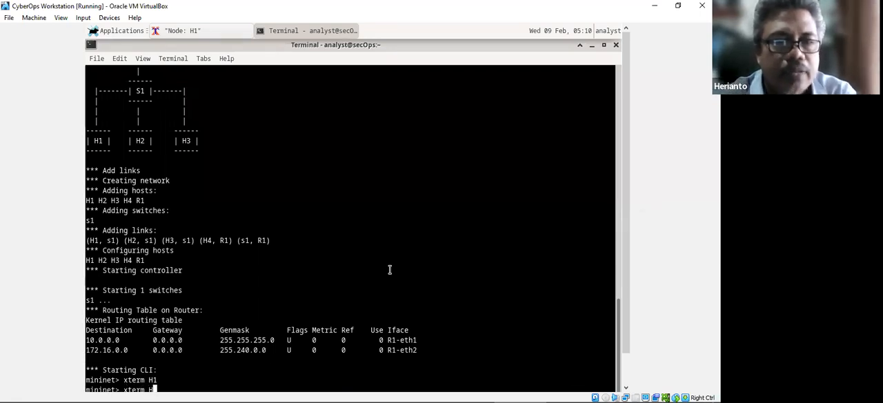
key(Return)
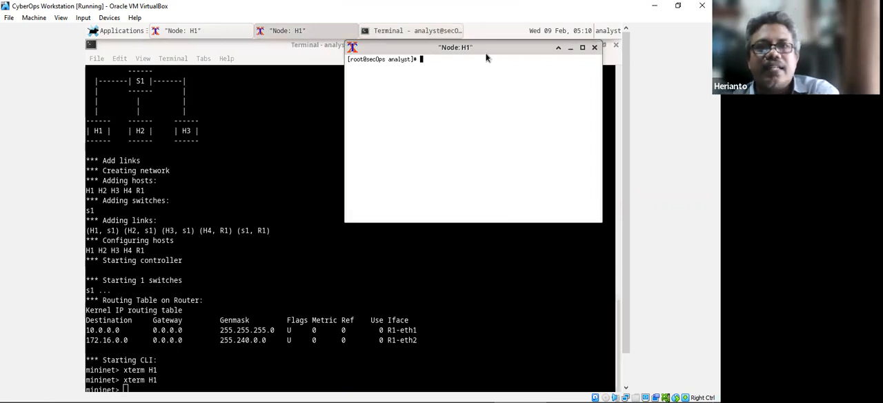
text(shutdown -h now)
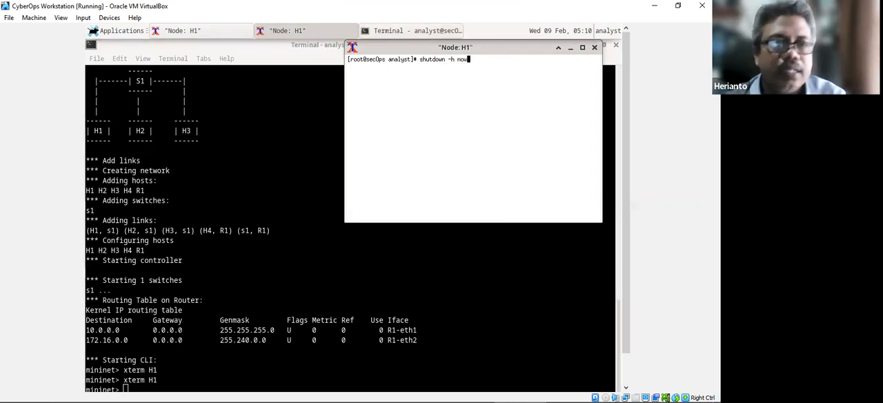
key(Return)
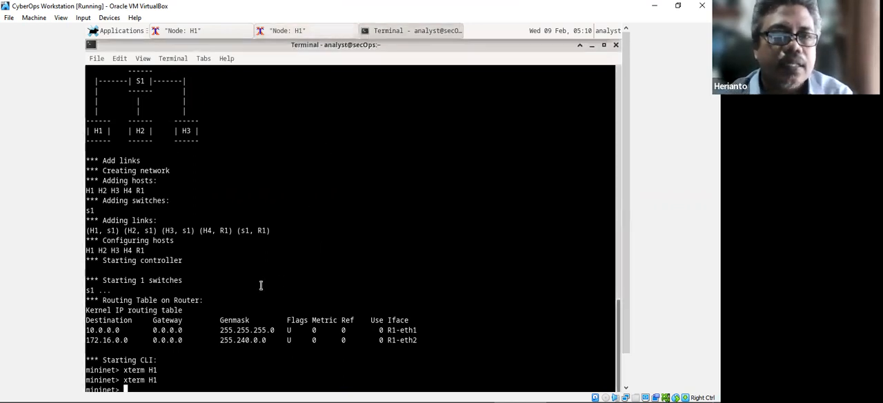
Rework the previous Mininet command into xterm H2, run it, and reposition the H2 terminal near the middle of the desktop.
key(Up)
key(BackSpace)
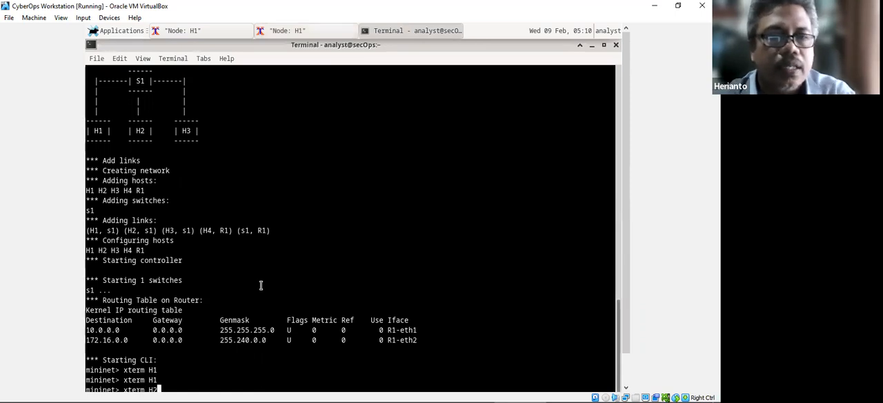
text(2)
key(Return)
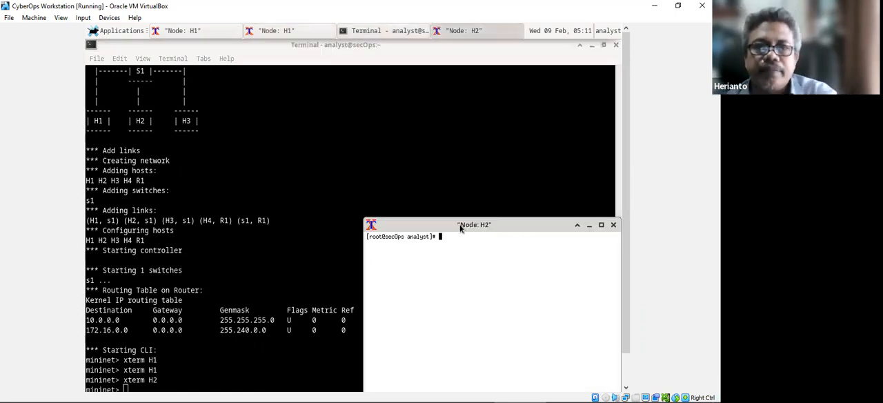
drag(460, 229, 420, 160)
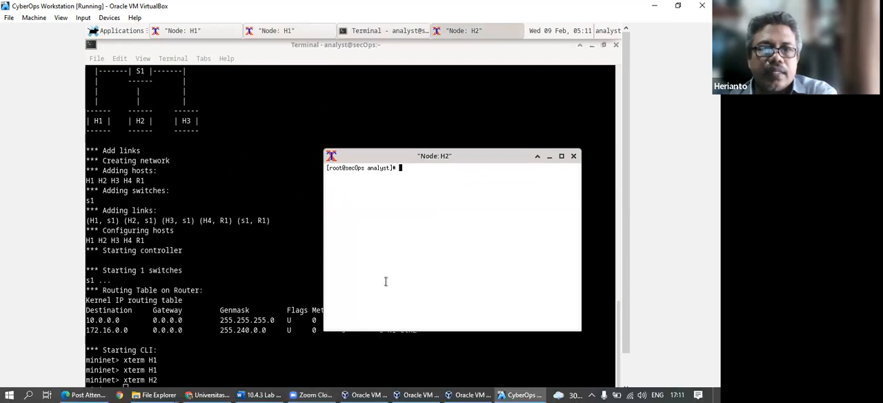
Enter touch at the H2 prompt and check the required file name in the Word lab document.
text(touch)
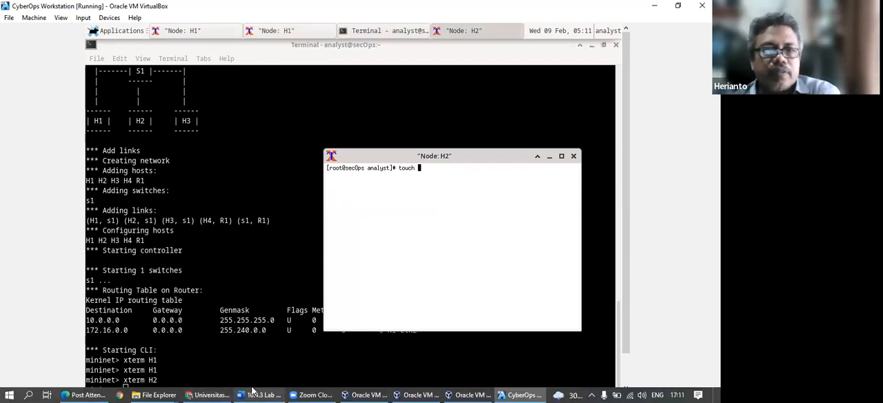
click(255, 393)
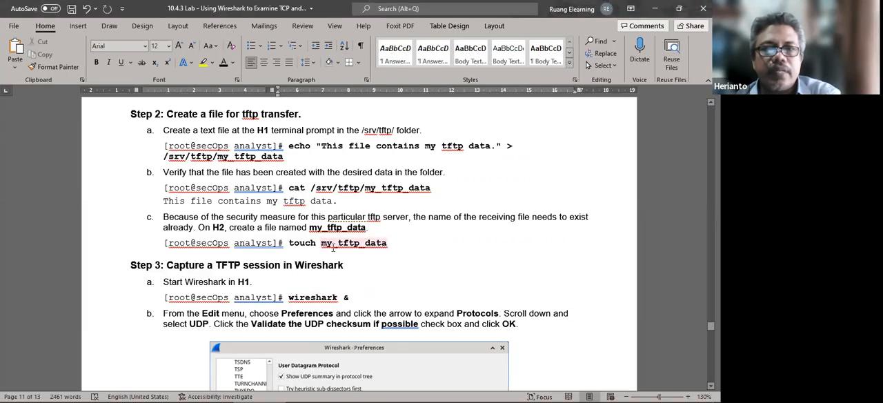
mouse_move(385, 391)
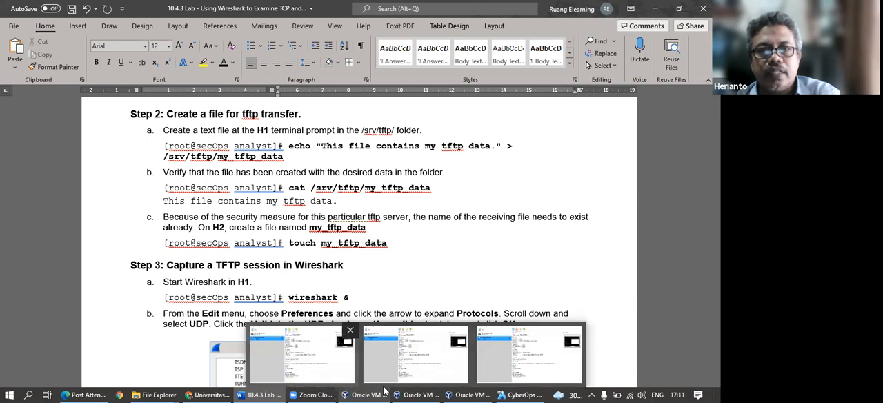
click(529, 353)
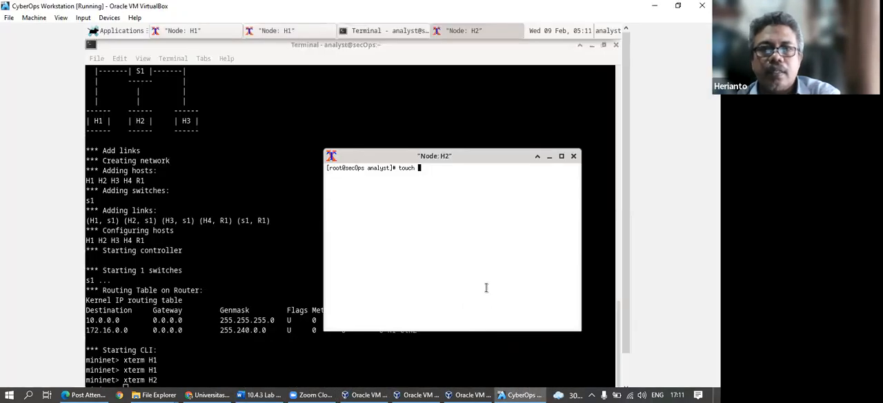
Complete the H2 command as touch my_tftp_data, run it, and list the current folder's files with ls.
text(my)
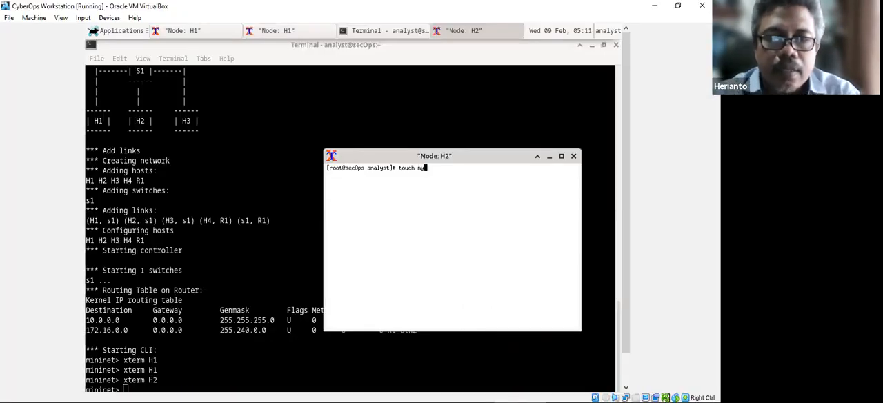
text(_tftp)
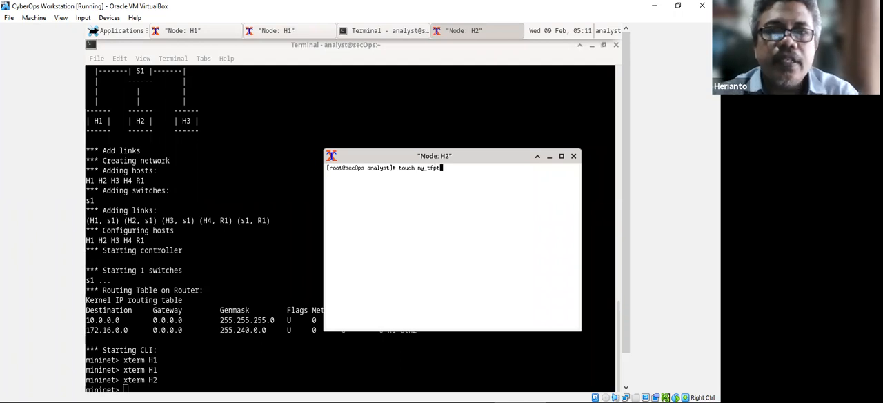
text(f)
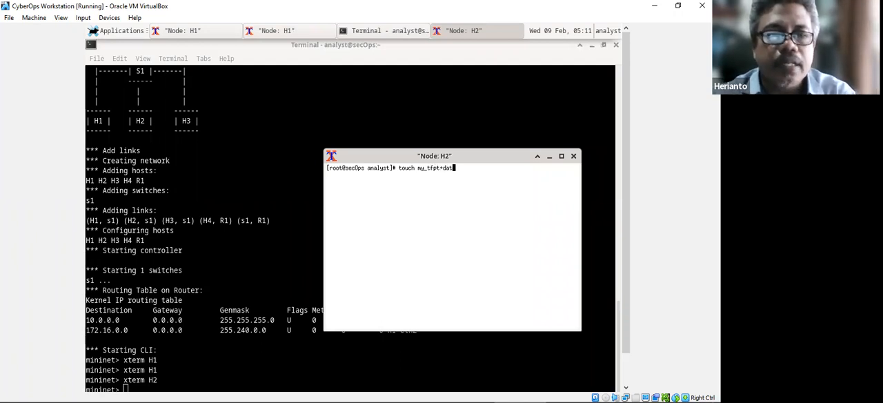
key(BackSpace)
key(Right)
key(Right)
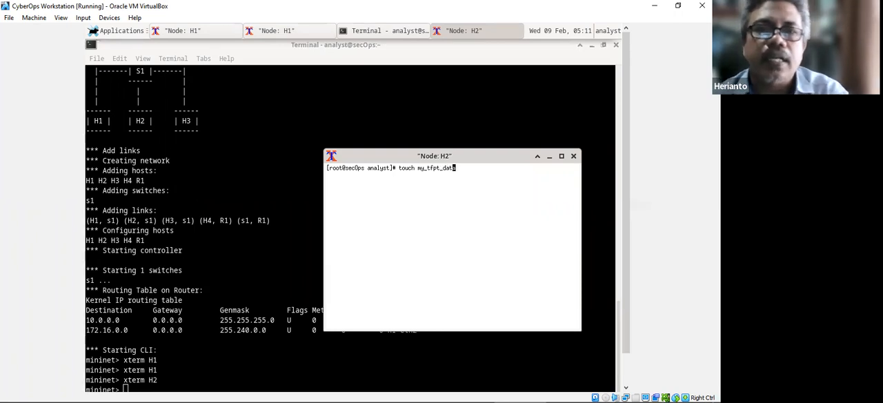
key(Left)
key(Left)
key(Left)
key(Left)
key(Left)
key(Left)
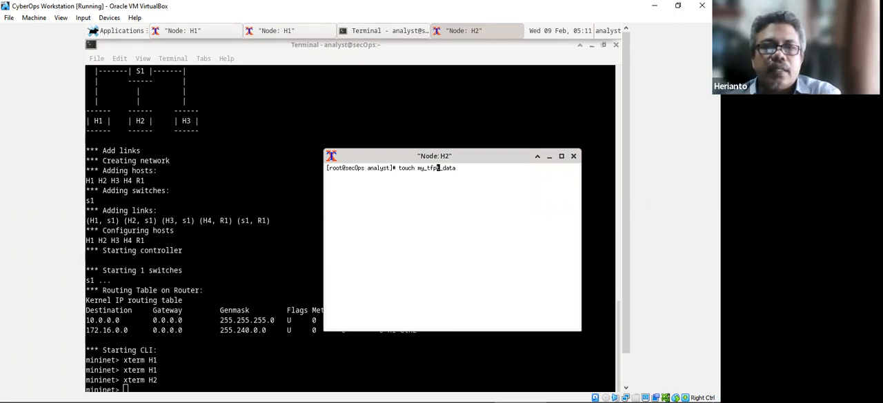
key(Delete)
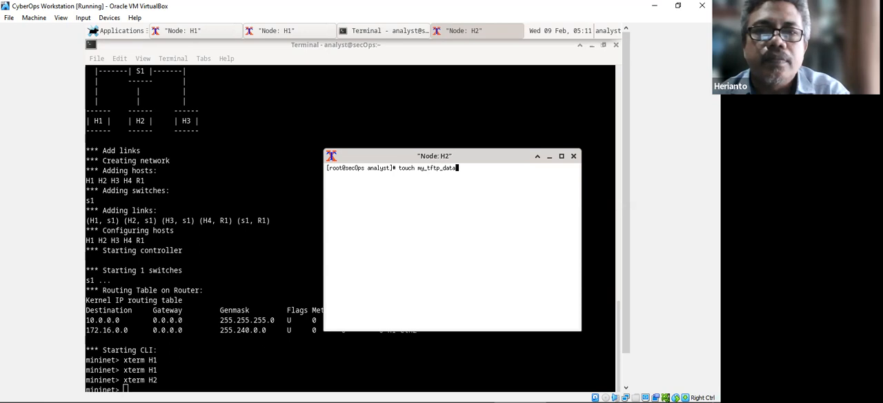
key(Return)
text(ls)
key(Return)
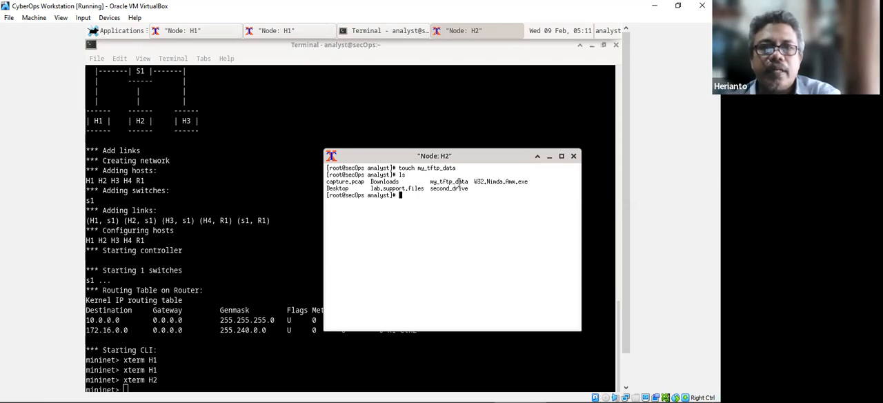
Review Step 3 of the lab in Word and return to Mininet in the CyberOps VM to run xterm H1.
click(261, 394)
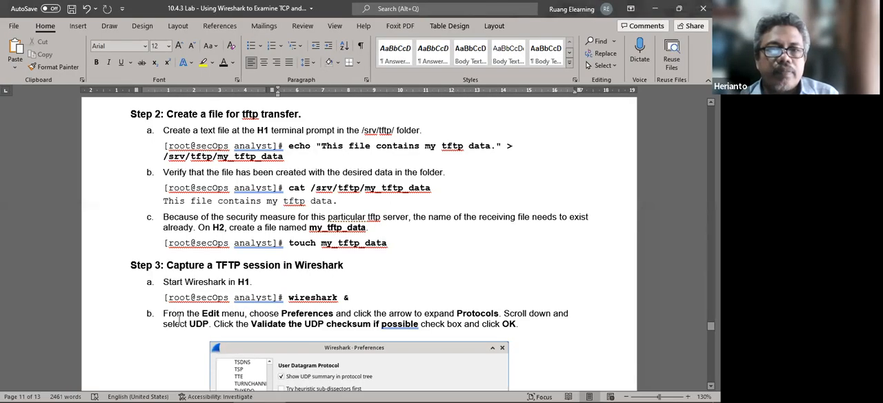
scroll(166, 321, down, 2)
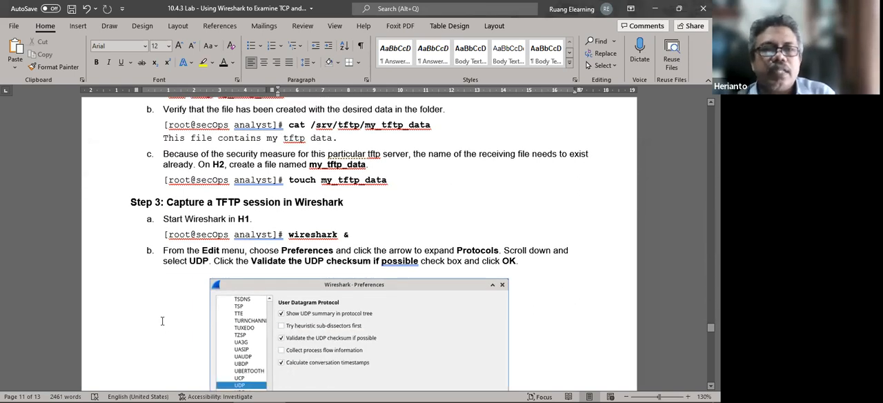
scroll(396, 216, down, 1)
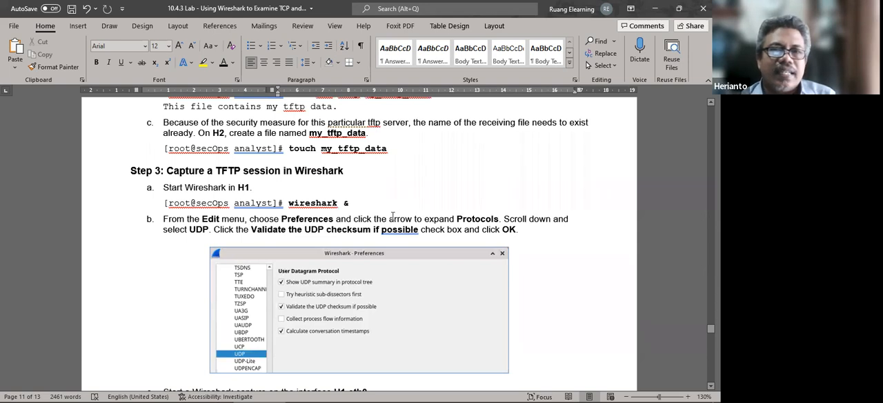
scroll(265, 201, down, 2)
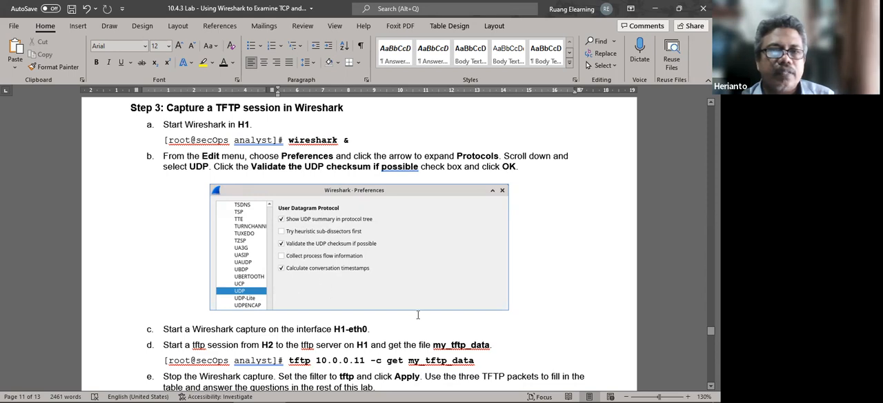
mouse_move(452, 391)
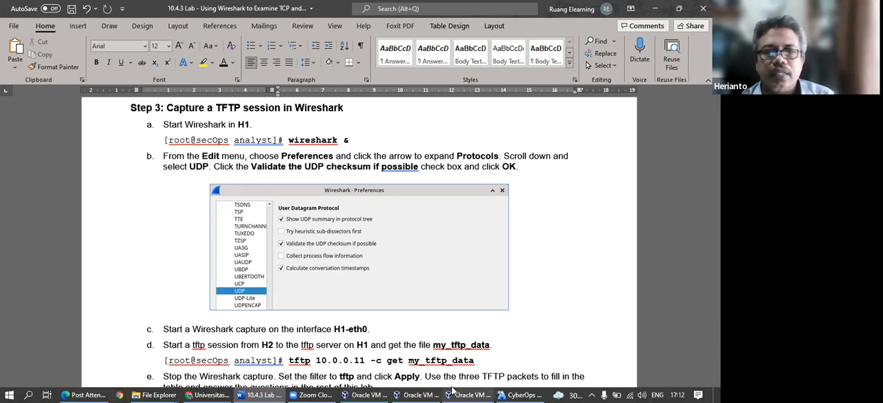
click(528, 394)
click(206, 363)
key(Up)
key(BackSpace)
text(1)
key(Return)
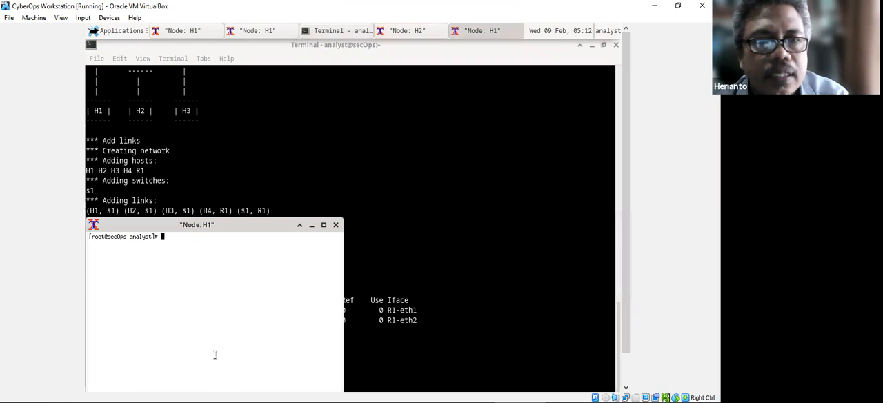
Launch Wireshark in the background from the new H1 terminal with wireshark &.
text(wireshar)
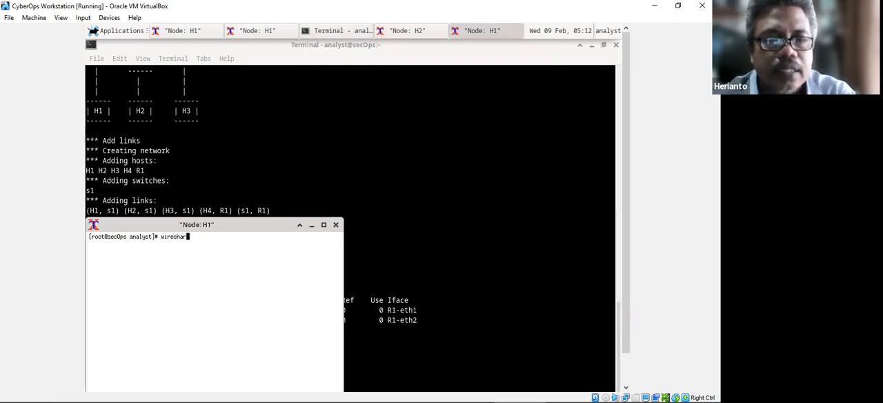
text(k &)
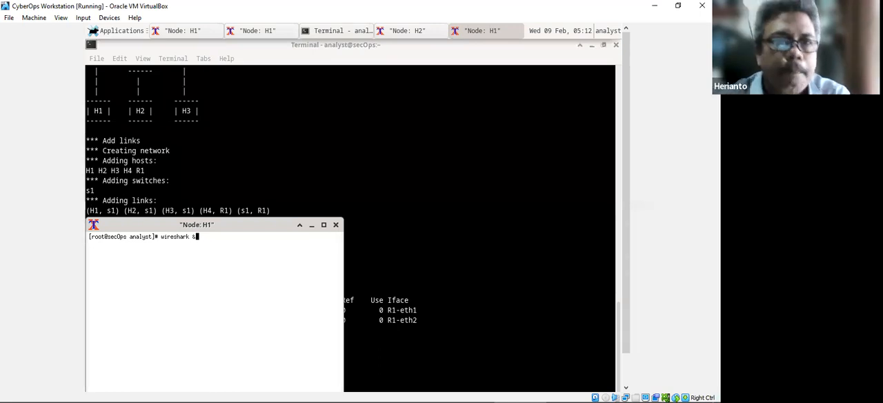
key(Return)
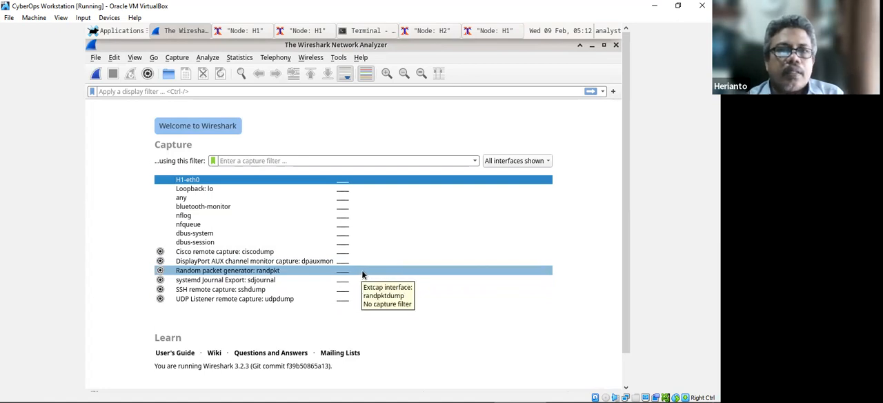
Check the UDP checksum instruction in the Word lab document and open Wireshark's Preferences in the CyberOps VM.
mouse_move(349, 391)
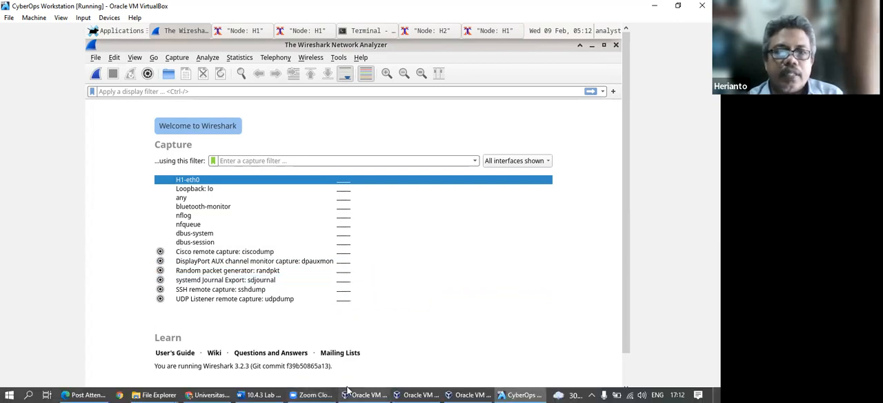
click(266, 393)
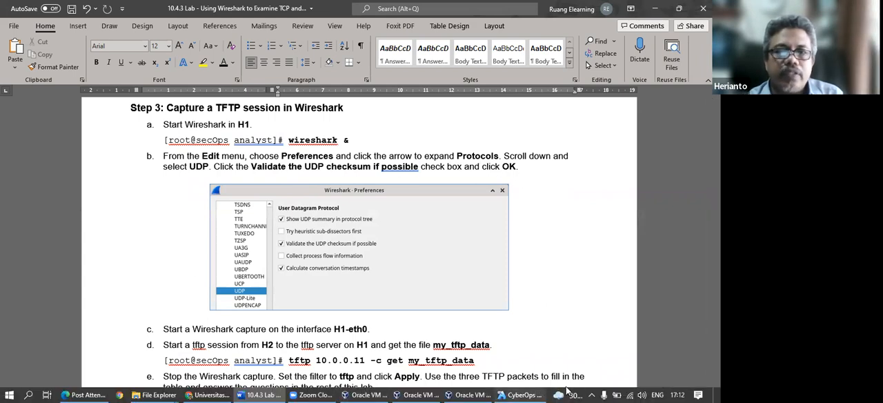
click(519, 394)
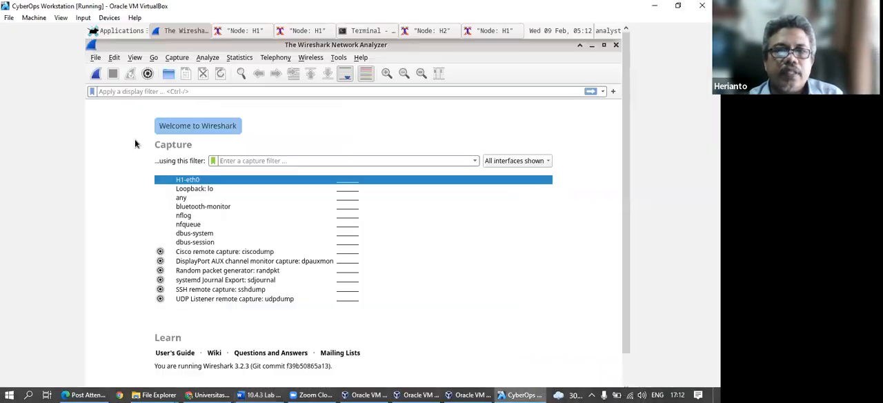
click(114, 58)
click(151, 338)
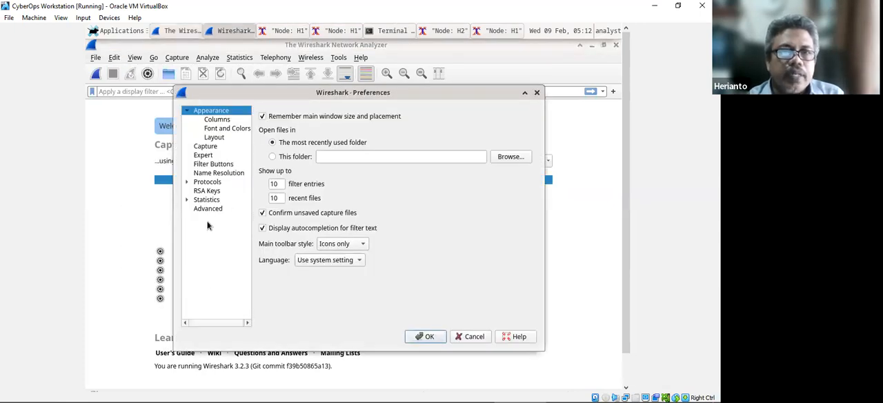
Find the UDP protocol preferences and accept them with Validate the UDP checksum if possible enabled.
click(186, 181)
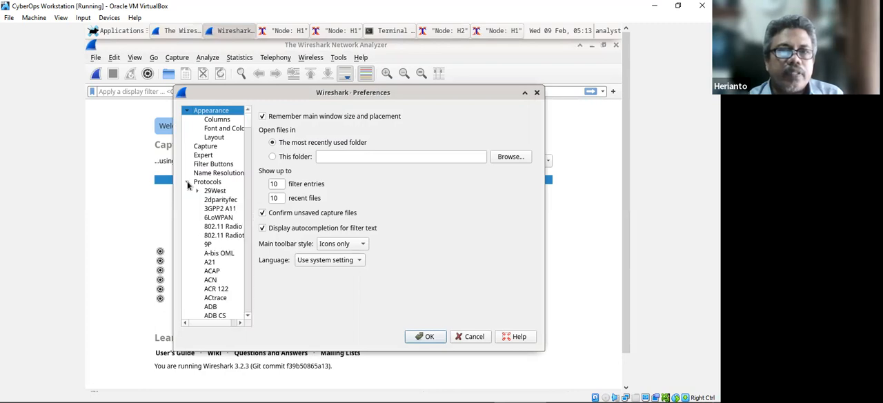
scroll(219, 272, down, 20)
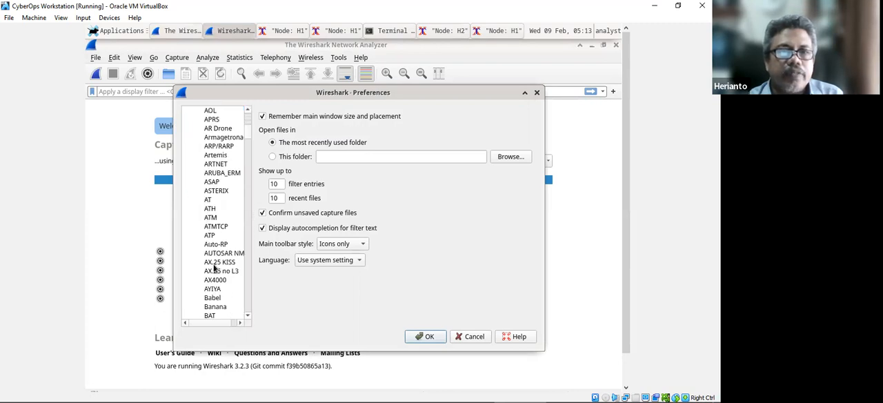
scroll(211, 267, down, 5)
key(u)
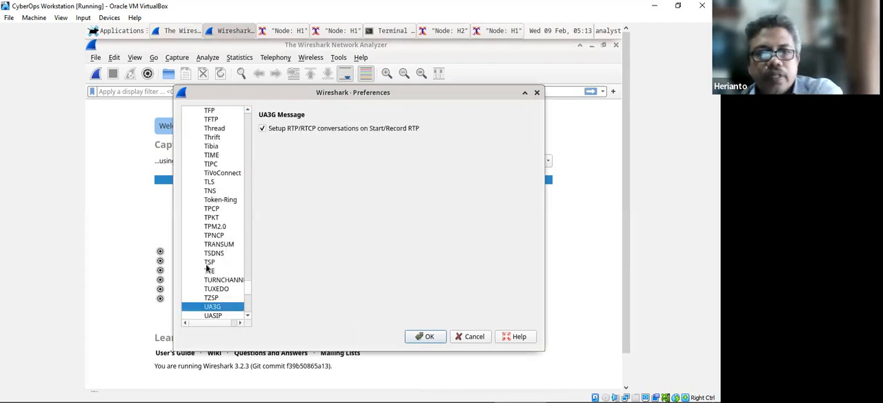
scroll(212, 262, down, 2)
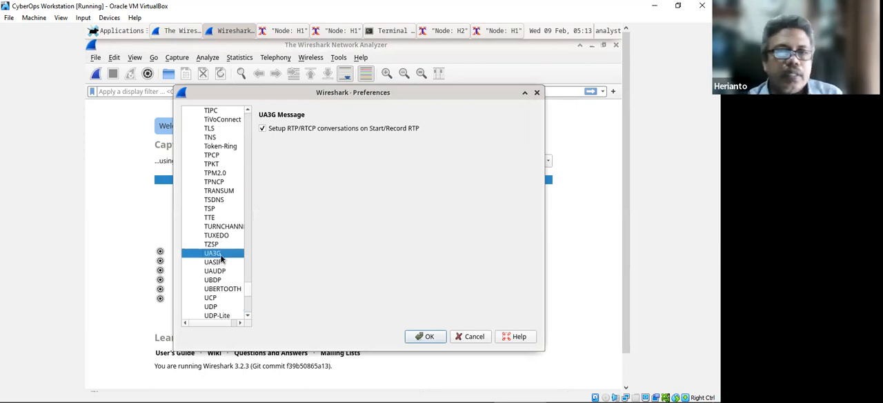
click(211, 306)
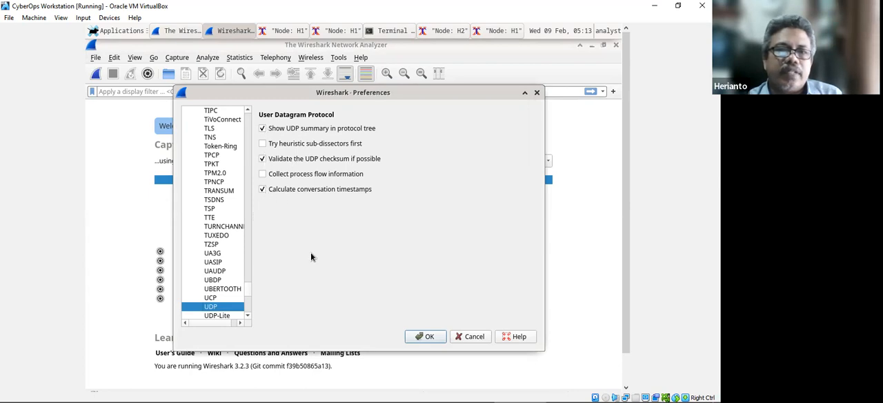
click(428, 336)
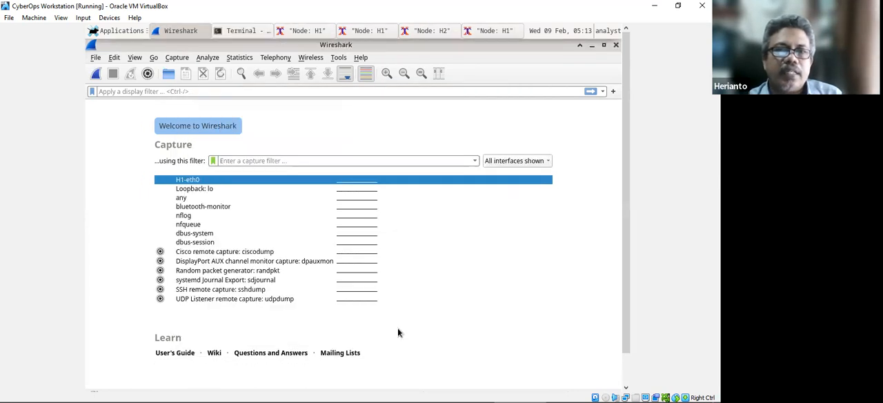
Read the capture instruction in the Word lab document and start a Wireshark capture on H1-eth0 in the CyberOps VM.
mouse_move(334, 391)
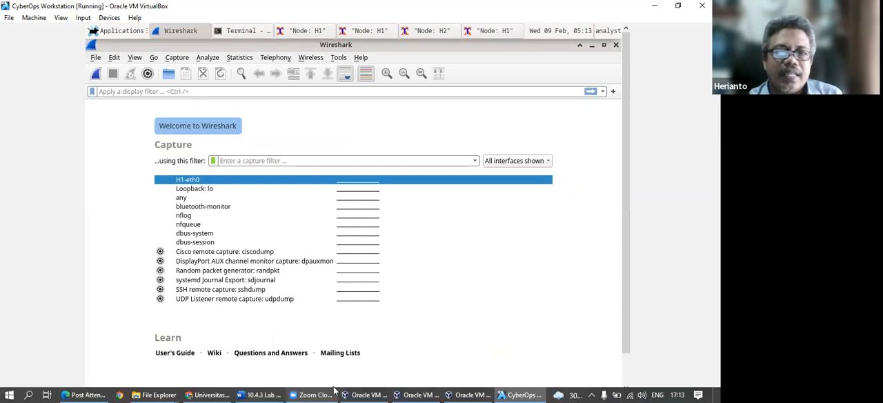
click(280, 391)
scroll(186, 298, down, 2)
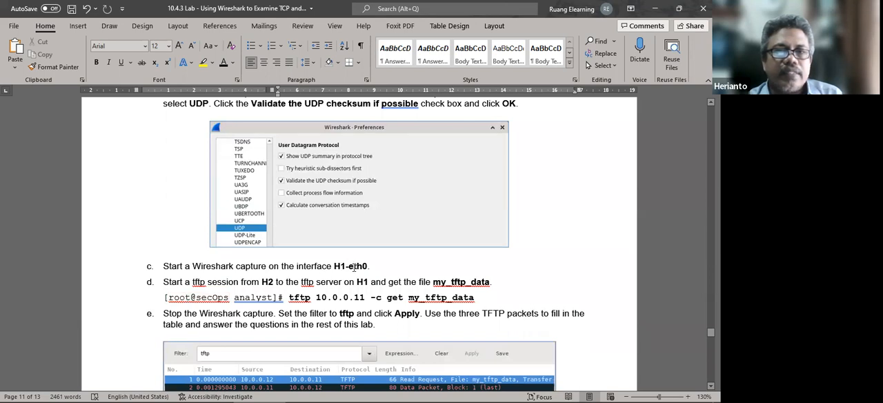
mouse_move(515, 394)
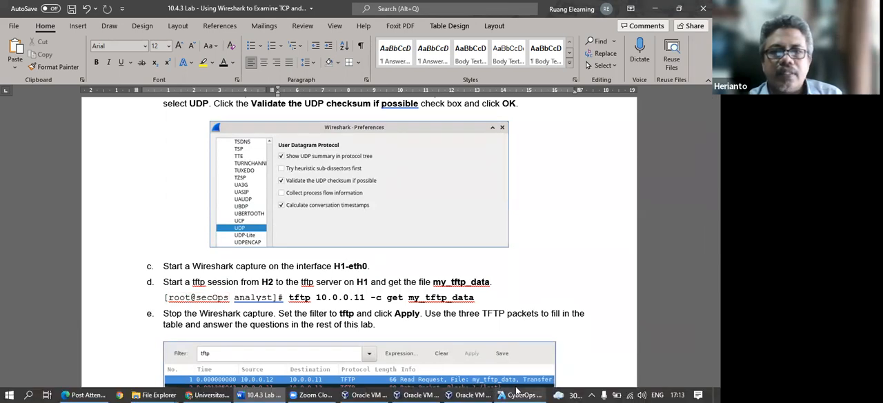
click(517, 390)
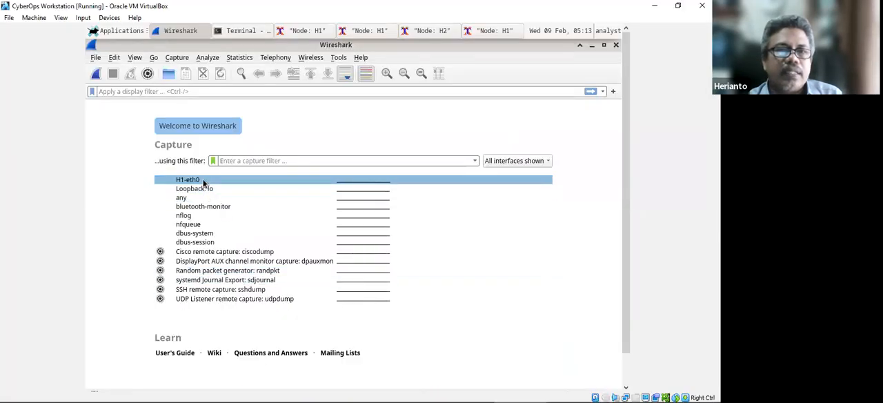
double_click(203, 182)
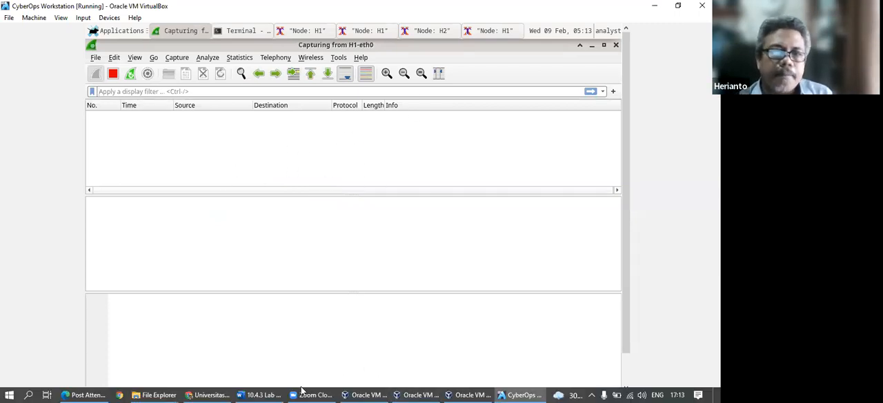
Review the TFTP command in the Word lab document and run ifconfig in the VM's H2 terminal to check its IP address.
click(265, 394)
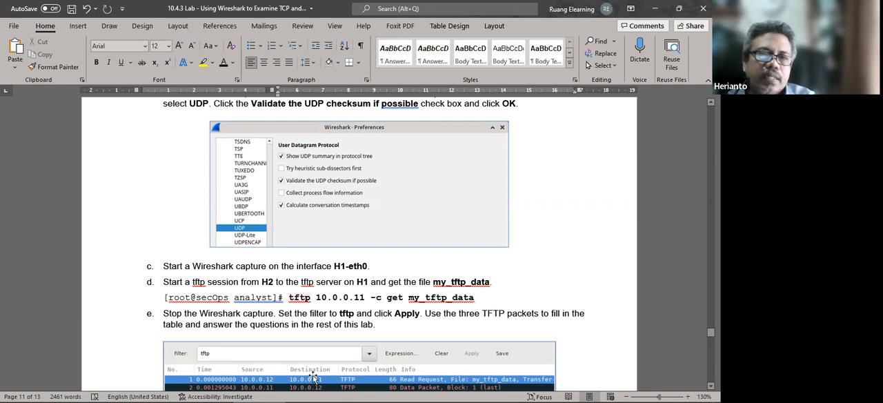
mouse_move(356, 391)
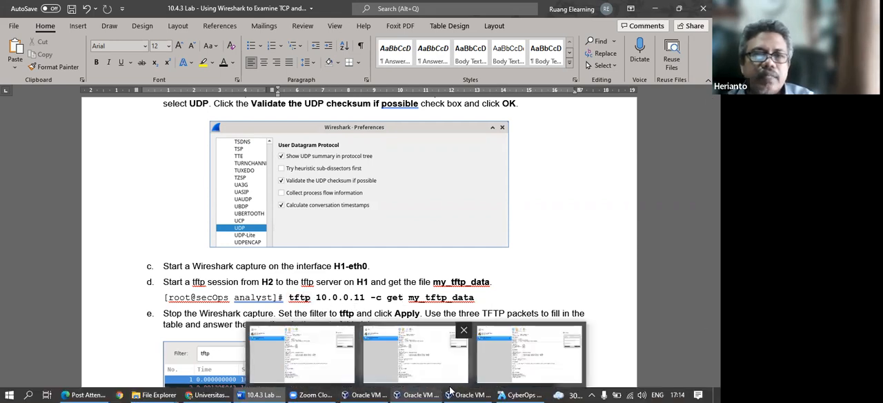
click(520, 357)
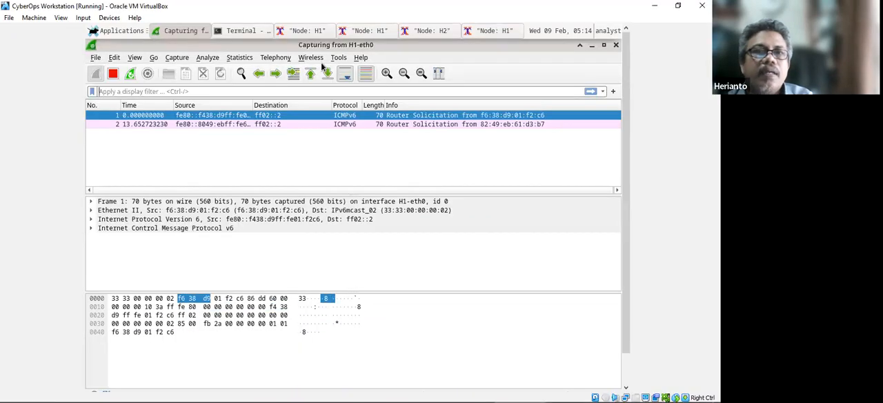
click(431, 32)
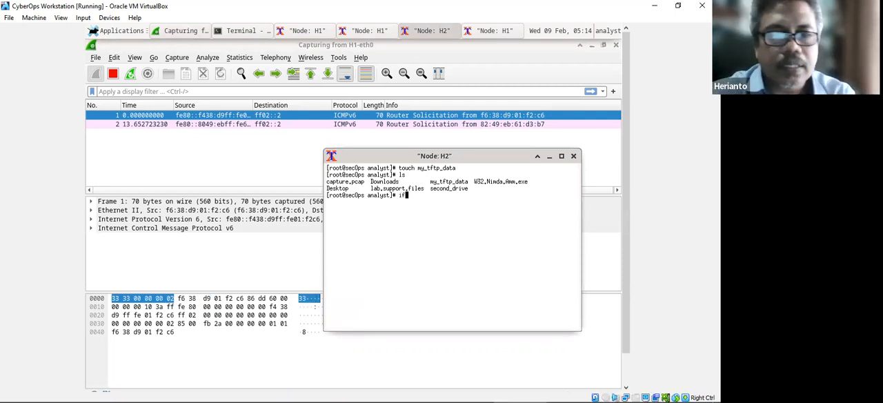
text(conf)
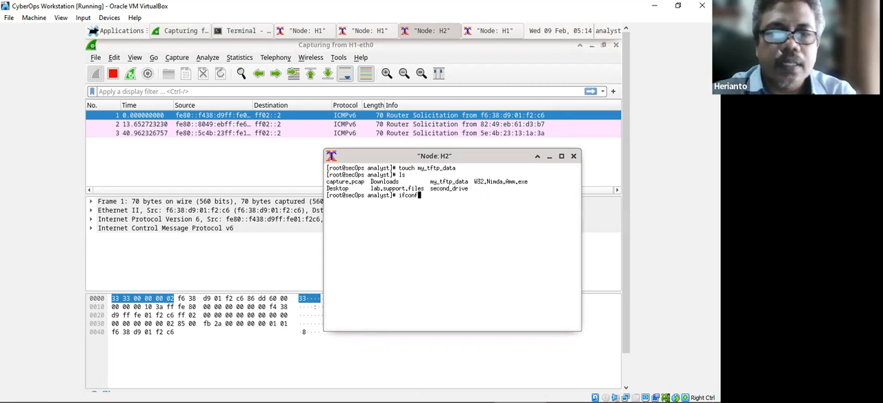
text(ig)
key(Return)
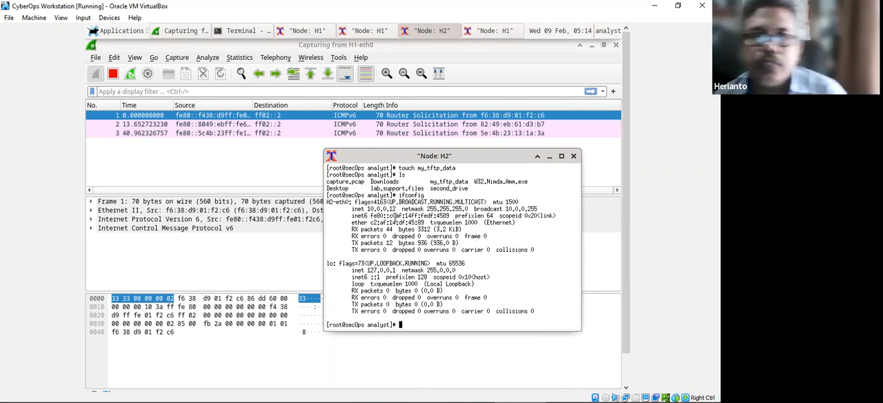
Clear the H2 terminal and enter tftp 10.0.0.11 -c at the prompt.
text(cle)
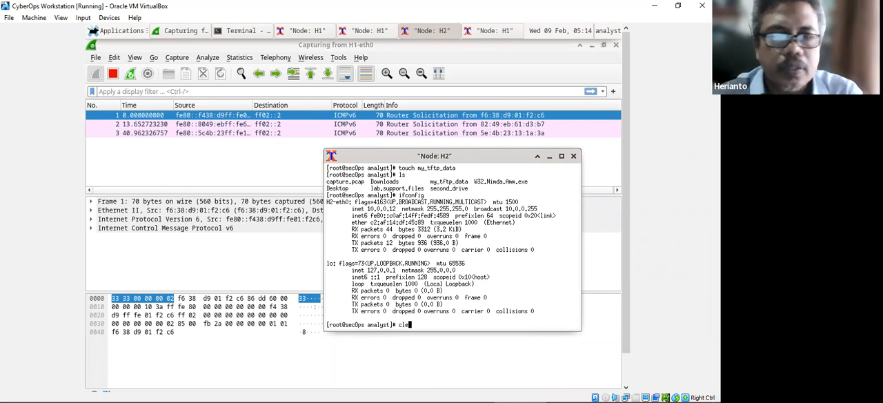
text(ar)
key(Return)
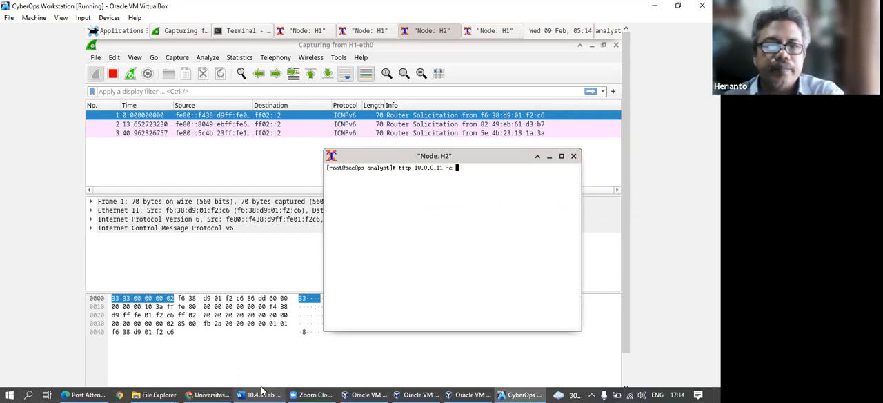
Check the rest of the command in Word, then complete and run tftp 10.0.0.11 -c get my_tftp_data in the H2 terminal.
click(256, 394)
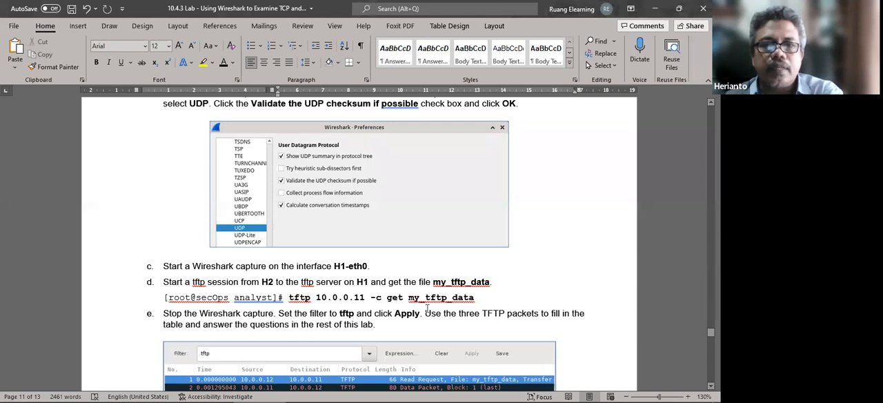
click(516, 394)
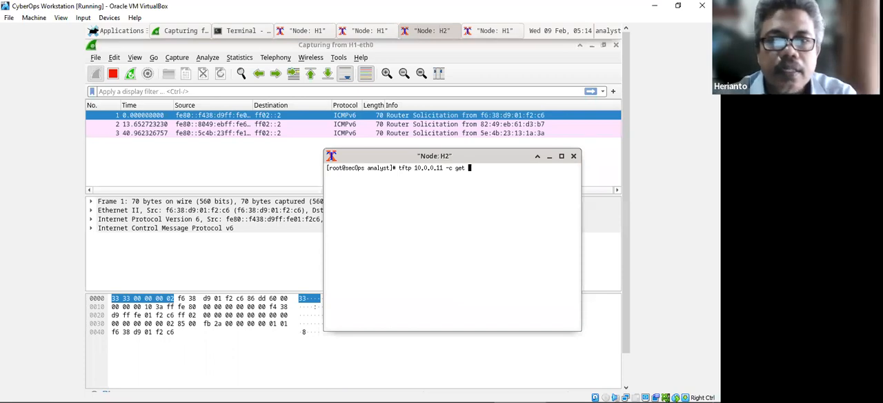
text(my_)
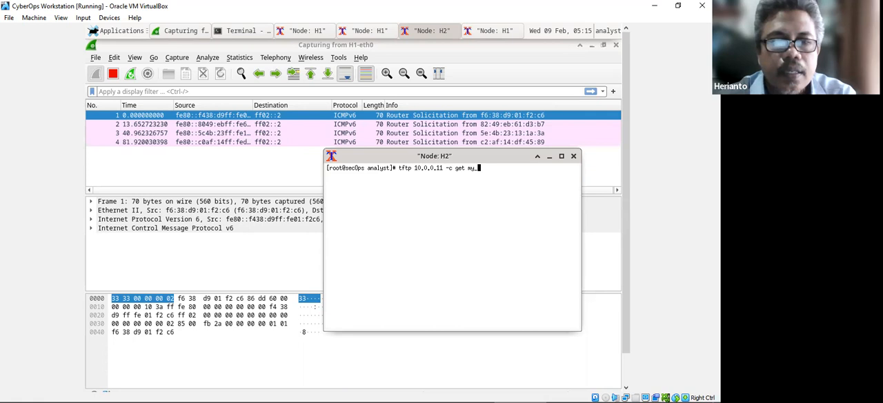
text(tftp_data)
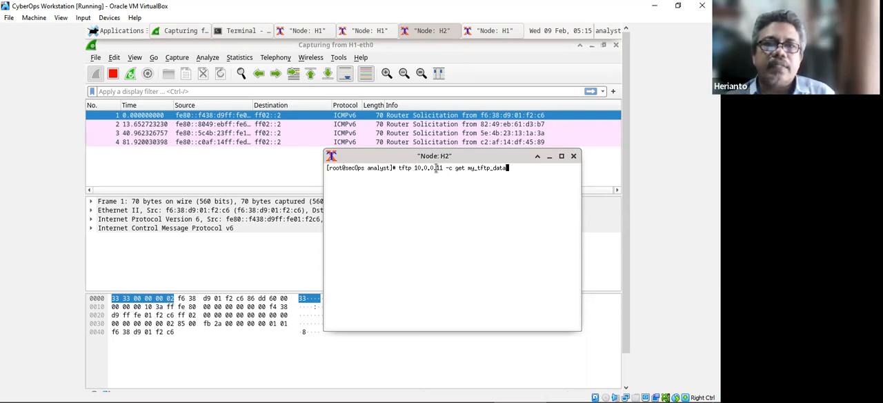
key(Return)
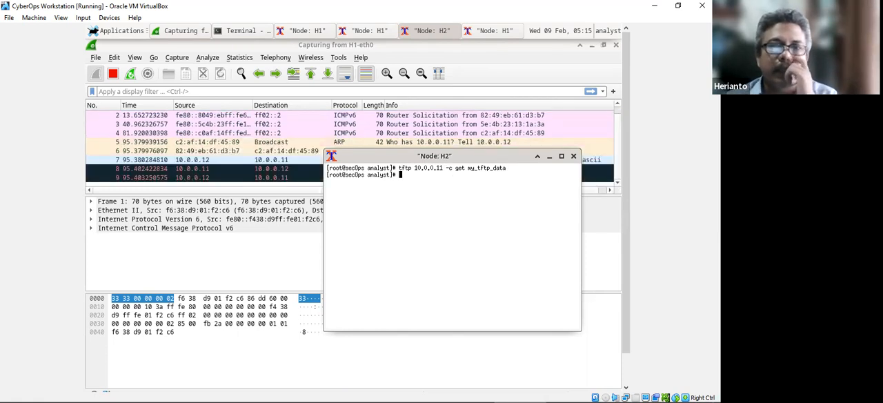
Move the H2 terminal clear of the packet list and read step e of the Word lab document before returning to the VM.
drag(452, 159, 479, 252)
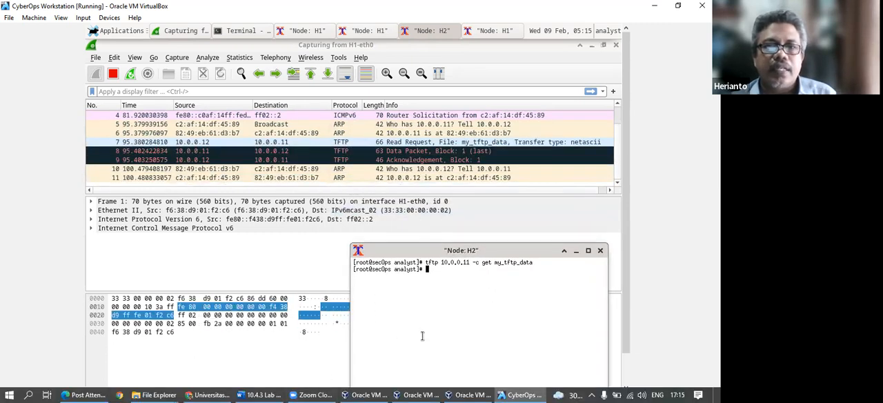
click(270, 393)
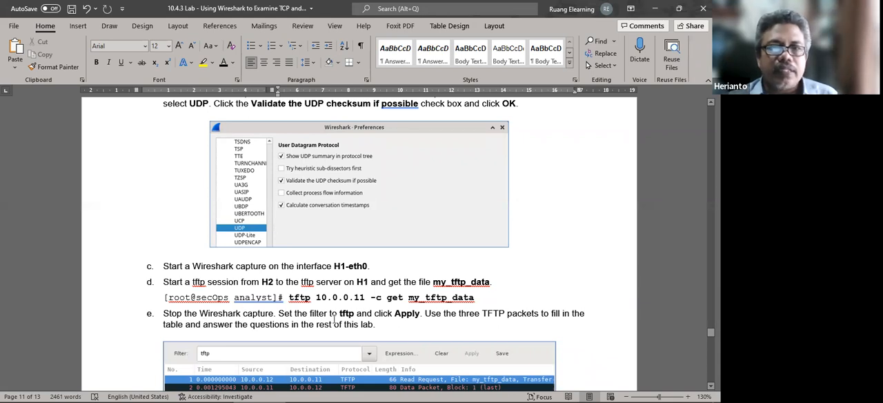
key(alt+Tab)
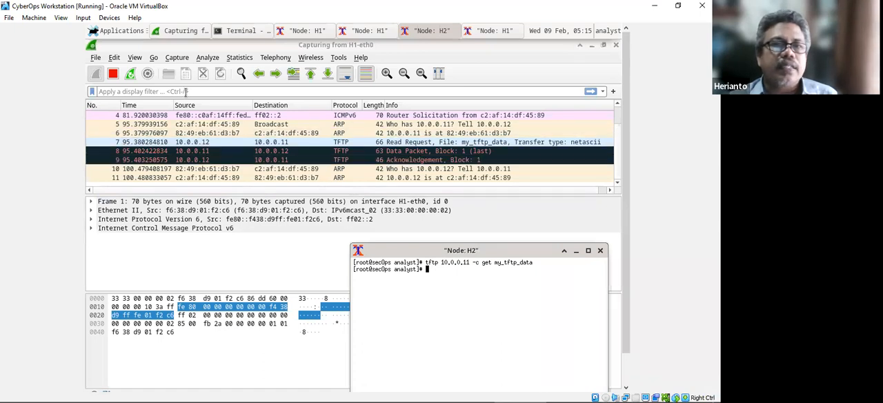
Filter the captured H1-eth0 packets with the display filter tftp.
click(184, 92)
text(ft)
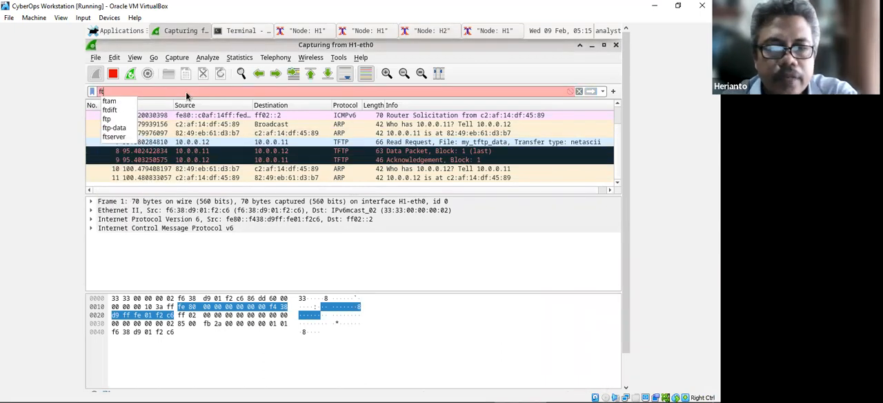
key(BackSpace)
key(BackSpace)
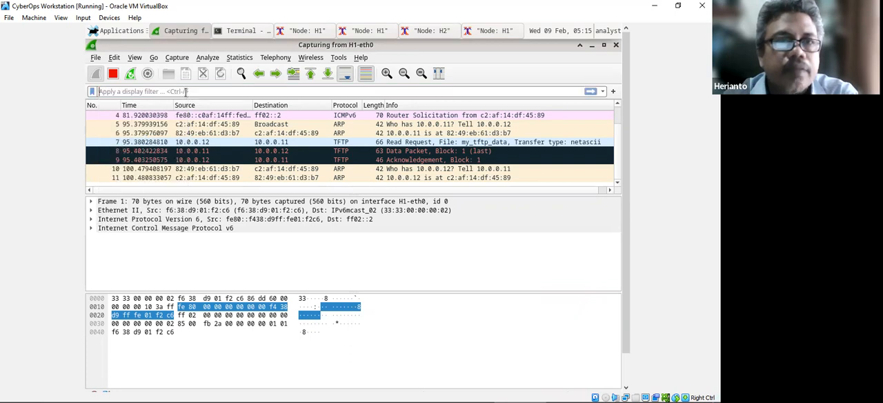
text(tftp)
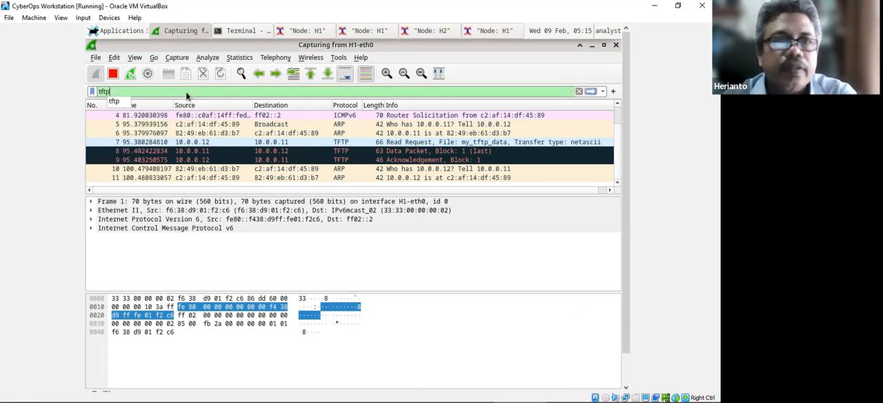
key(Return)
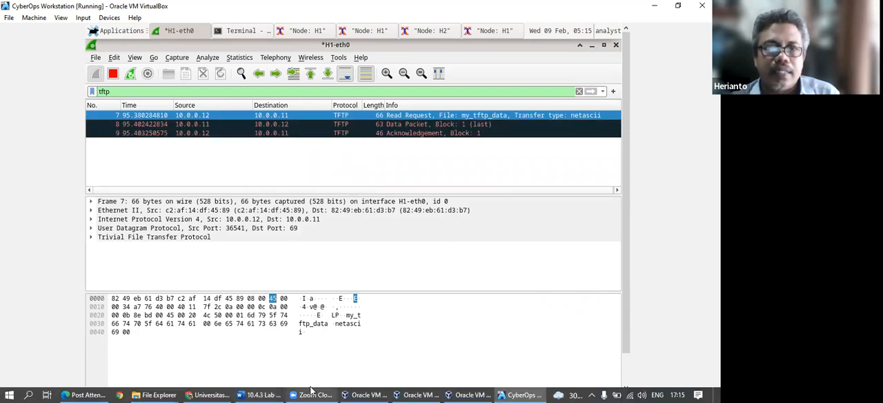
Switch to the Word lab document and read from step e through the UDP header figure, UDP segment diagram and first UDP results table.
mouse_move(516, 391)
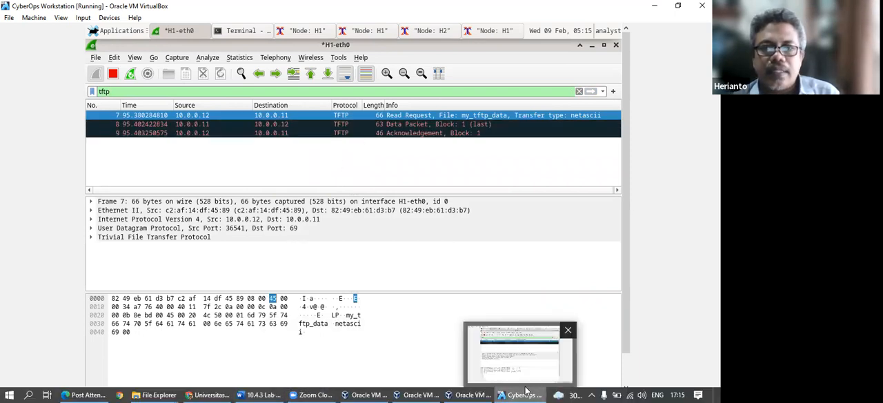
click(261, 393)
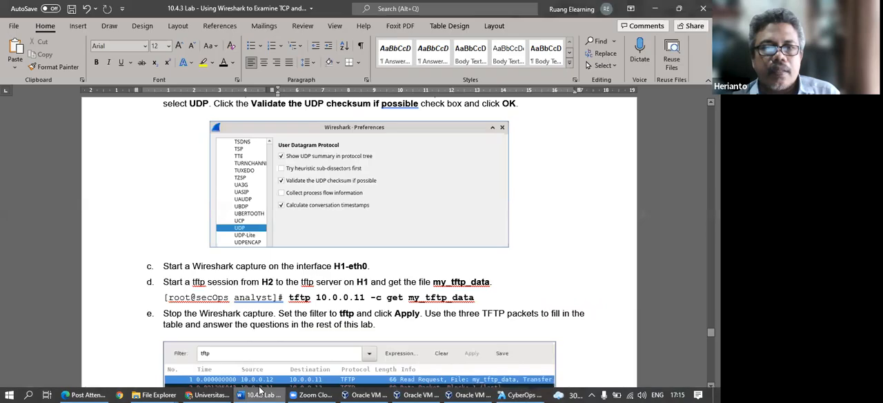
scroll(371, 322, down, 3)
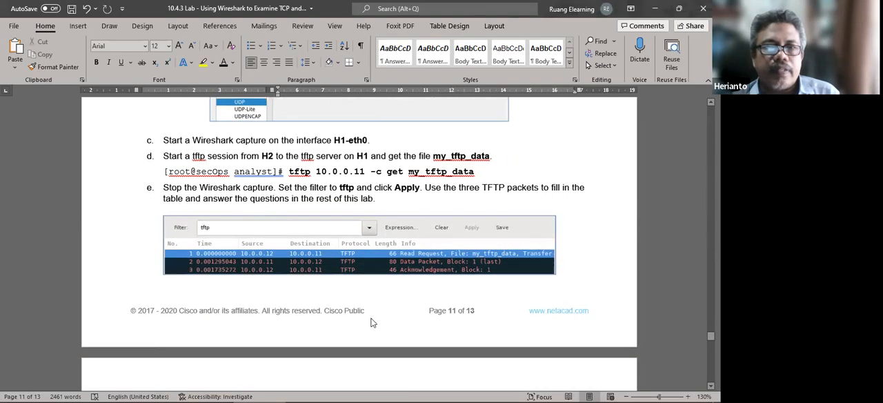
scroll(365, 321, down, 2)
scroll(322, 216, down, 1)
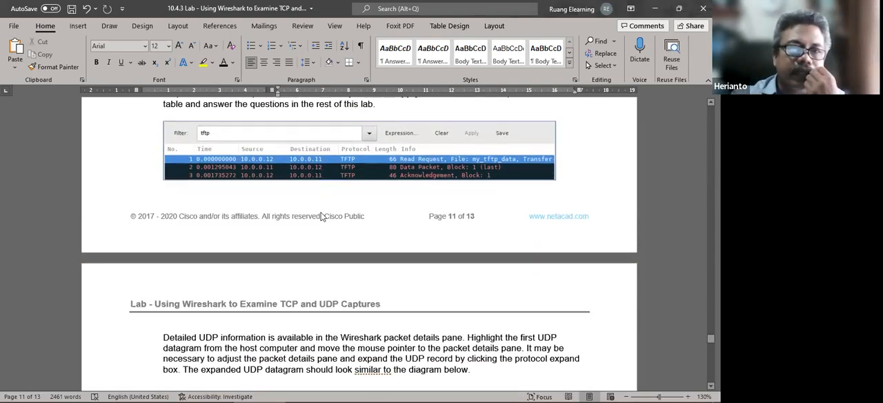
scroll(322, 216, down, 2)
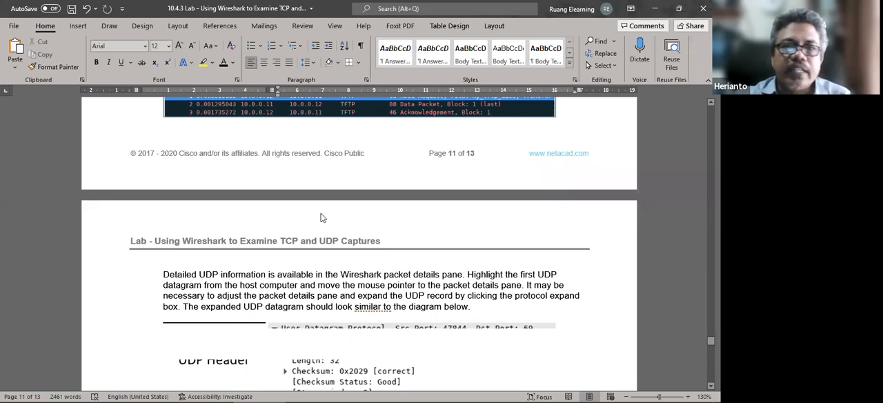
scroll(420, 287, down, 4)
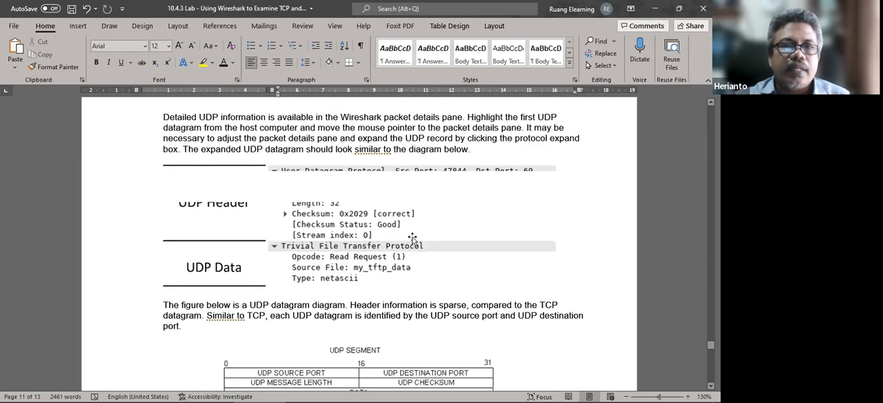
scroll(378, 248, up, 1)
click(366, 249)
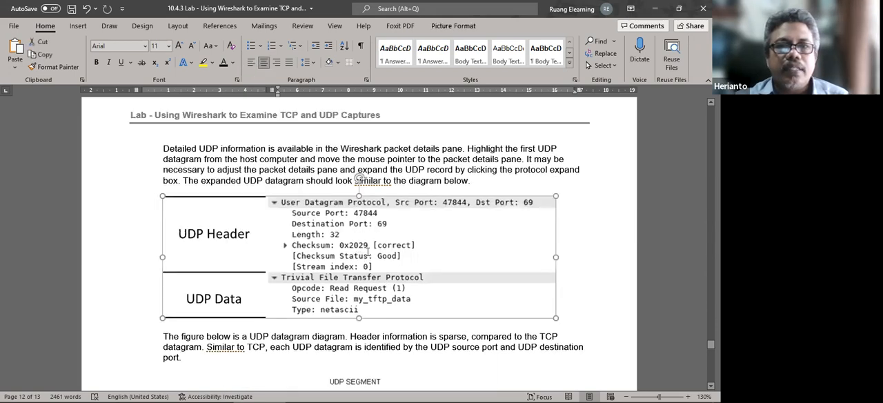
scroll(369, 250, up, 2)
scroll(373, 259, down, 3)
click(585, 240)
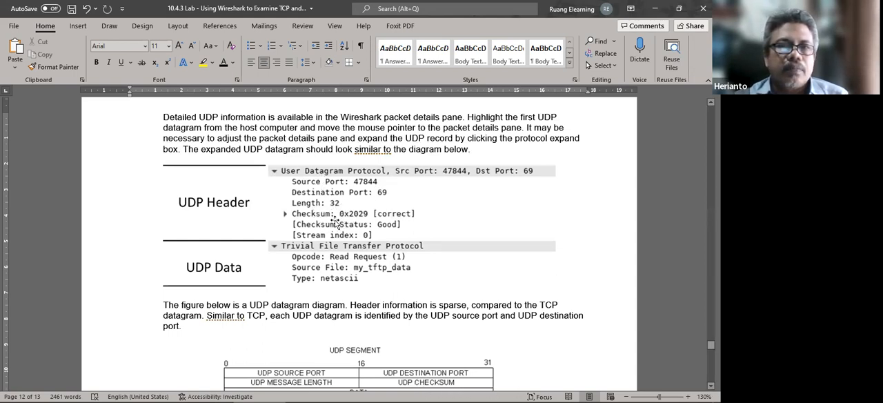
scroll(347, 207, down, 4)
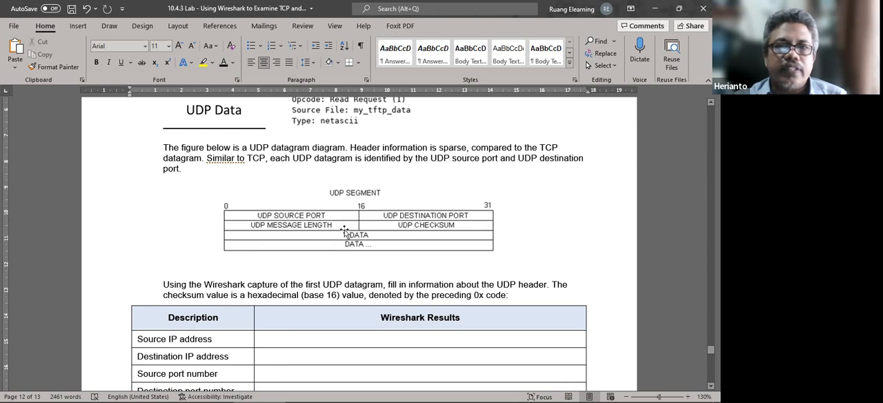
scroll(371, 250, down, 2)
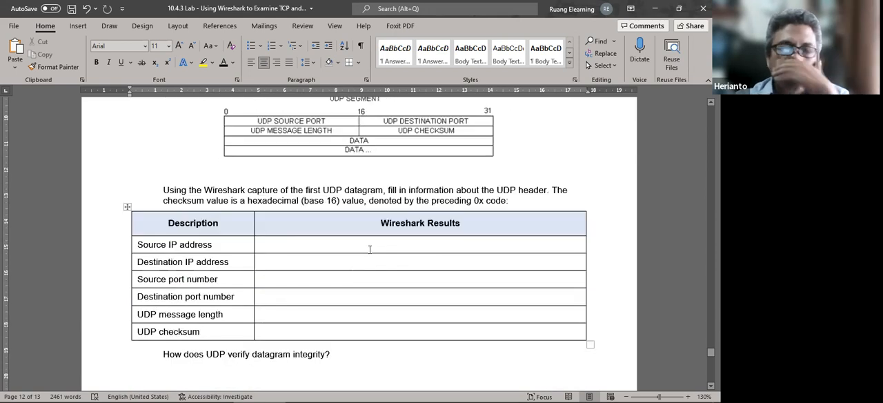
scroll(370, 250, down, 1)
scroll(370, 249, down, 1)
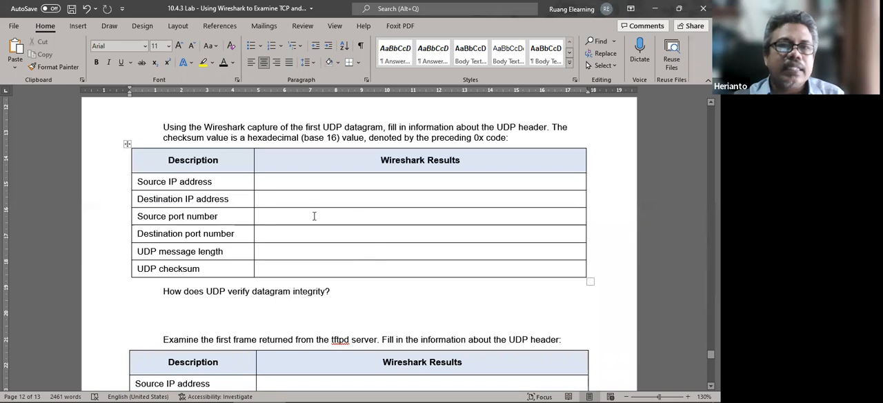
Place the cursor in the first UDP table's Source IP address result, and in the CyberOps VM expand the read request packet's User Datagram Protocol details.
click(314, 182)
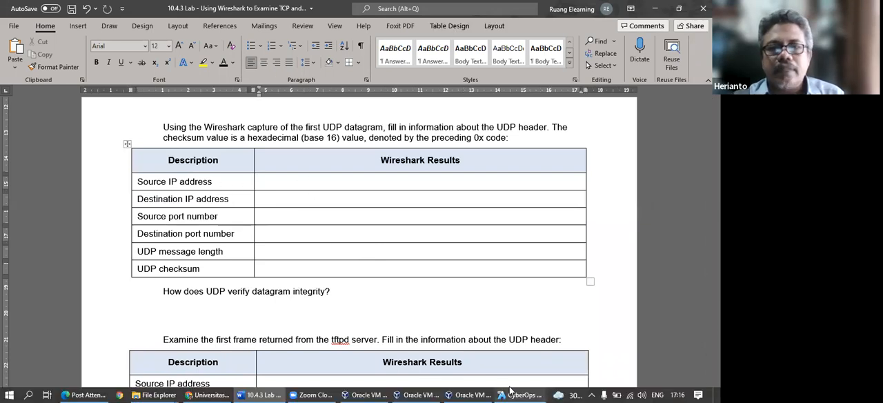
click(512, 390)
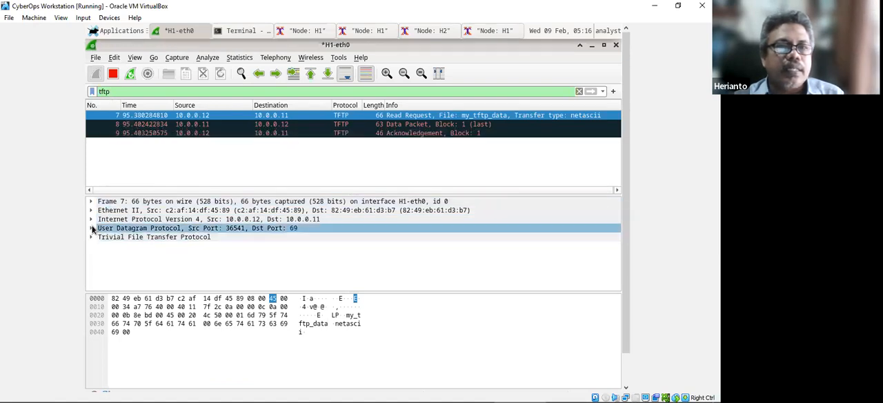
click(90, 219)
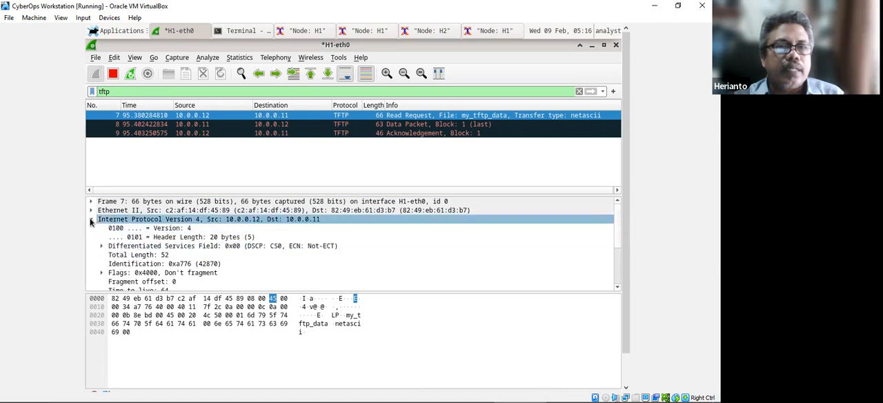
click(90, 220)
click(91, 229)
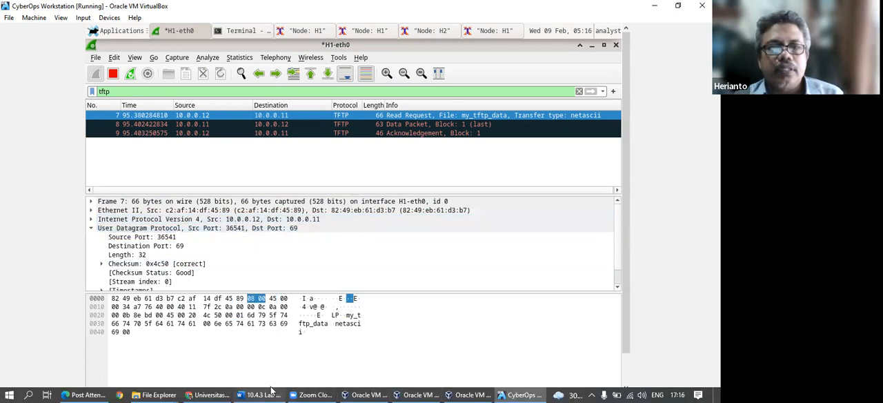
In Word, fill the first UDP table with source IP address 10.0.0.12 and destination IP address 10.0.0.11.
click(272, 392)
text(1)
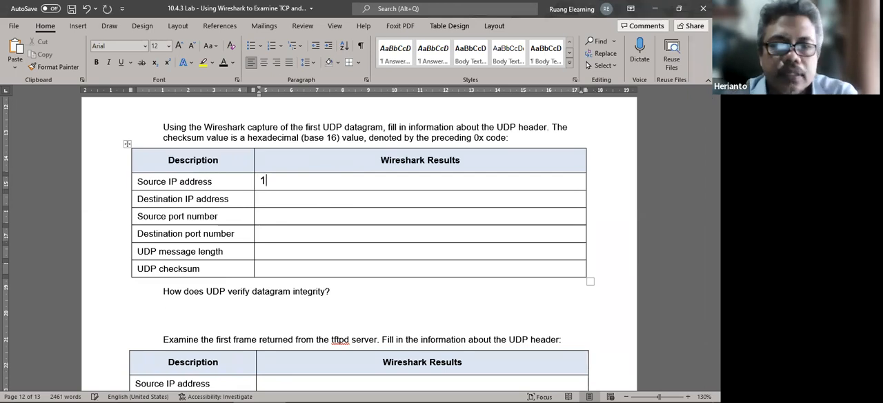
text(0.0.0.12)
click(282, 200)
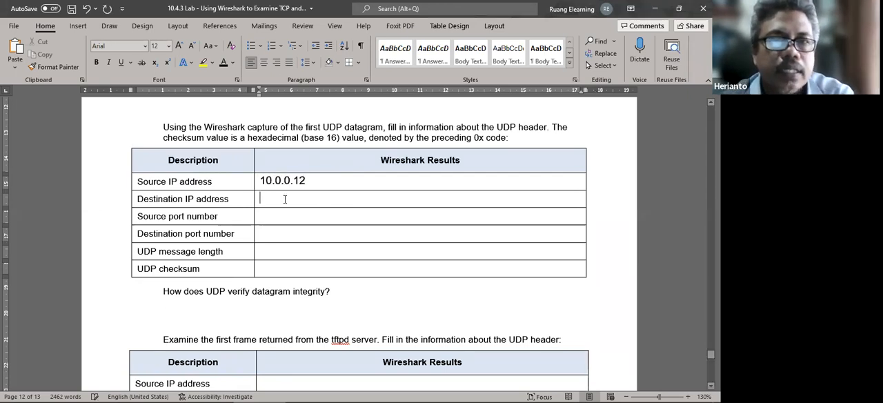
text(10.0.0.11)
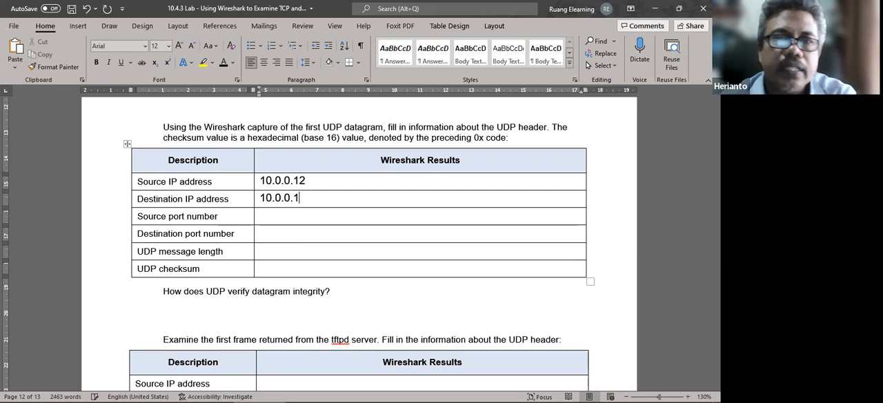
Check the read request's ports in Wireshark and record source port 36541 and destination port 69 in the first UDP table in Word.
click(310, 218)
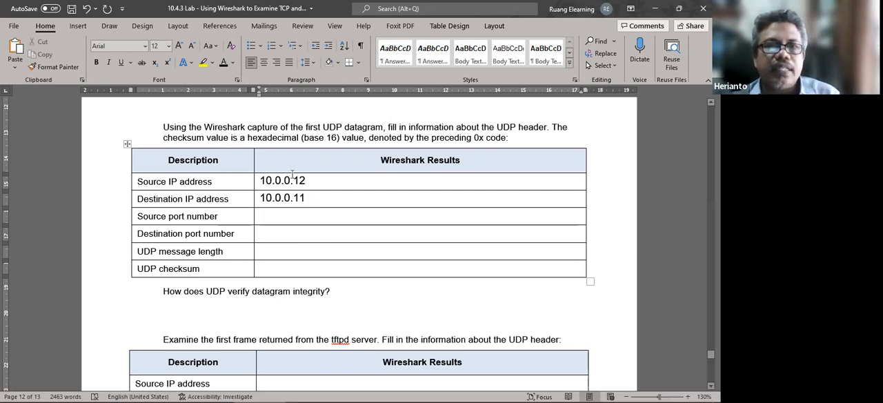
click(516, 393)
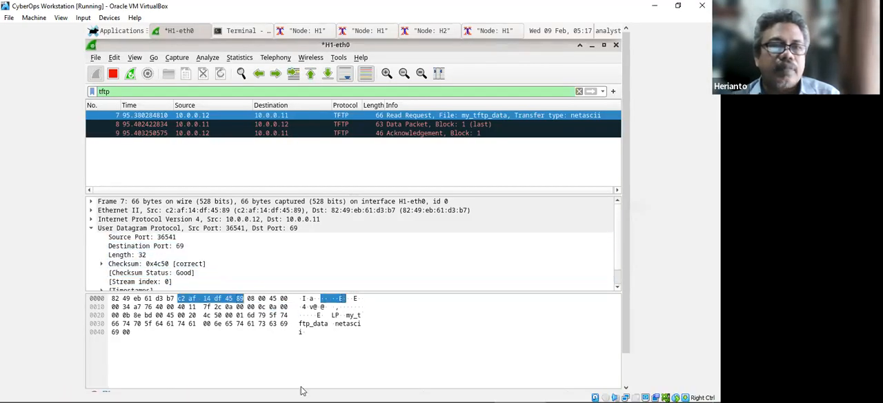
click(267, 393)
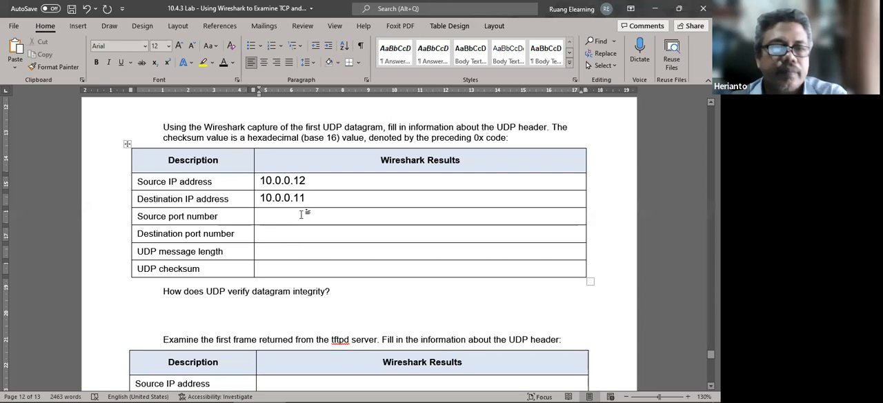
text(36541)
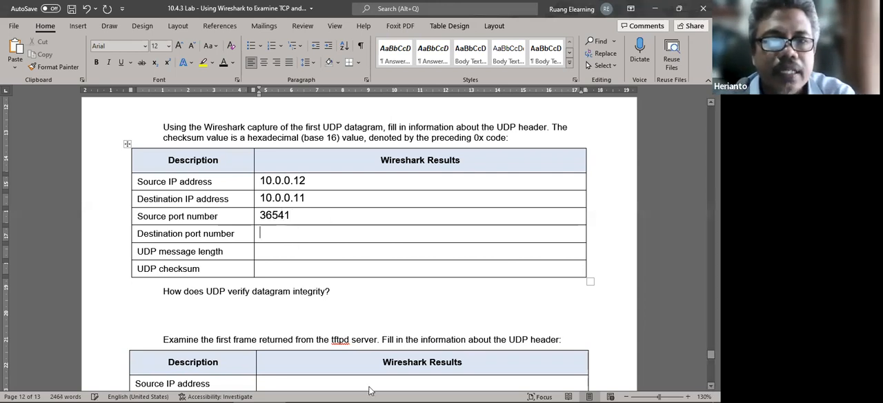
click(523, 392)
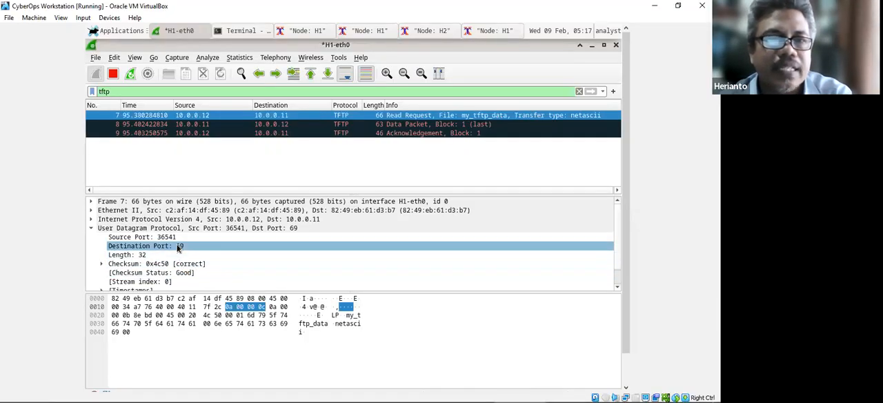
click(261, 395)
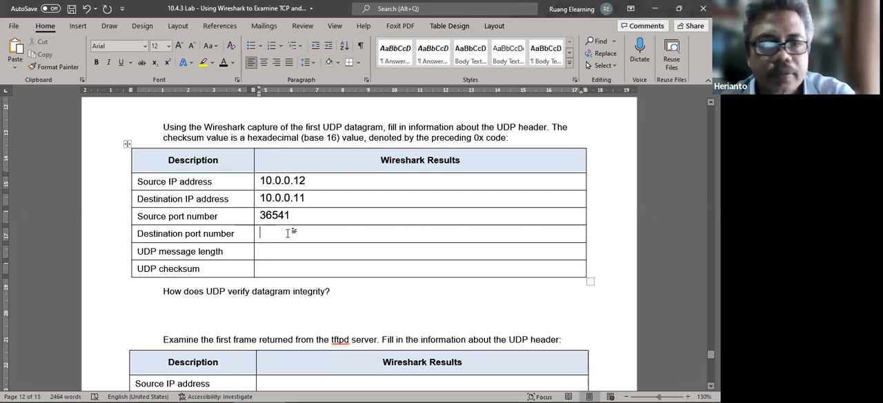
text(69)
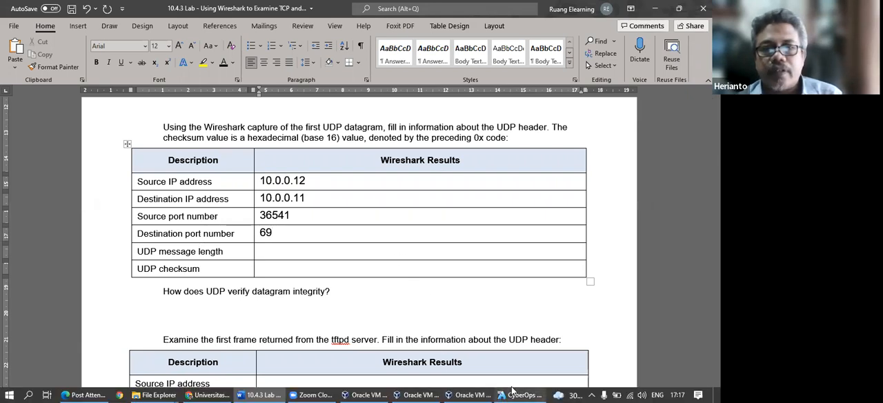
Check the packet's UDP details in Wireshark, enlarging the details pane, and record message length 32 and checksum 0x4c50 in the Word table.
click(513, 392)
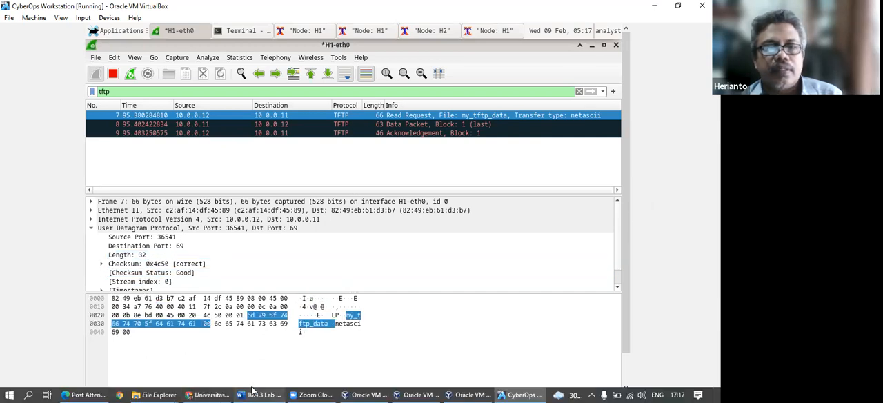
click(261, 394)
text(32)
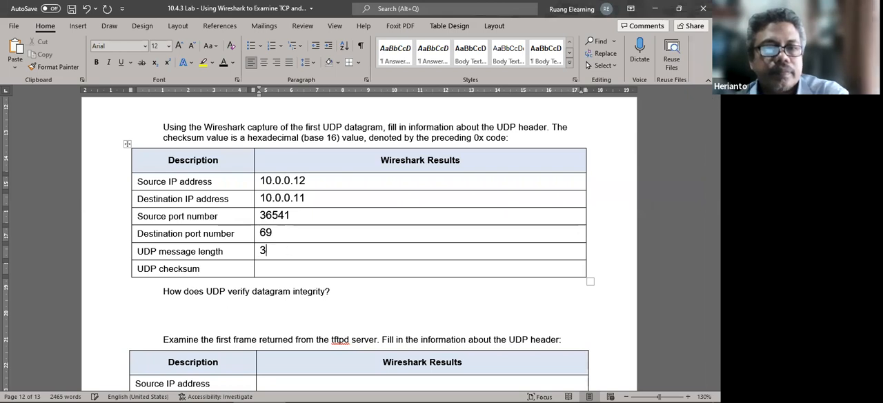
click(513, 395)
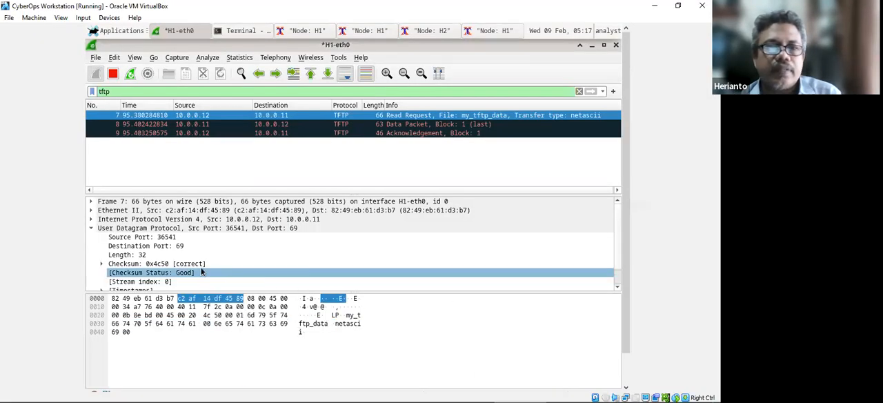
drag(236, 291, 236, 328)
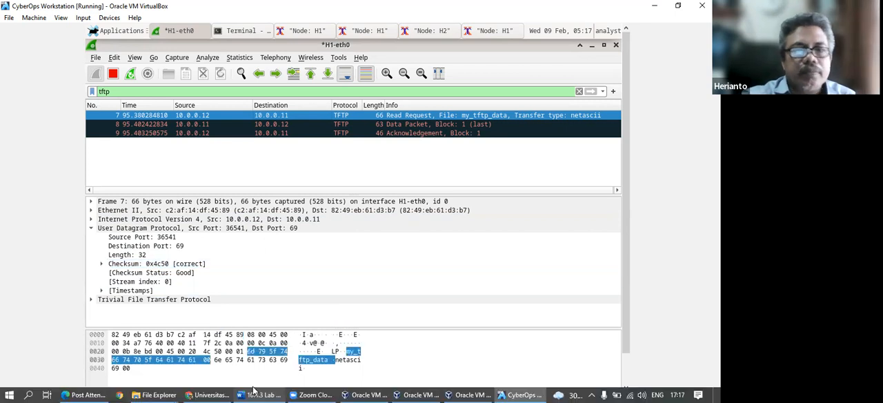
click(257, 395)
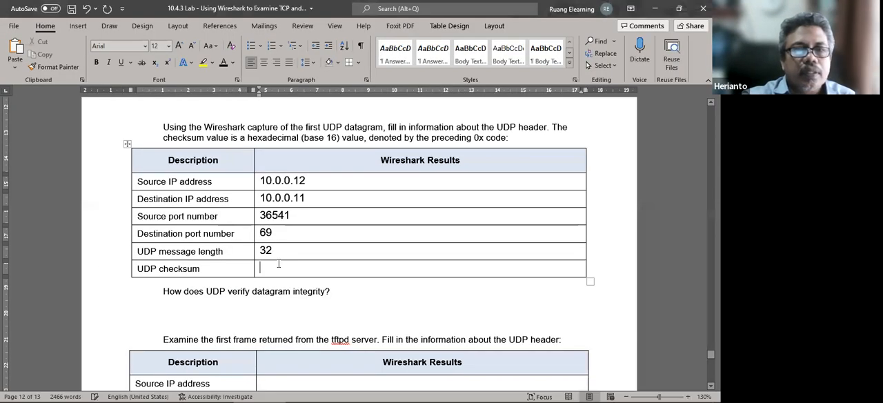
text(0x4c50)
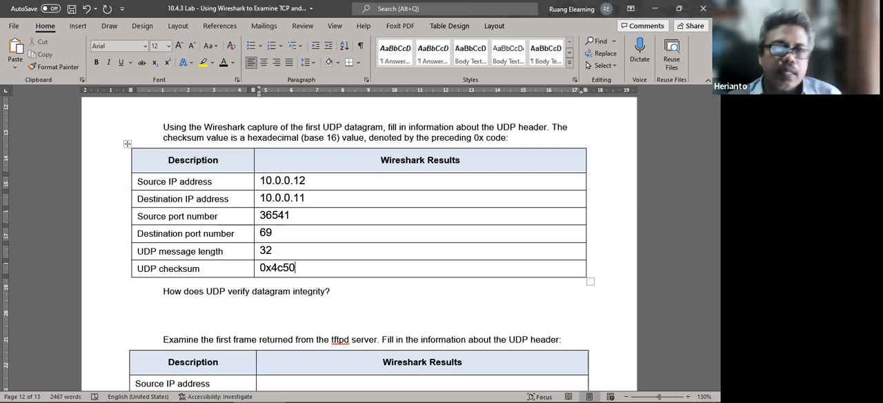
Review the completed first UDP table, the datagram integrity question and the tftpd server table below it.
scroll(405, 278, down, 2)
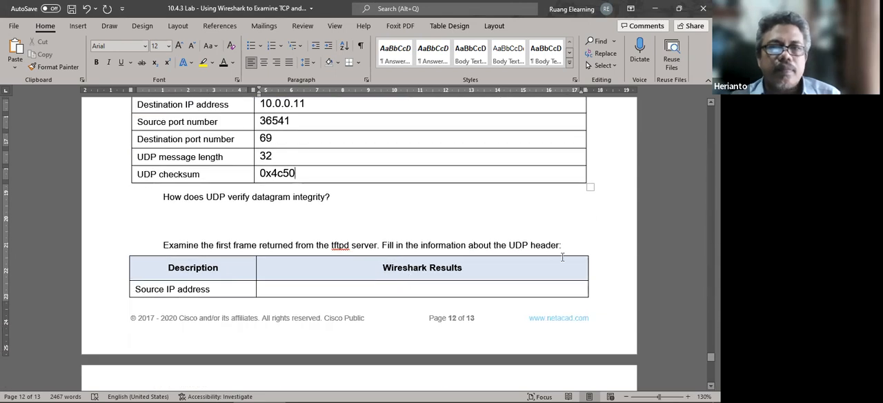
scroll(541, 248, down, 4)
scroll(542, 247, up, 4)
scroll(542, 247, up, 3)
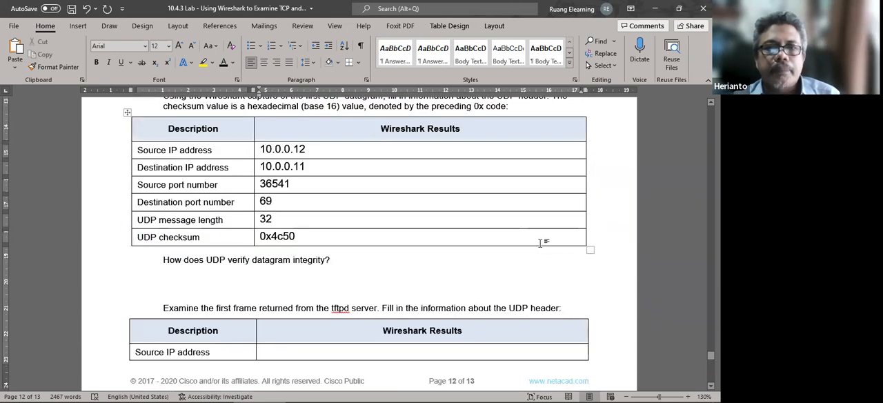
scroll(542, 245, up, 1)
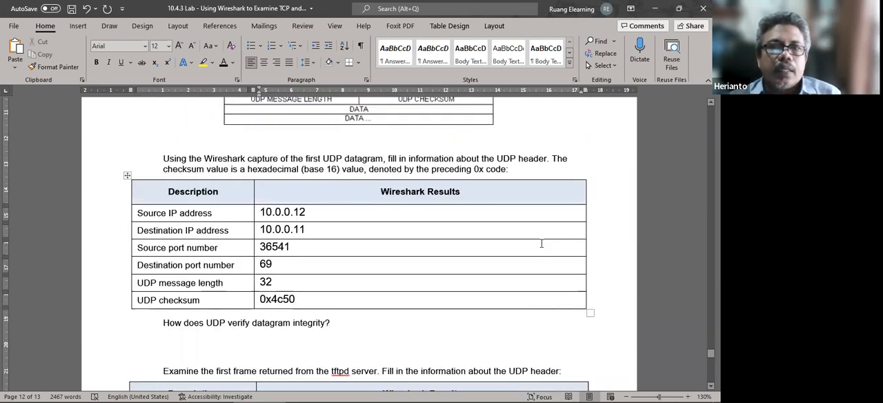
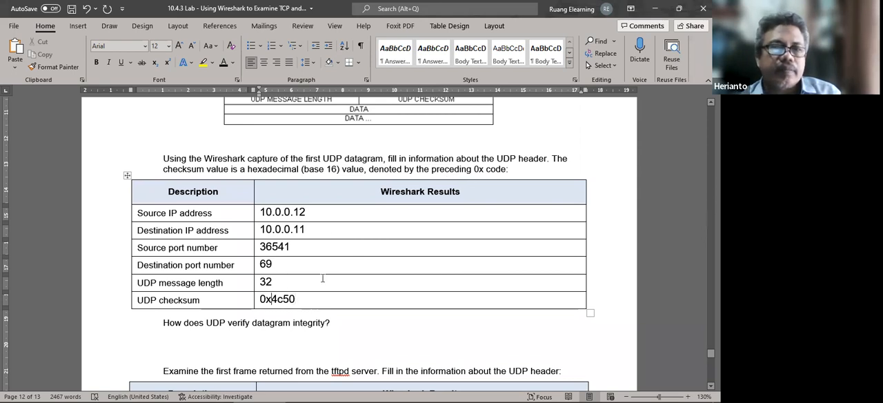
Review the tftpd server table in Word against the UDP header details of the server's data packet (packet 8) in Wireshark.
scroll(322, 278, down, 3)
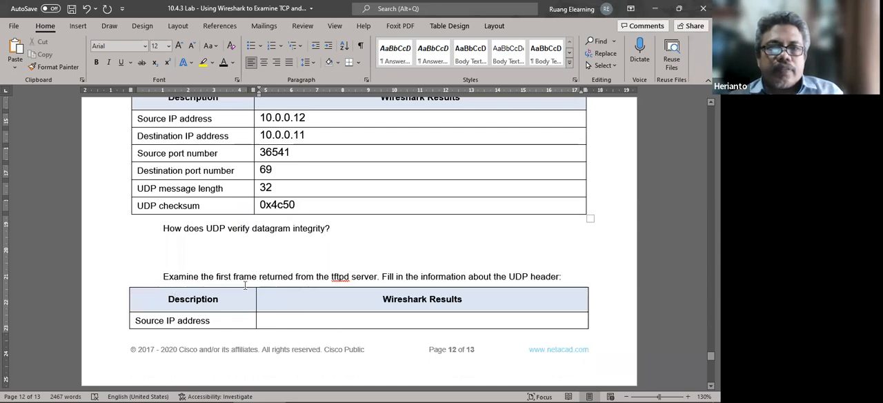
scroll(256, 289, down, 3)
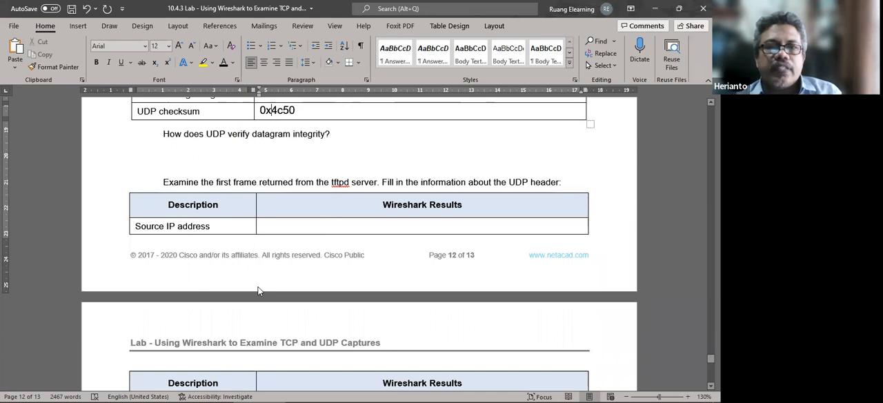
mouse_move(442, 392)
click(520, 394)
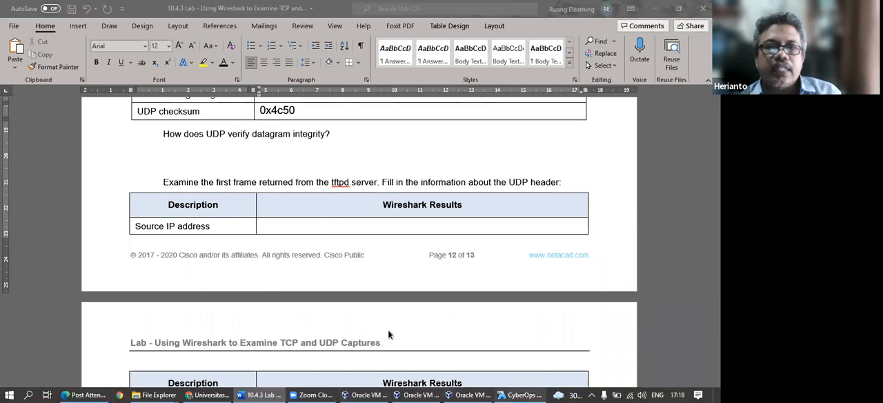
click(271, 125)
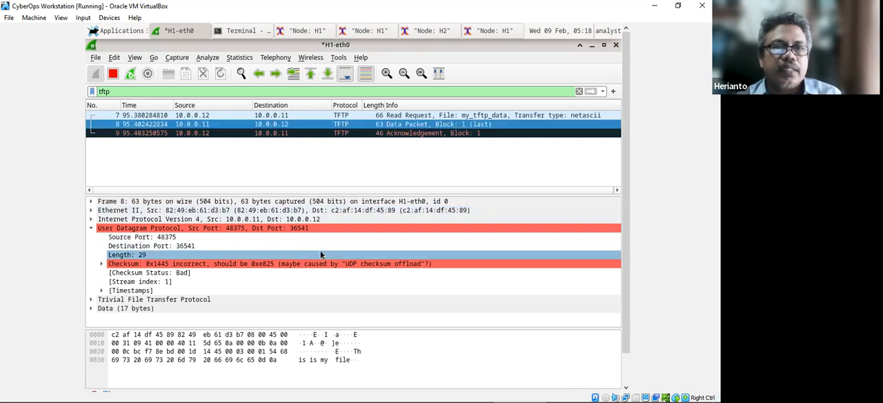
mouse_move(312, 390)
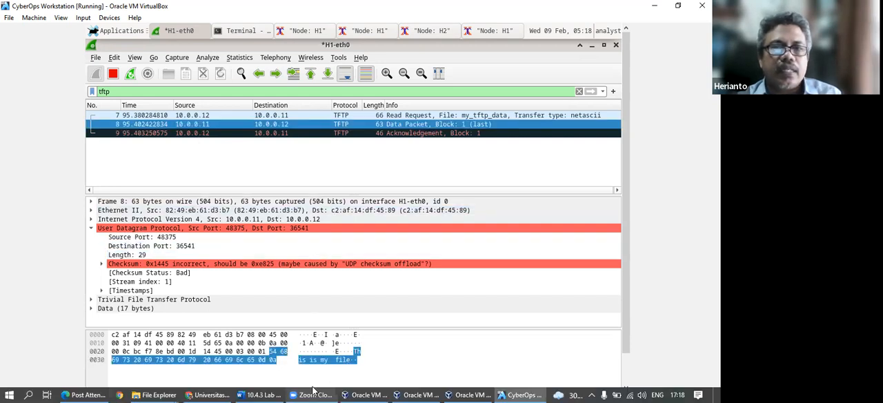
click(262, 395)
scroll(309, 326, down, 4)
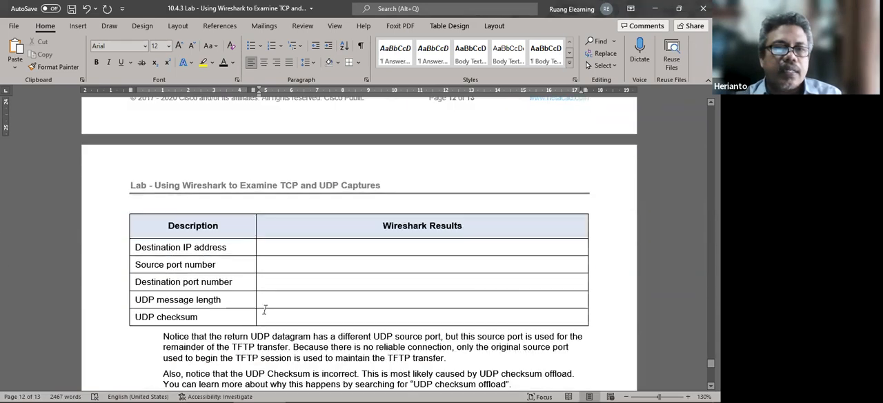
scroll(264, 310, up, 10)
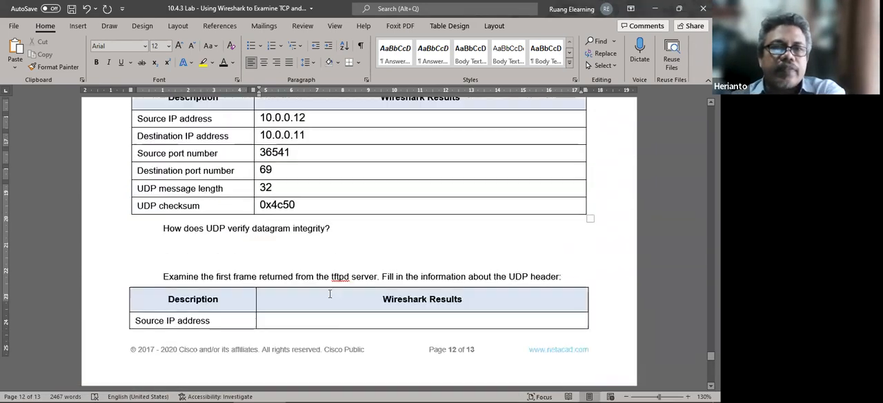
Copy the source IP address 10.0.0.12 from the first UDP table.
drag(322, 179, 260, 180)
key(ctrl+c)
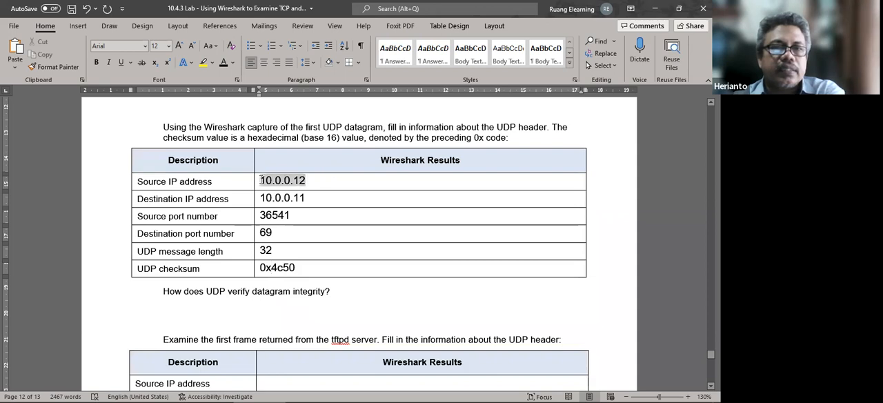
scroll(318, 256, down, 5)
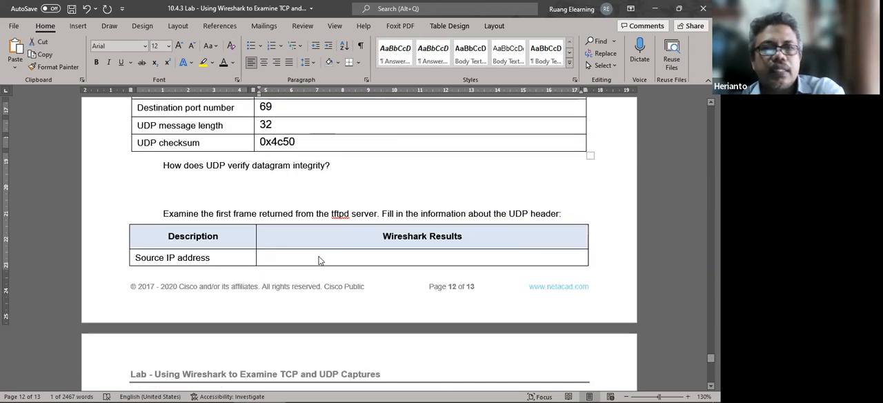
scroll(318, 256, down, 3)
Format the server table's answer cells on page 13 as 12 pt black text and clear their "blank" placeholders.
click(289, 244)
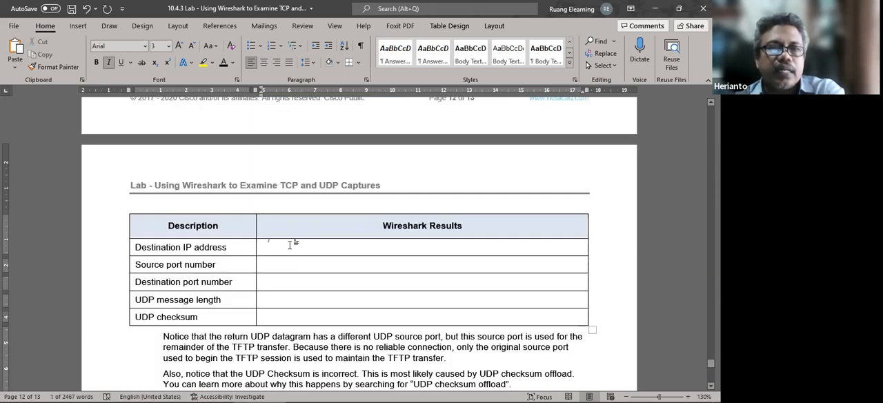
drag(274, 298, 260, 243)
click(169, 45)
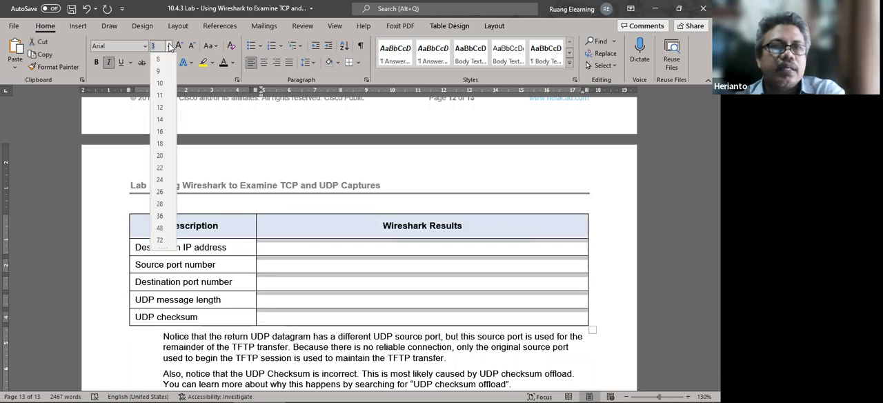
click(161, 106)
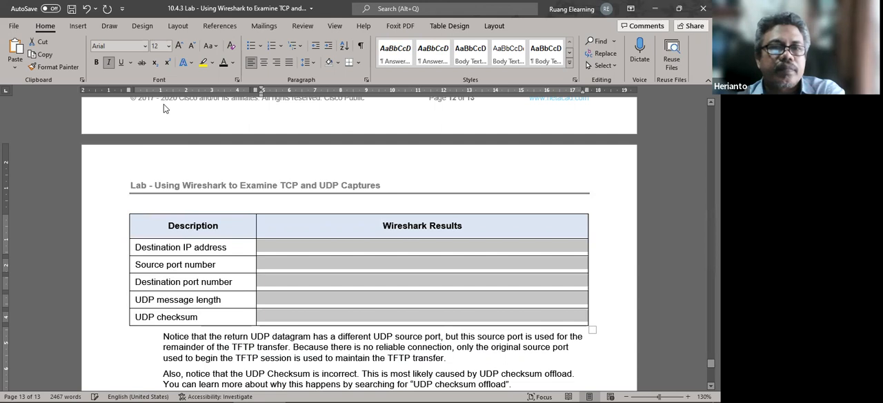
click(224, 63)
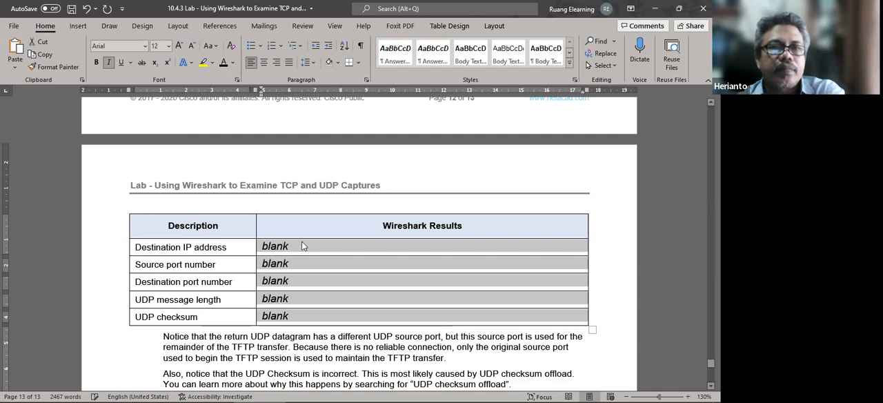
key(Delete)
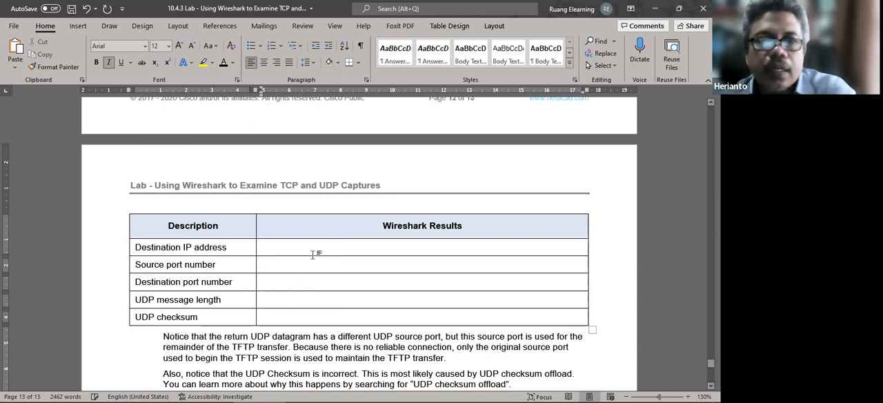
Paste 10.0.0.12 as the server table's destination IP address and keep the answer cells non-italic.
key(ctrl+v)
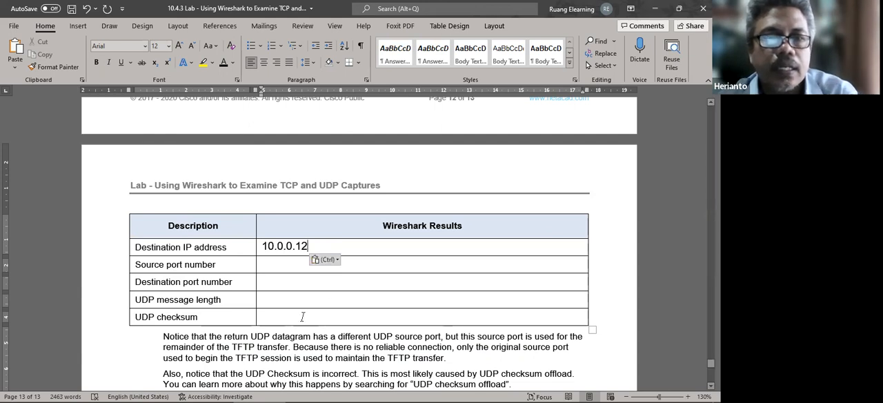
drag(302, 317, 304, 247)
click(109, 63)
click(109, 64)
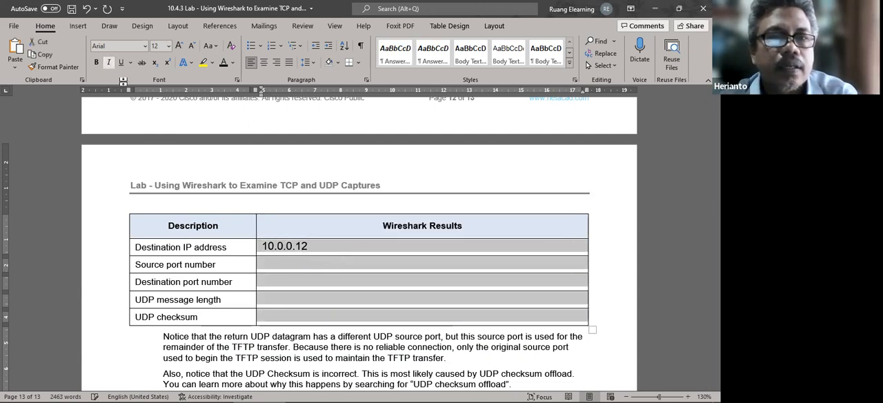
Check the data packet's source port in Wireshark and record 48375 as the source port number in the Word server table.
click(280, 265)
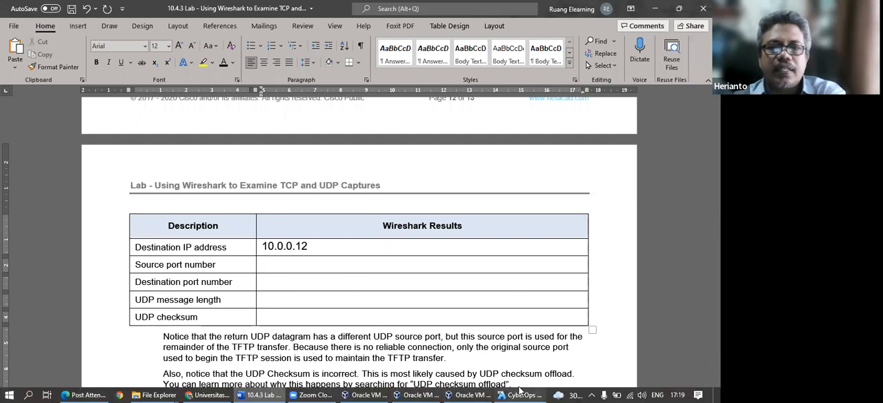
mouse_move(517, 392)
click(519, 352)
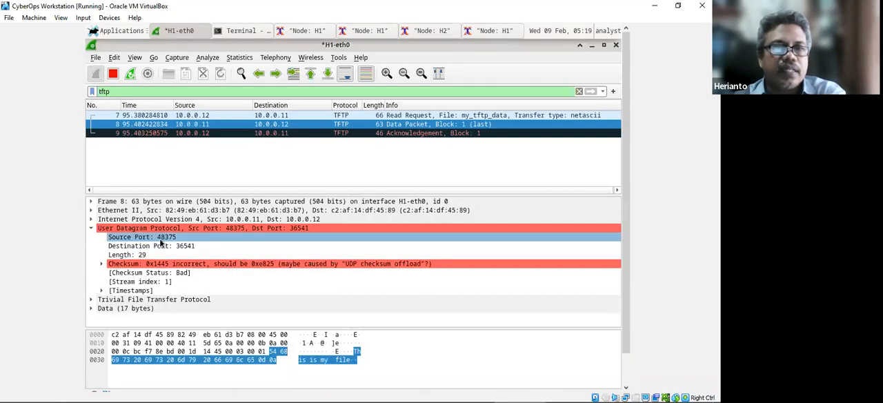
click(262, 394)
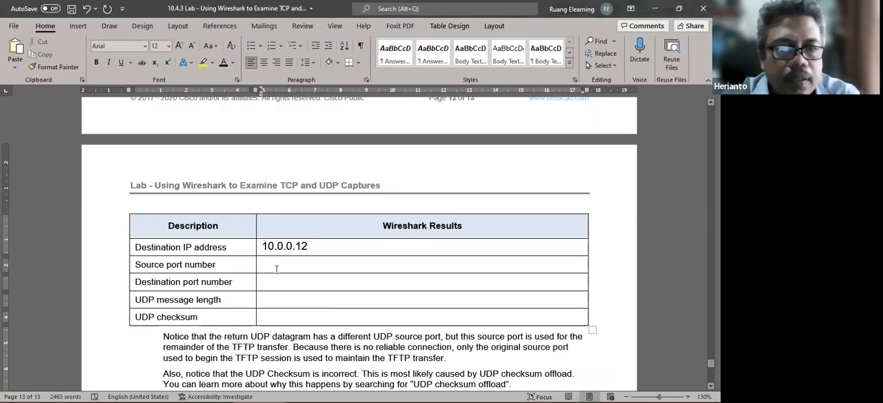
text(48375)
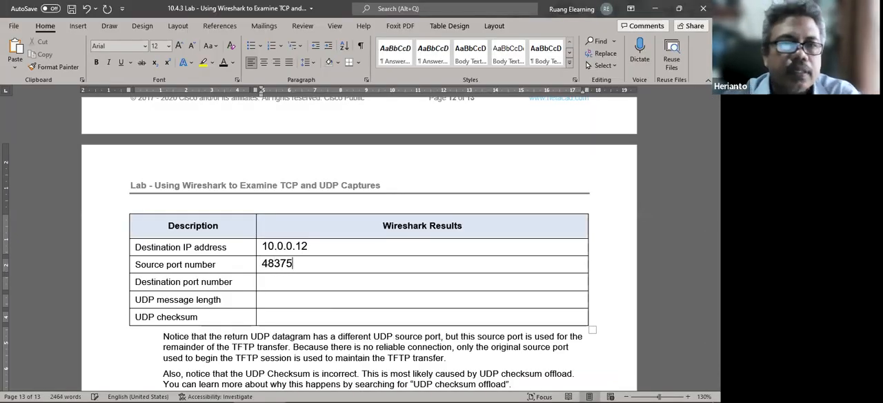
Enter 21 as the destination port number in the server table.
click(295, 284)
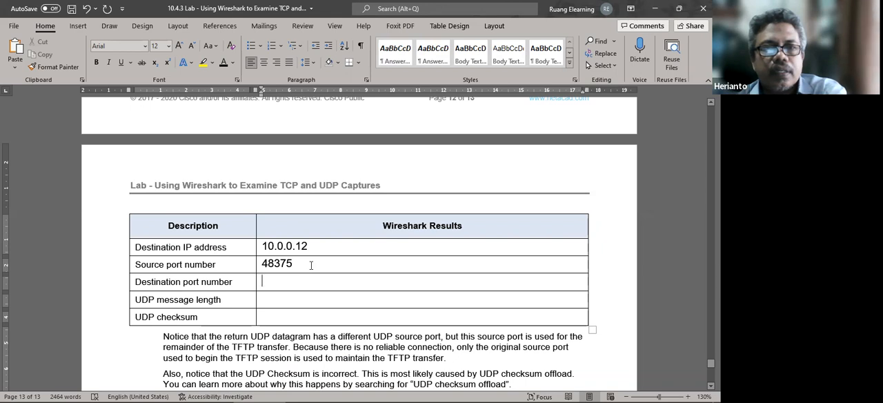
text(21)
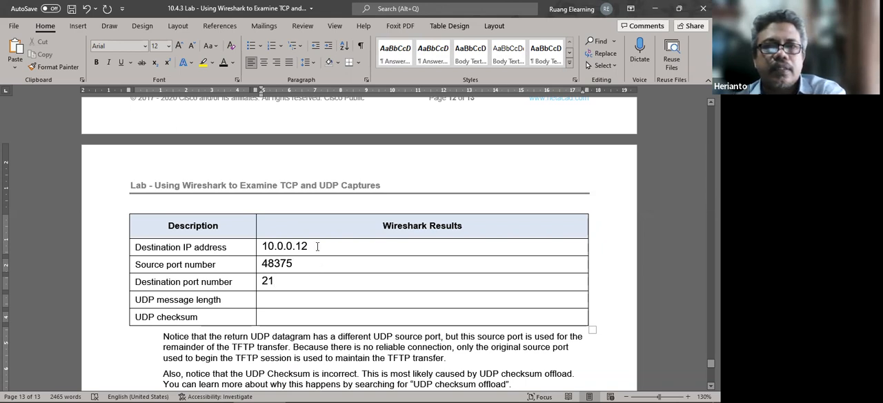
click(317, 246)
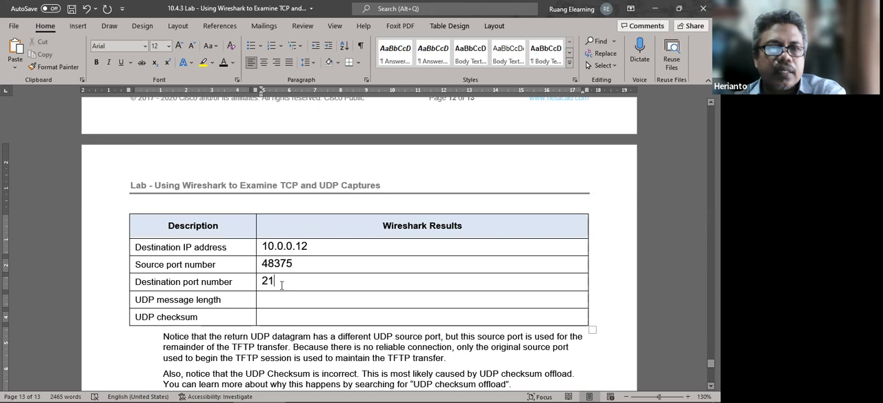
Check the data packet's source and destination ports in Wireshark and replace the server table's destination port number in Word with 36541.
click(516, 395)
click(176, 246)
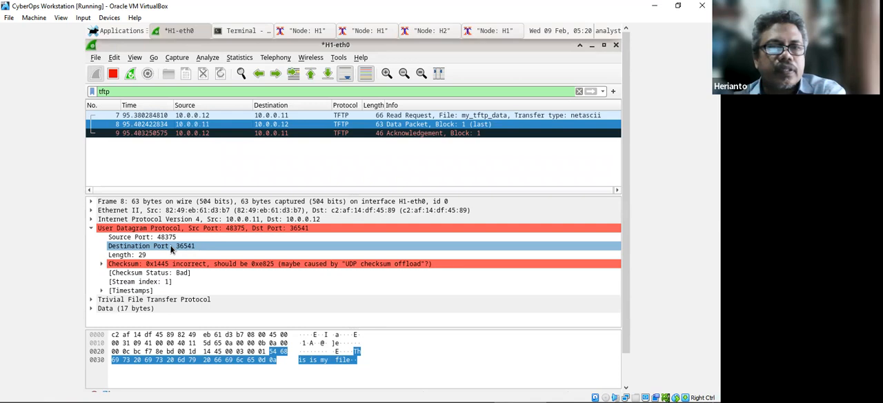
click(170, 238)
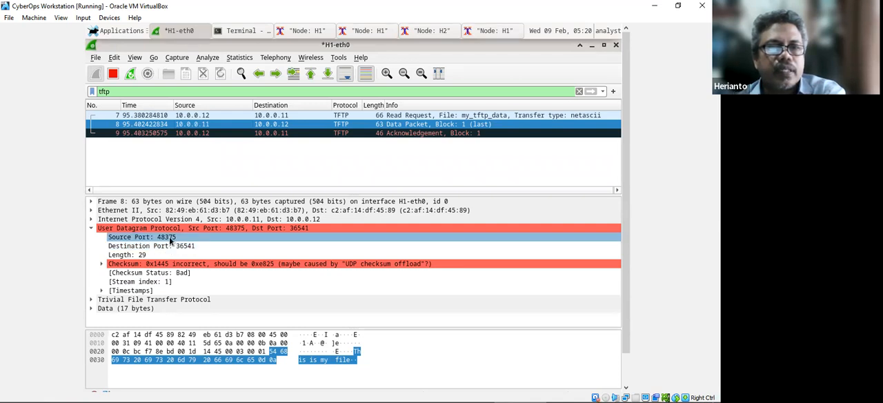
mouse_move(316, 392)
click(257, 392)
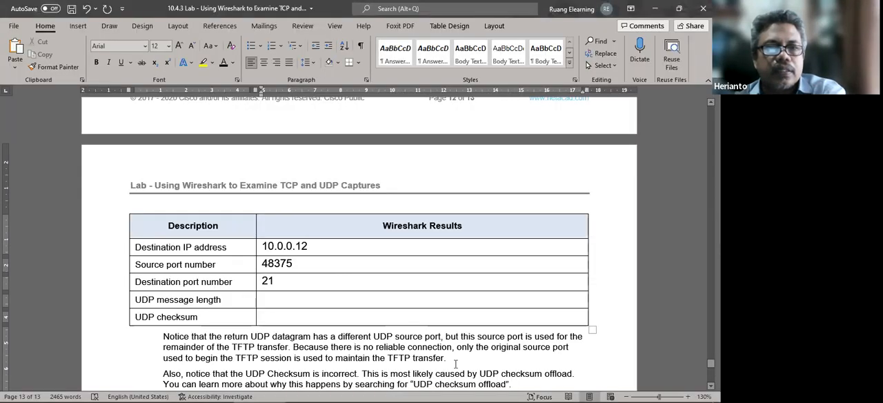
click(519, 392)
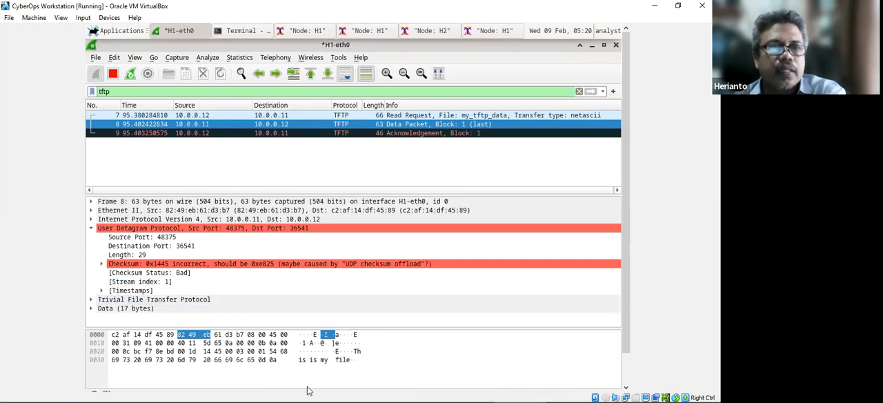
click(272, 393)
drag(277, 278, 248, 282)
click(293, 282)
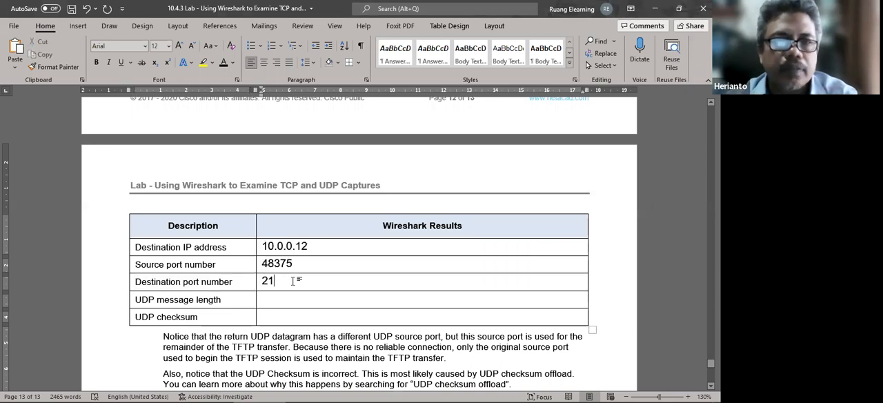
key(BackSpace)
key(BackSpace)
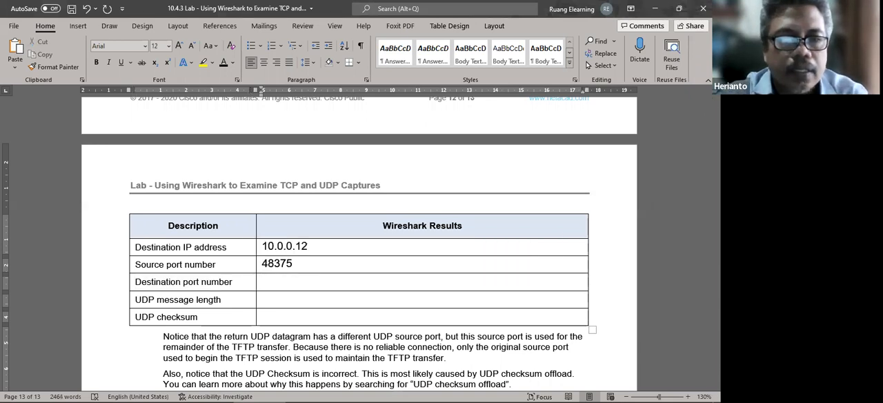
text(36541)
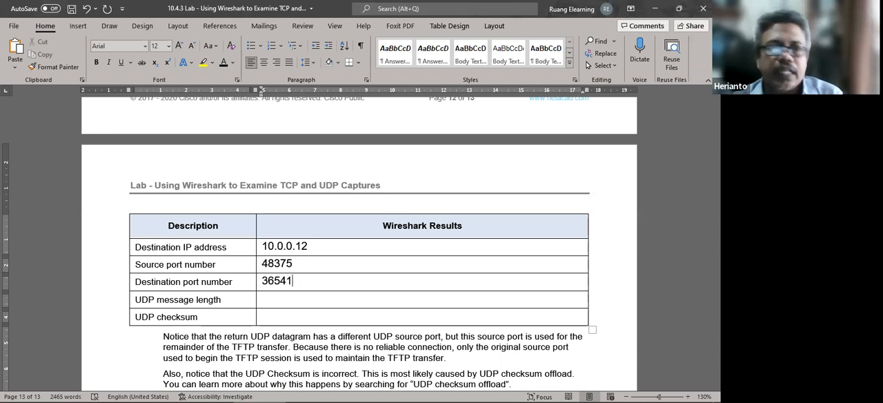
Check the data packet's UDP length in Wireshark and record 29 as the UDP message length in the Word server table.
click(276, 299)
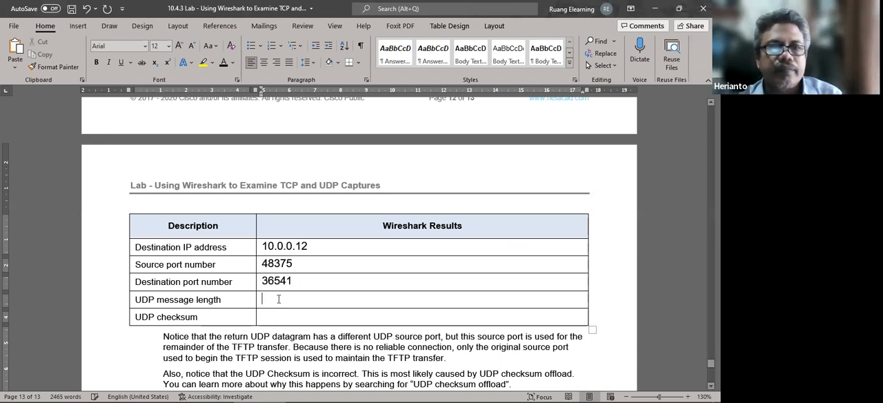
click(531, 394)
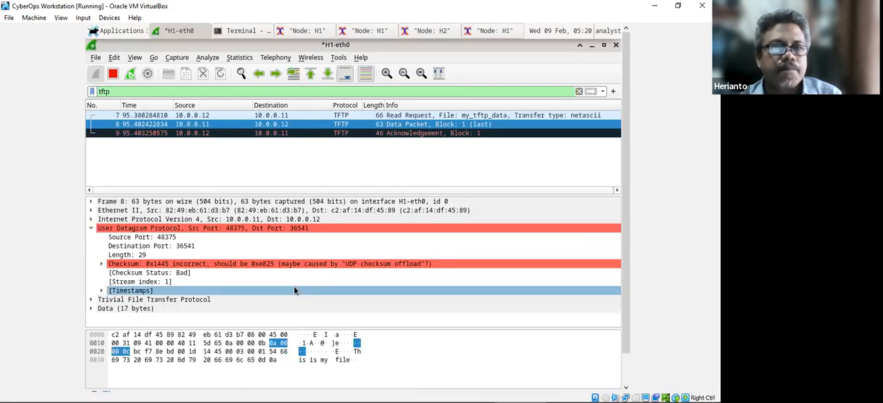
click(296, 283)
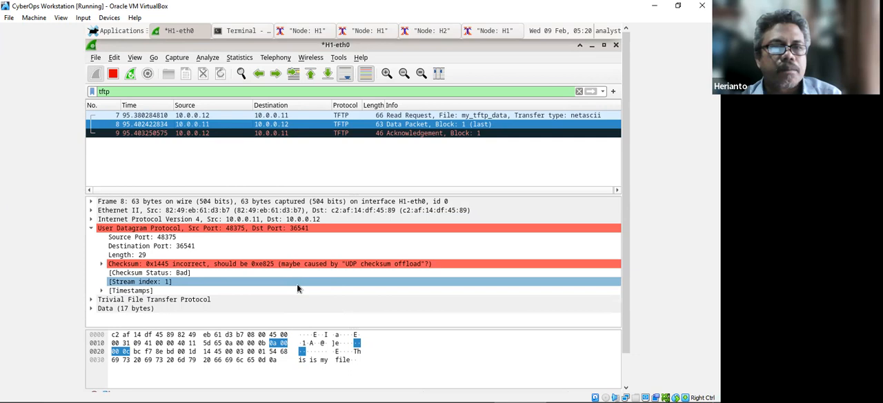
click(125, 309)
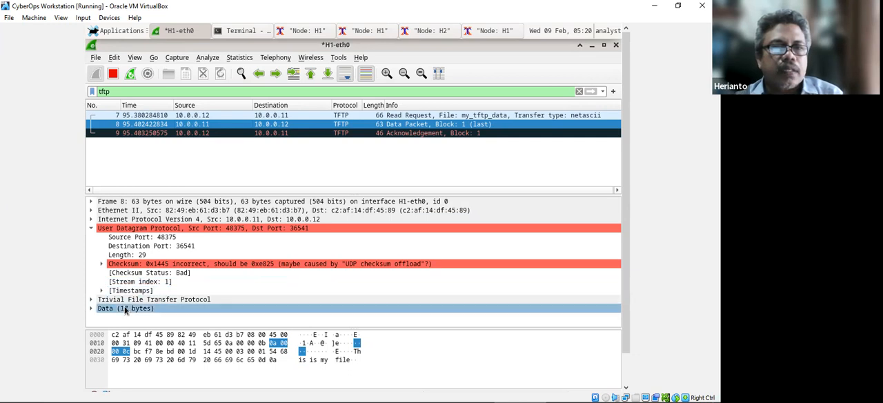
click(152, 237)
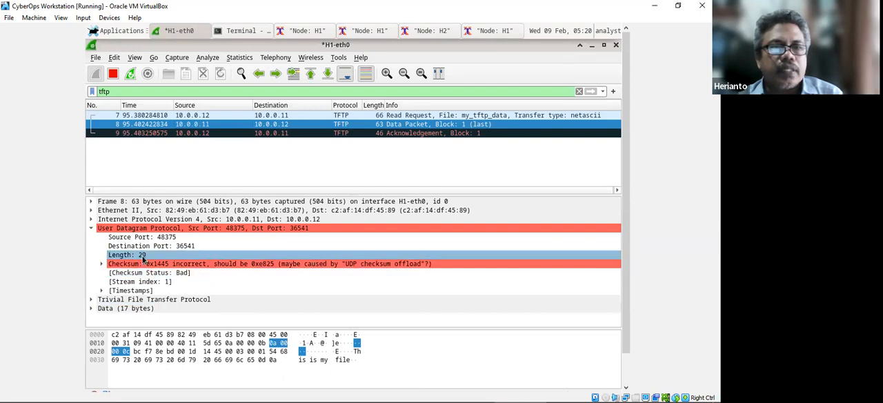
click(143, 258)
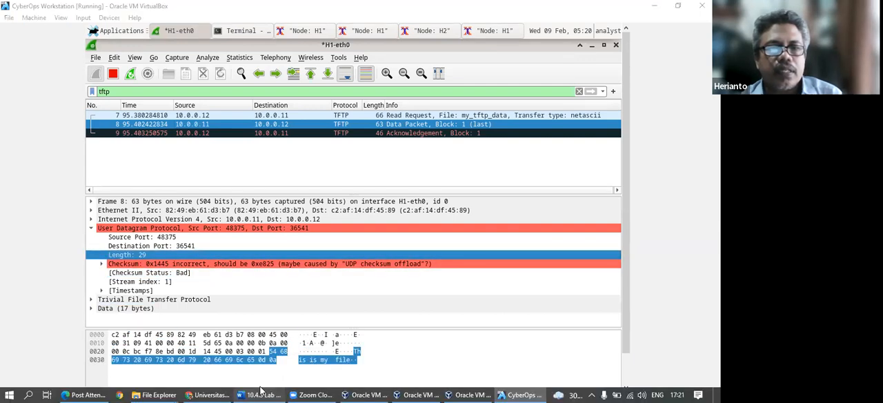
click(267, 391)
text(29)
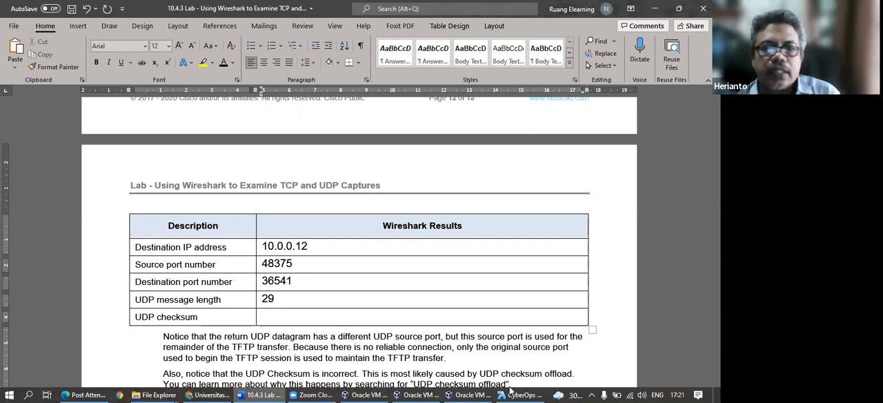
Check the data packet's checksum in Wireshark and record 0x1445 as the UDP checksum in the Word server table.
click(517, 392)
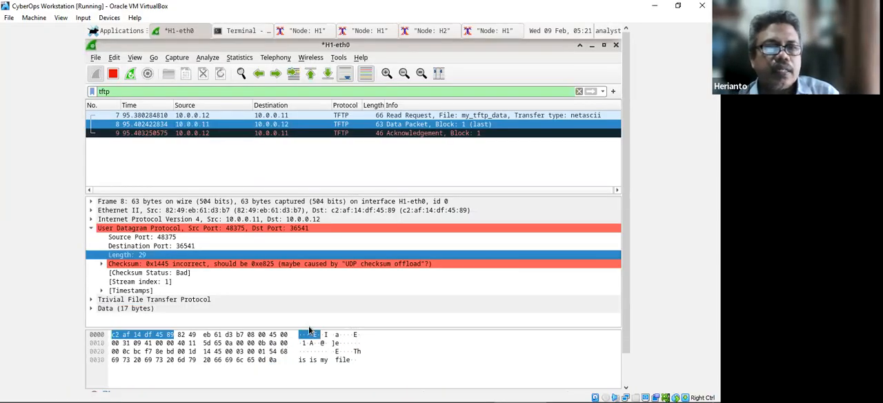
click(136, 274)
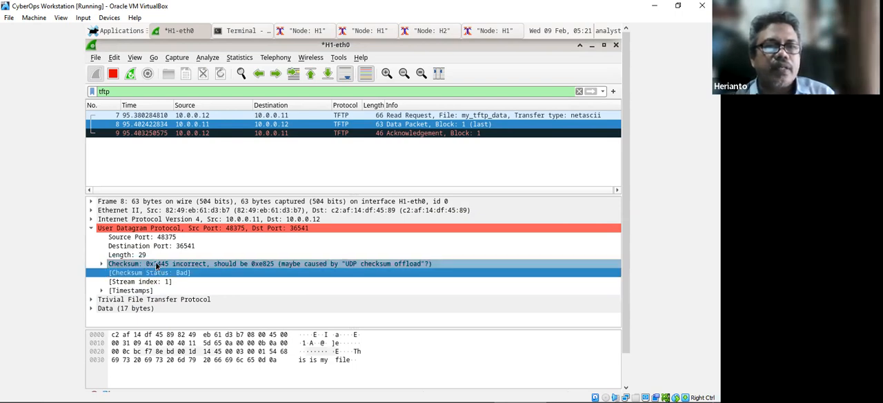
click(258, 392)
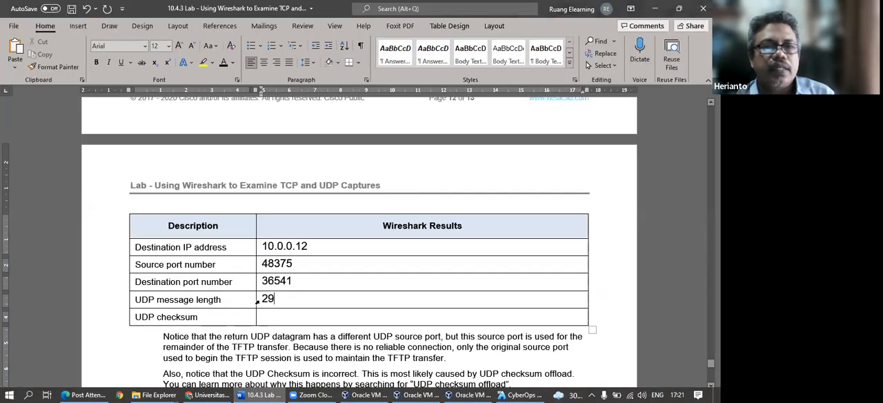
click(256, 314)
text(0x1445)
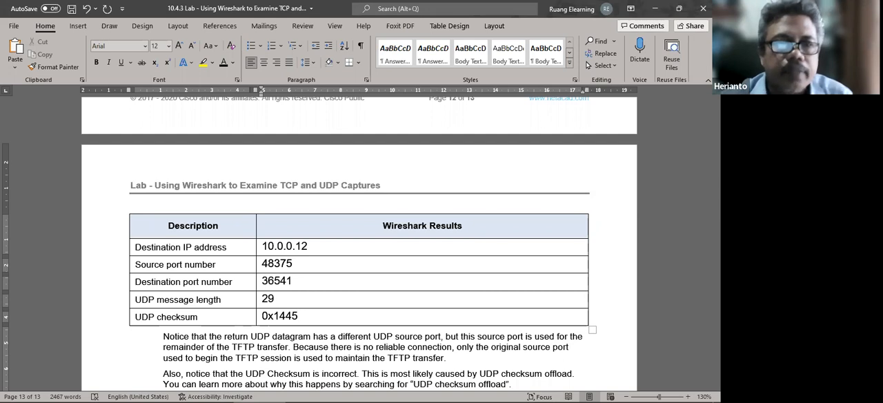
Review the lab document from the completed UDP server table back to the TCP segment diagram and its field explanations.
scroll(341, 308, down, 1)
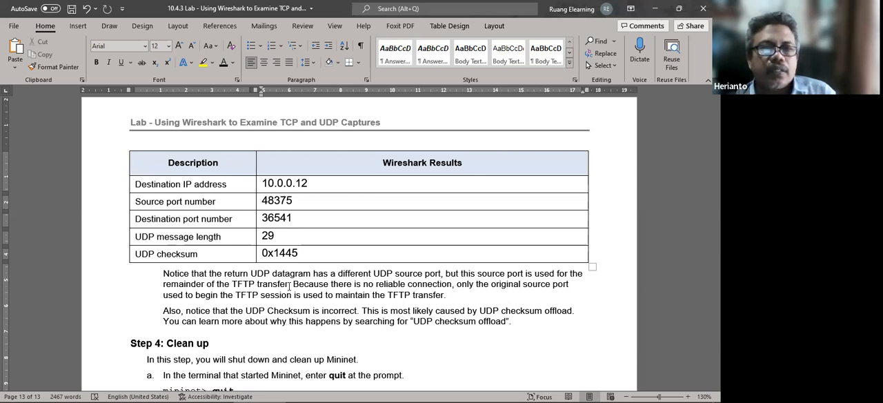
scroll(419, 276, down, 2)
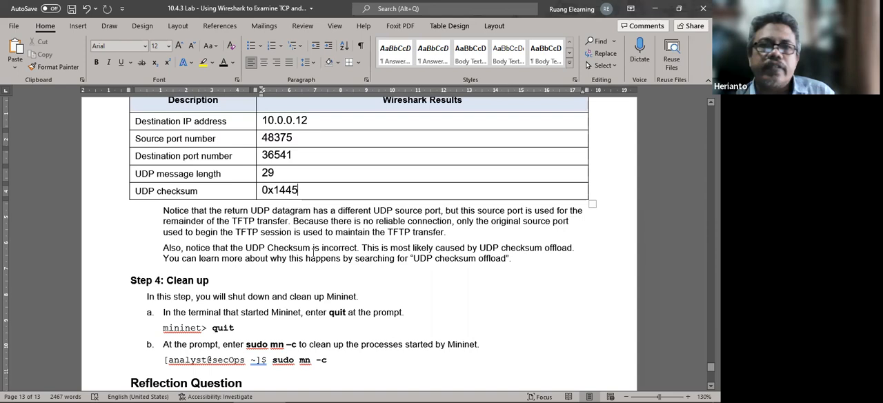
scroll(314, 250, up, 13)
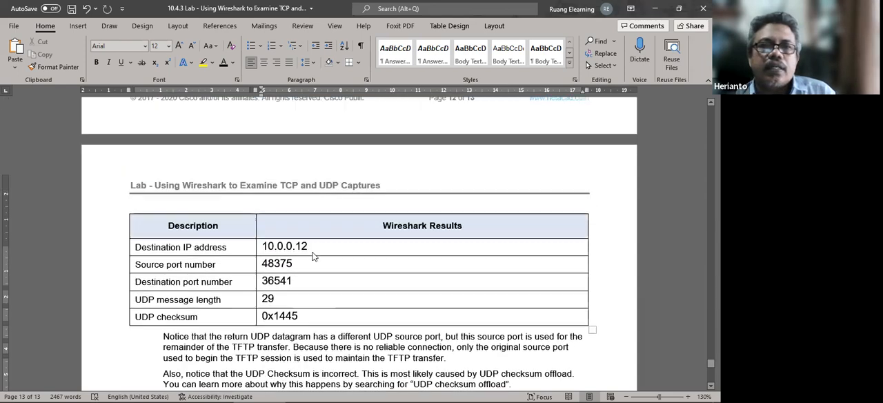
scroll(320, 237, up, 10)
scroll(401, 253, down, 3)
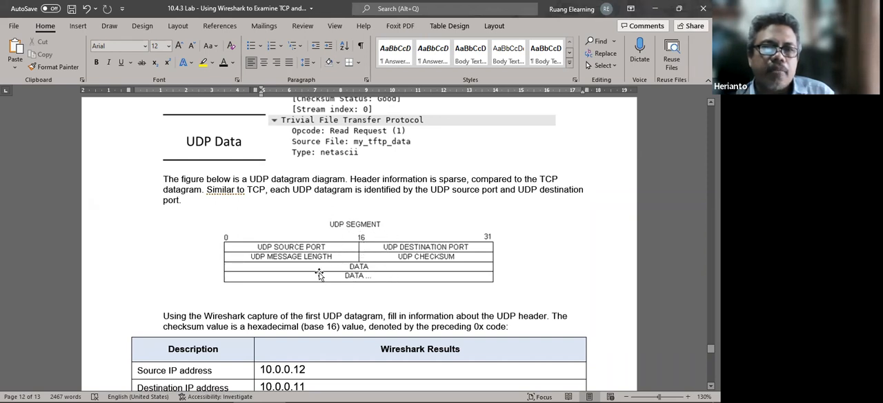
scroll(324, 273, down, 2)
scroll(263, 295, up, 8)
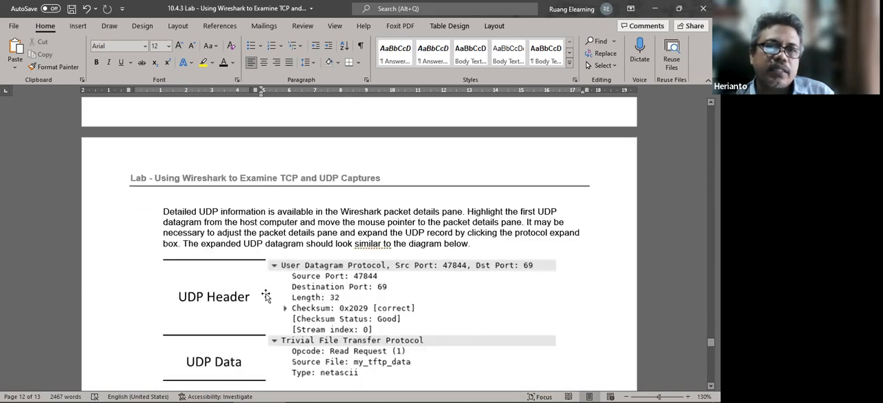
scroll(272, 298, up, 15)
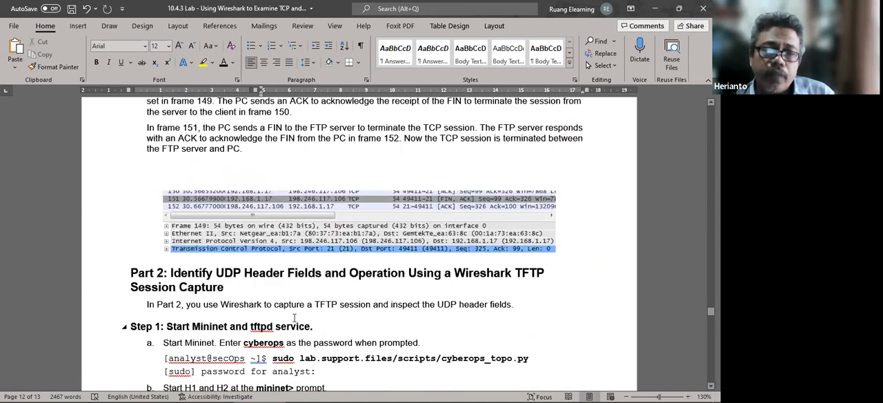
scroll(294, 312, up, 15)
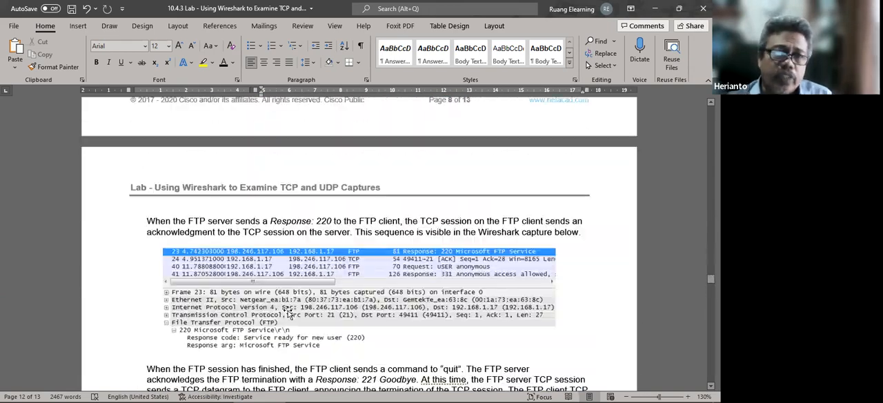
scroll(288, 308, up, 15)
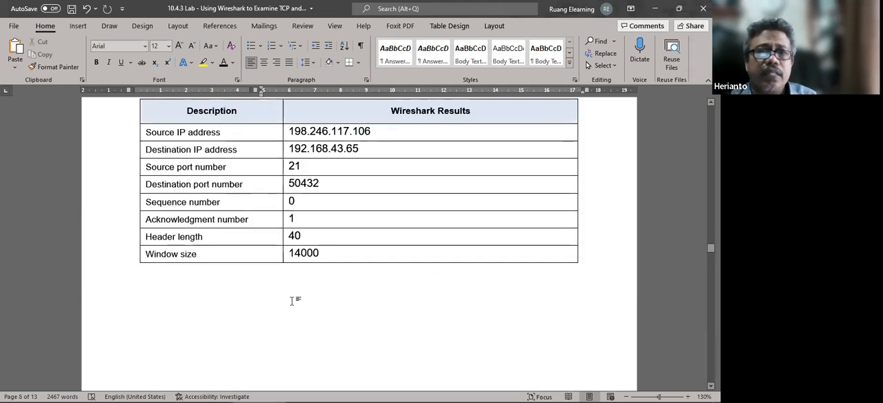
scroll(292, 304, up, 15)
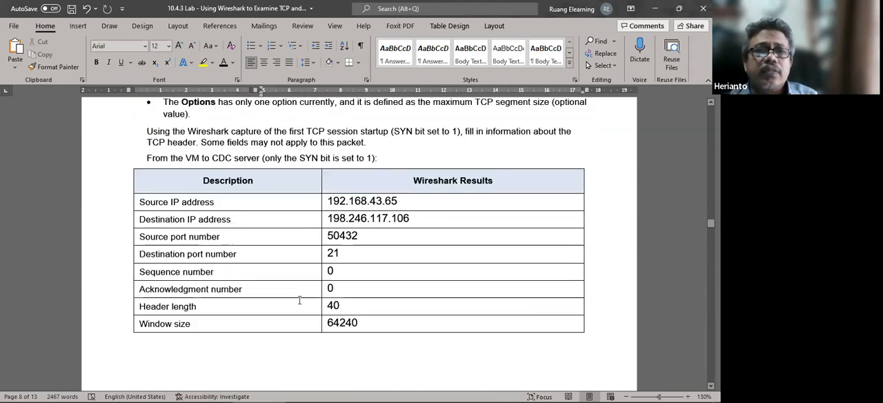
scroll(299, 300, up, 15)
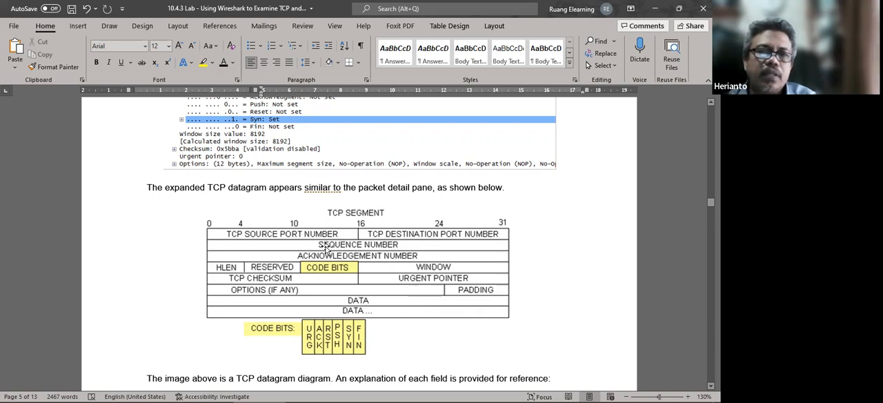
scroll(360, 218, up, 3)
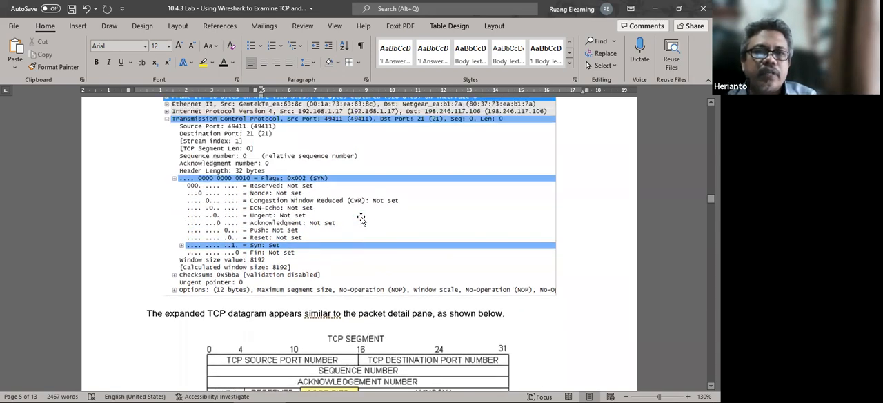
scroll(384, 235, down, 9)
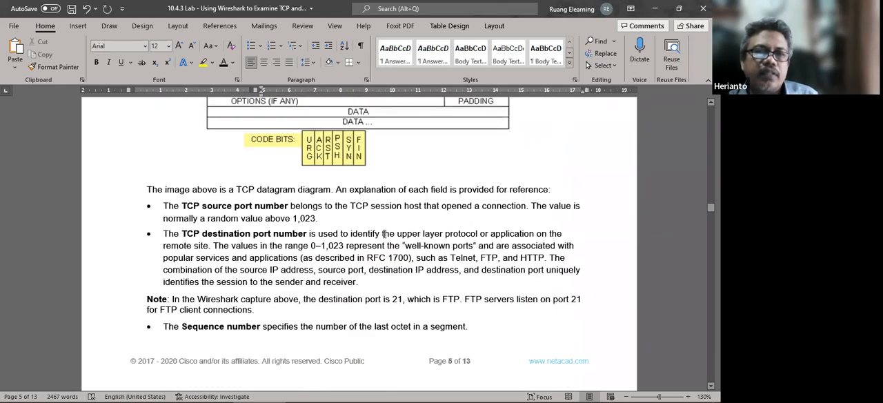
scroll(384, 234, up, 3)
Review the completed TCP header tables in Part 1 and the explanation of how the FTP session terminates.
scroll(321, 246, down, 15)
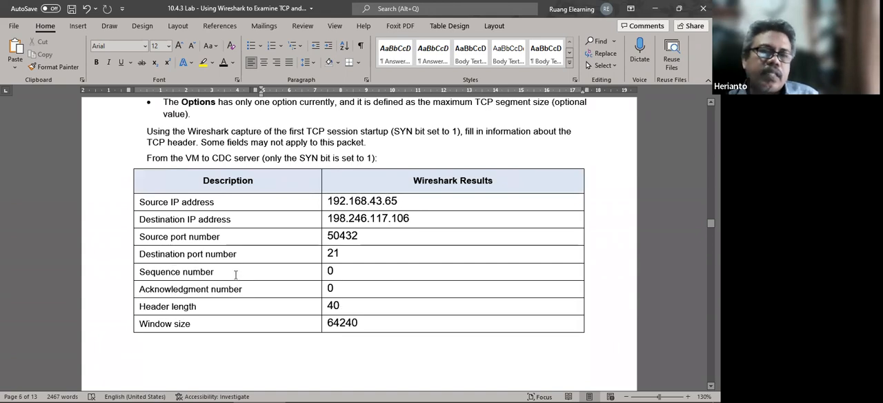
scroll(236, 274, down, 9)
scroll(240, 275, down, 6)
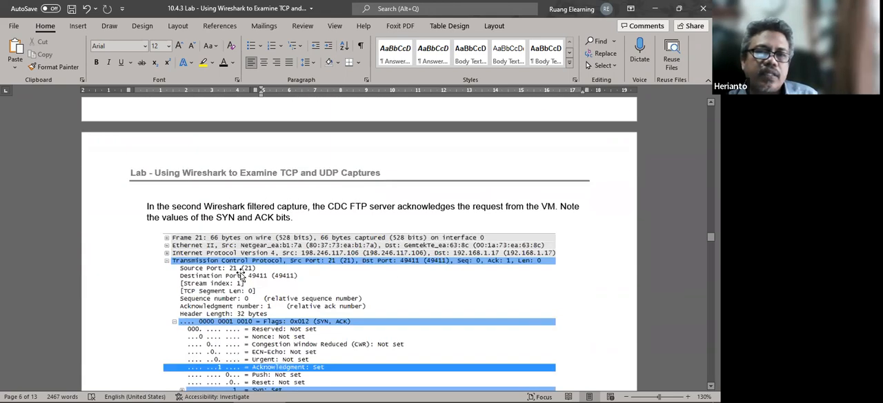
scroll(243, 271, down, 1)
scroll(244, 270, down, 3)
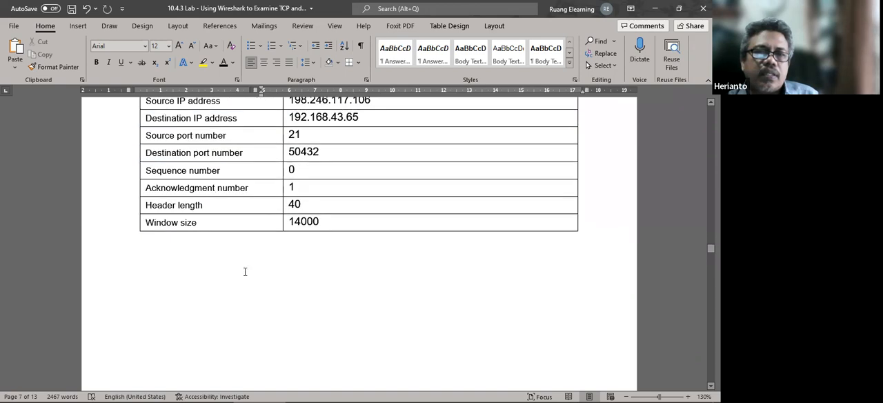
scroll(244, 275, down, 3)
scroll(244, 274, down, 13)
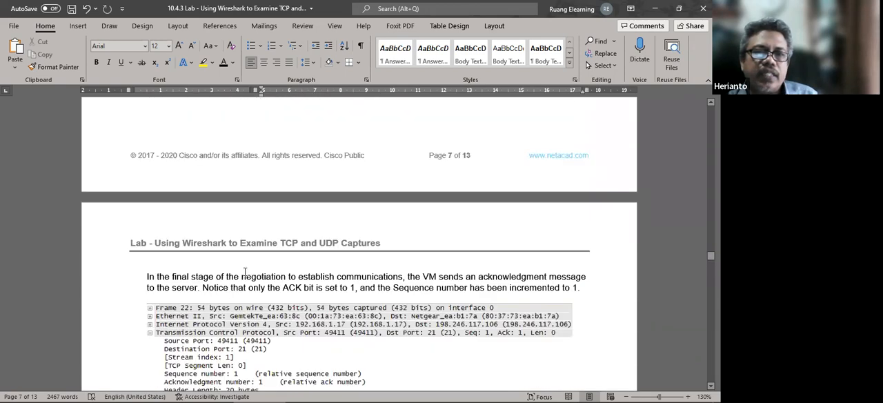
scroll(247, 271, down, 3)
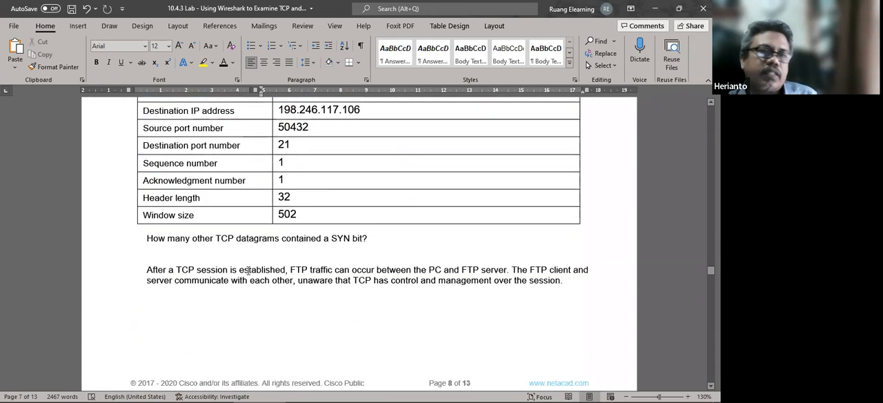
scroll(234, 309, down, 7)
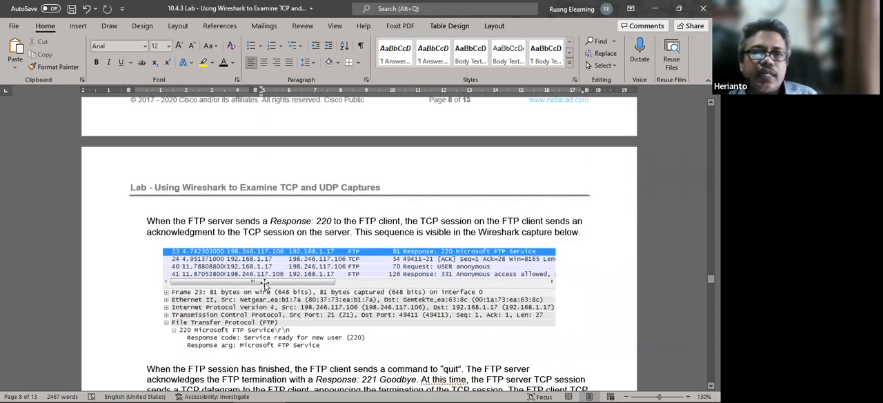
scroll(266, 282, down, 10)
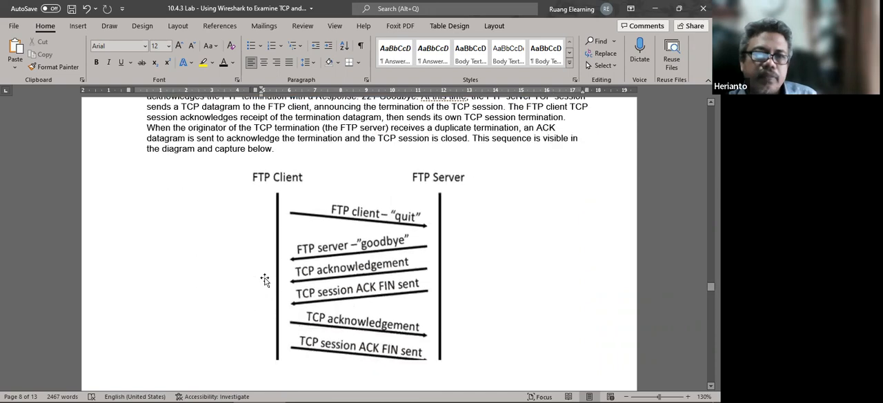
scroll(264, 280, down, 3)
scroll(185, 293, down, 10)
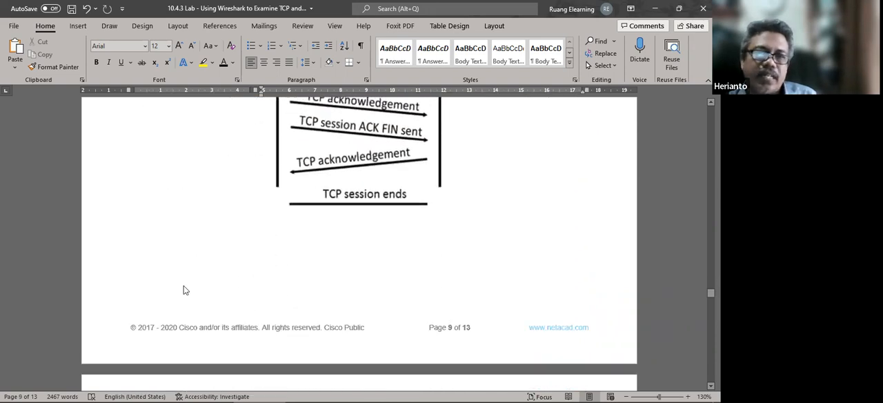
scroll(189, 288, down, 5)
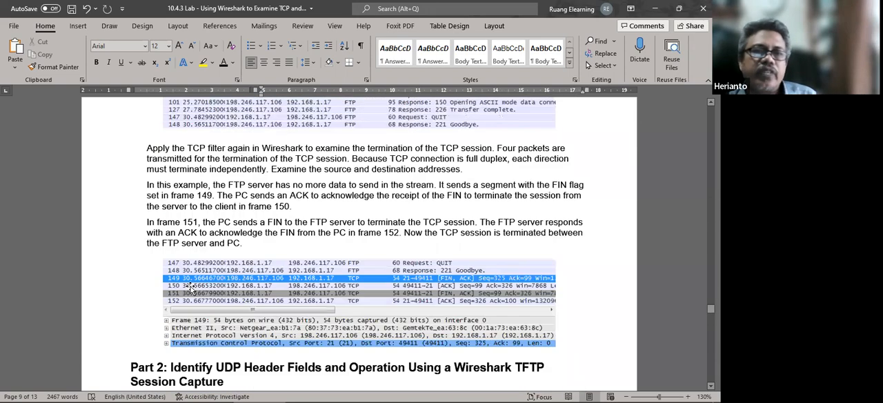
Review the Part 2 TFTP steps, the UDP header tables, the Step 4 clean-up instructions and the reflection question.
scroll(201, 288, down, 7)
scroll(207, 288, down, 20)
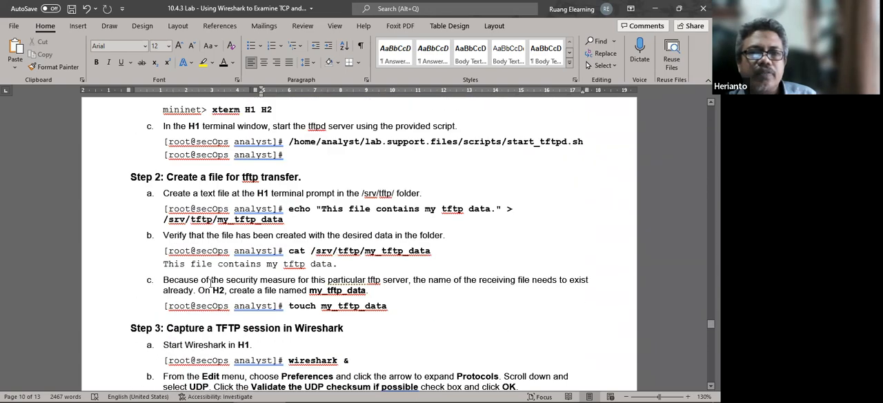
scroll(214, 288, down, 10)
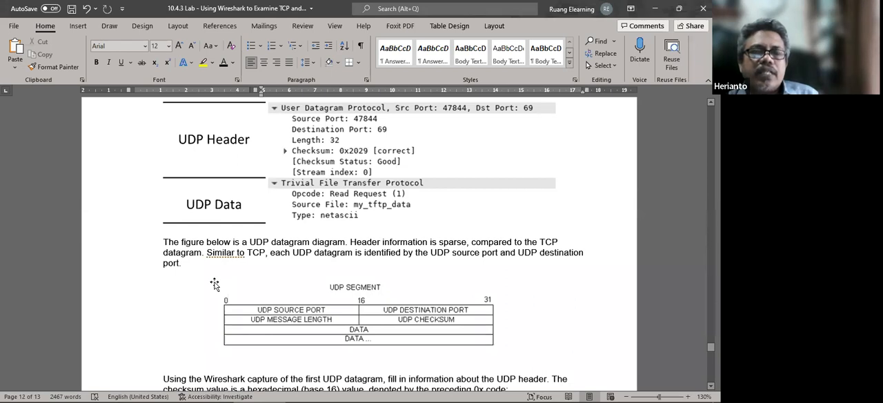
scroll(327, 250, down, 3)
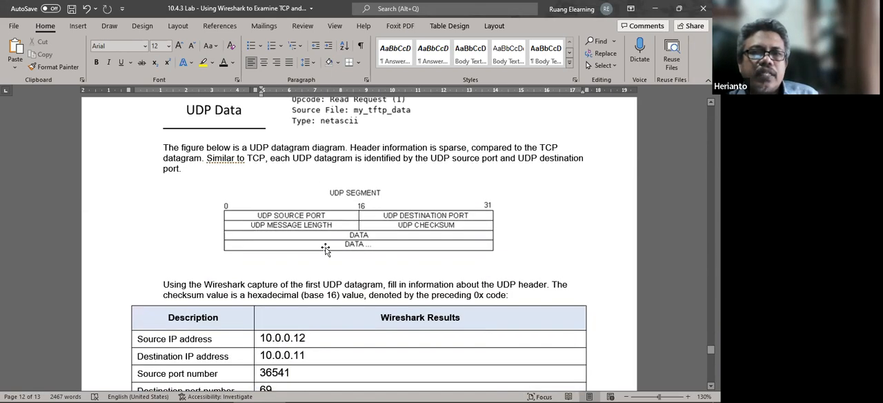
scroll(327, 250, down, 4)
scroll(185, 245, down, 12)
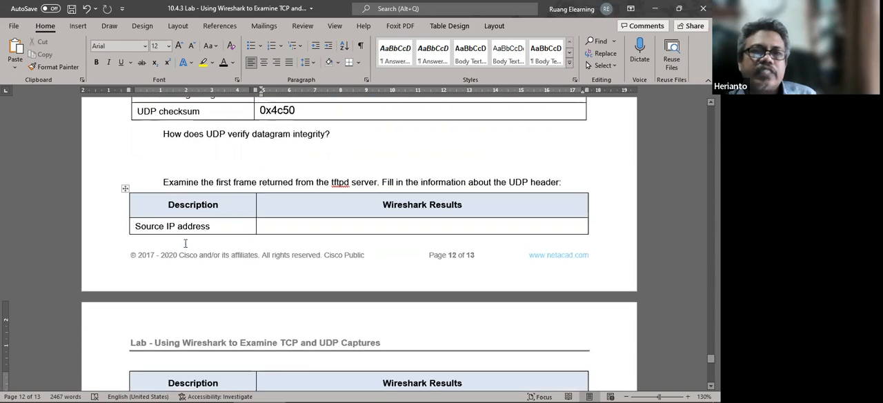
scroll(190, 246, down, 6)
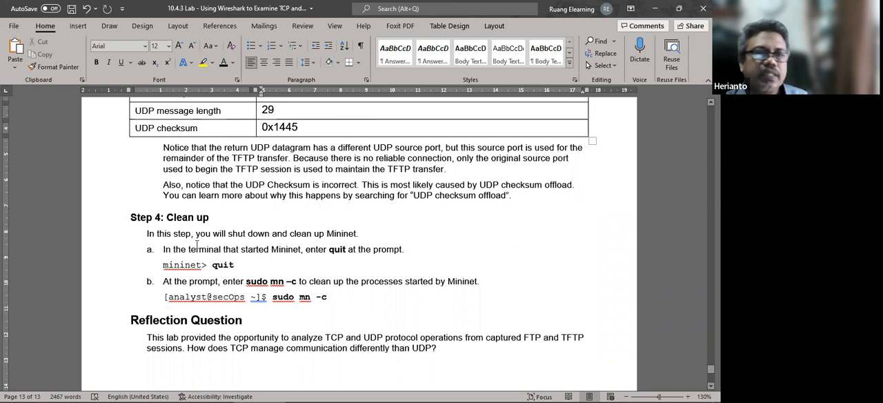
scroll(255, 195, down, 2)
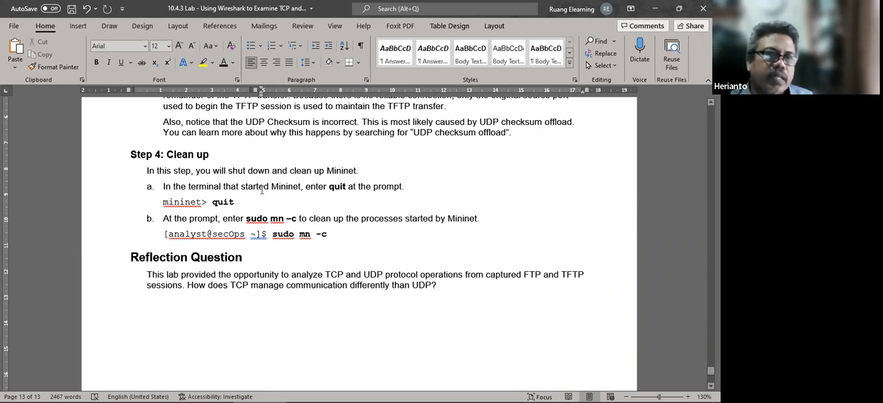
scroll(342, 245, up, 2)
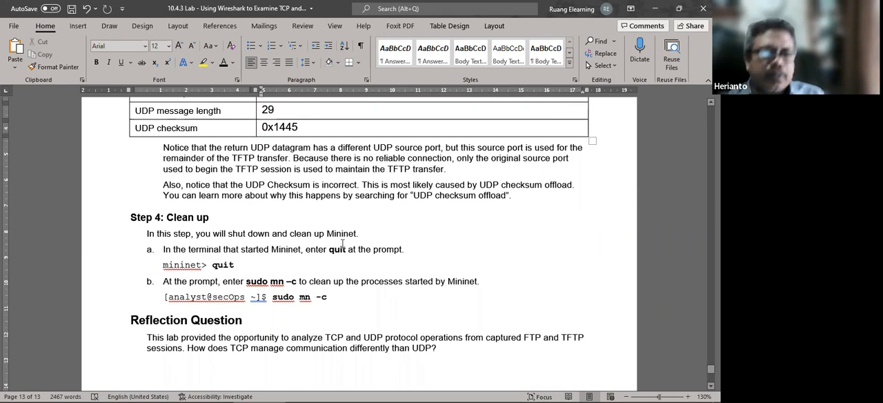